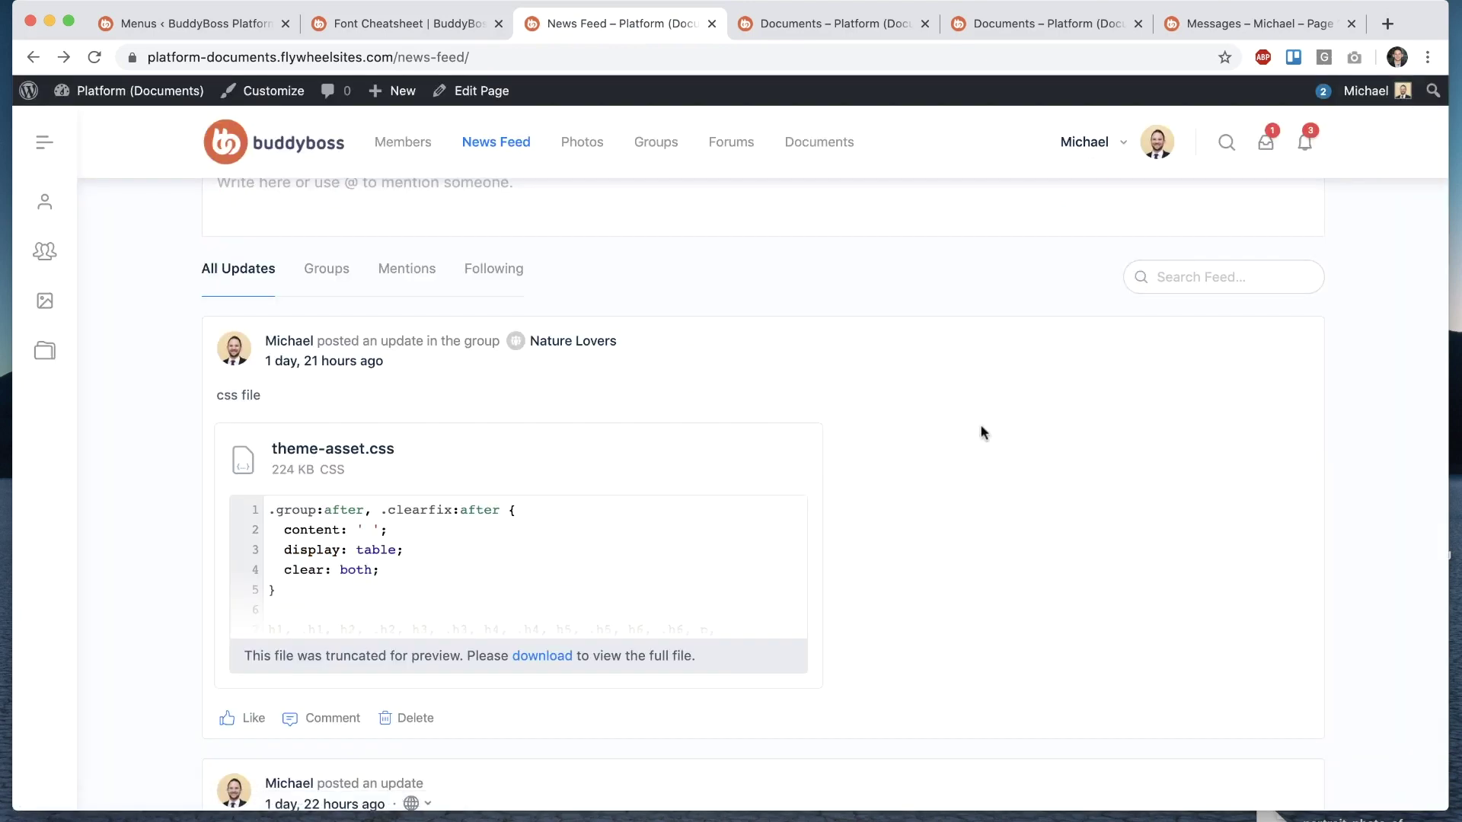
Step: Expand the theme-asset.css code preview in the feed, then collapse it again
{"action": "scroll", "coordinate": [981, 427], "scroll_direction": "down", "scroll_amount": 3}
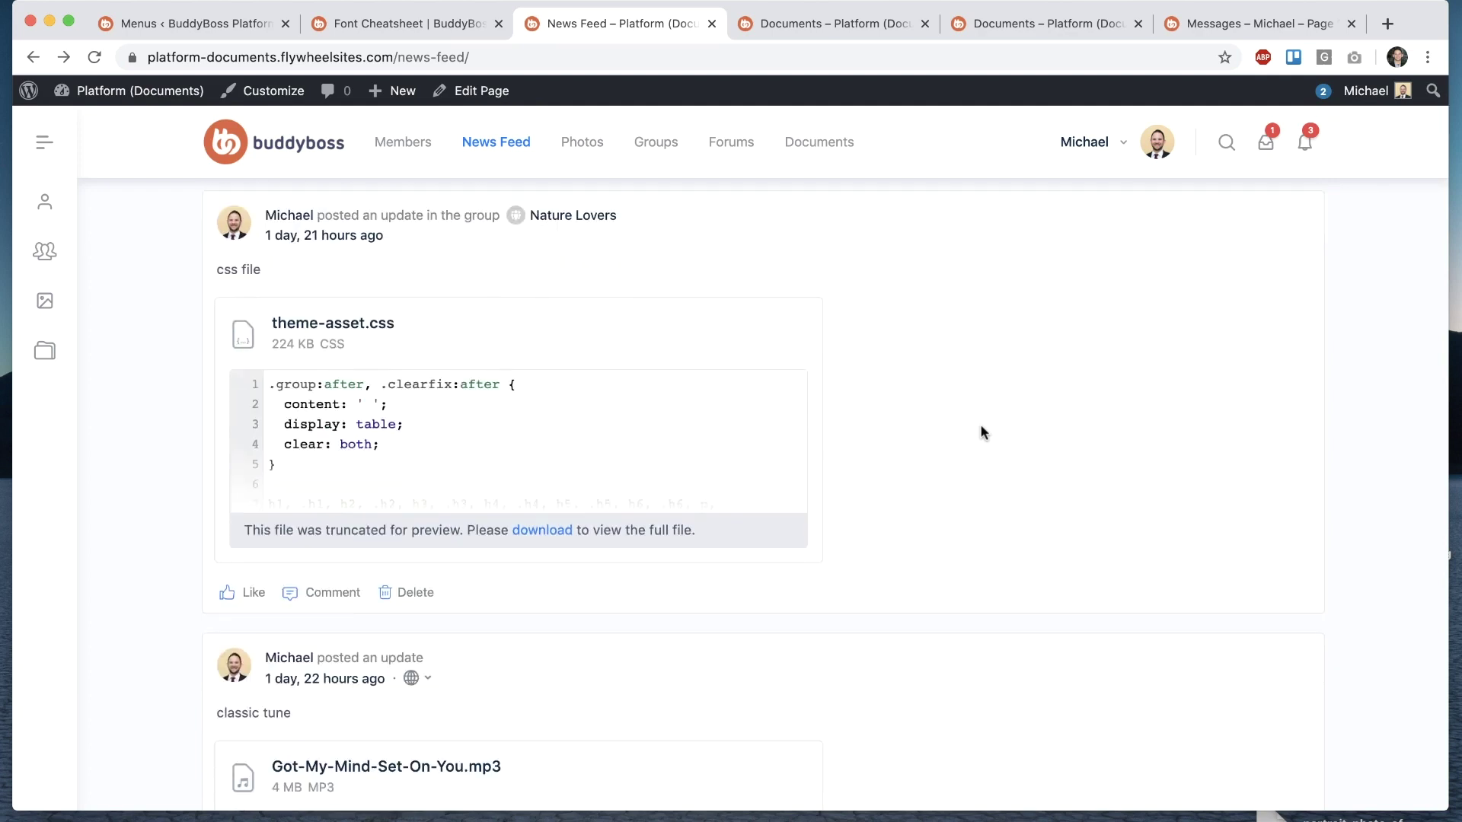
{"action": "scroll", "coordinate": [980, 432], "scroll_direction": "up", "scroll_amount": 5}
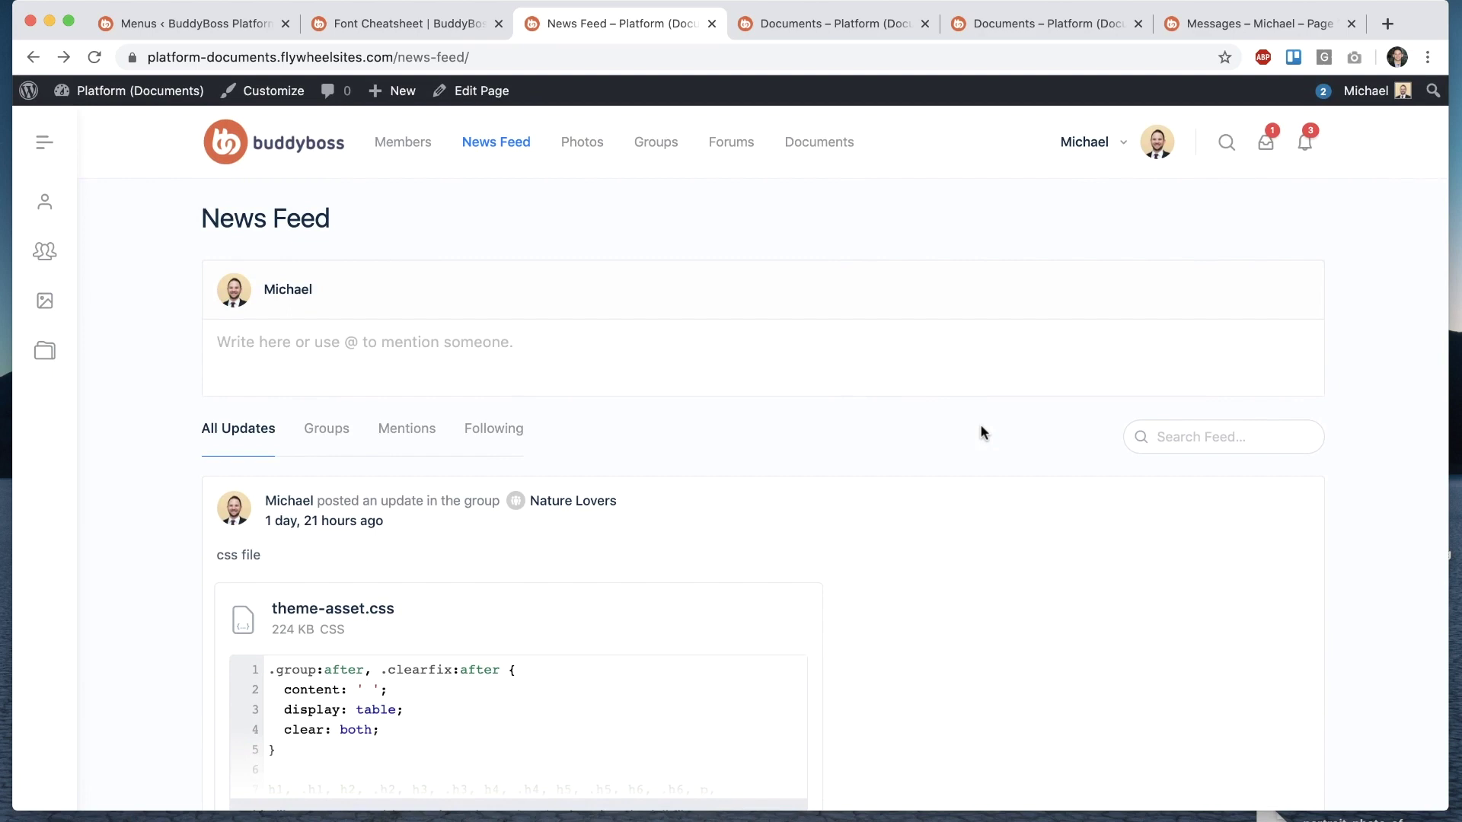
{"action": "scroll", "coordinate": [981, 428], "scroll_direction": "down", "scroll_amount": 5}
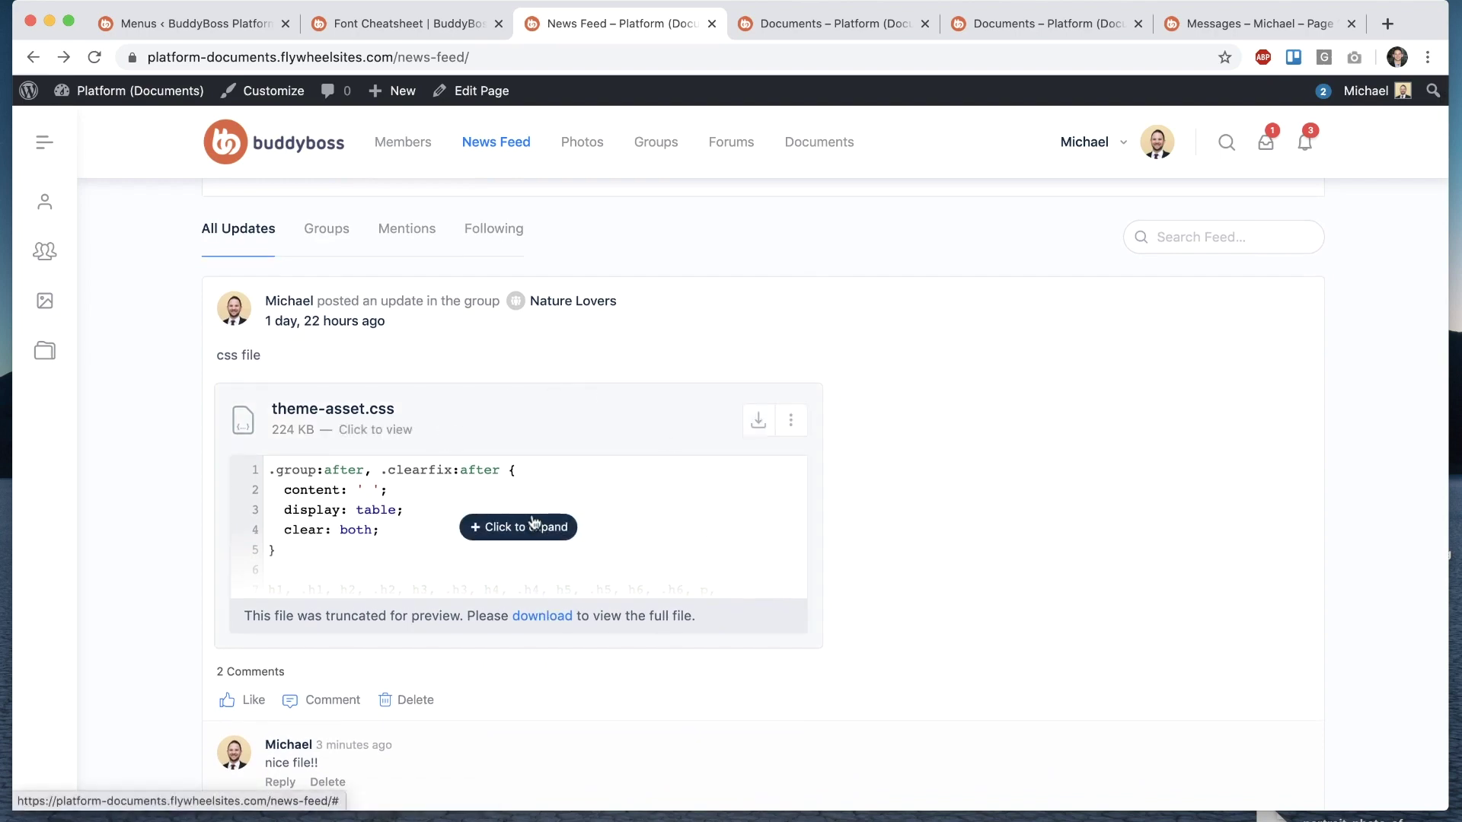
{"action": "left_click", "coordinate": [531, 527]}
{"action": "scroll", "coordinate": [594, 518], "scroll_direction": "down", "scroll_amount": 5}
{"action": "scroll", "coordinate": [602, 537], "scroll_direction": "up", "scroll_amount": 5}
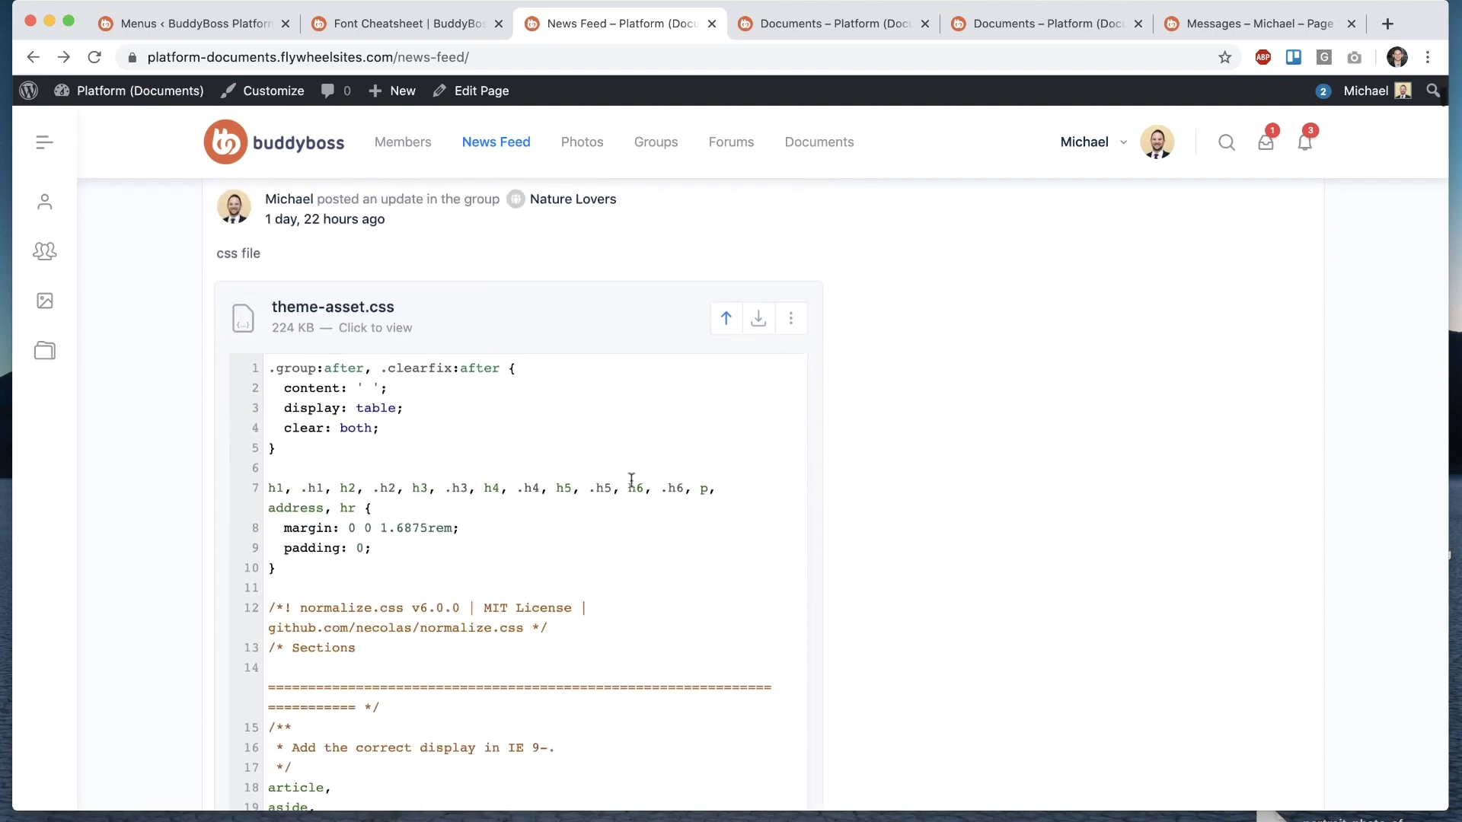
{"action": "left_click", "coordinate": [724, 313]}
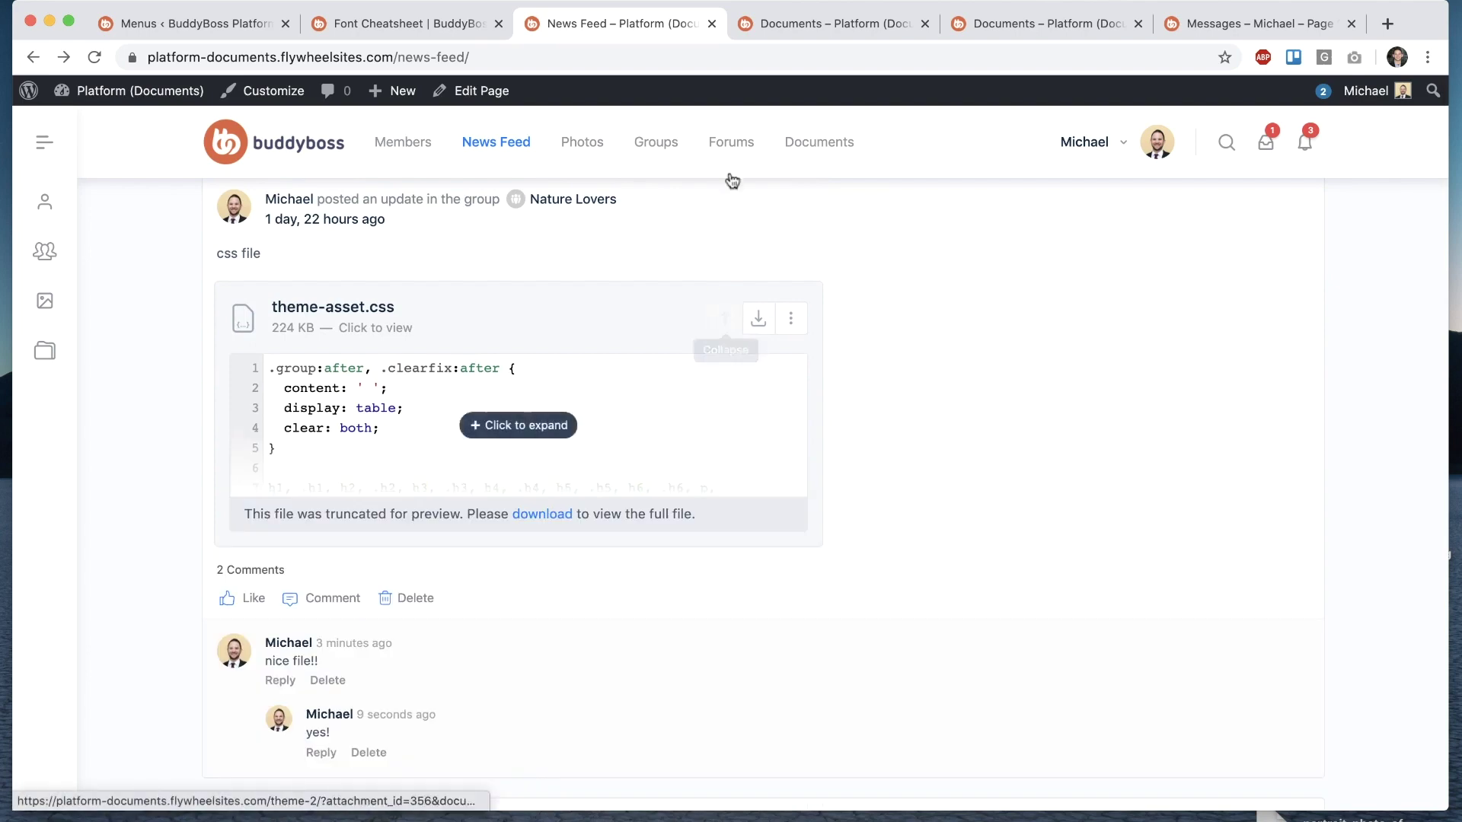
Step: Change the theme-asset.css description from 'css file' to 'stylesheet' in the document viewer
{"action": "left_click", "coordinate": [571, 336]}
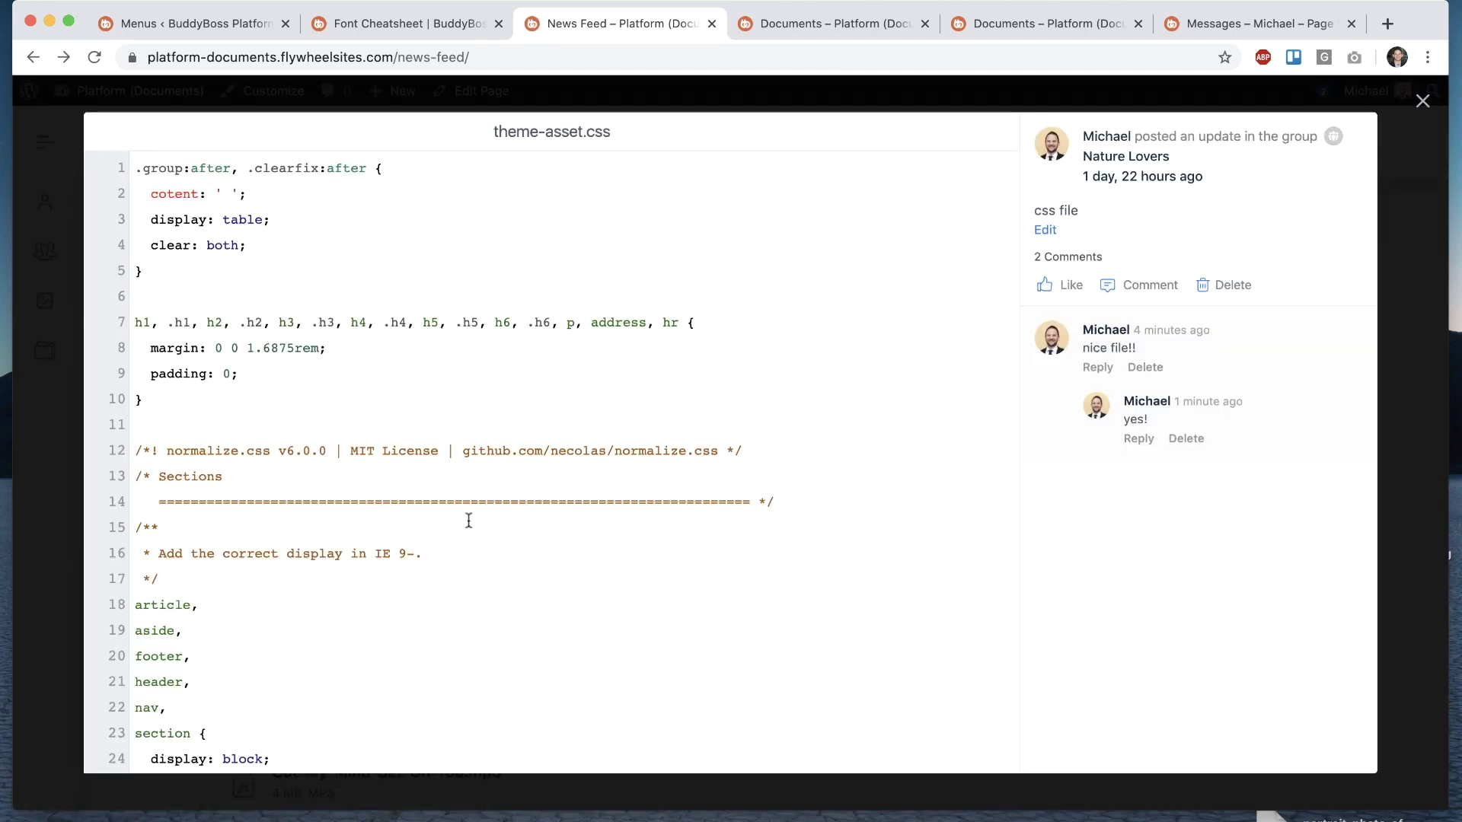
{"action": "scroll", "coordinate": [468, 521], "scroll_direction": "down", "scroll_amount": 20}
{"action": "left_click_drag", "start_coordinate": [1008, 179], "coordinate": [965, 24]}
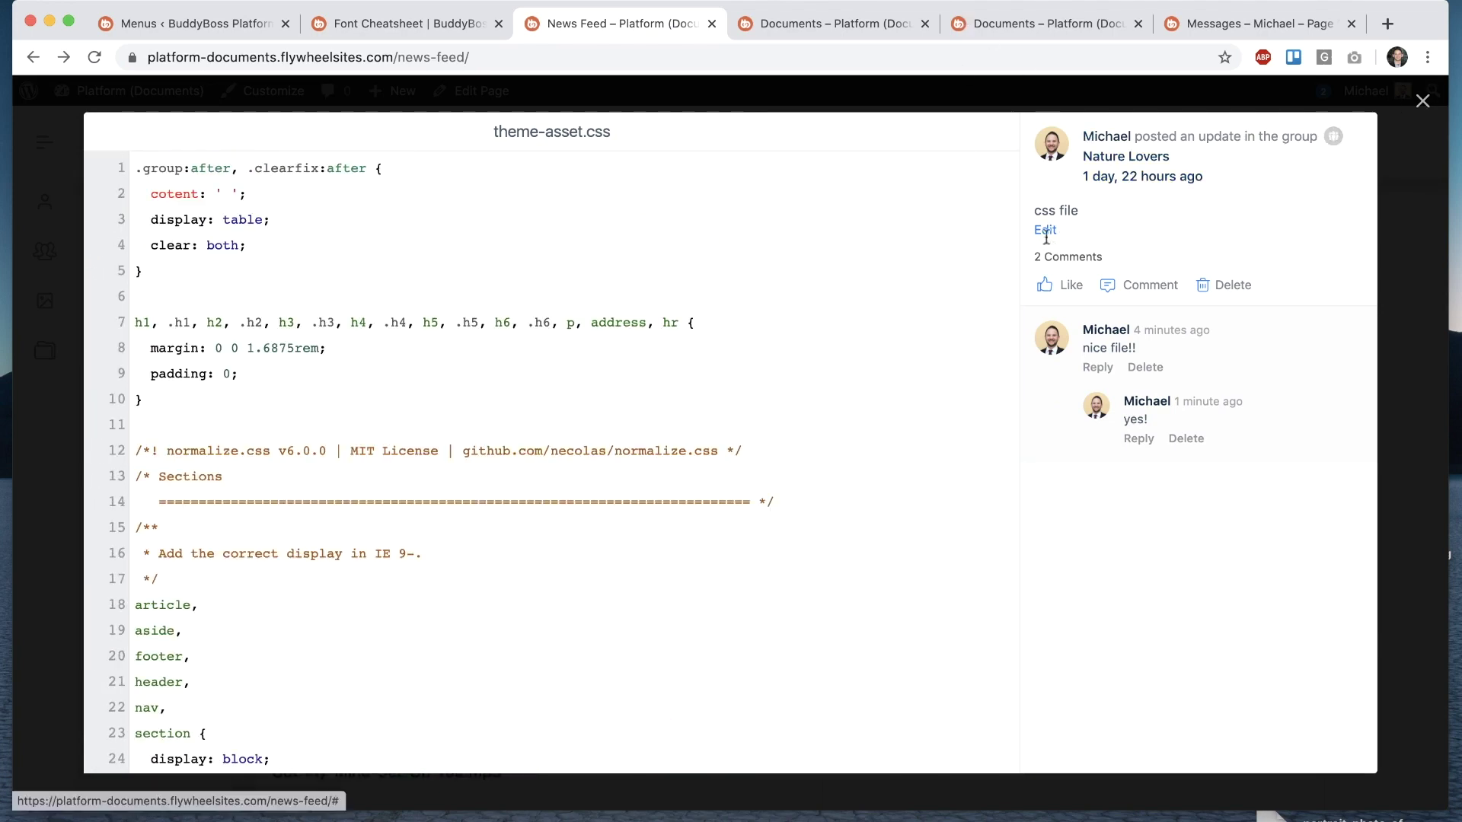
{"action": "left_click", "coordinate": [1045, 229]}
{"action": "triple_click", "coordinate": [1077, 220]}
{"action": "type", "text": "styleshe"}
{"action": "left_click", "coordinate": [1061, 298]}
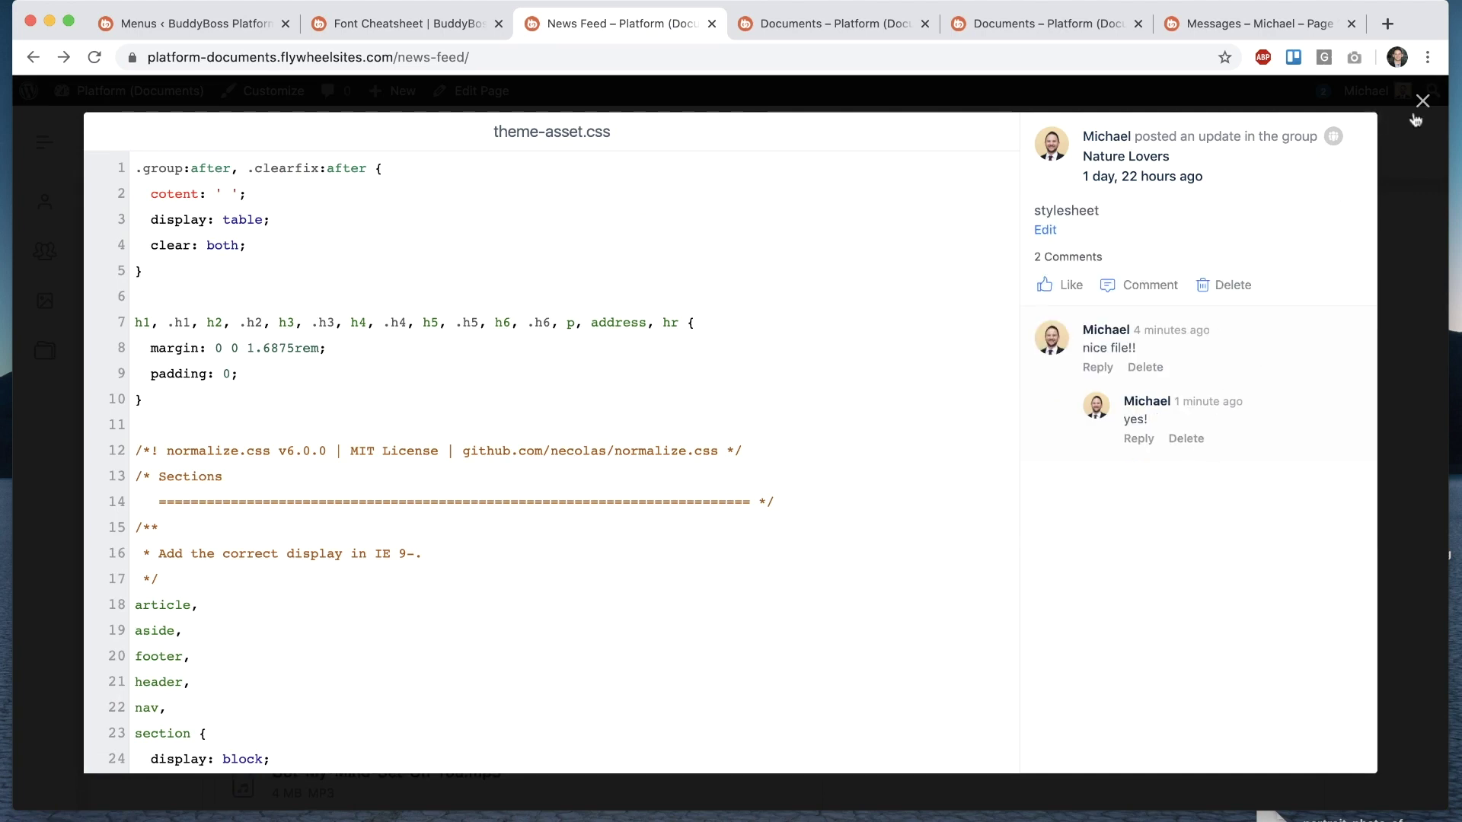
{"action": "left_click", "coordinate": [1421, 101]}
Step: Play Got-My-Mind-Set-On-You.mp3 briefly and pause it at 0:04
{"action": "scroll", "coordinate": [729, 456], "scroll_direction": "down", "scroll_amount": 7}
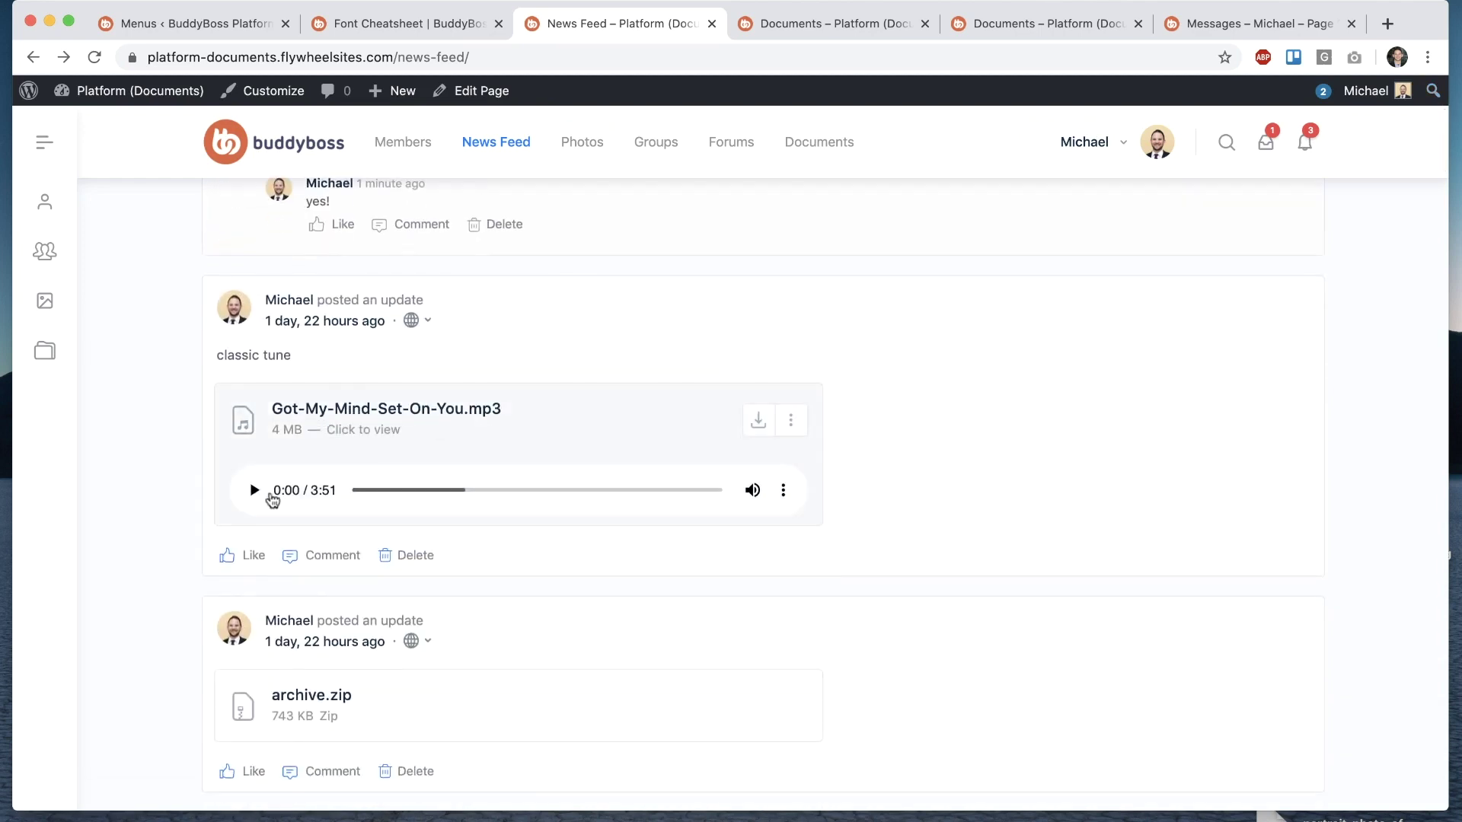
{"action": "left_click", "coordinate": [253, 491]}
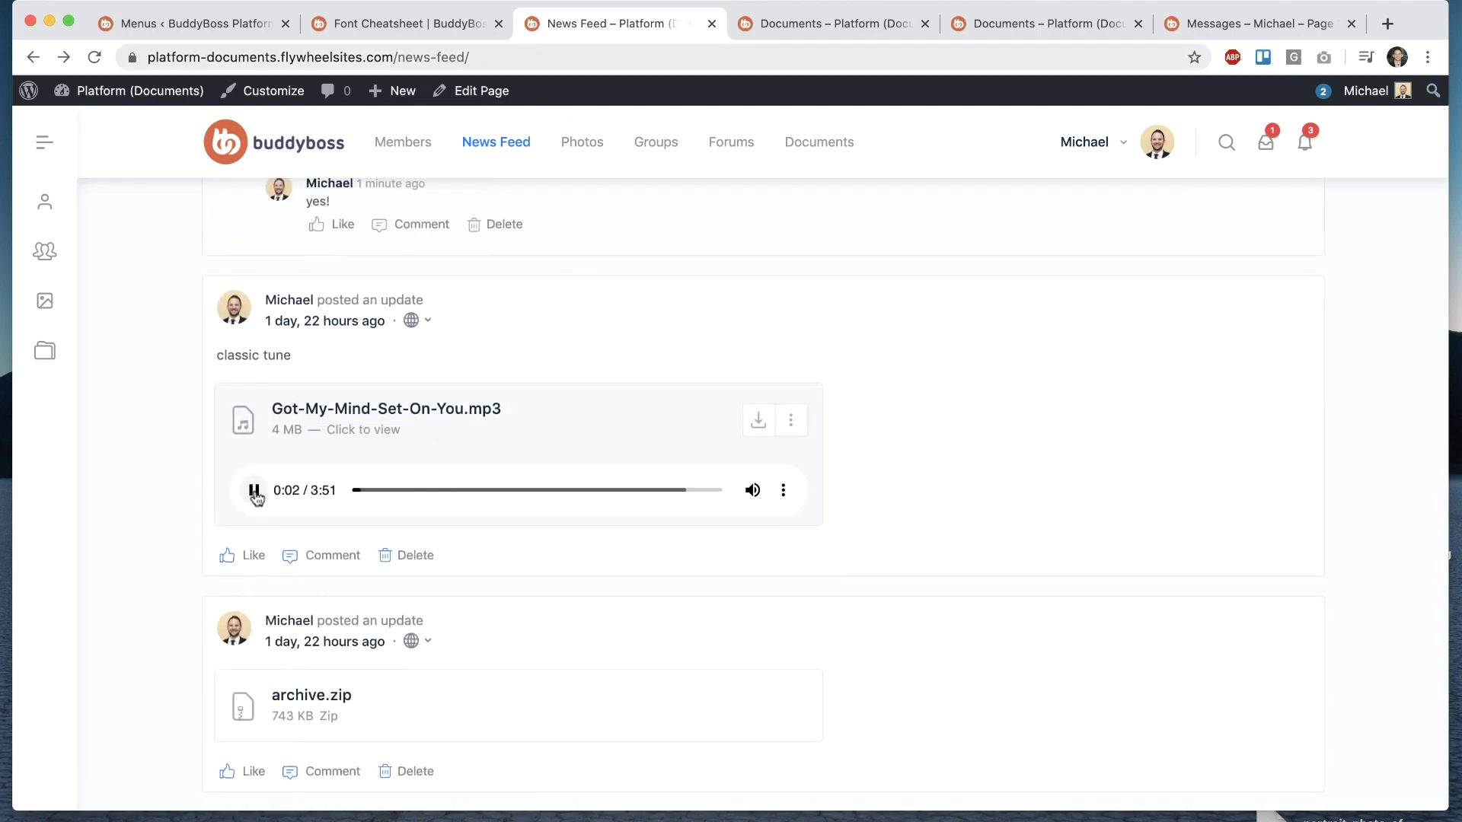
{"action": "left_click", "coordinate": [254, 491]}
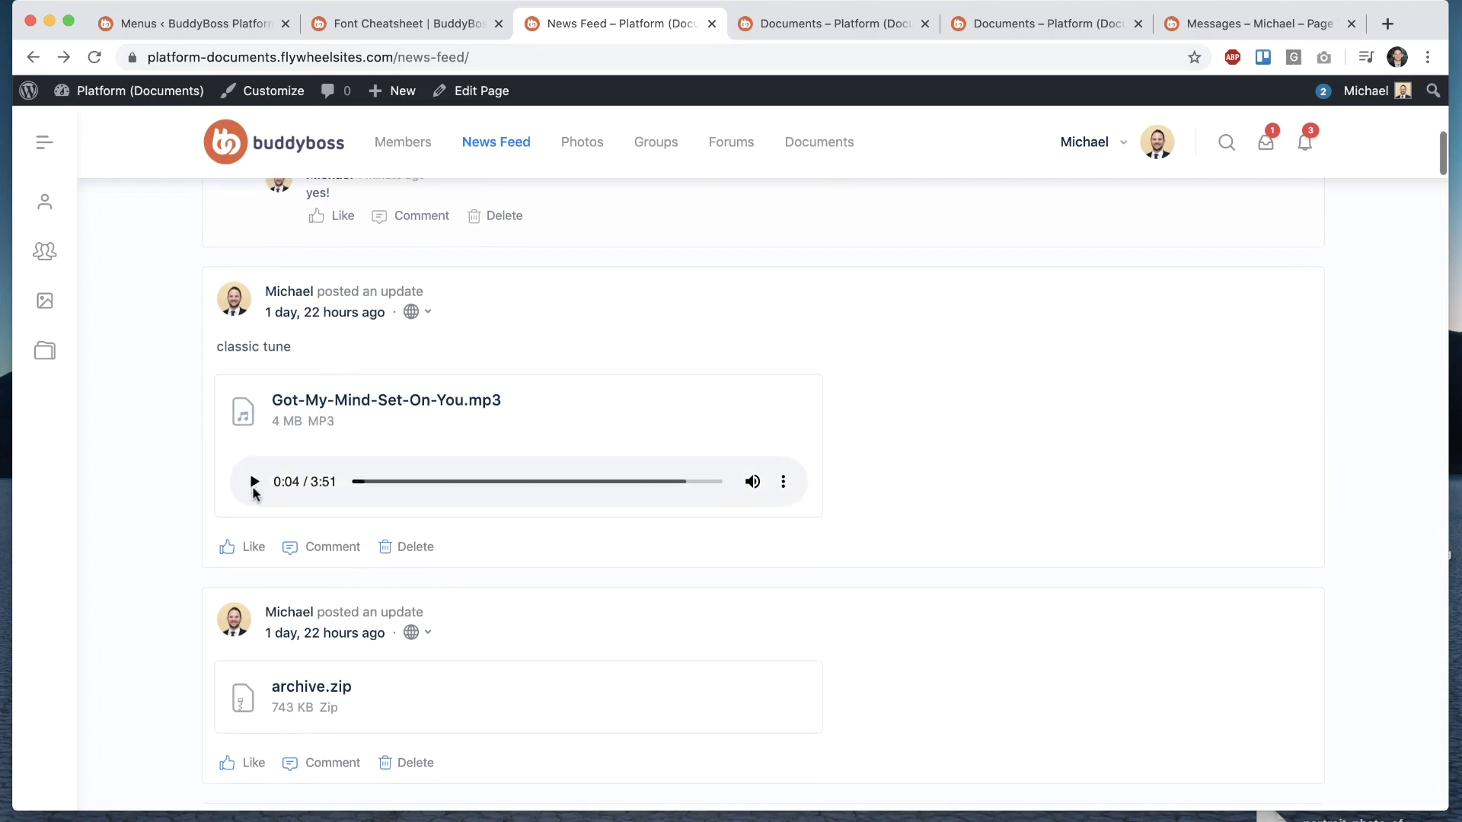
{"action": "scroll", "coordinate": [365, 477], "scroll_direction": "down", "scroll_amount": 3}
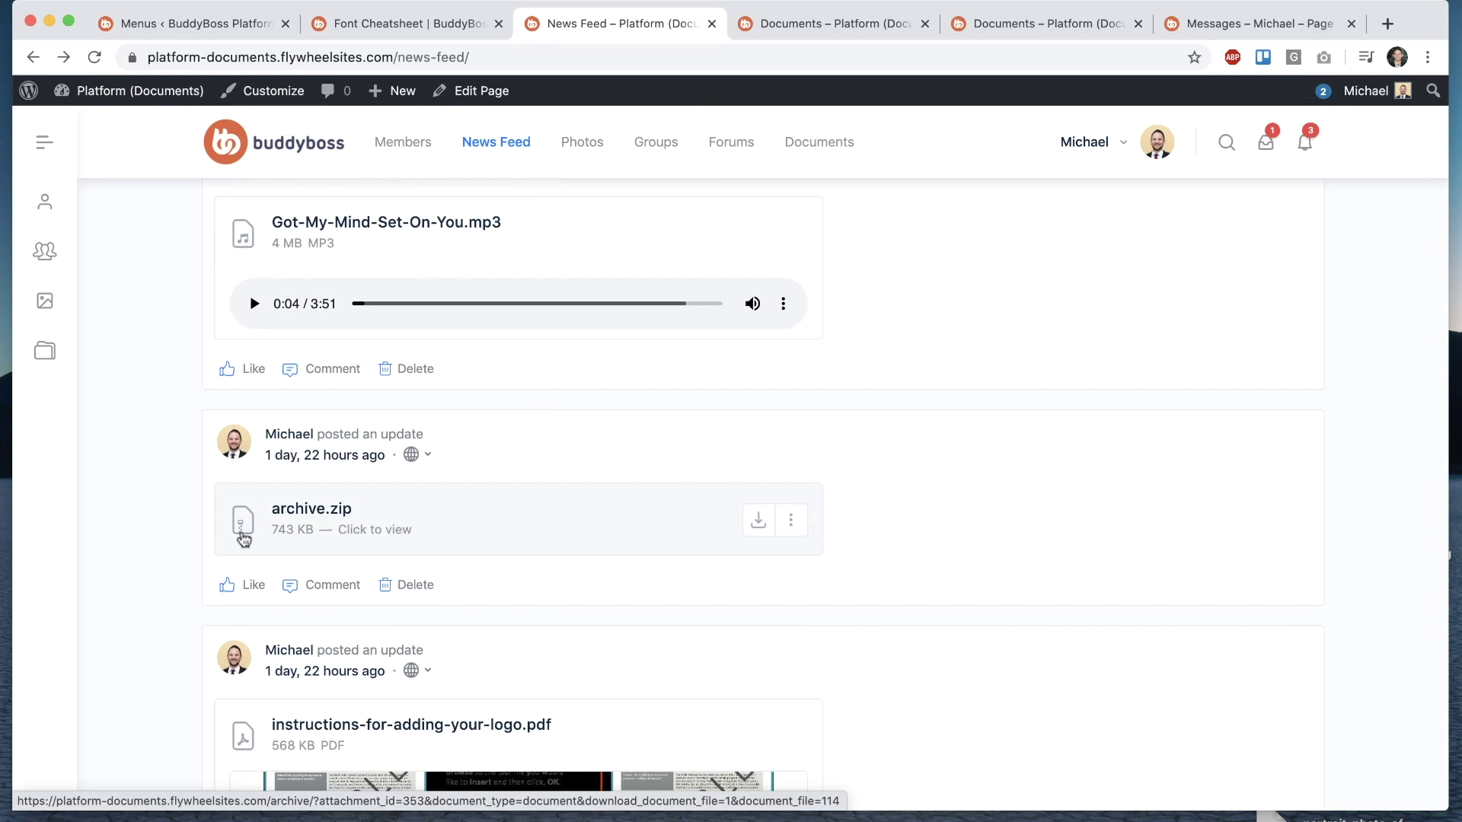
Step: Open archive.zip in the document viewer and give it the description 'ZIP'
{"action": "left_click", "coordinate": [448, 516]}
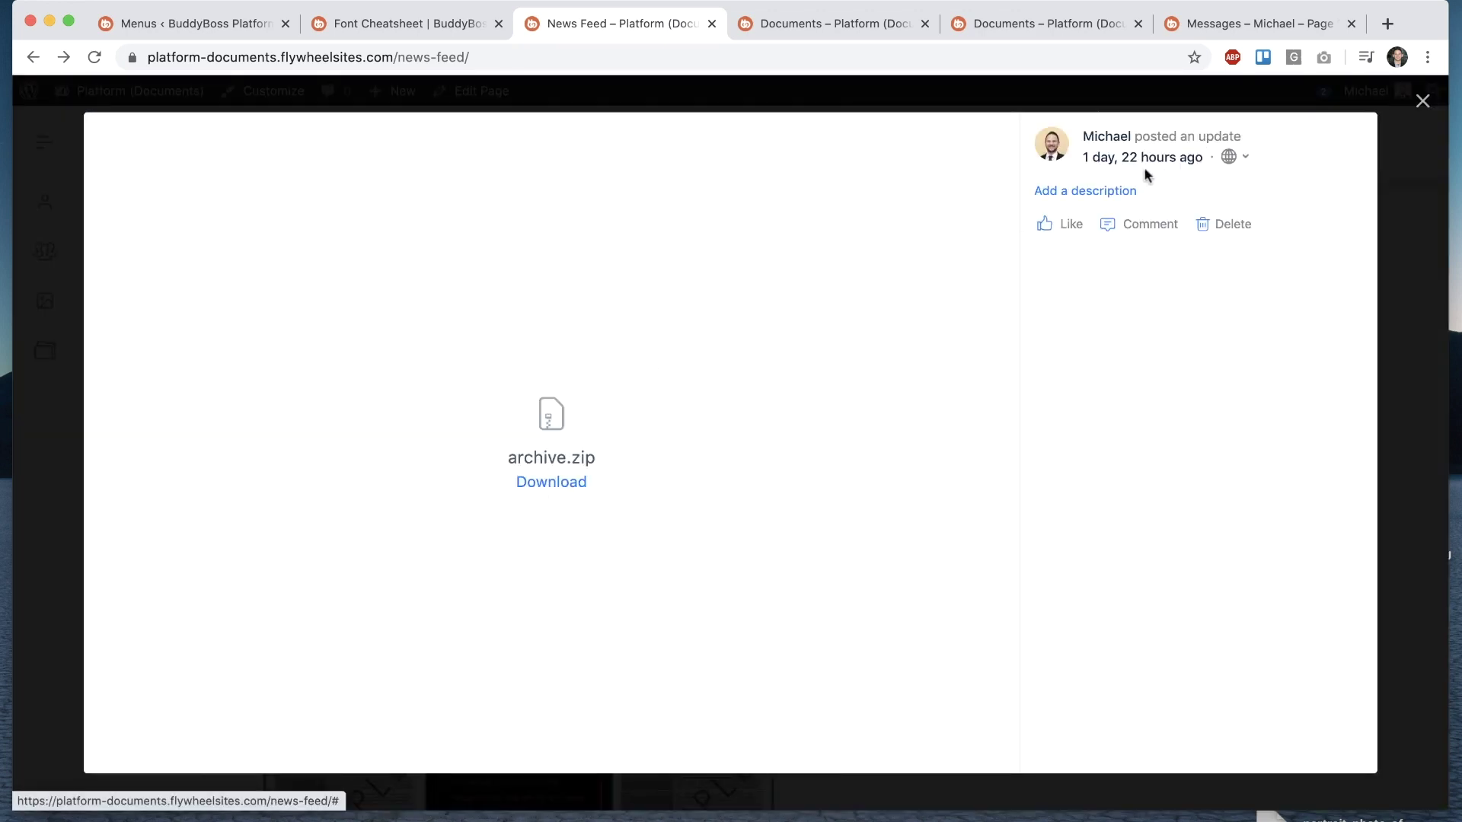
{"action": "left_click", "coordinate": [1096, 190]}
{"action": "type", "text": "ZIP"}
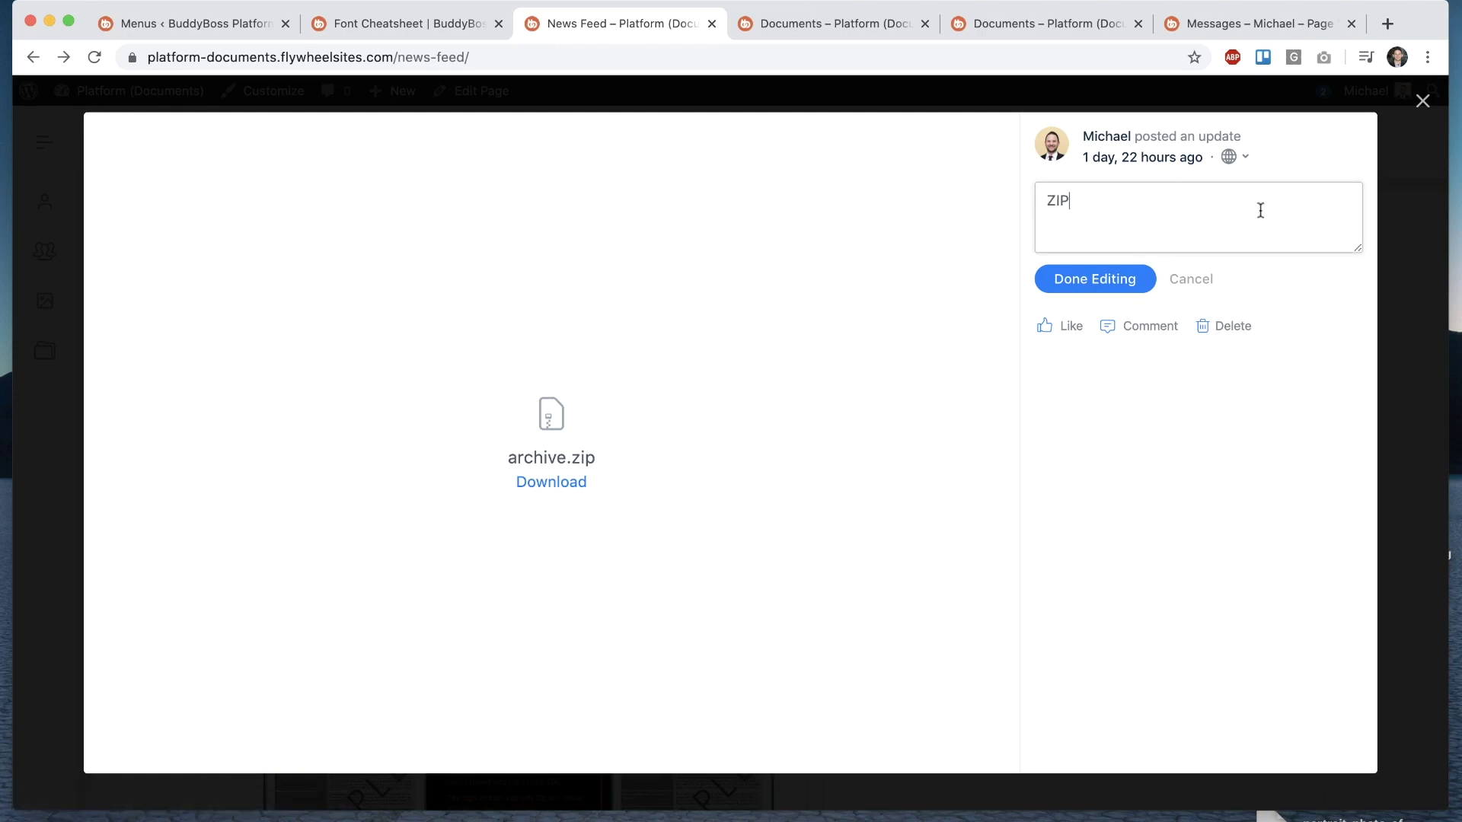
{"action": "left_click", "coordinate": [1097, 290]}
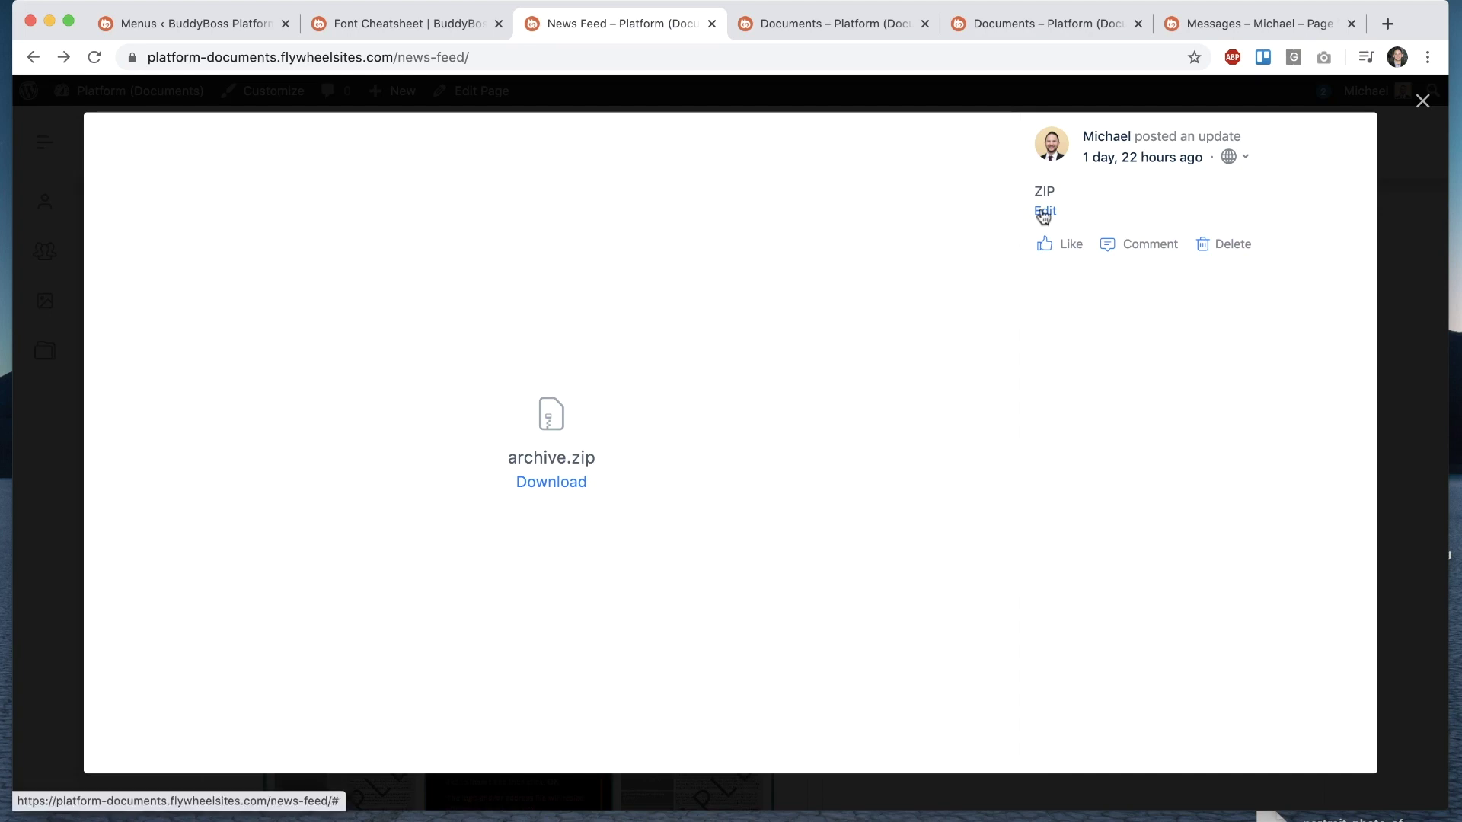
Step: Post the comment 'comment' on archive.zip from the document viewer
{"action": "left_click", "coordinate": [1150, 242]}
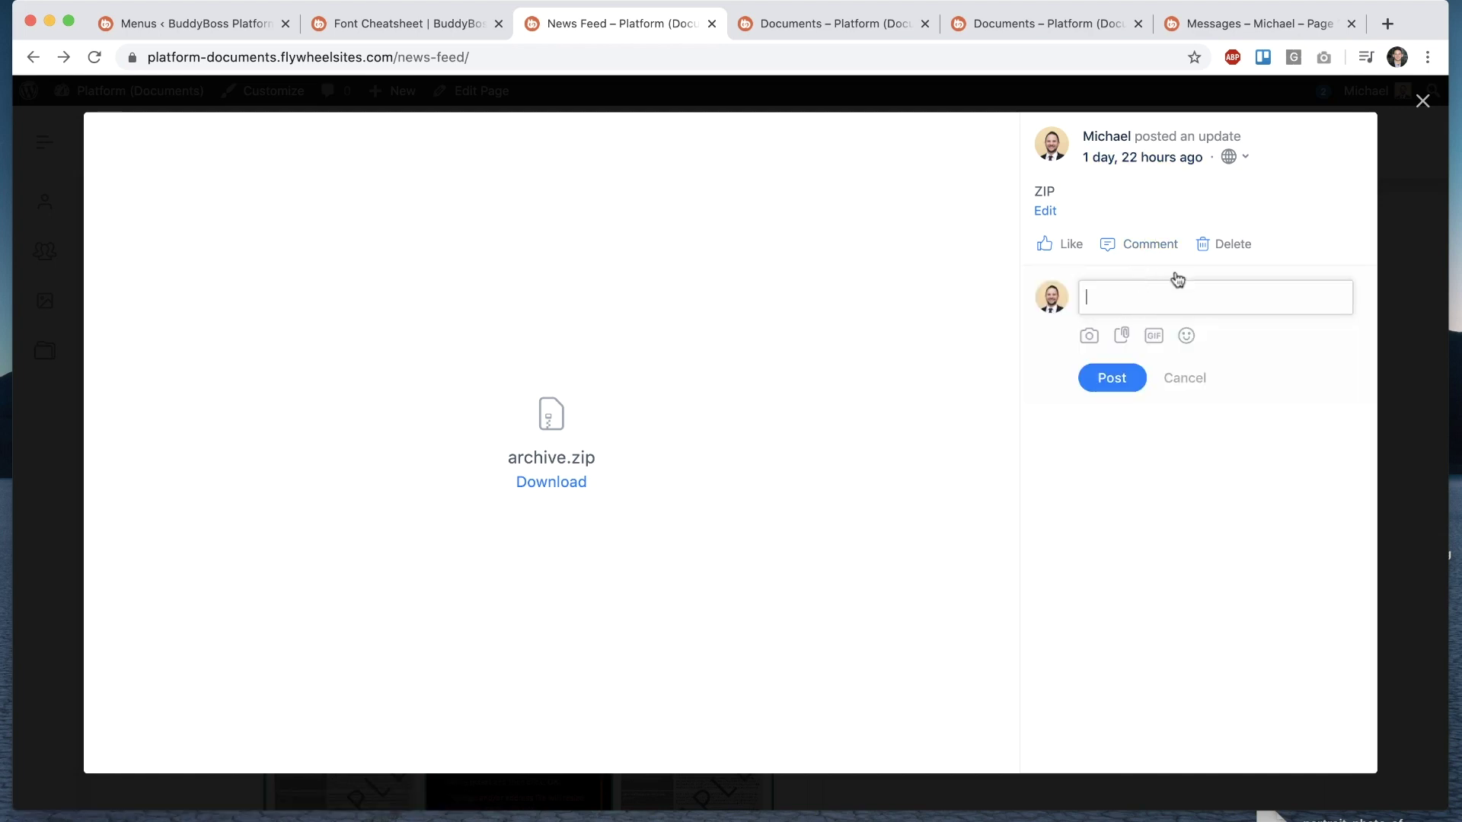
{"action": "left_click", "coordinate": [1421, 101]}
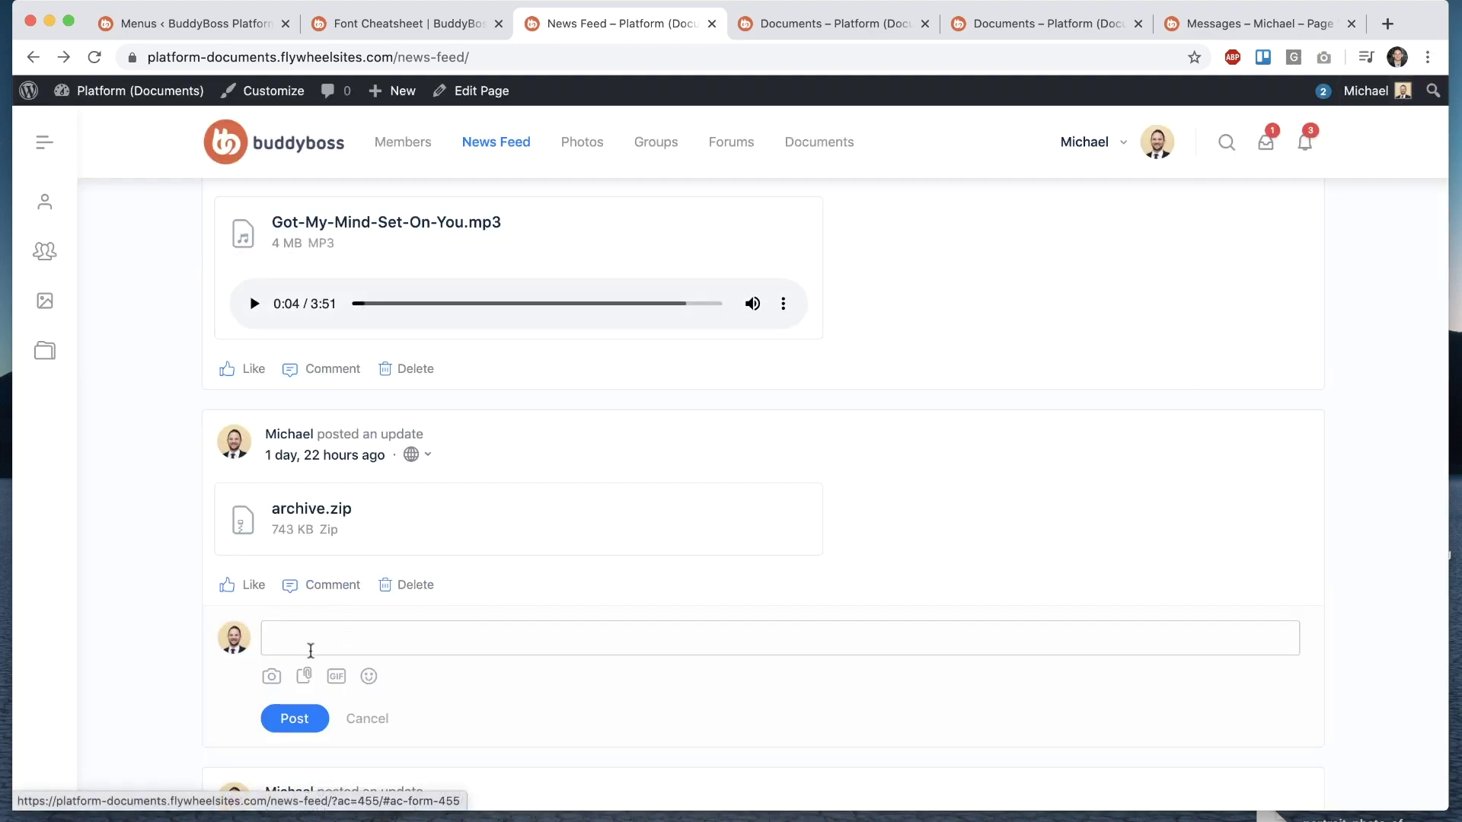
{"action": "left_click", "coordinate": [347, 605]}
{"action": "left_click", "coordinate": [465, 528]}
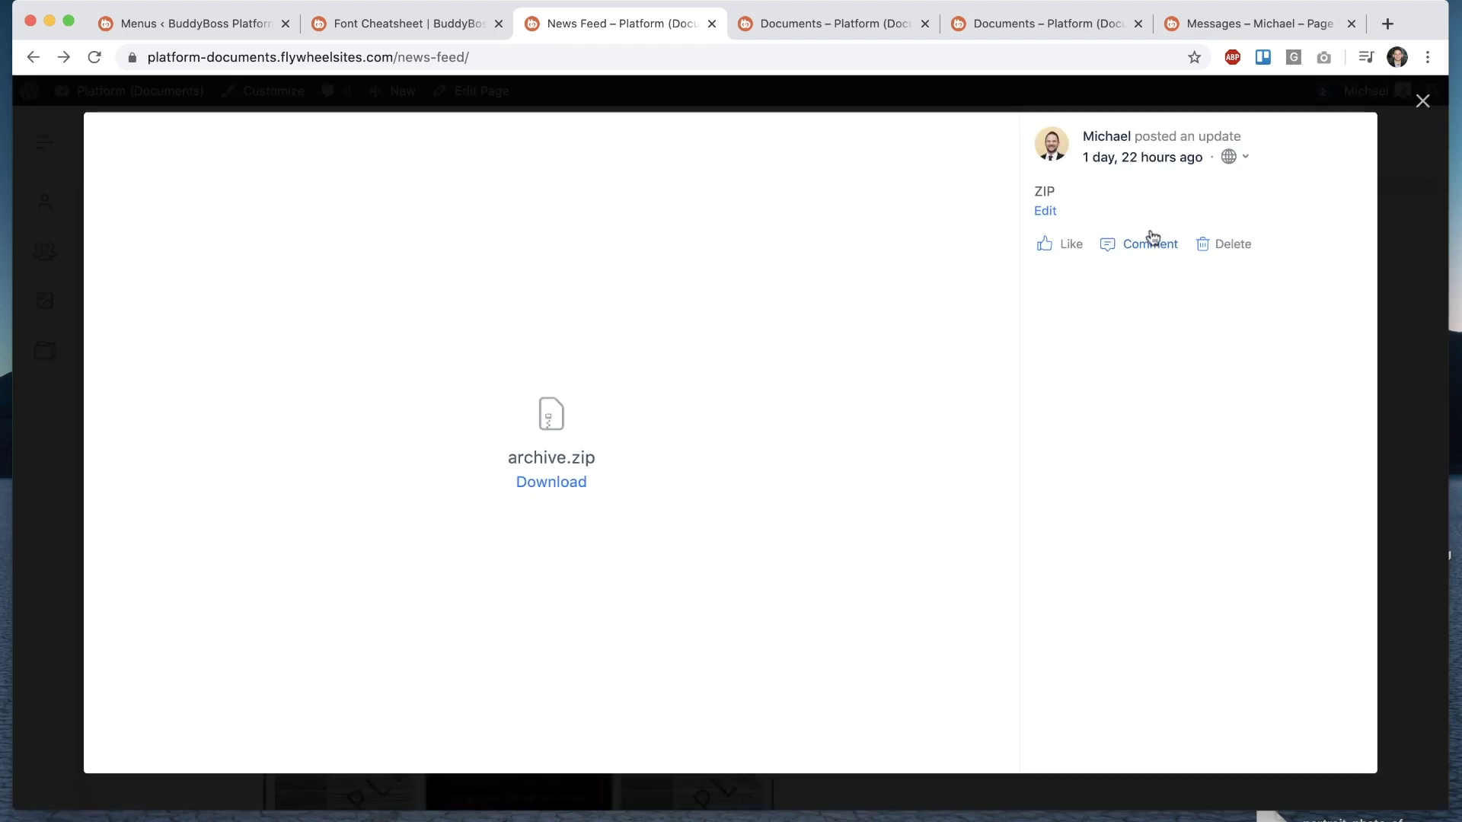
{"action": "left_click", "coordinate": [1126, 244]}
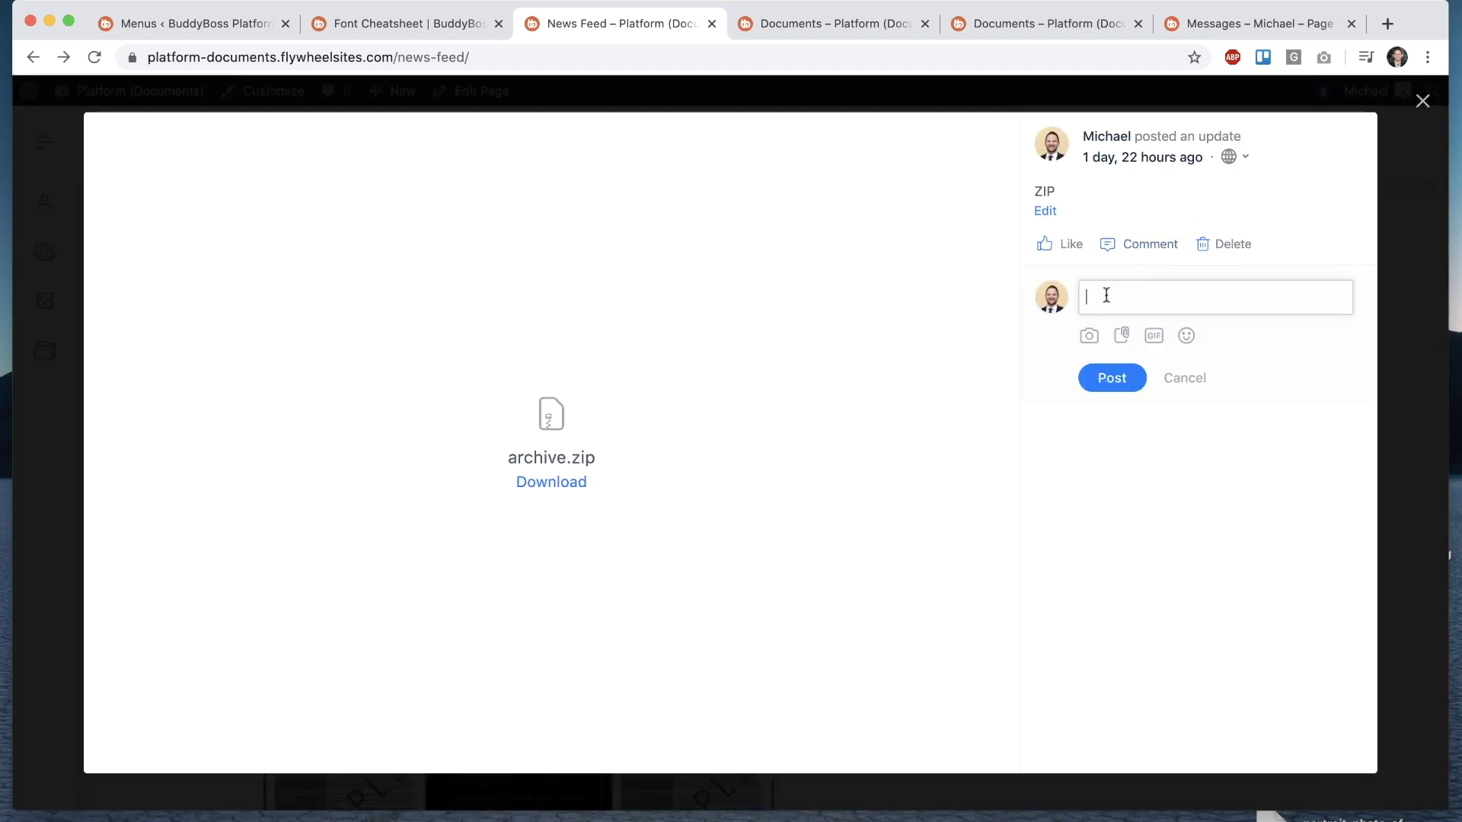
{"action": "left_click", "coordinate": [1106, 295]}
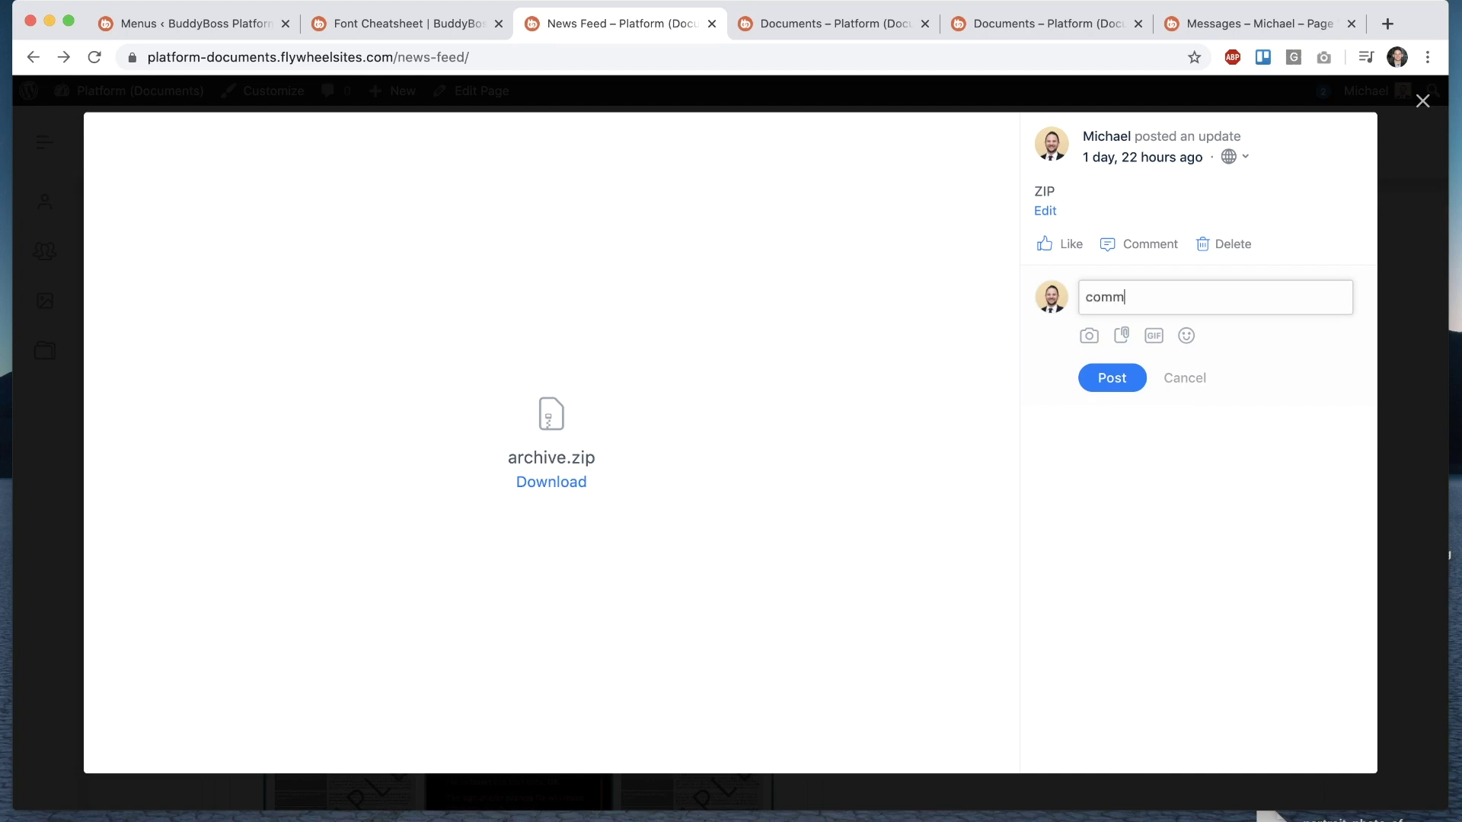
{"action": "left_click", "coordinate": [1112, 378]}
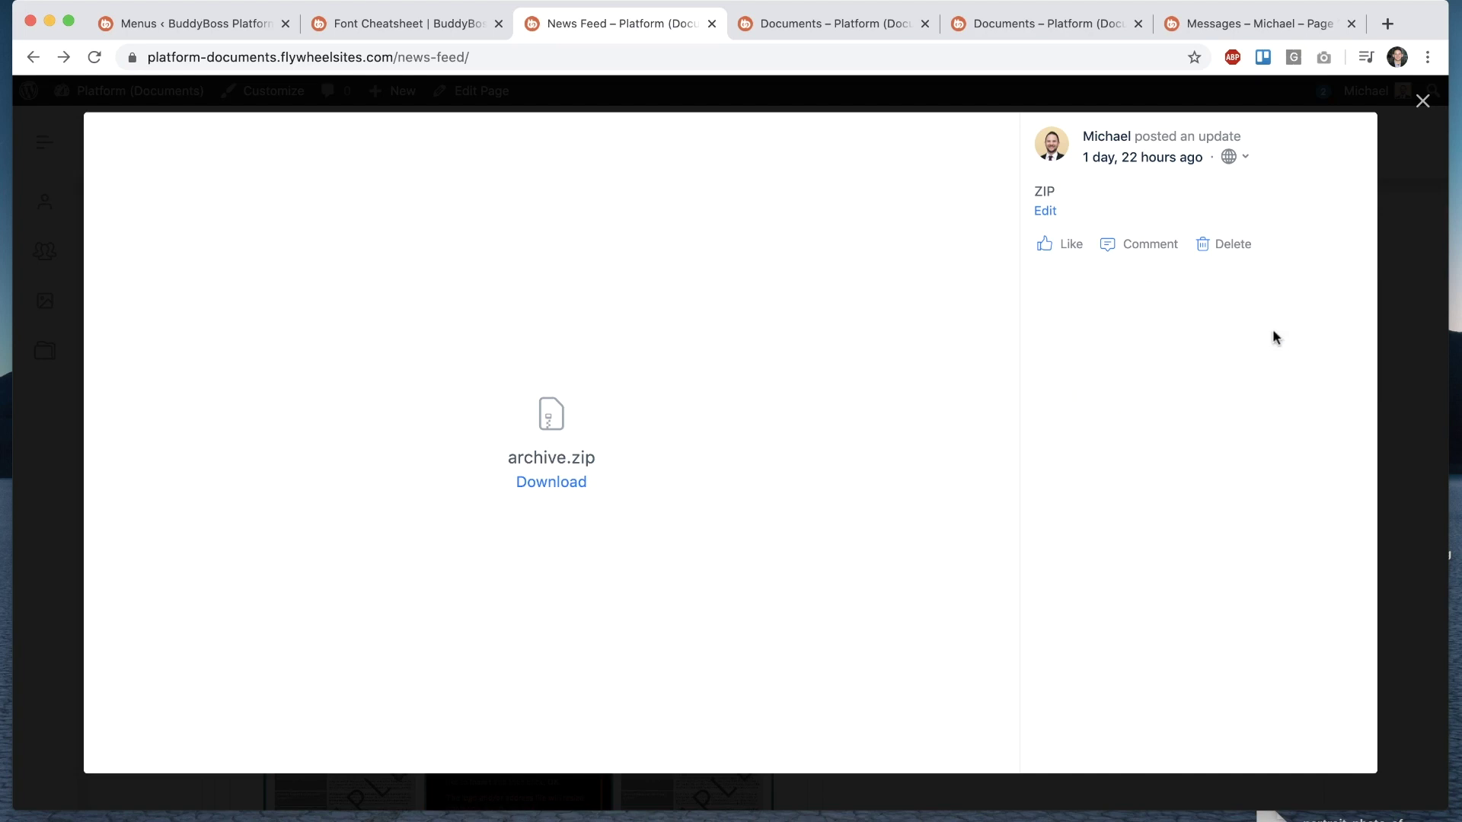
Step: Reply 'yes' under the existing archive.zip comment and check both comments in the viewer
{"action": "left_click", "coordinate": [1422, 101]}
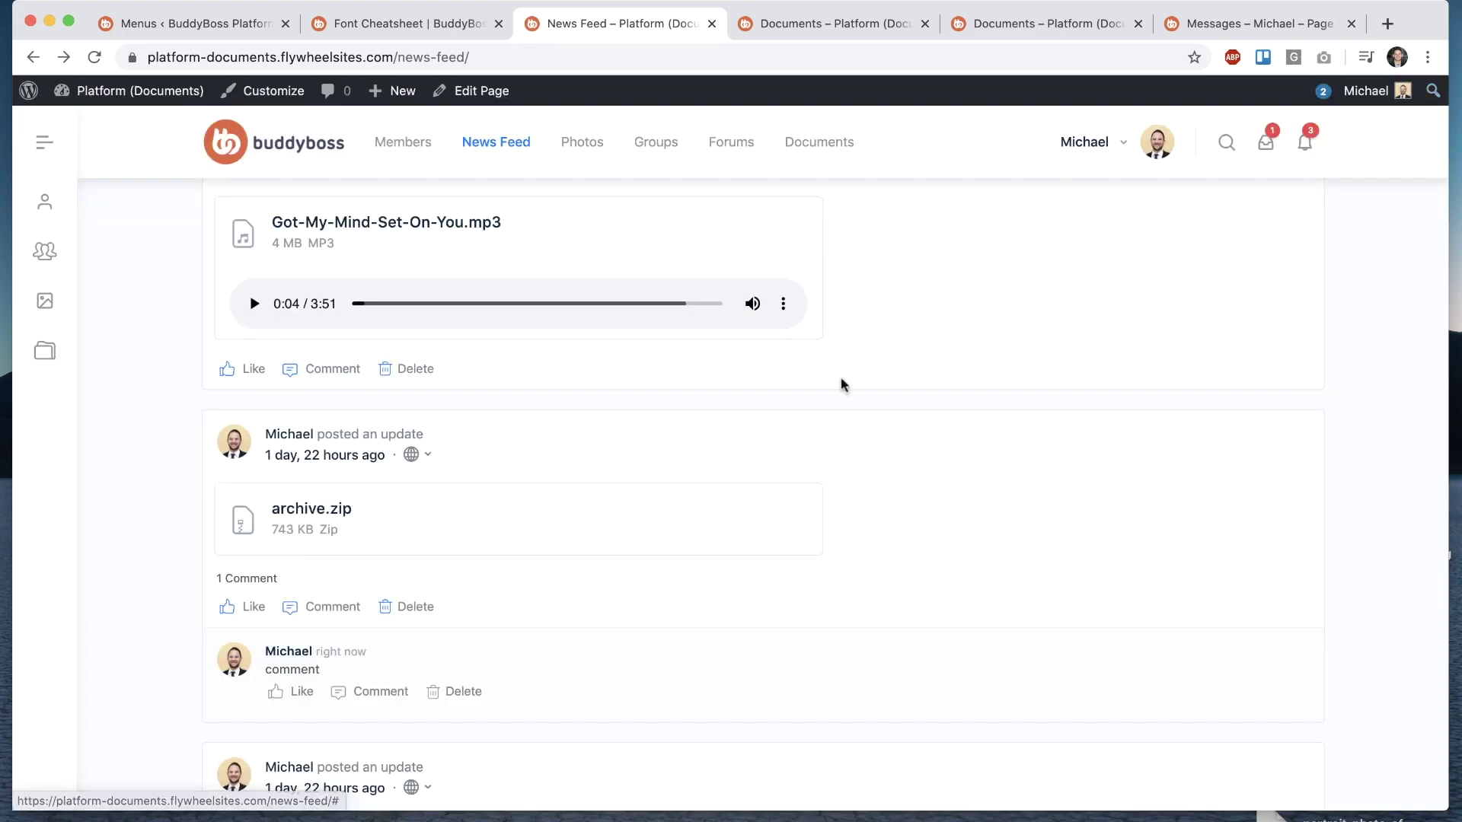
{"action": "left_click_drag", "start_coordinate": [280, 672], "coordinate": [297, 673]}
{"action": "left_click", "coordinate": [381, 692]}
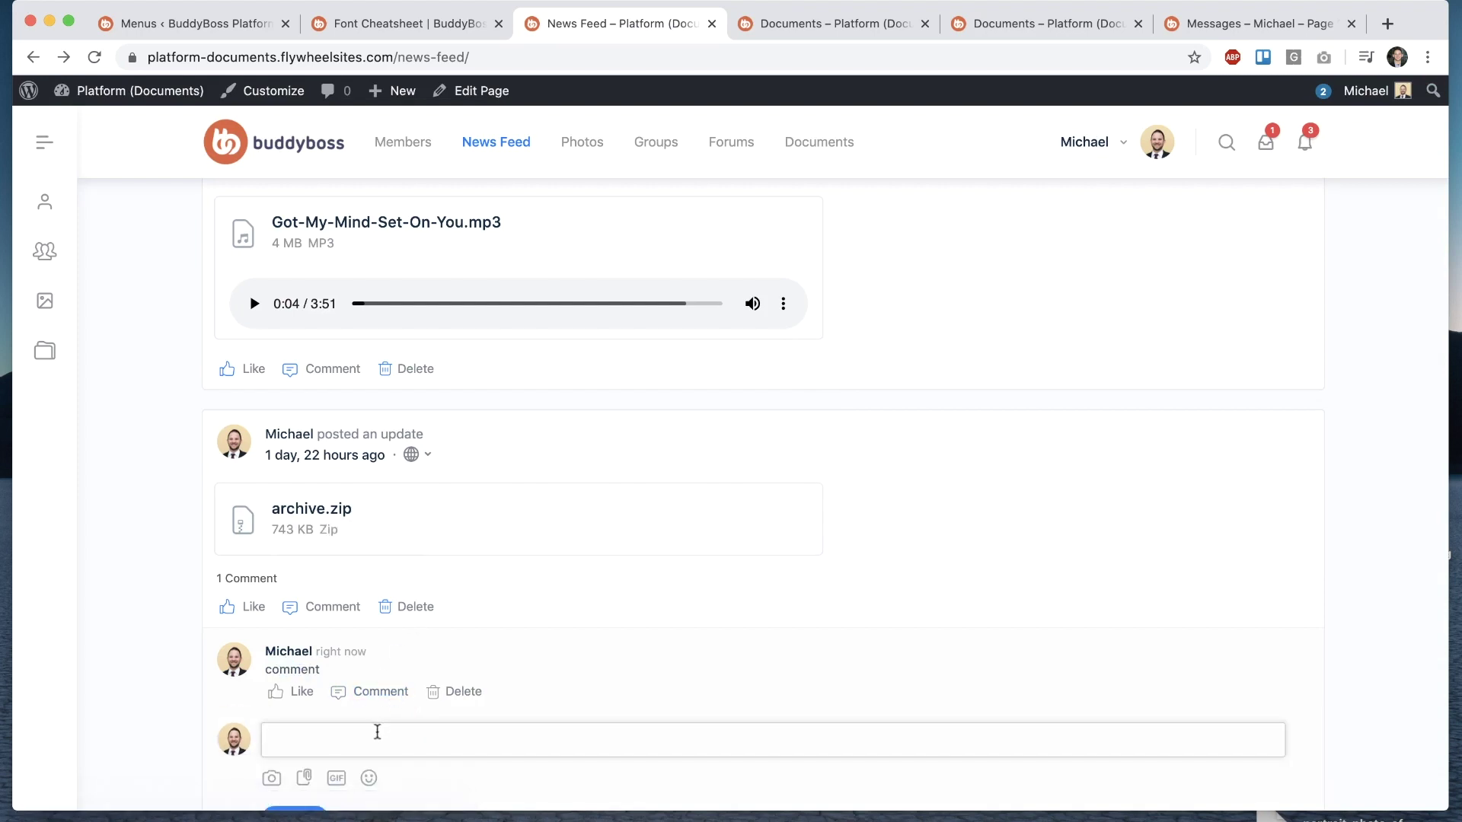
{"action": "type", "text": "yes"}
{"action": "scroll", "coordinate": [350, 742], "scroll_direction": "down", "scroll_amount": 2}
{"action": "left_click", "coordinate": [289, 754]}
{"action": "left_click", "coordinate": [522, 459]}
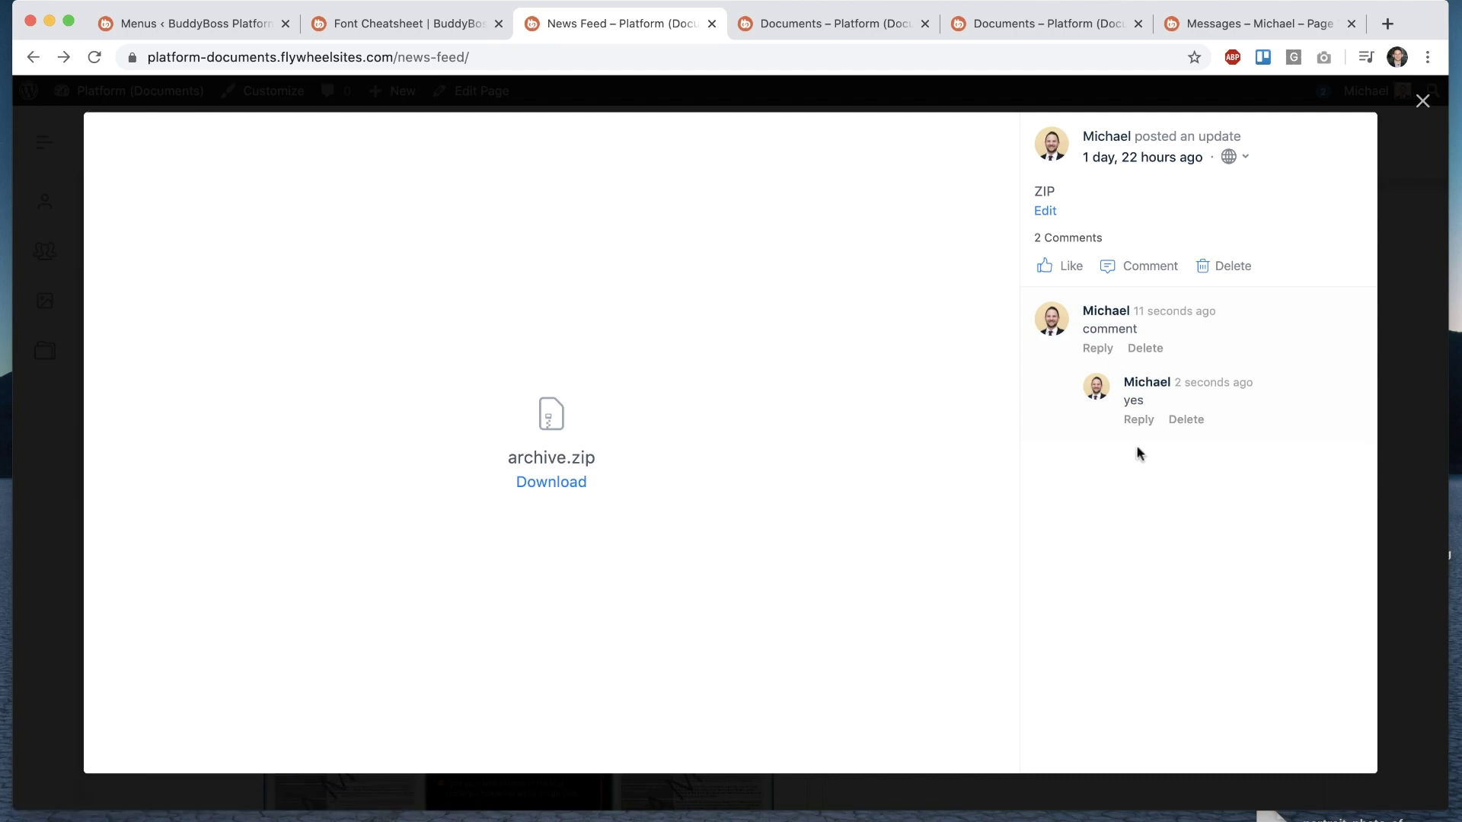
{"action": "left_click", "coordinate": [1422, 101]}
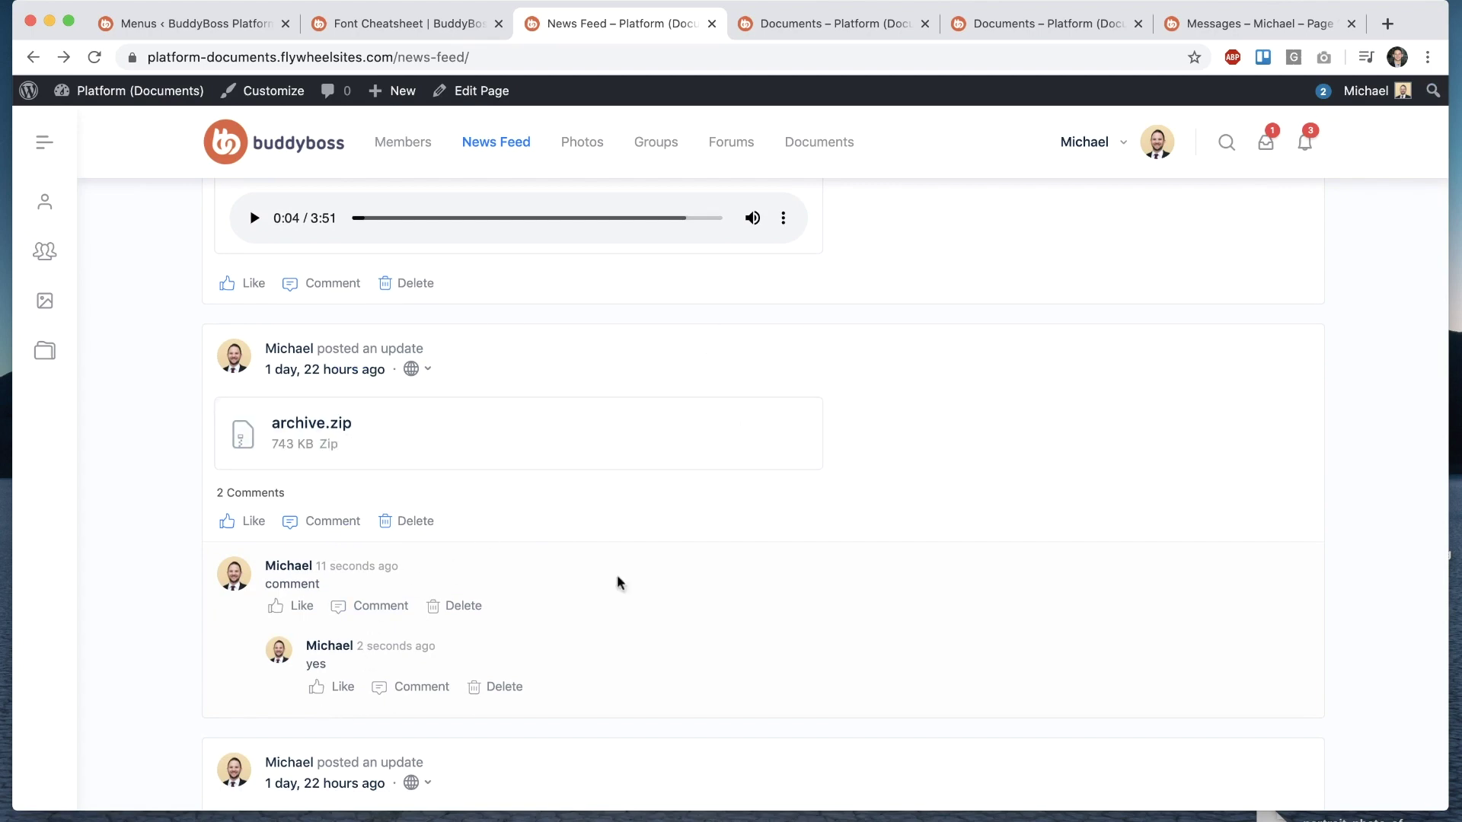
{"action": "scroll", "coordinate": [609, 563], "scroll_direction": "down", "scroll_amount": 1}
{"action": "scroll", "coordinate": [632, 525], "scroll_direction": "down", "scroll_amount": 8}
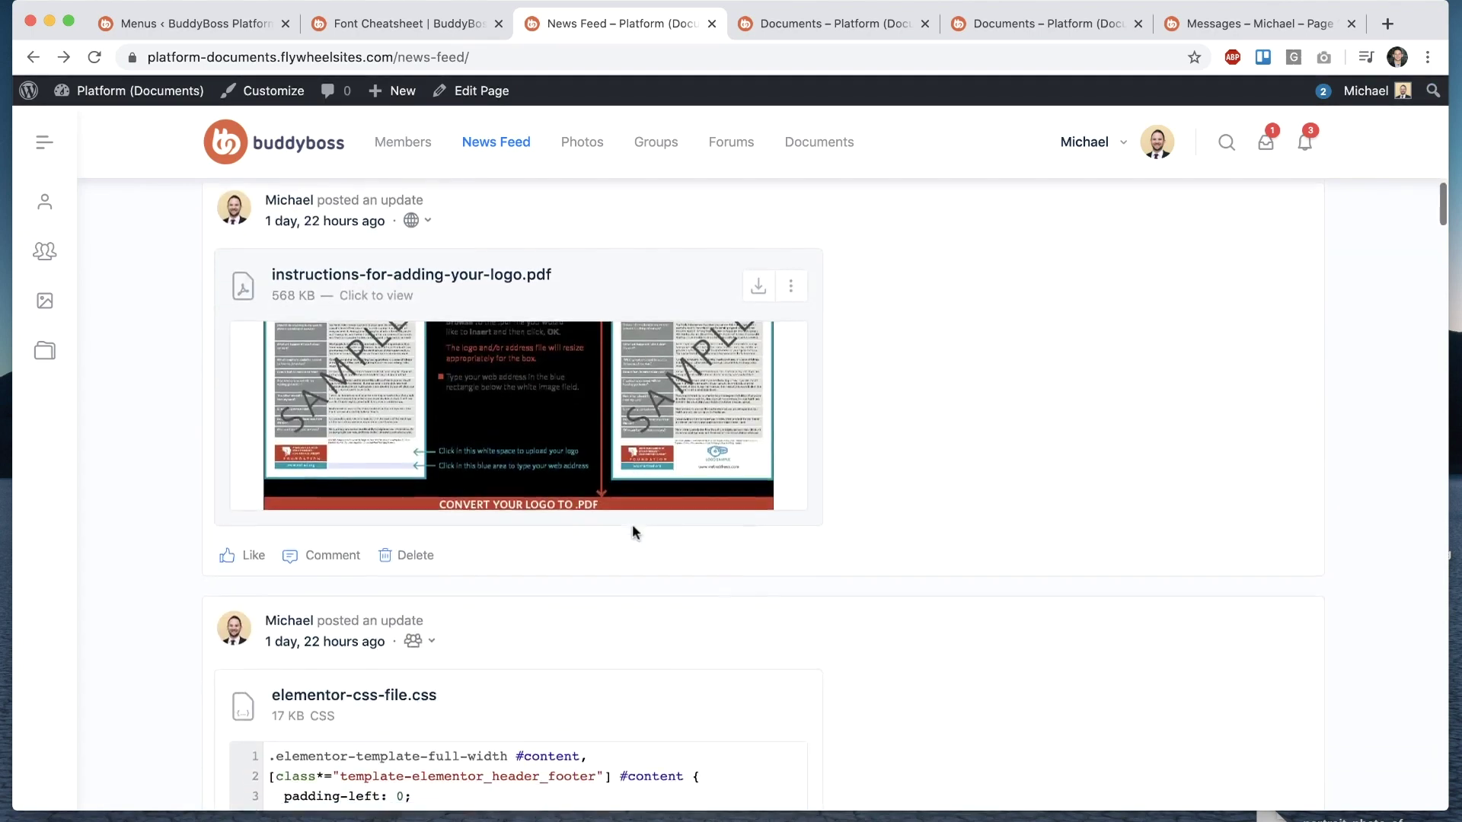
{"action": "left_click", "coordinate": [631, 281]}
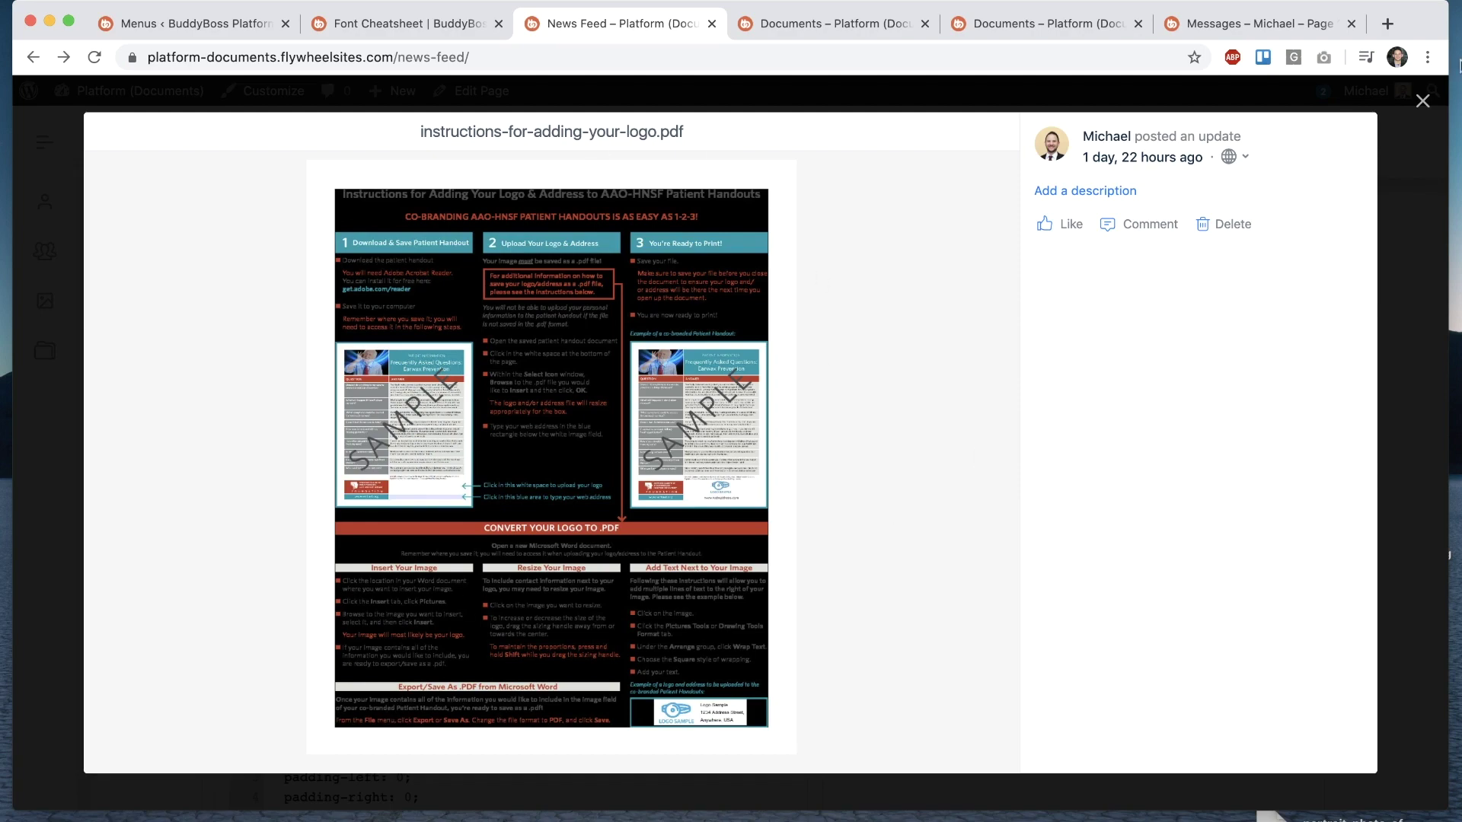
{"action": "left_click", "coordinate": [1421, 100]}
Step: Switch to the already open Documents page and browse its file list
{"action": "scroll", "coordinate": [826, 527], "scroll_direction": "up", "scroll_amount": 7}
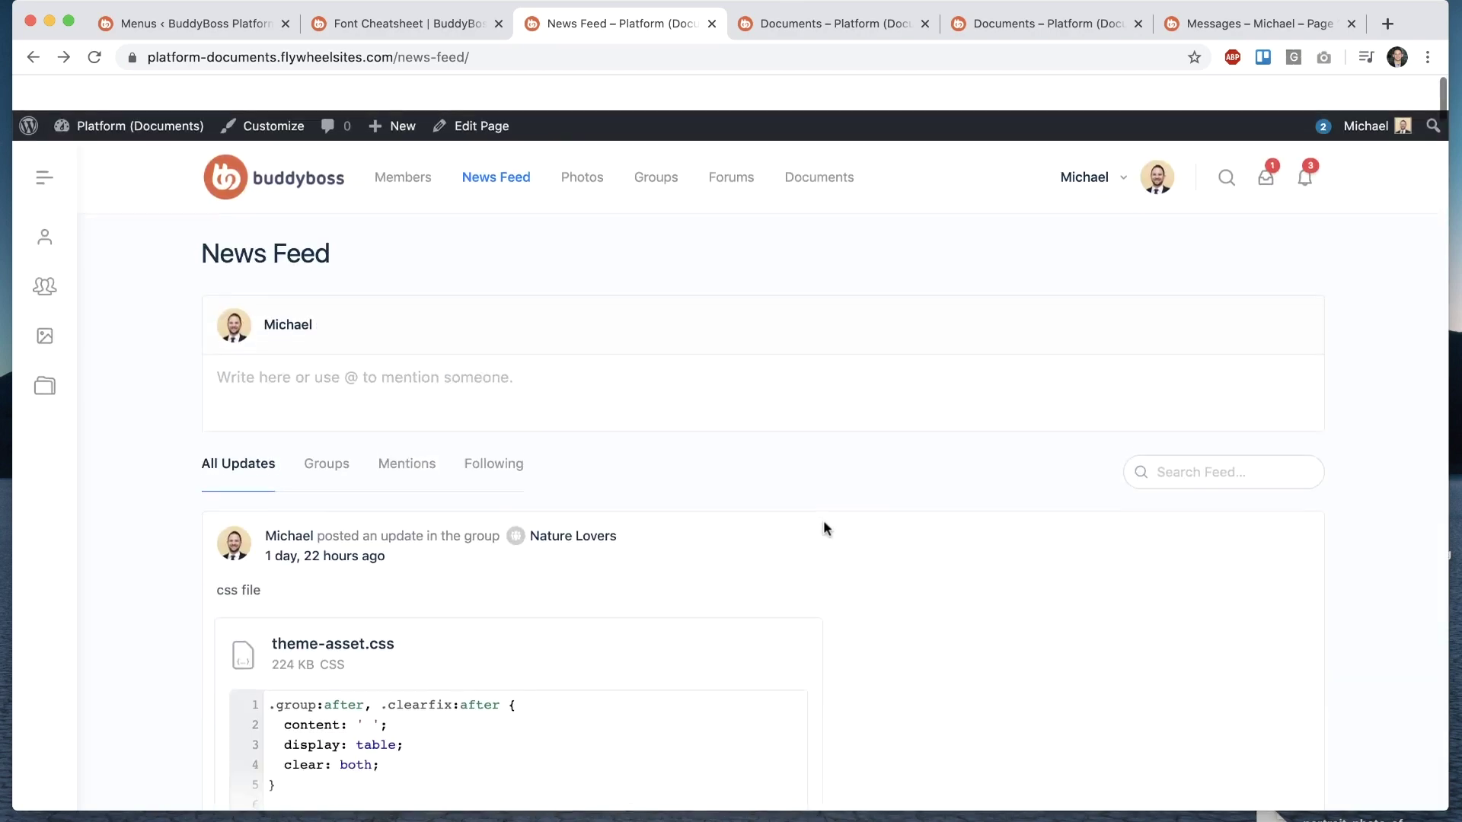
{"action": "scroll", "coordinate": [819, 602], "scroll_direction": "down", "scroll_amount": 10}
{"action": "key", "text": "ctrl+Tab"}
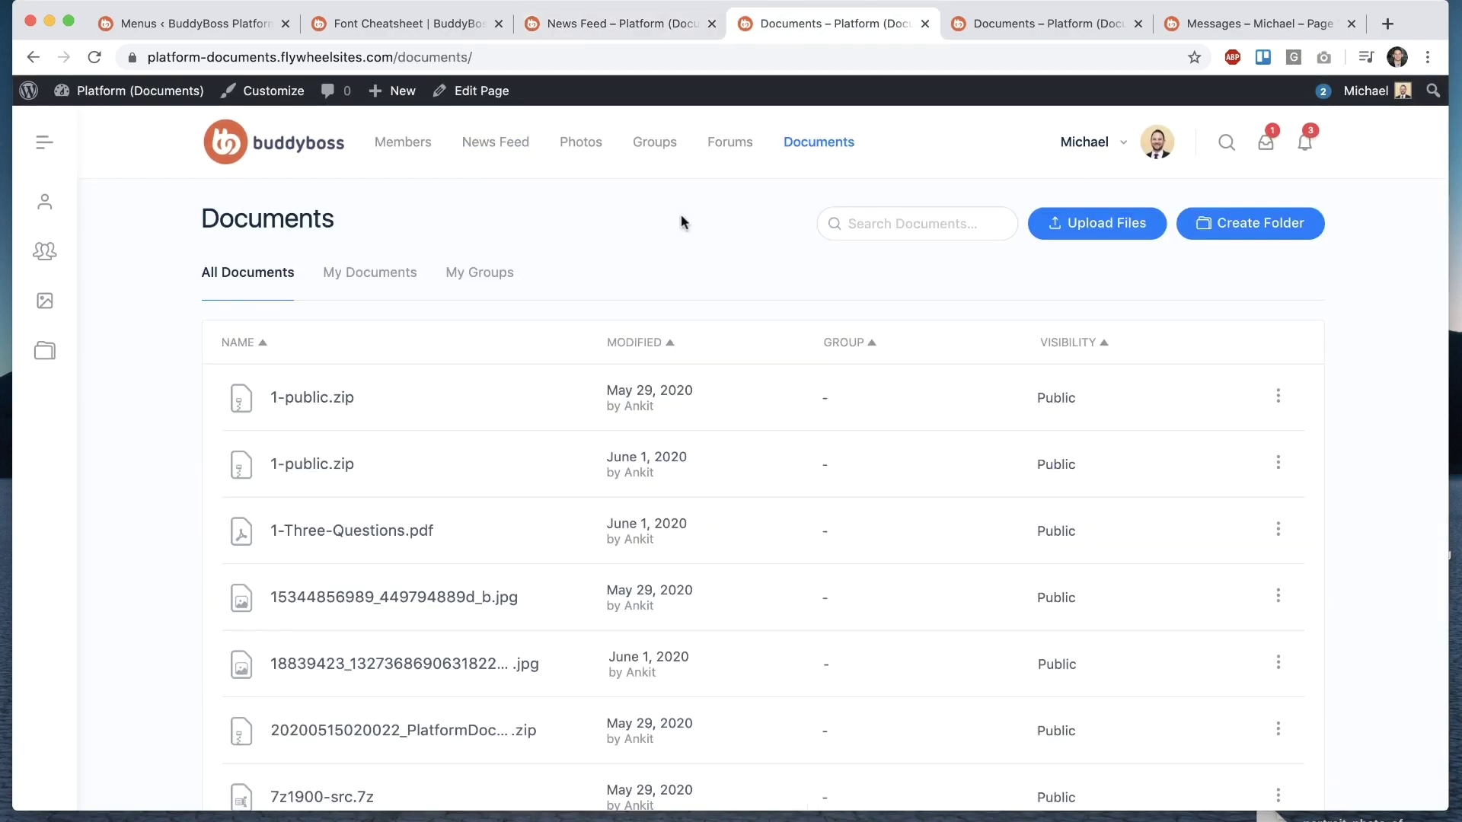
{"action": "scroll", "coordinate": [680, 217], "scroll_direction": "down", "scroll_amount": 10}
{"action": "scroll", "coordinate": [681, 221], "scroll_direction": "up", "scroll_amount": 10}
{"action": "scroll", "coordinate": [738, 208], "scroll_direction": "down", "scroll_amount": 20}
{"action": "scroll", "coordinate": [770, 287], "scroll_direction": "up", "scroll_amount": 15}
{"action": "scroll", "coordinate": [777, 337], "scroll_direction": "up", "scroll_amount": 4}
Step: Show My Documents and rename archive.zip to presentations.zip
{"action": "left_click", "coordinate": [391, 274]}
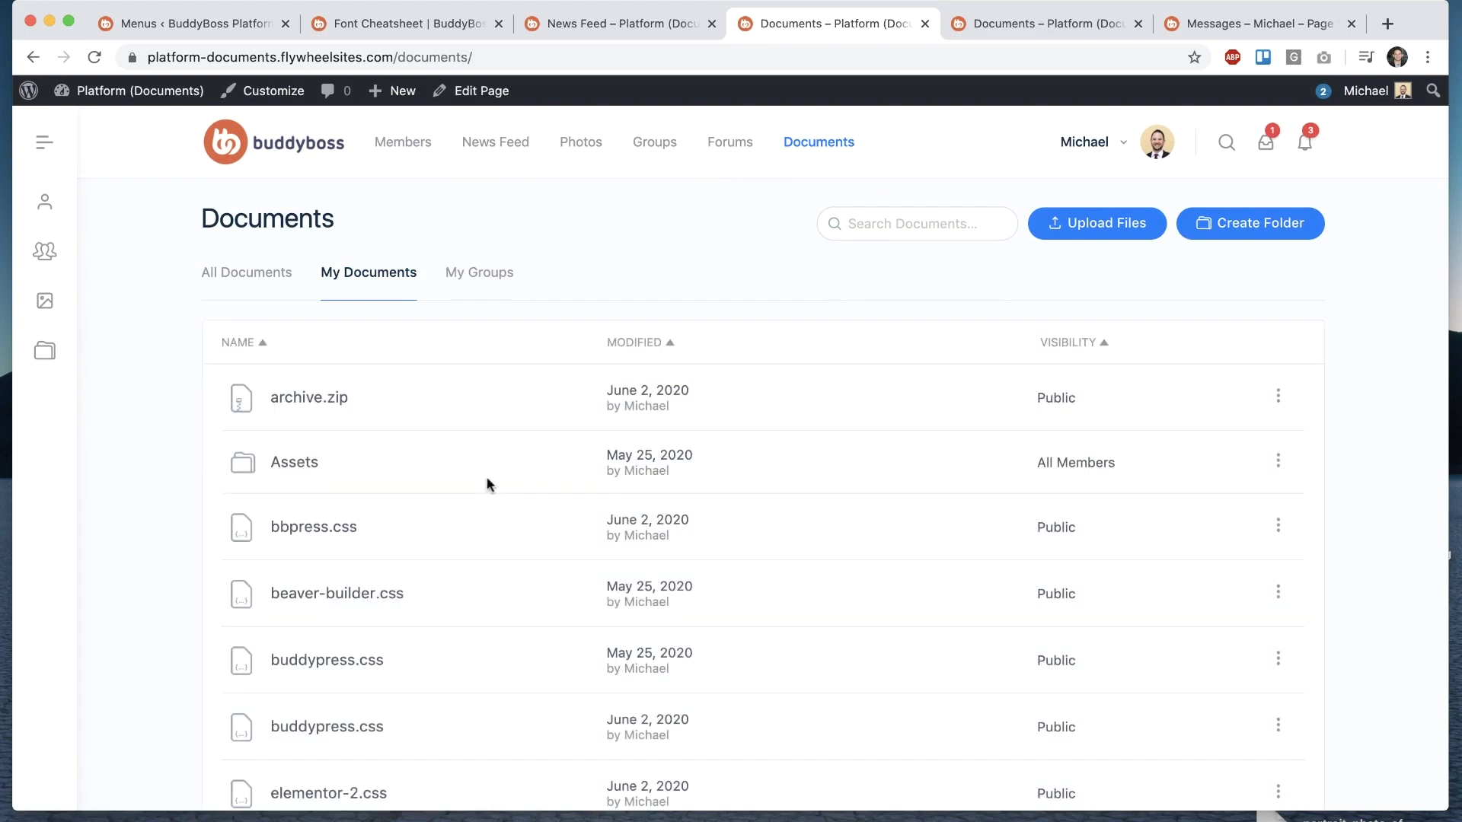
{"action": "left_click", "coordinate": [1278, 397]}
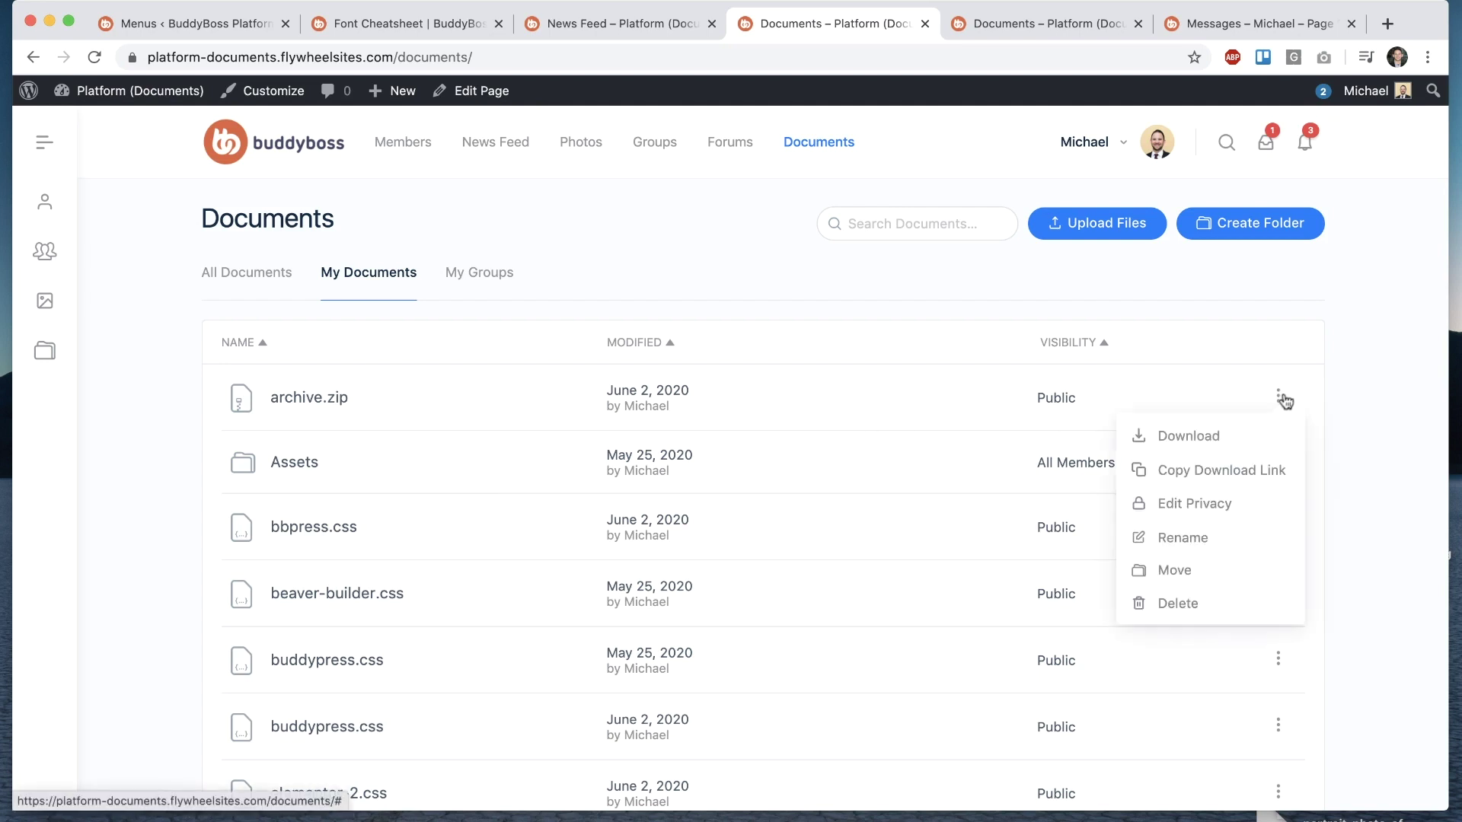
{"action": "left_click", "coordinate": [1212, 549]}
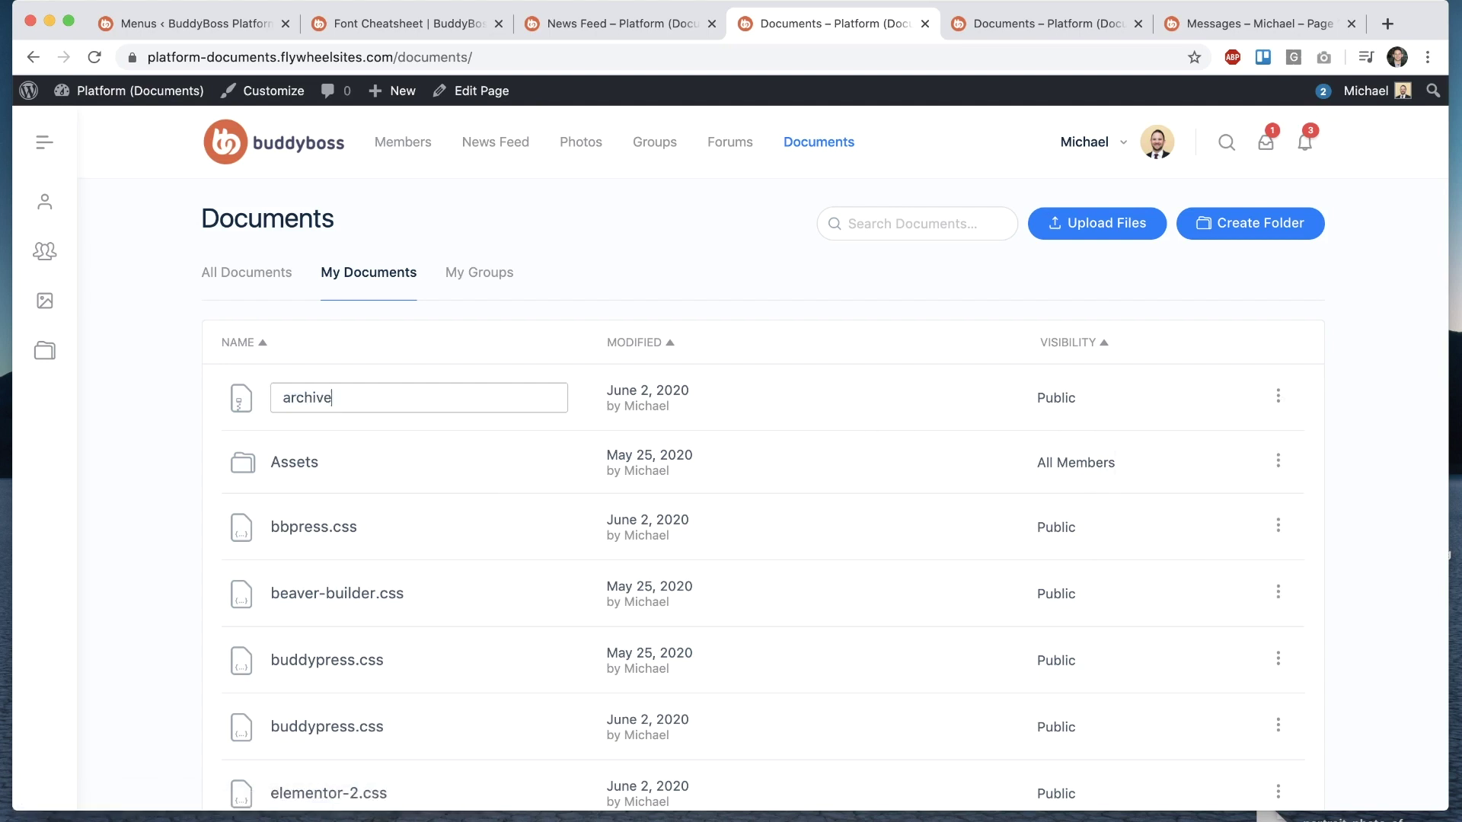
{"action": "type", "text": "presentations"}
{"action": "key", "text": "Return"}
Step: Set presentations.zip's privacy to My Connections
{"action": "left_click", "coordinate": [1279, 397]}
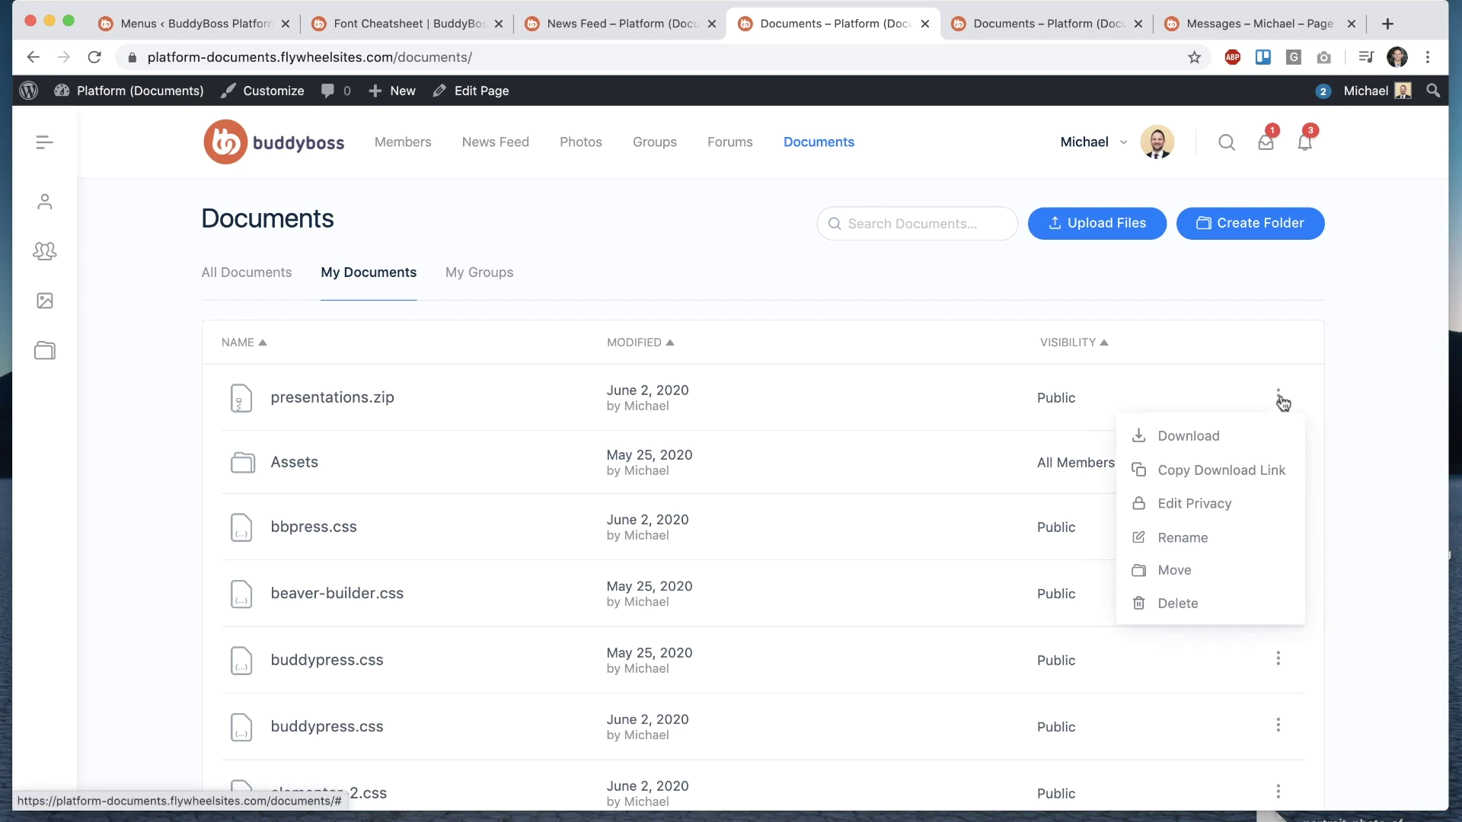
{"action": "left_click", "coordinate": [1257, 495]}
{"action": "left_click", "coordinate": [1155, 409]}
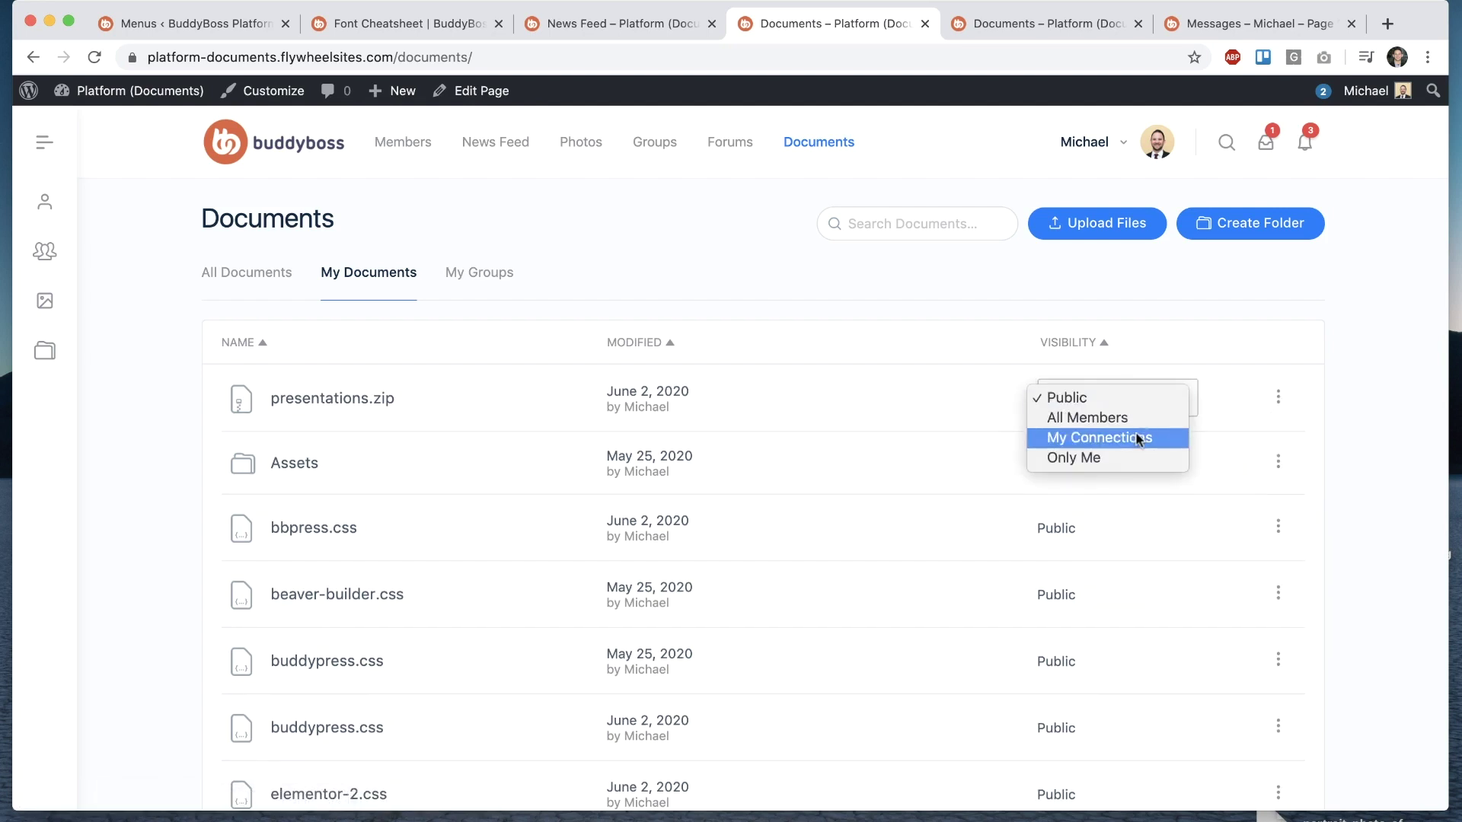
{"action": "left_click", "coordinate": [1137, 438]}
Step: Copy presentations.zip's download link and open it in a new window to download
{"action": "left_click", "coordinate": [1278, 397]}
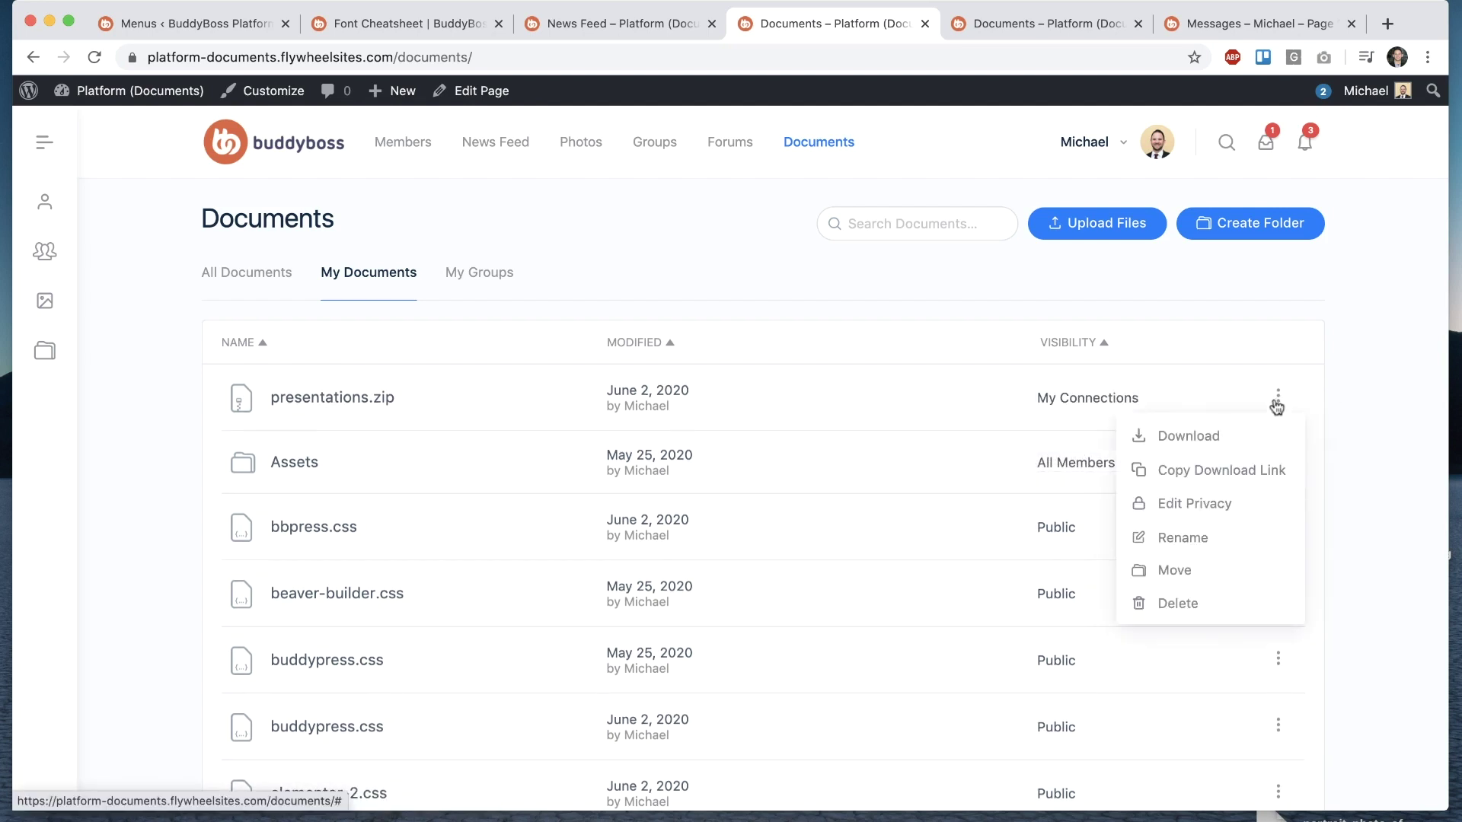
{"action": "left_click", "coordinate": [1209, 472]}
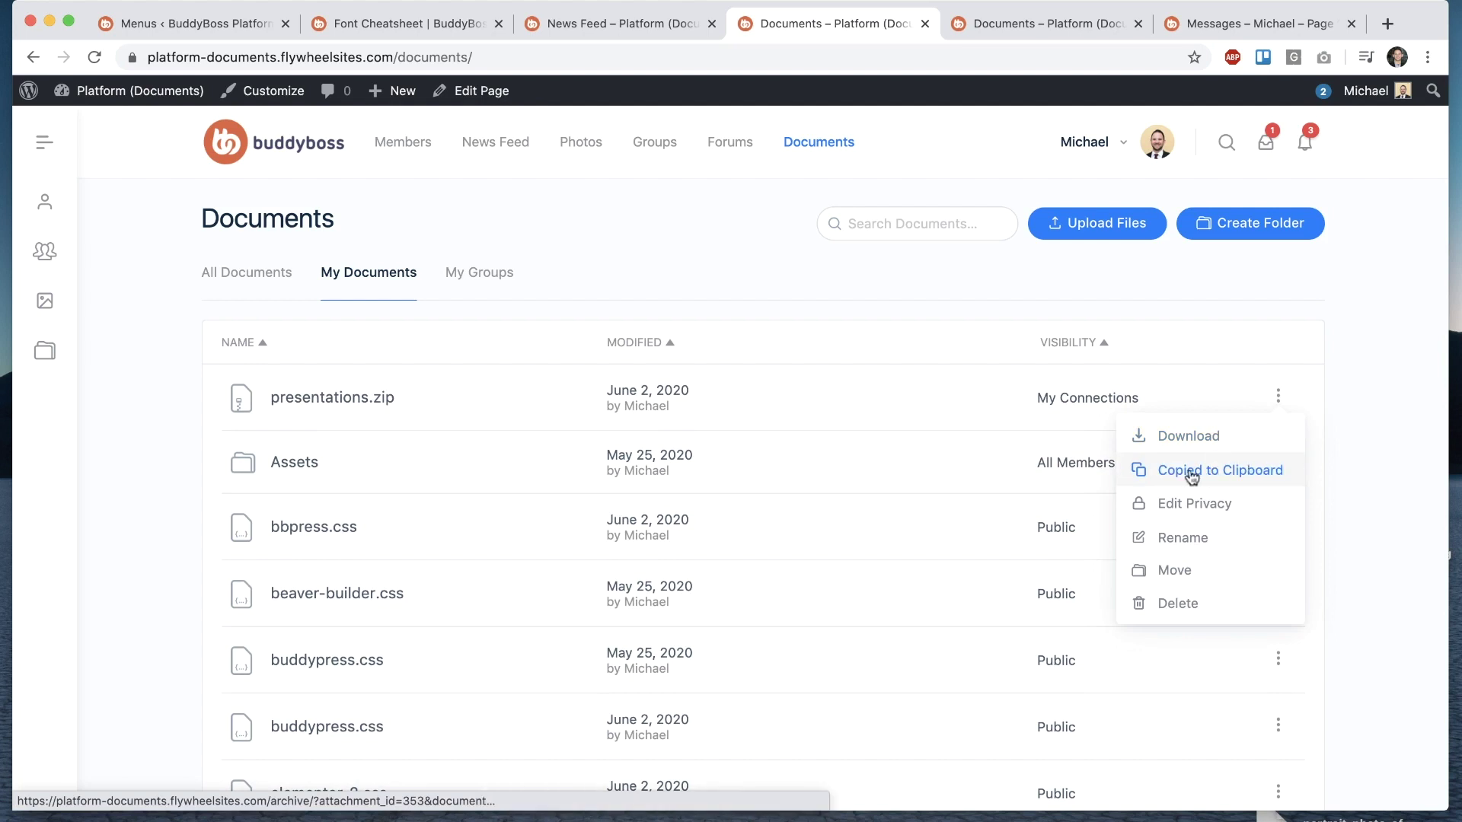
{"action": "key", "text": "super+n"}
{"action": "key", "text": "super+v"}
{"action": "key", "text": "Return"}
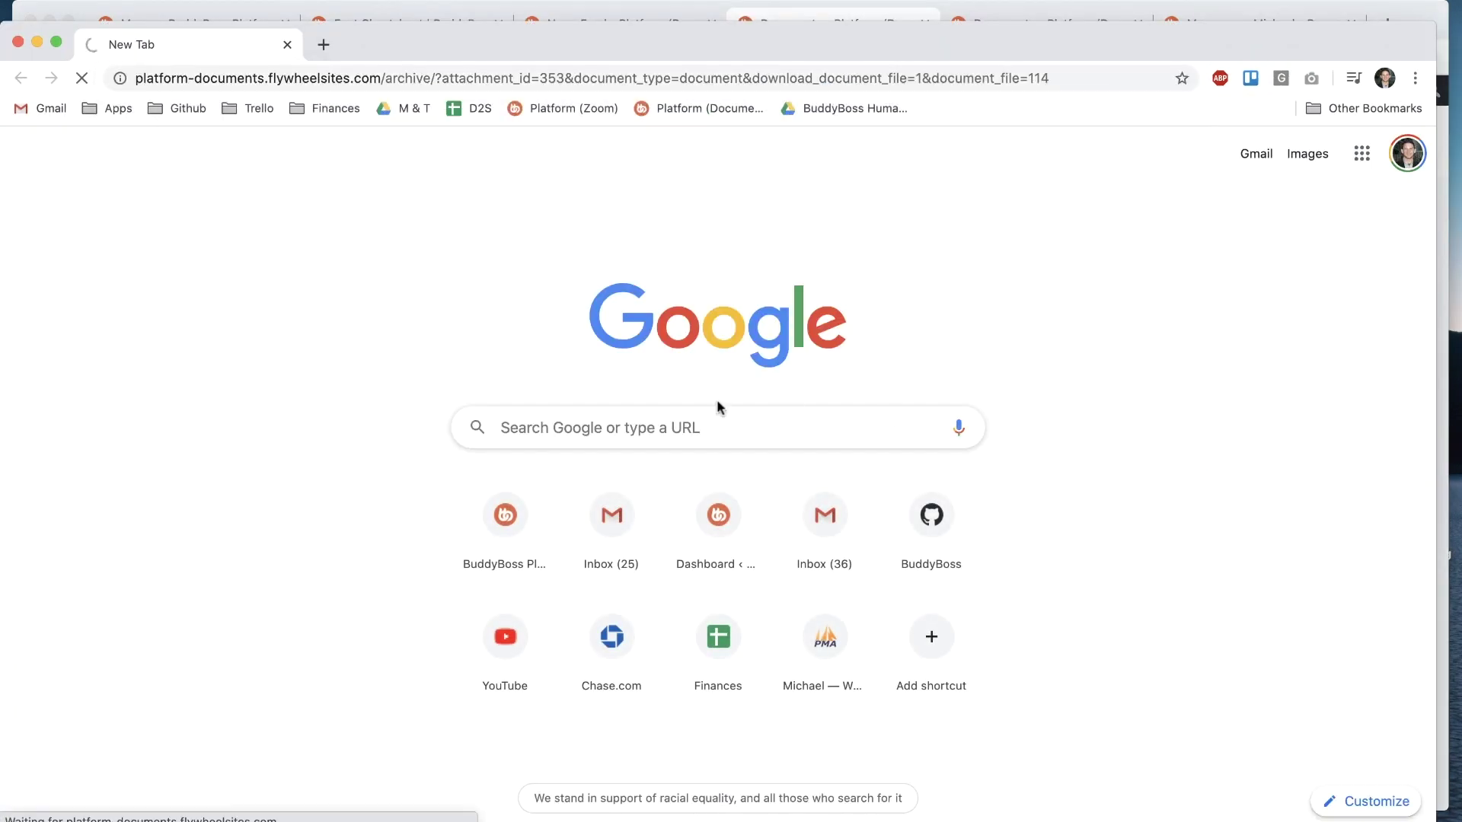
{"action": "key", "text": "super+w"}
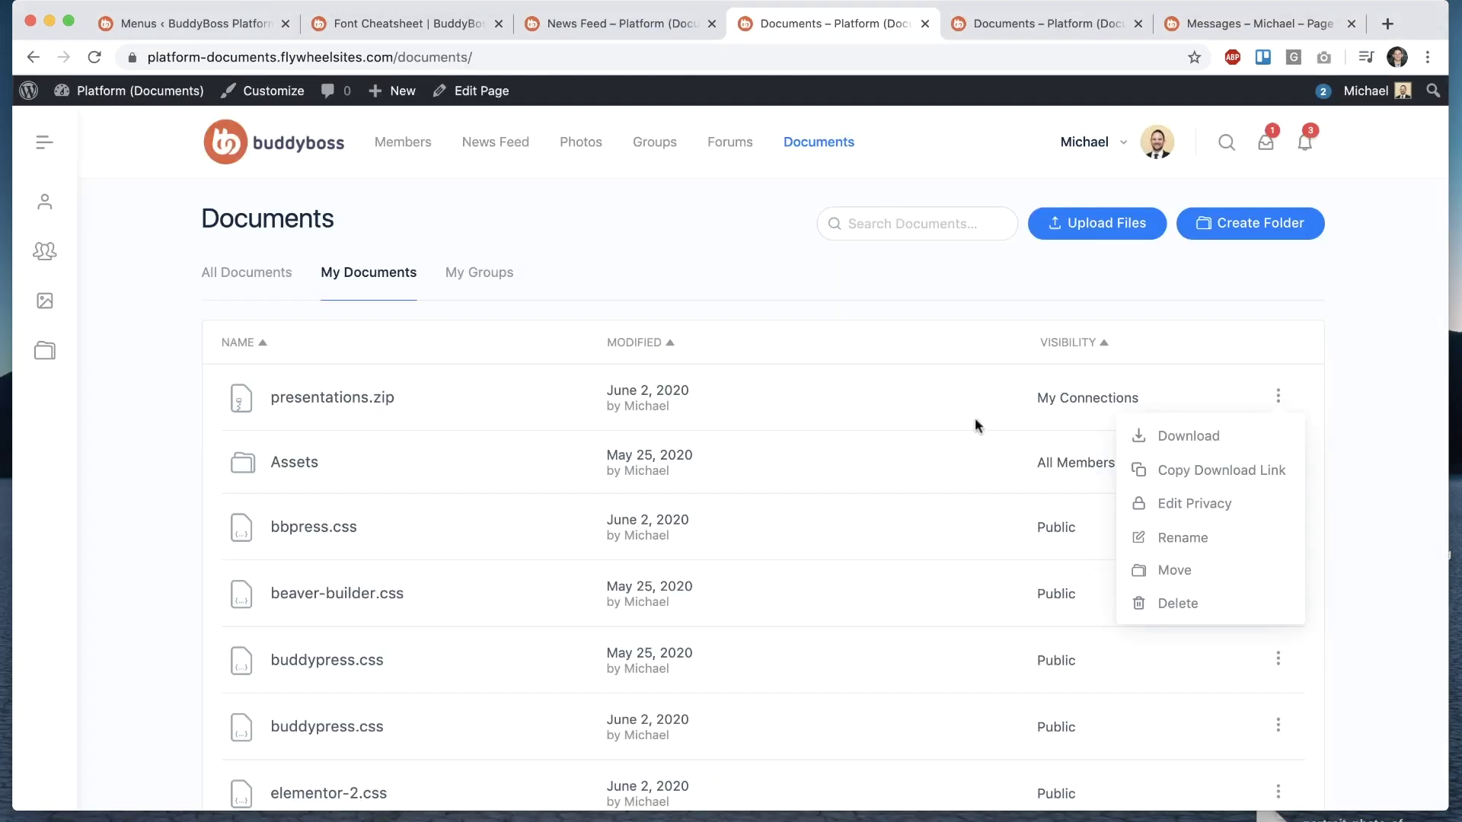
{"action": "left_click", "coordinate": [1278, 395]}
{"action": "left_click", "coordinate": [1278, 396]}
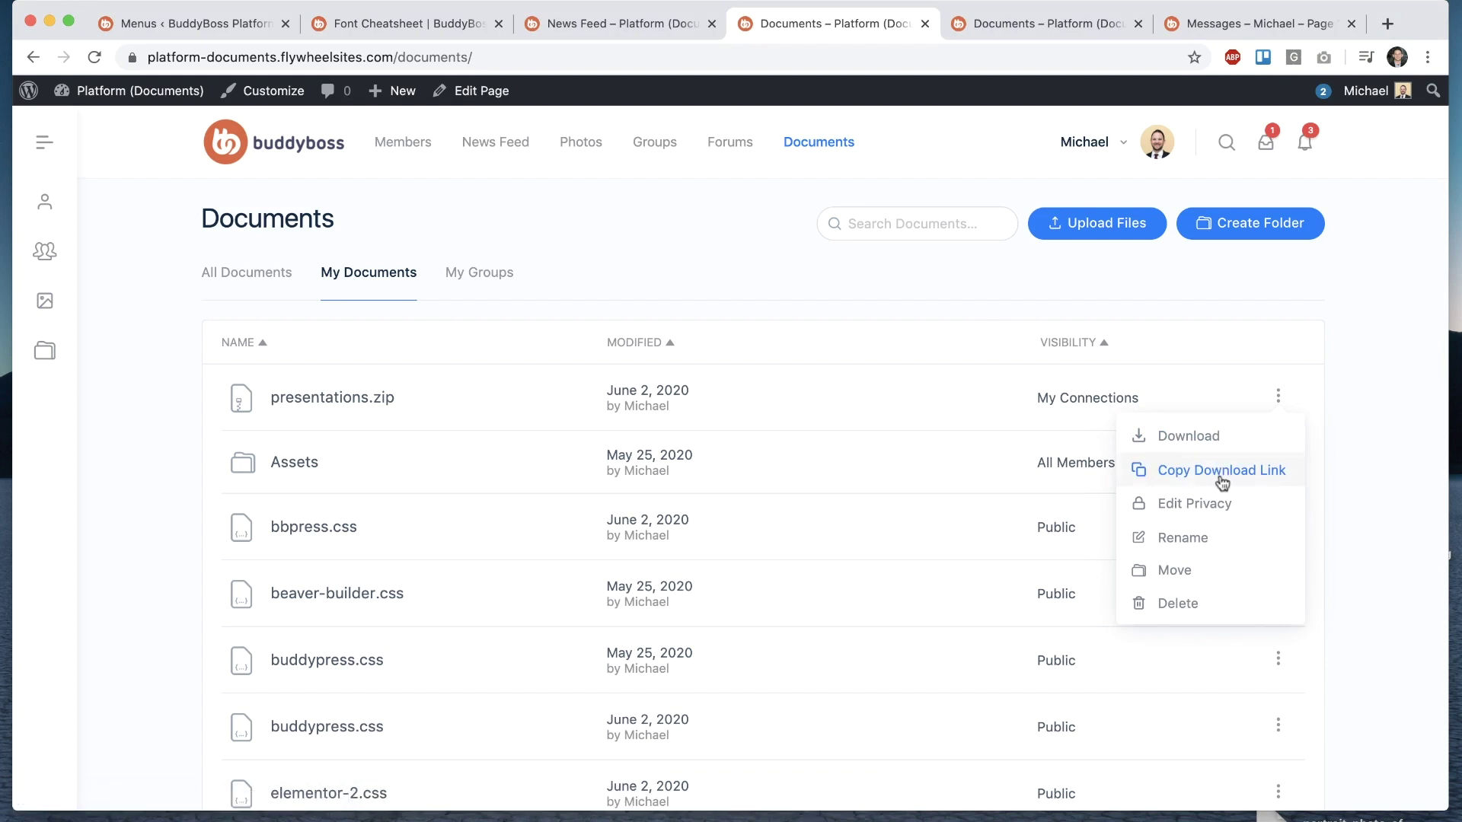
Step: Create an Archives folder inside Assets and move presentations.zip into it
{"action": "left_click", "coordinate": [1192, 569]}
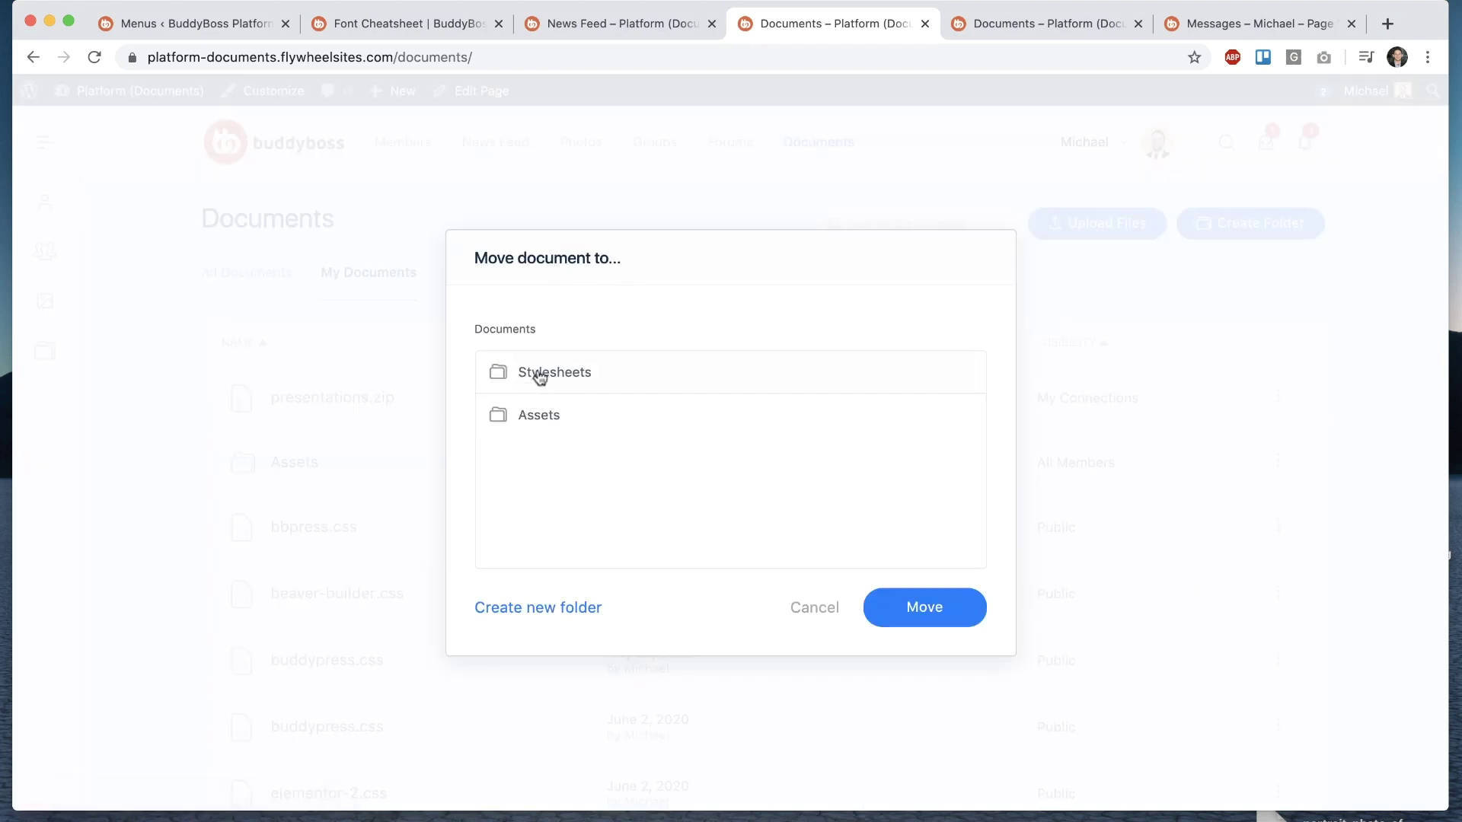
{"action": "left_click", "coordinate": [533, 423]}
{"action": "left_click", "coordinate": [541, 606]}
{"action": "left_click", "coordinate": [628, 407]}
{"action": "type", "text": "Archives"}
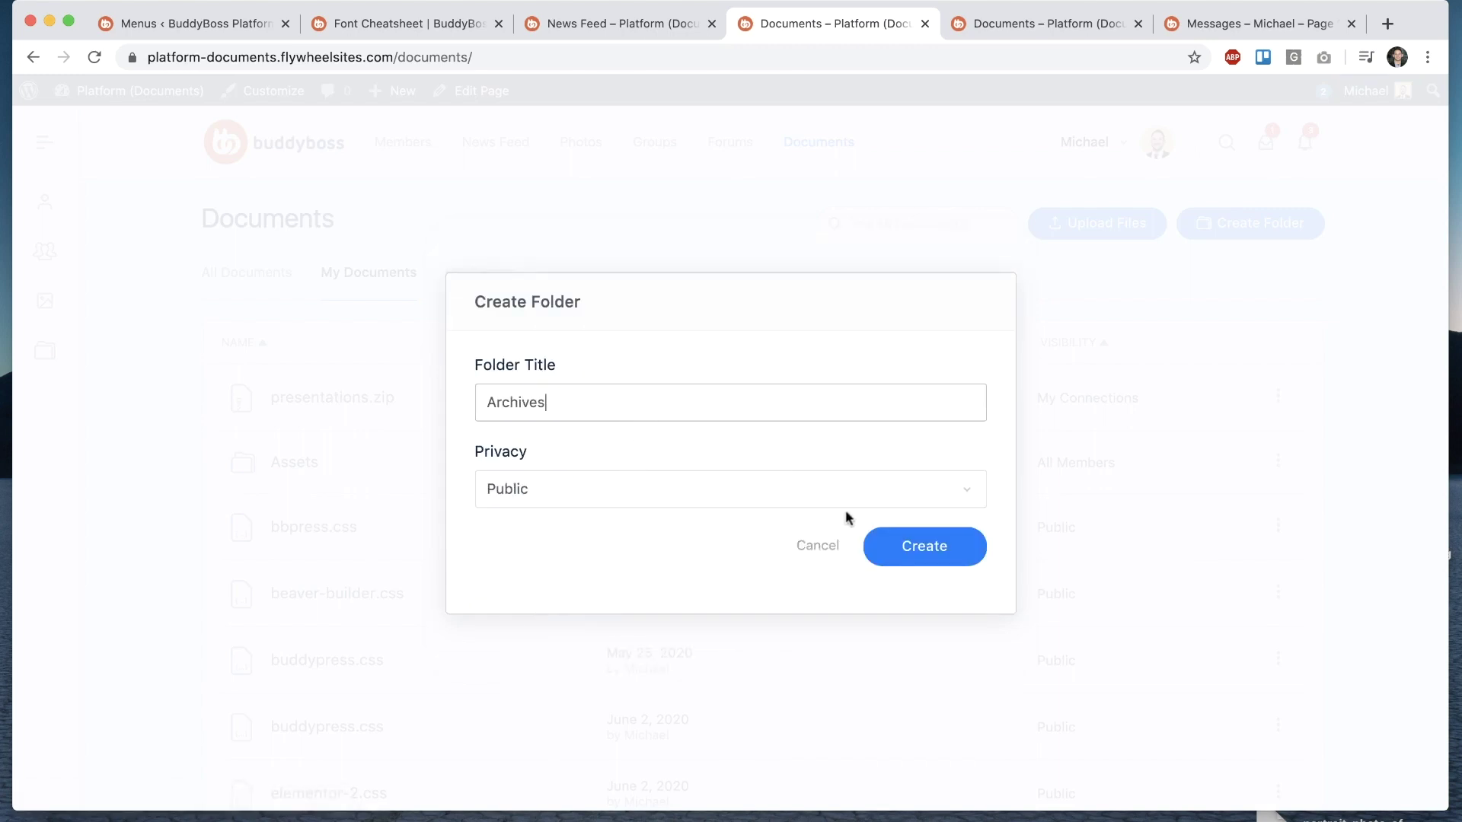
{"action": "left_click", "coordinate": [937, 556]}
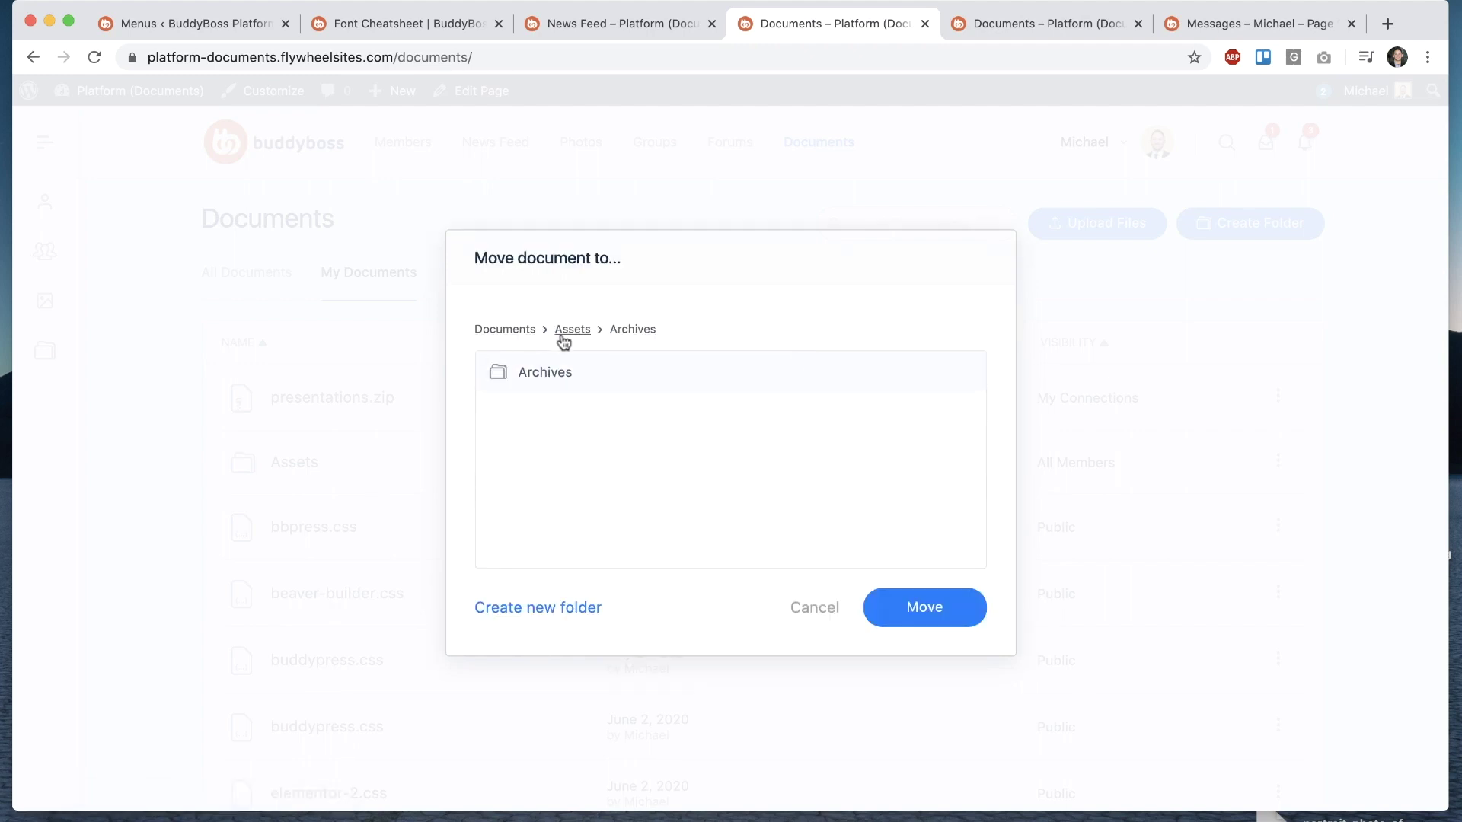
{"action": "left_click", "coordinate": [943, 617]}
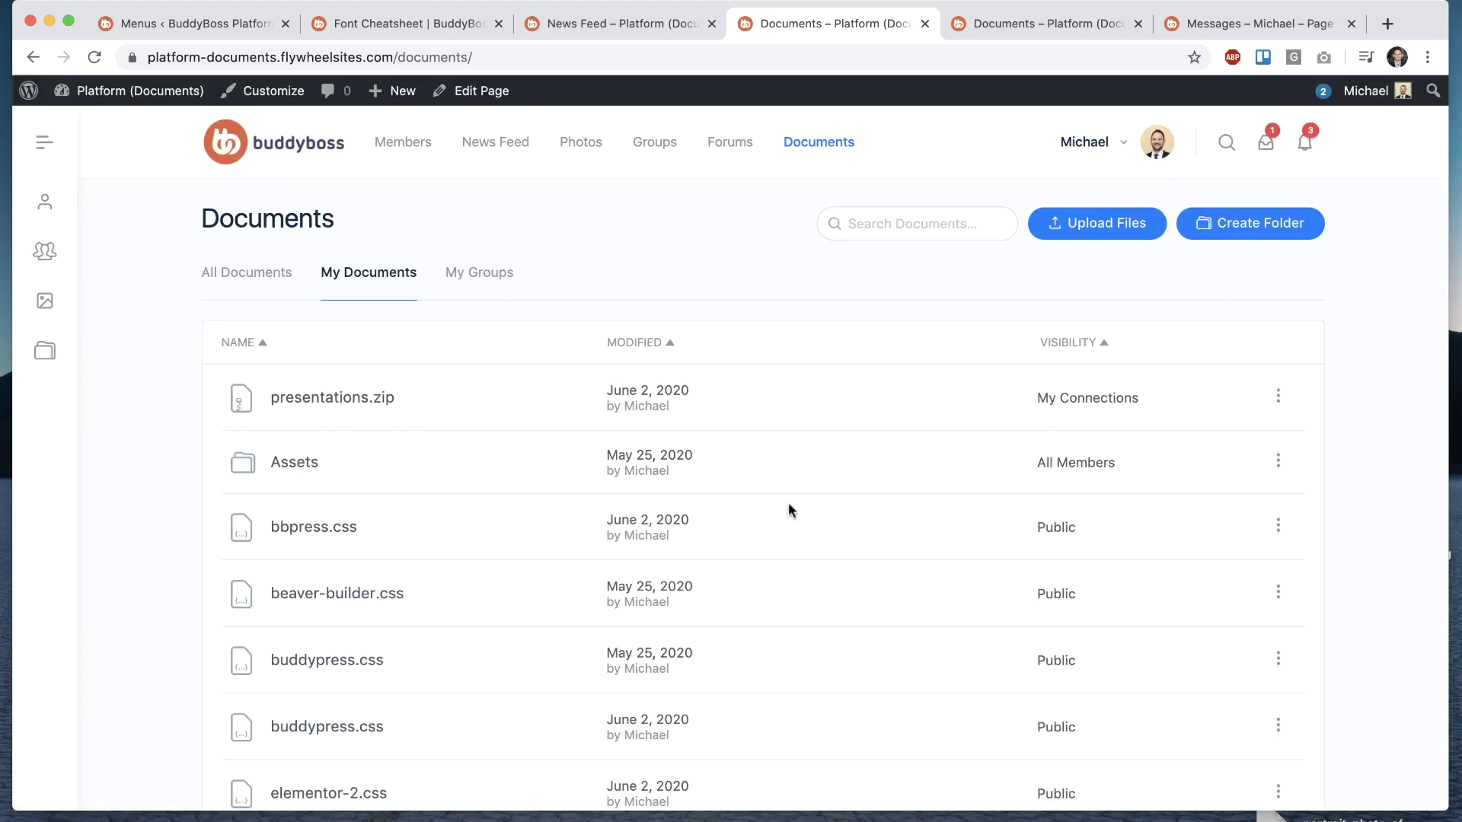
{"action": "left_click", "coordinate": [295, 402]}
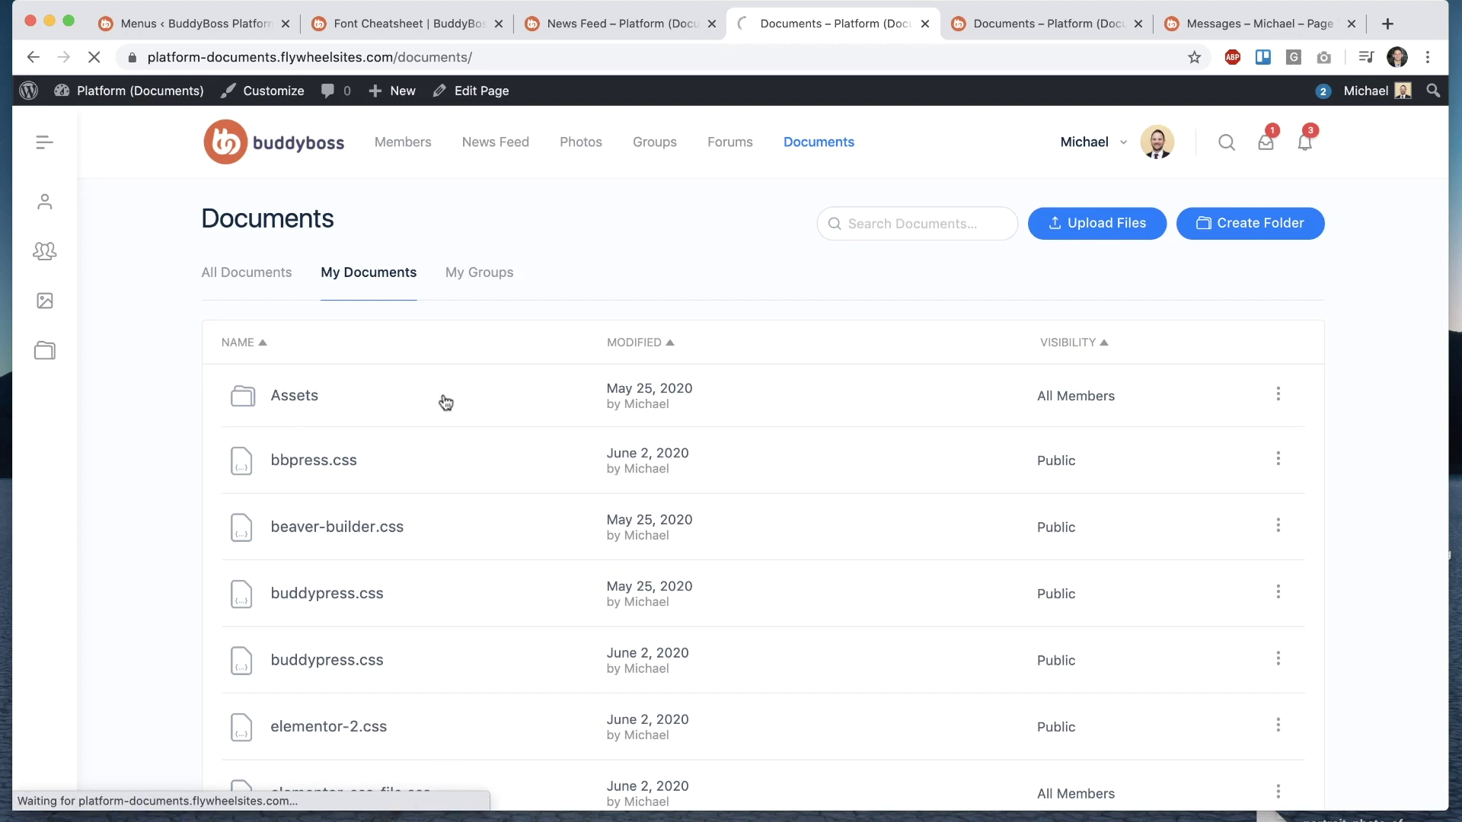
Step: Open Assets > Archives to confirm presentations.zip, then list the My Groups document folders
{"action": "scroll", "coordinate": [487, 411], "scroll_direction": "down", "scroll_amount": 1}
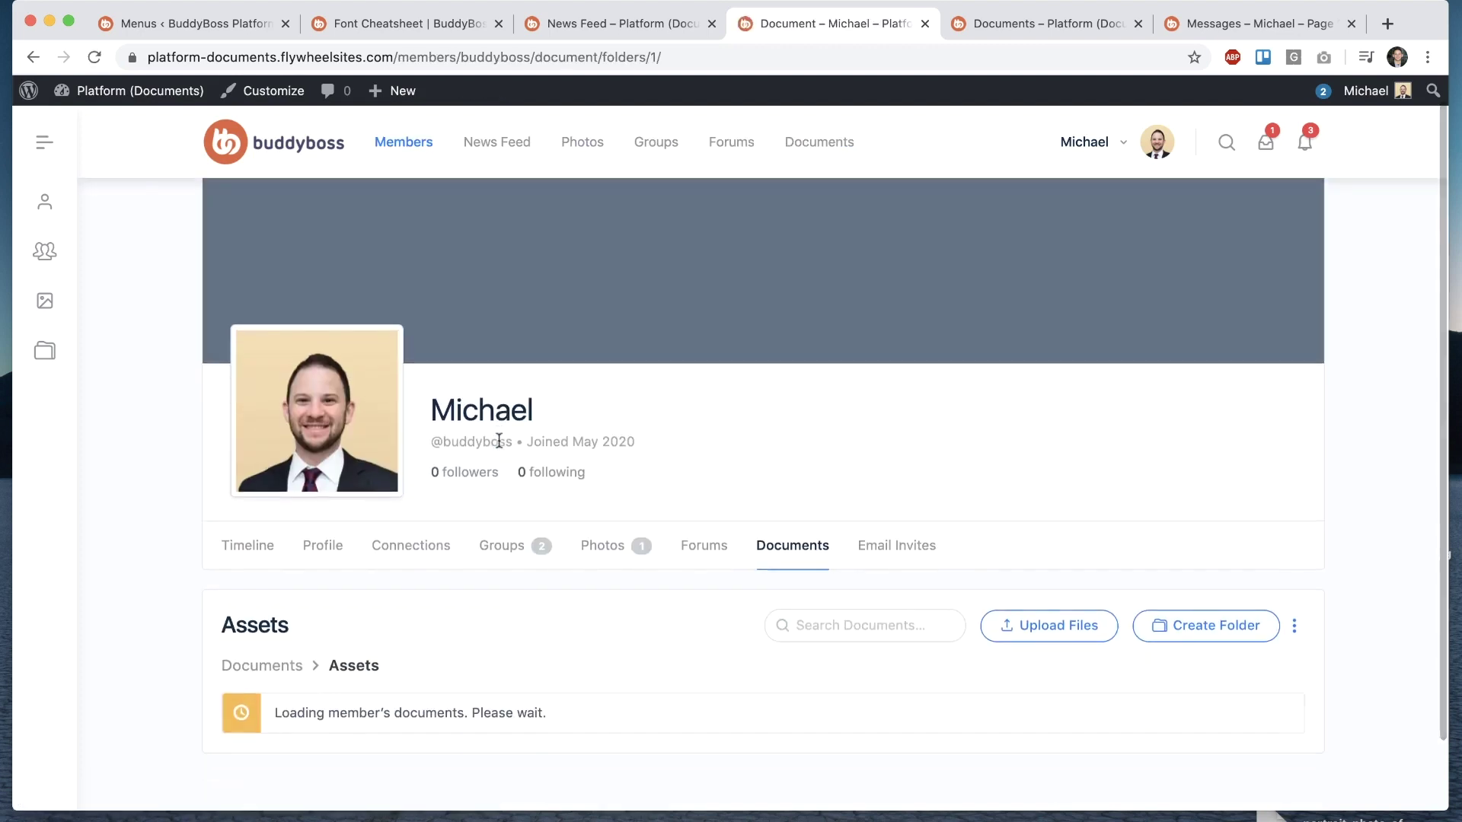
{"action": "scroll", "coordinate": [506, 568], "scroll_direction": "down", "scroll_amount": 3}
{"action": "left_click", "coordinate": [301, 564]}
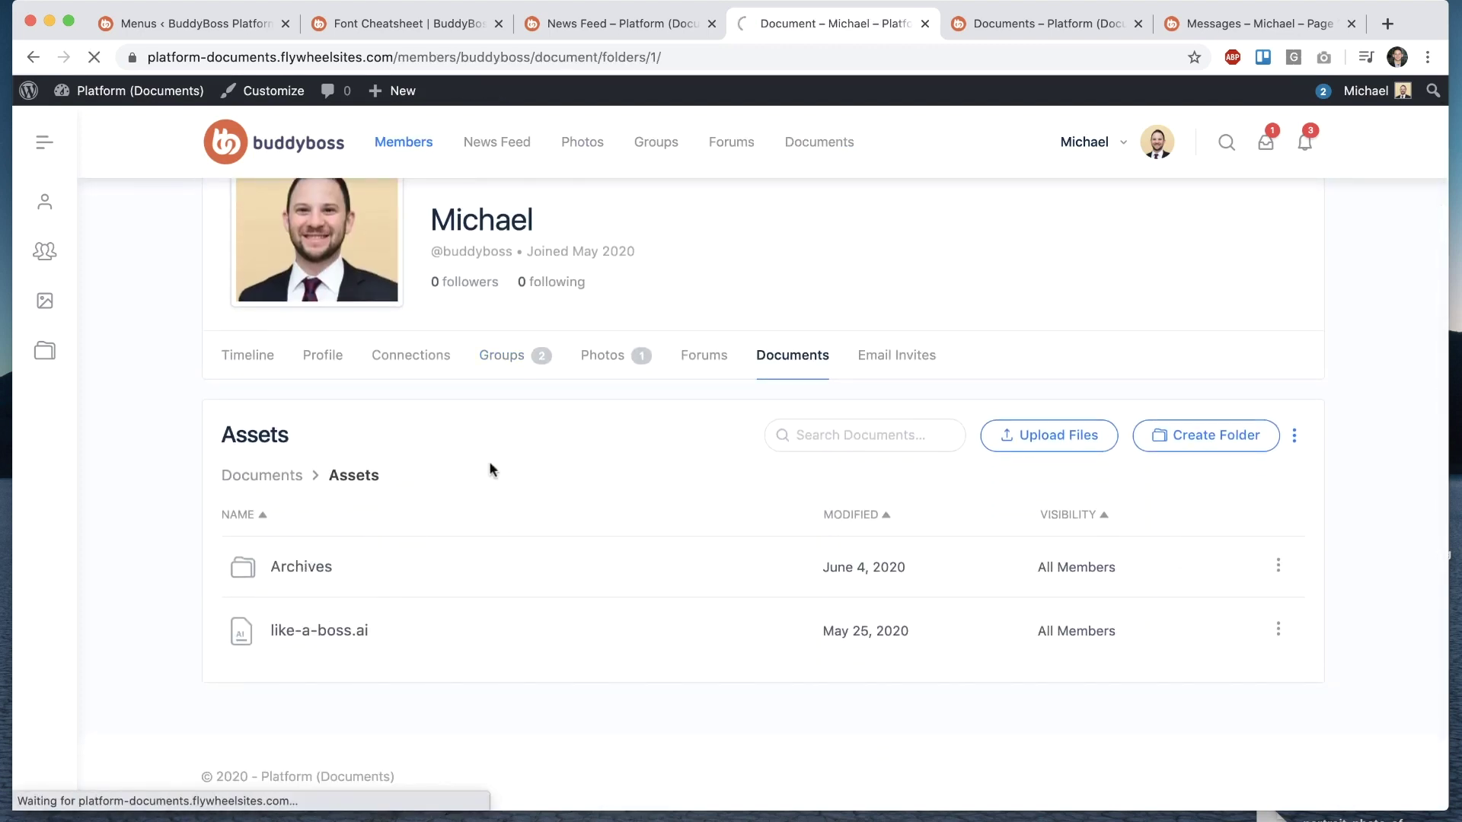
{"action": "scroll", "coordinate": [521, 475], "scroll_direction": "down", "scroll_amount": 3}
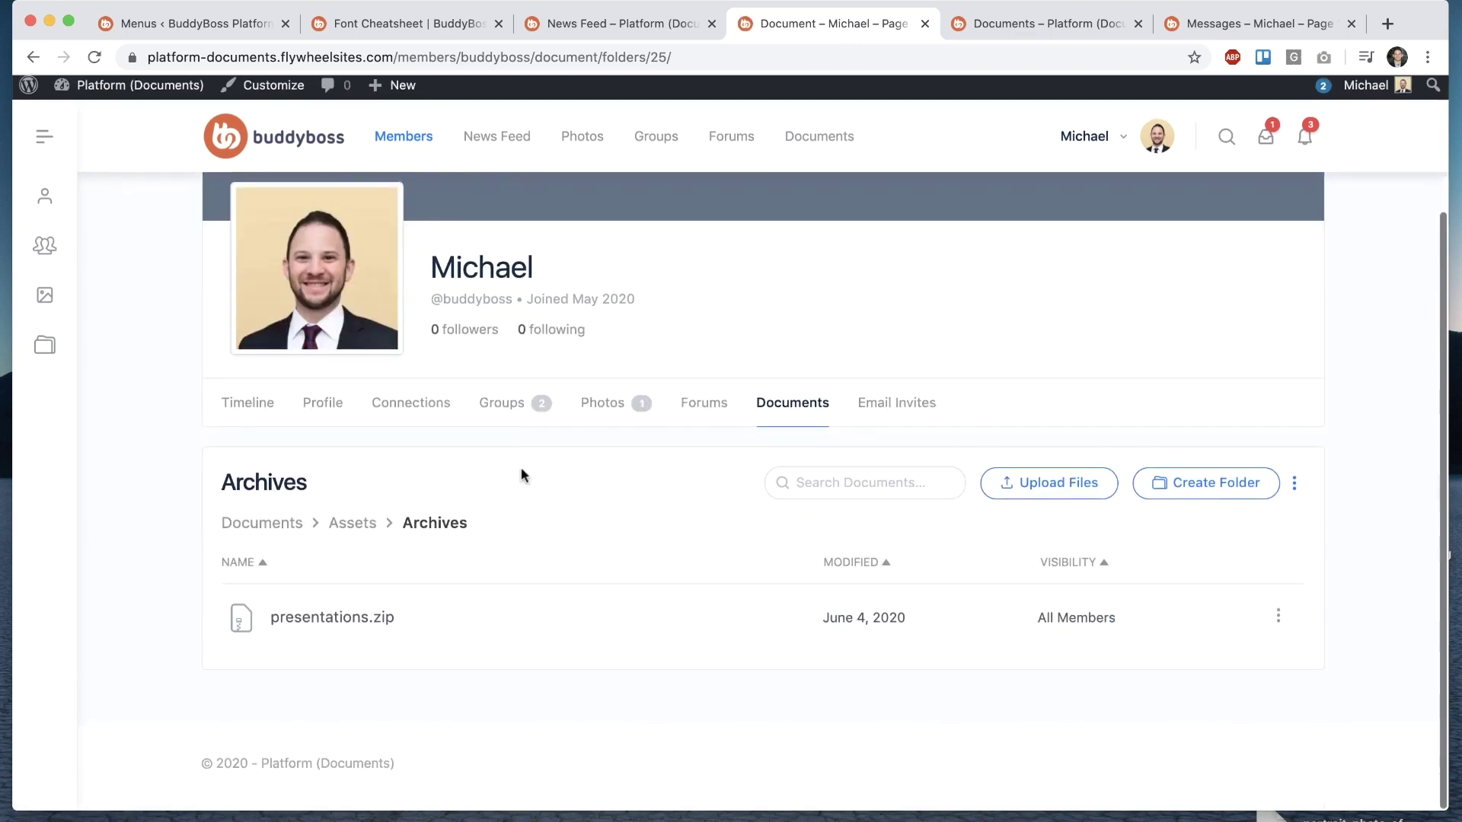
{"action": "left_click", "coordinate": [807, 141]}
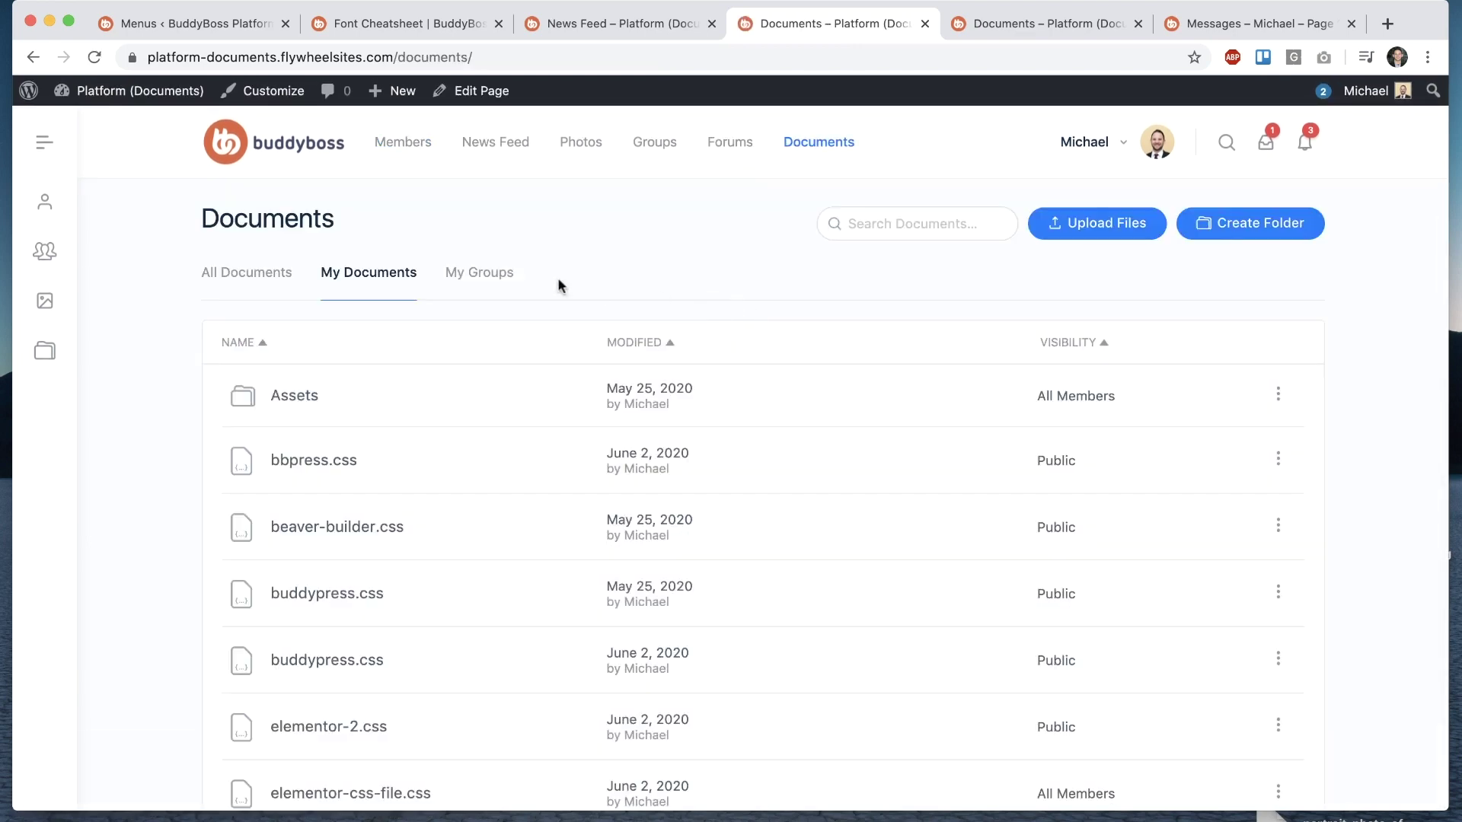
{"action": "left_click", "coordinate": [485, 281]}
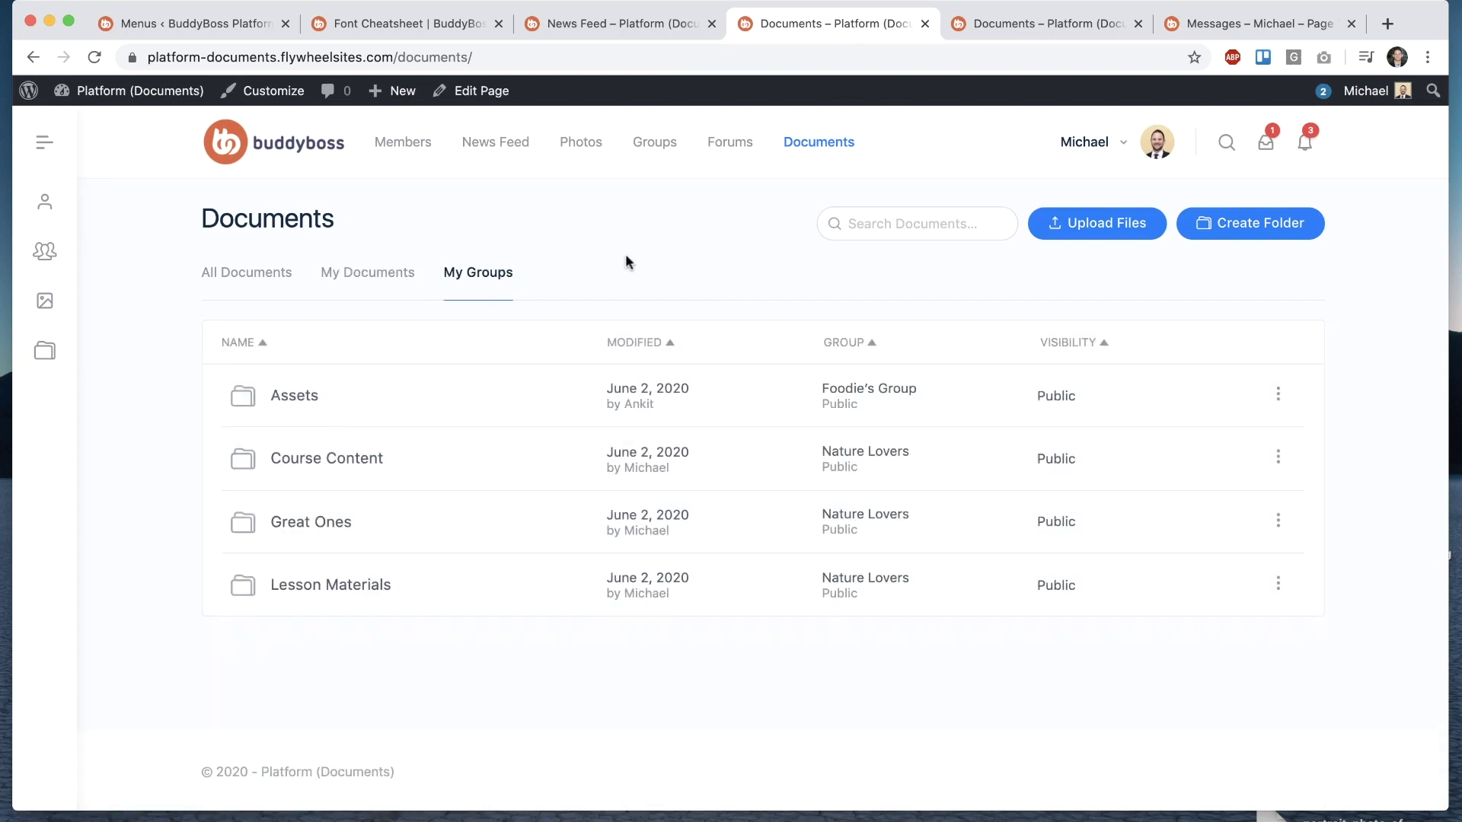
Step: Move Got-My-Mind-Set-On-You.mp3 from its News Feed post into the Assets folder
{"action": "left_click", "coordinate": [628, 26]}
{"action": "scroll", "coordinate": [511, 543], "scroll_direction": "up", "scroll_amount": 2}
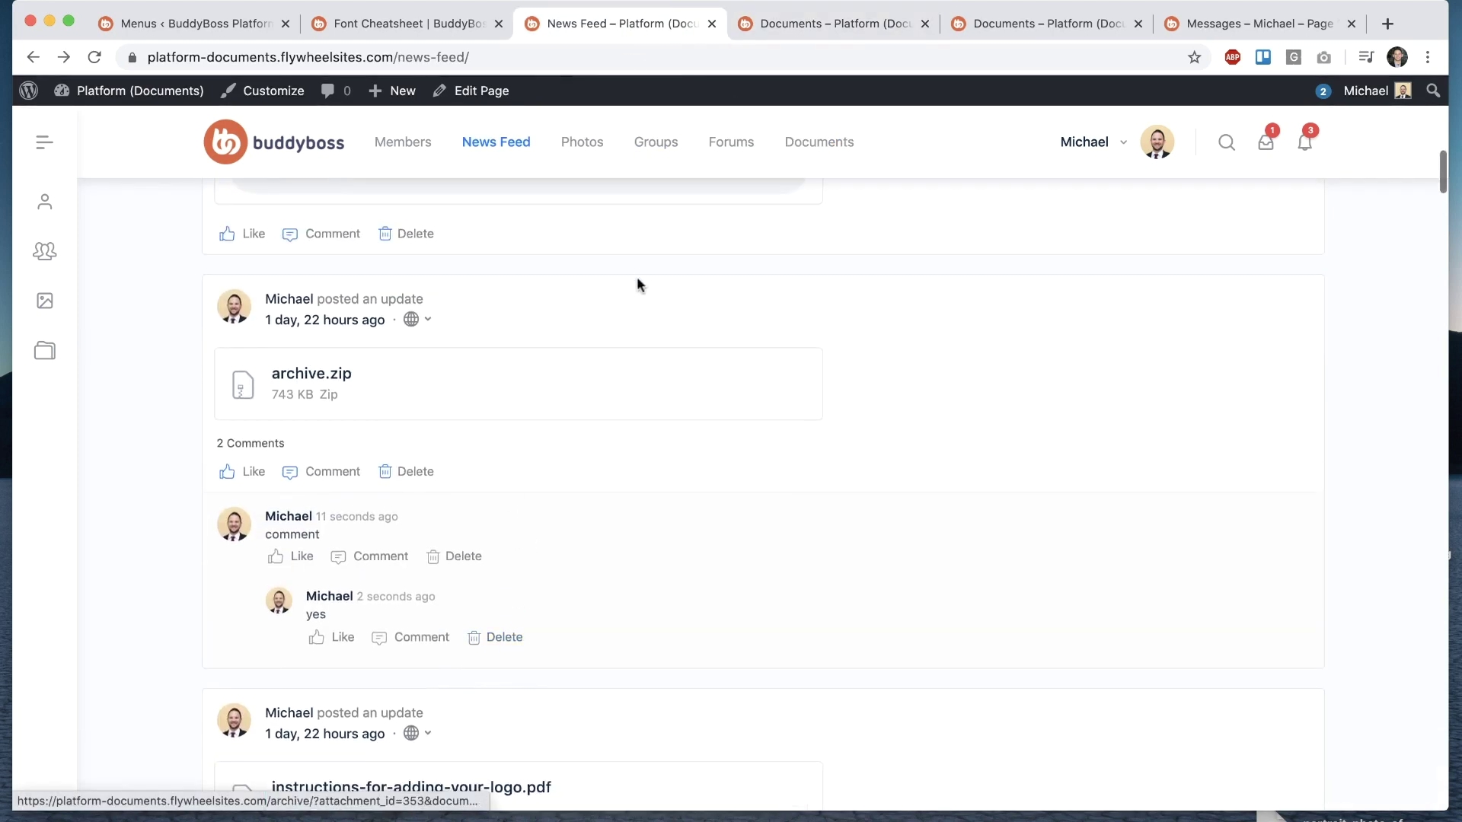
{"action": "scroll", "coordinate": [637, 284], "scroll_direction": "up", "scroll_amount": 3}
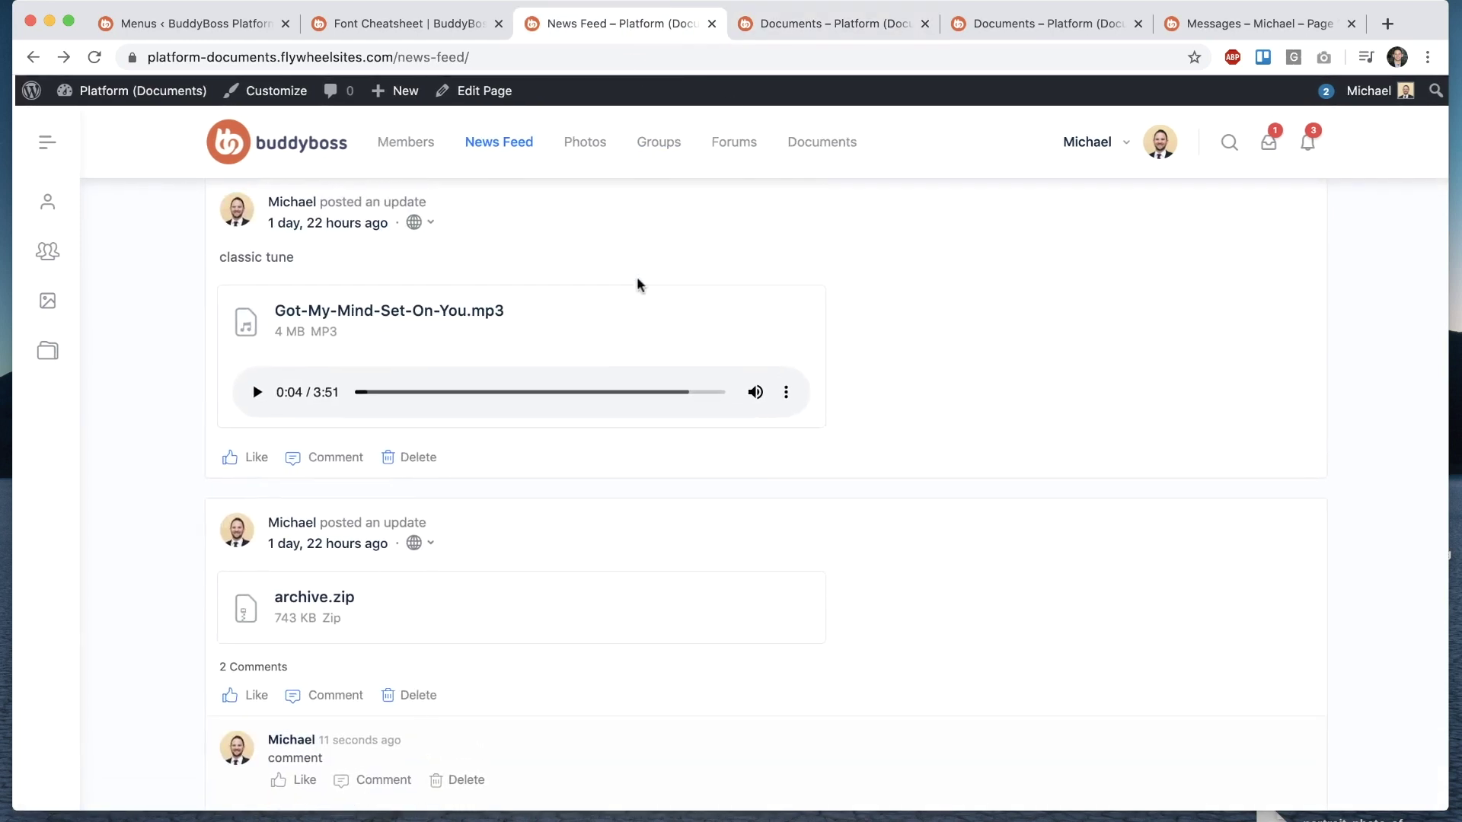
{"action": "left_click", "coordinate": [790, 322]}
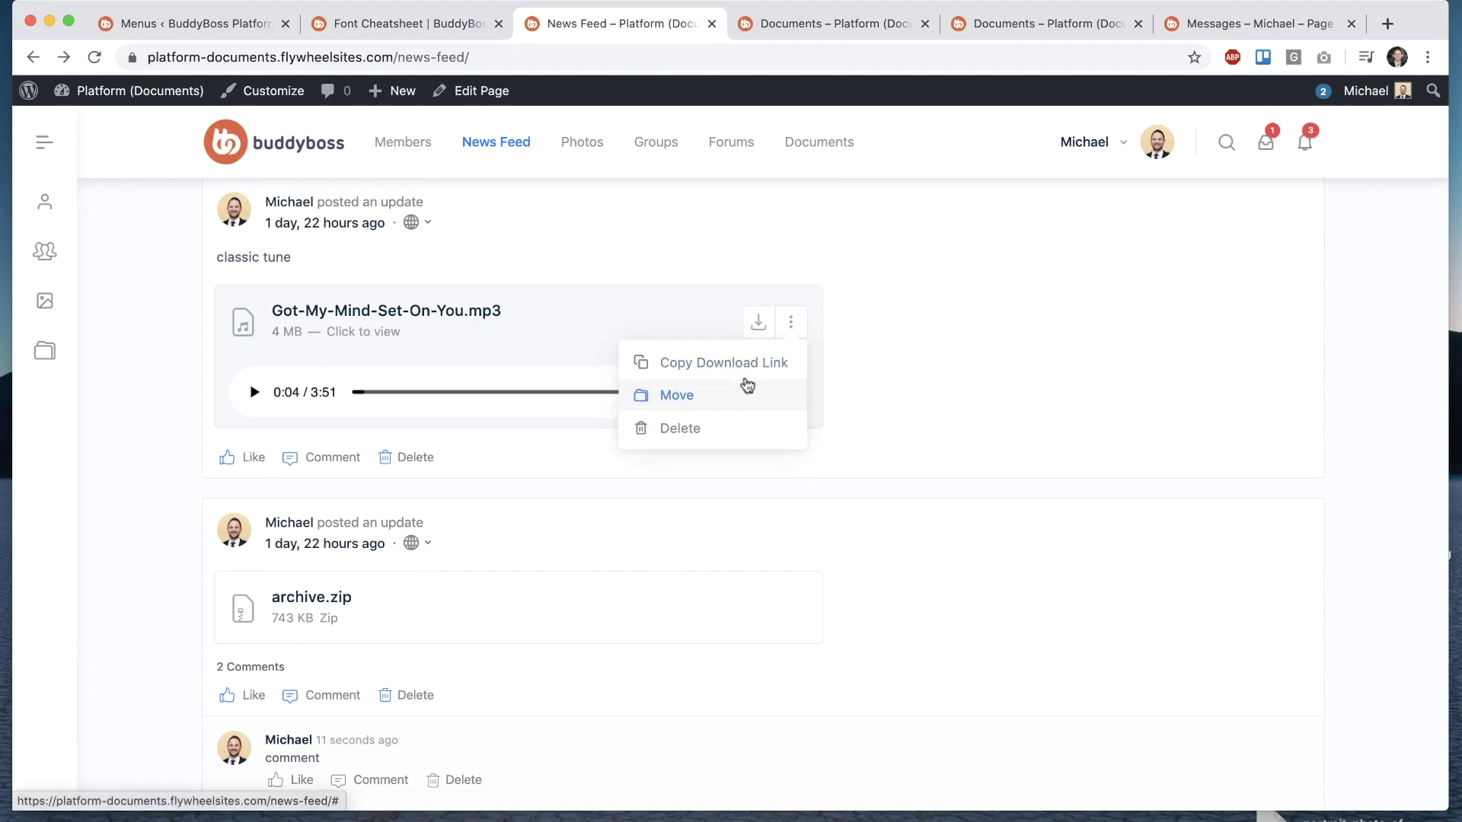
{"action": "left_click", "coordinate": [745, 392]}
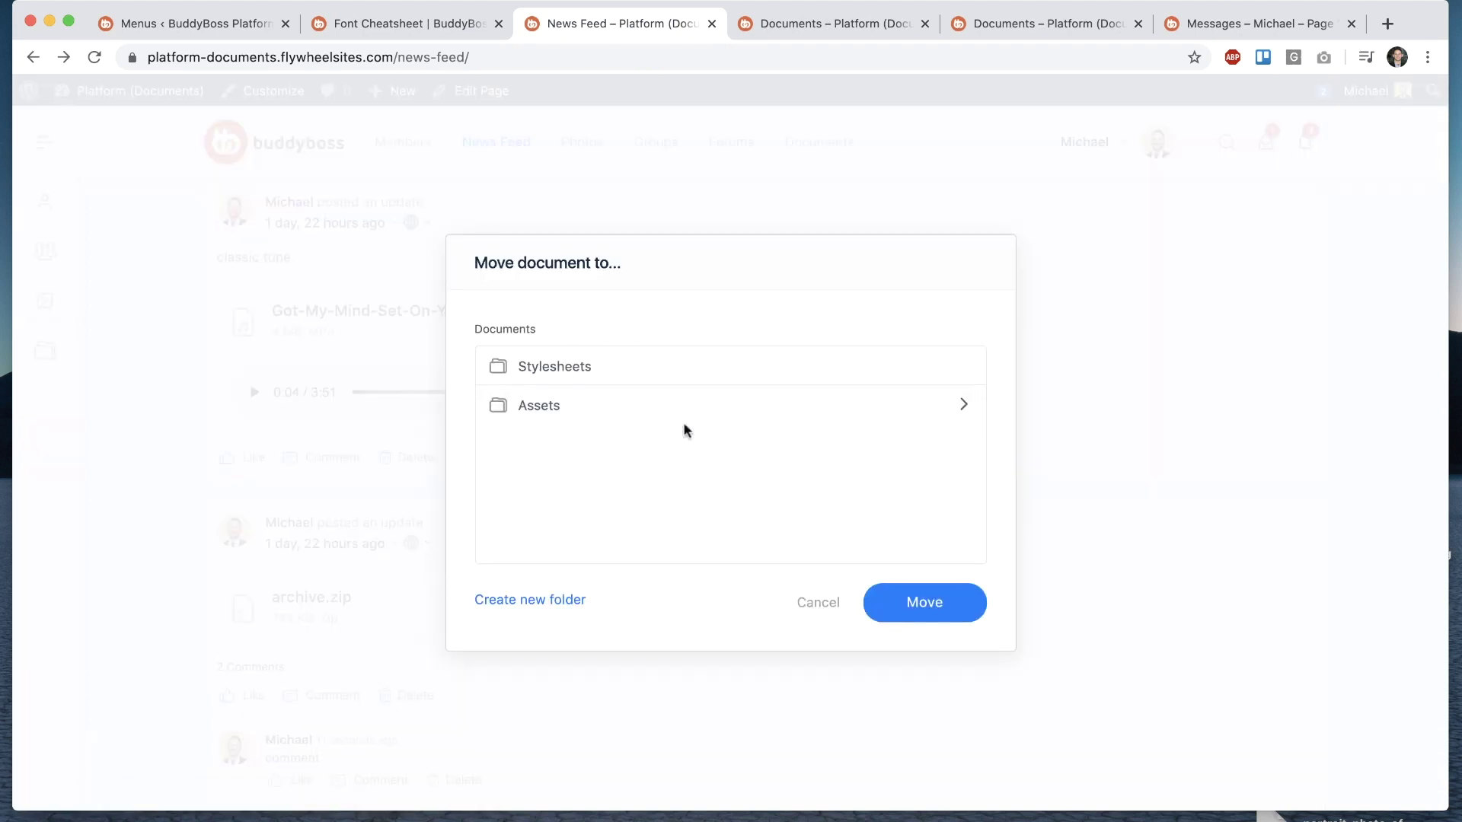
{"action": "left_click", "coordinate": [619, 409]}
{"action": "left_click", "coordinate": [933, 607]}
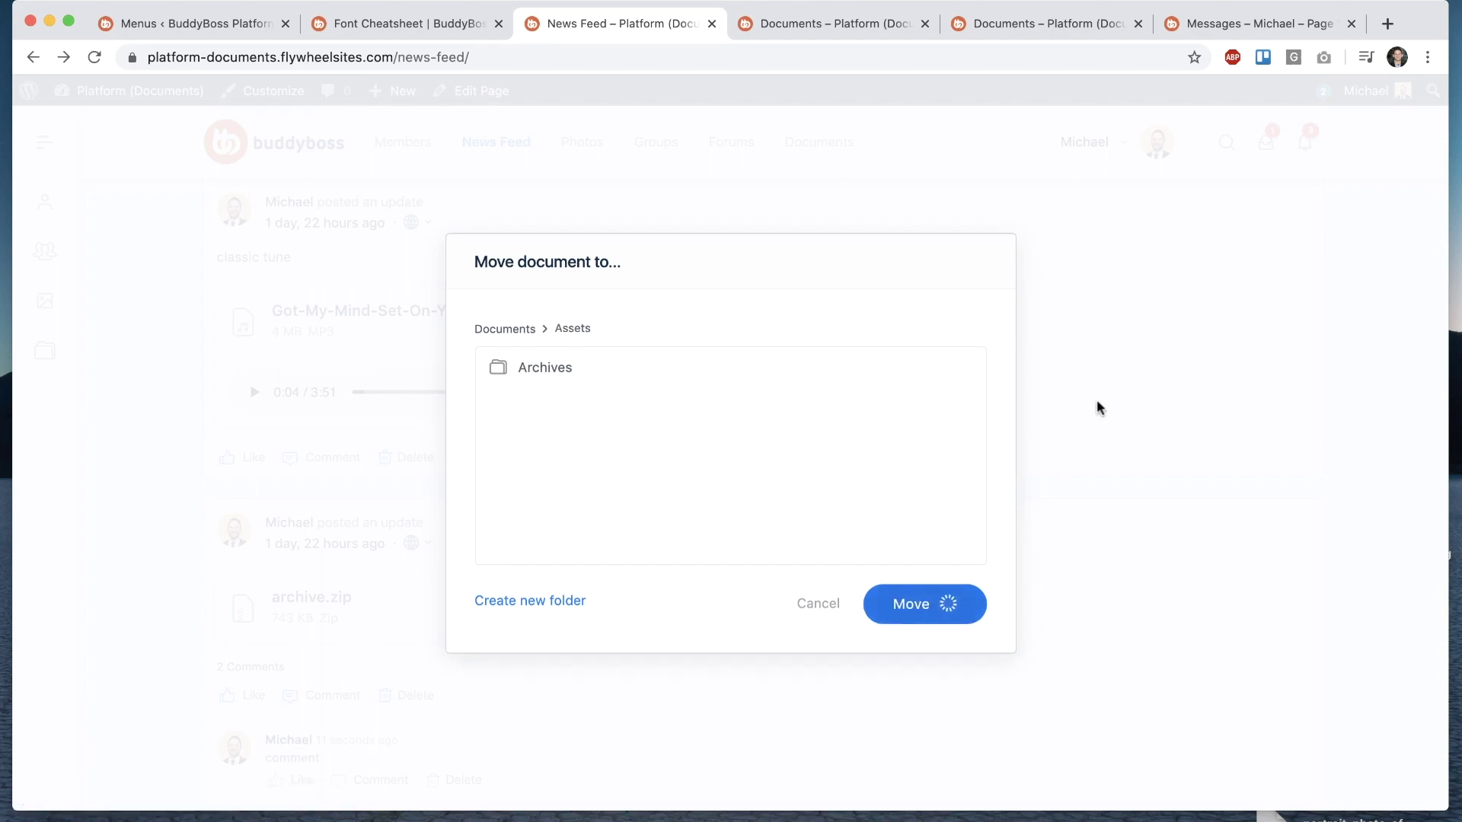
Step: Open My Documents > Assets to confirm the MP3 is listed there
{"action": "key", "text": "ctrl+Tab"}
{"action": "left_click", "coordinate": [411, 274]}
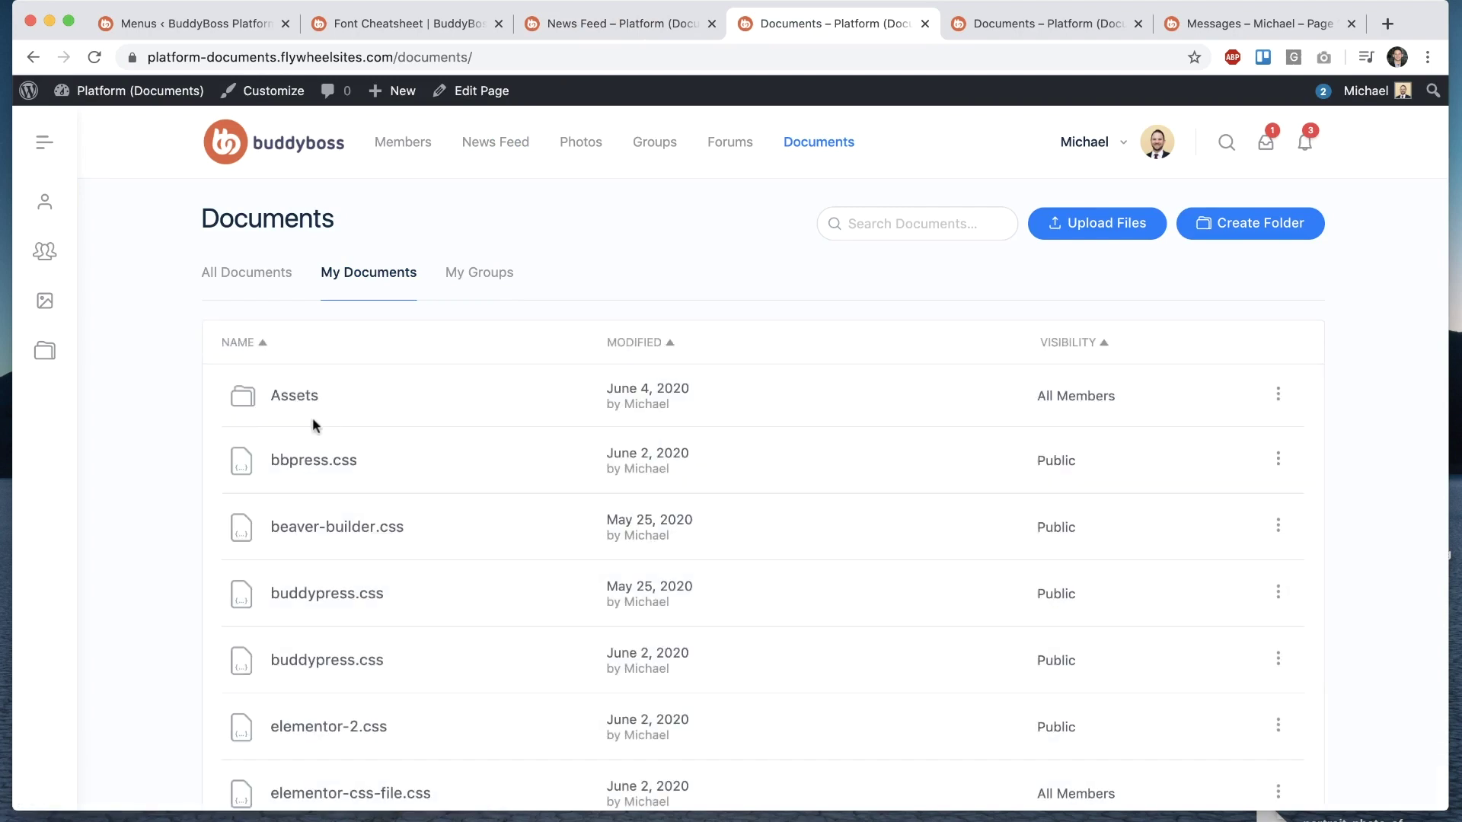
{"action": "left_click", "coordinate": [290, 397]}
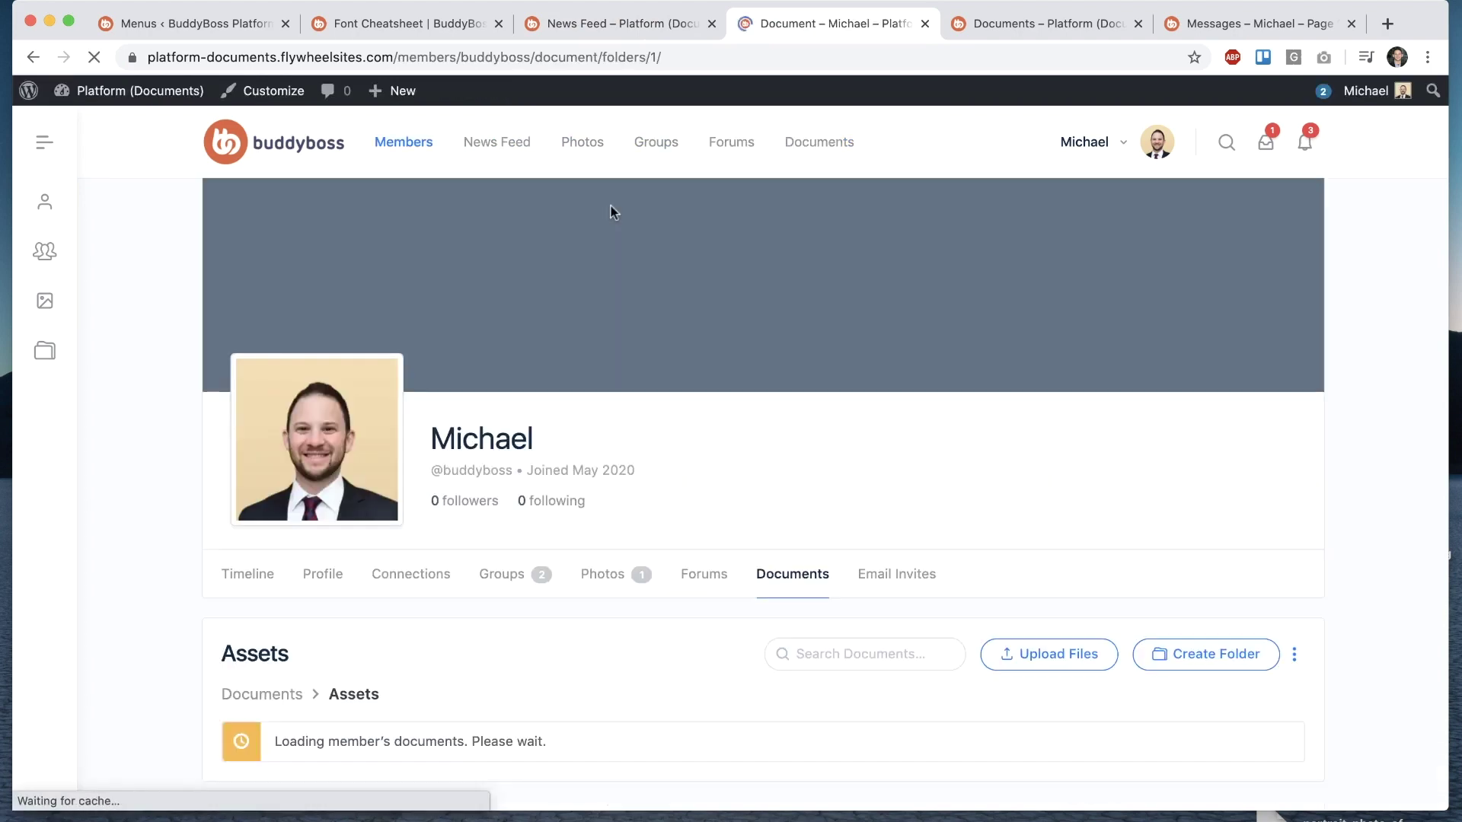
{"action": "scroll", "coordinate": [598, 270], "scroll_direction": "down", "scroll_amount": 4}
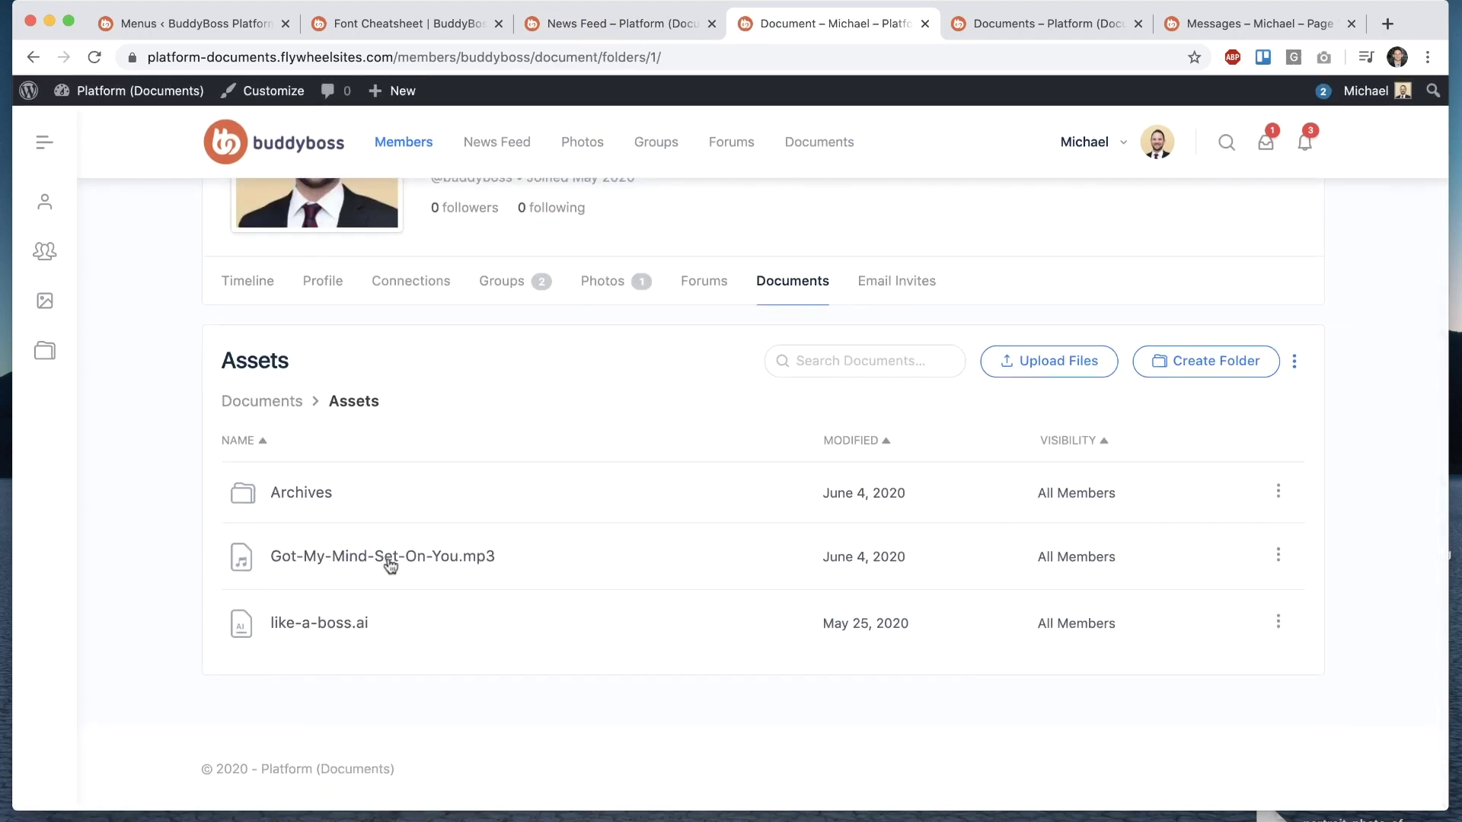
{"action": "scroll", "coordinate": [444, 558], "scroll_direction": "up", "scroll_amount": 3}
{"action": "scroll", "coordinate": [662, 513], "scroll_direction": "down", "scroll_amount": 2}
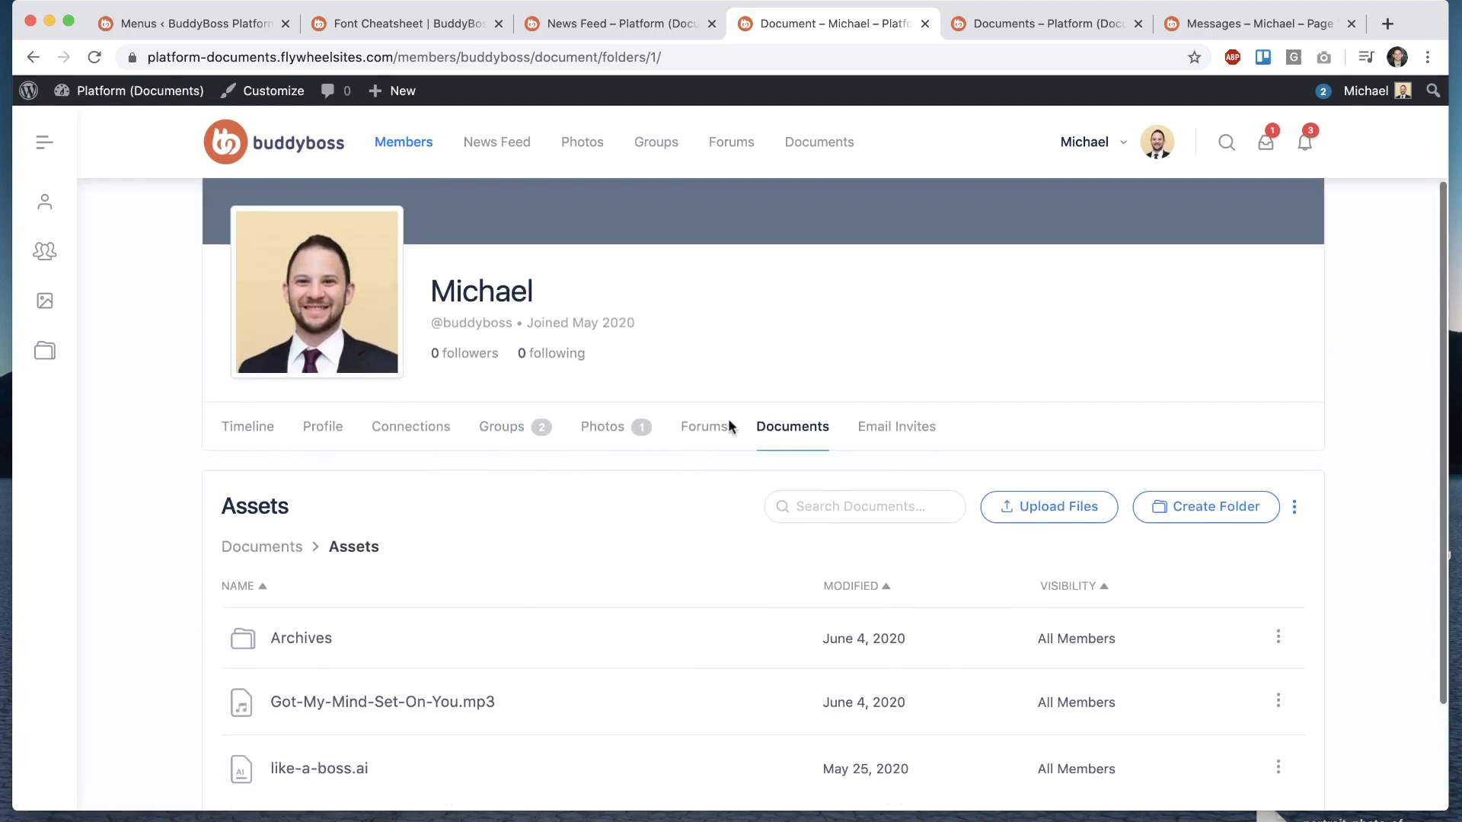
{"action": "scroll", "coordinate": [674, 652], "scroll_direction": "down", "scroll_amount": 2}
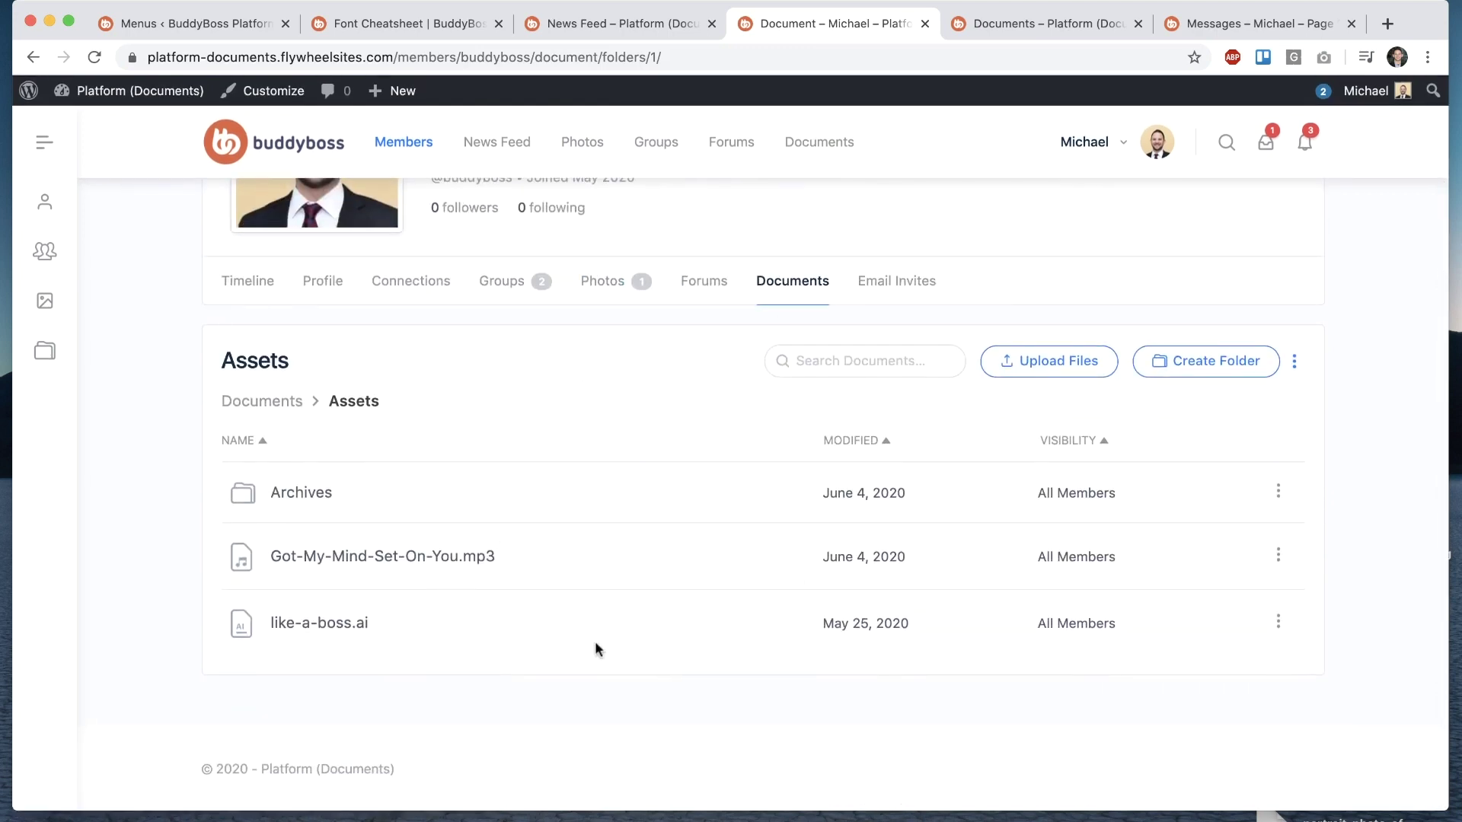
Step: Upload page.js to Foodie's Group documents and preview it
{"action": "left_click", "coordinate": [656, 142]}
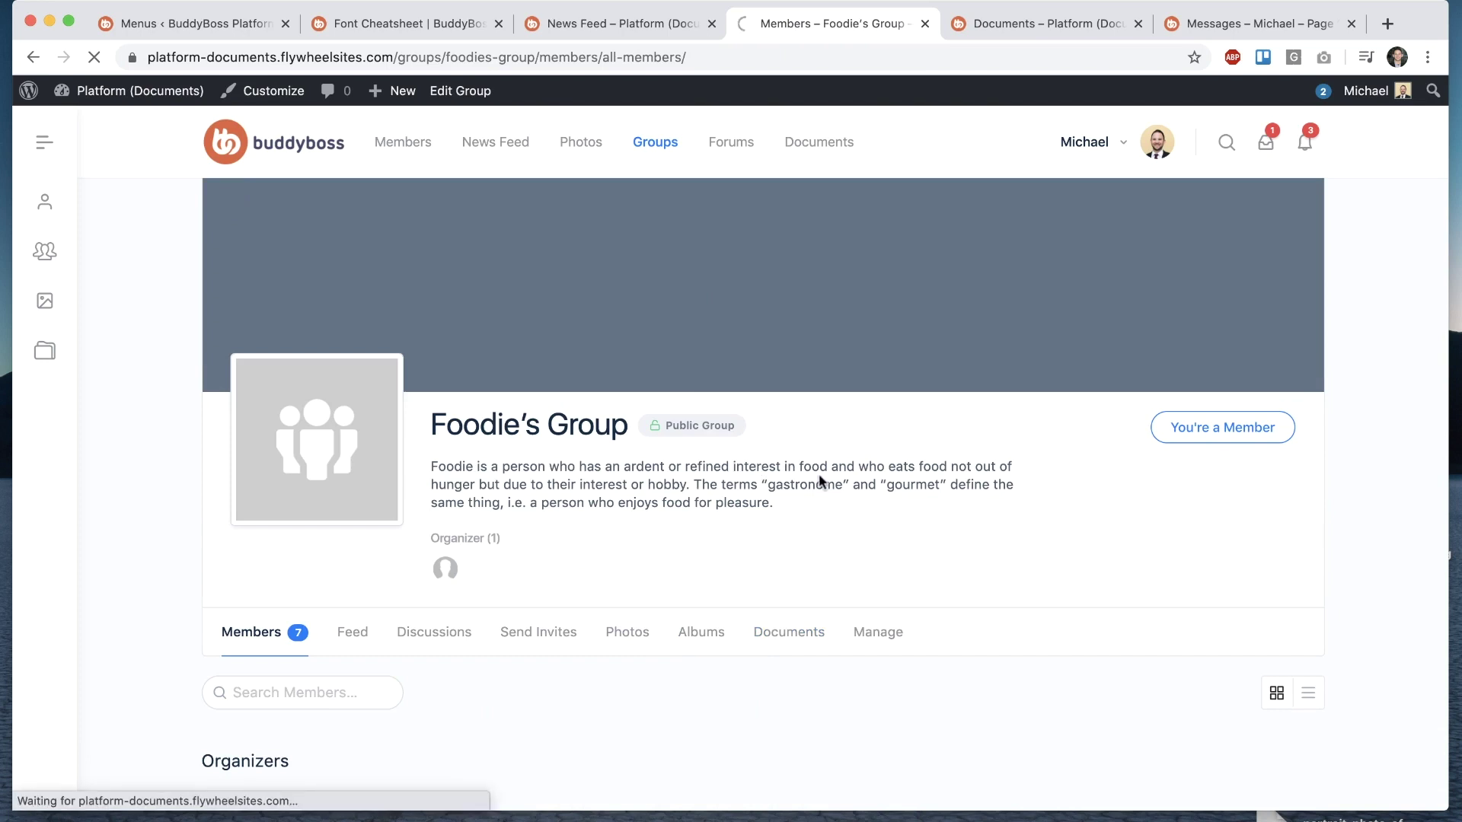
{"action": "scroll", "coordinate": [817, 518], "scroll_direction": "down", "scroll_amount": 3}
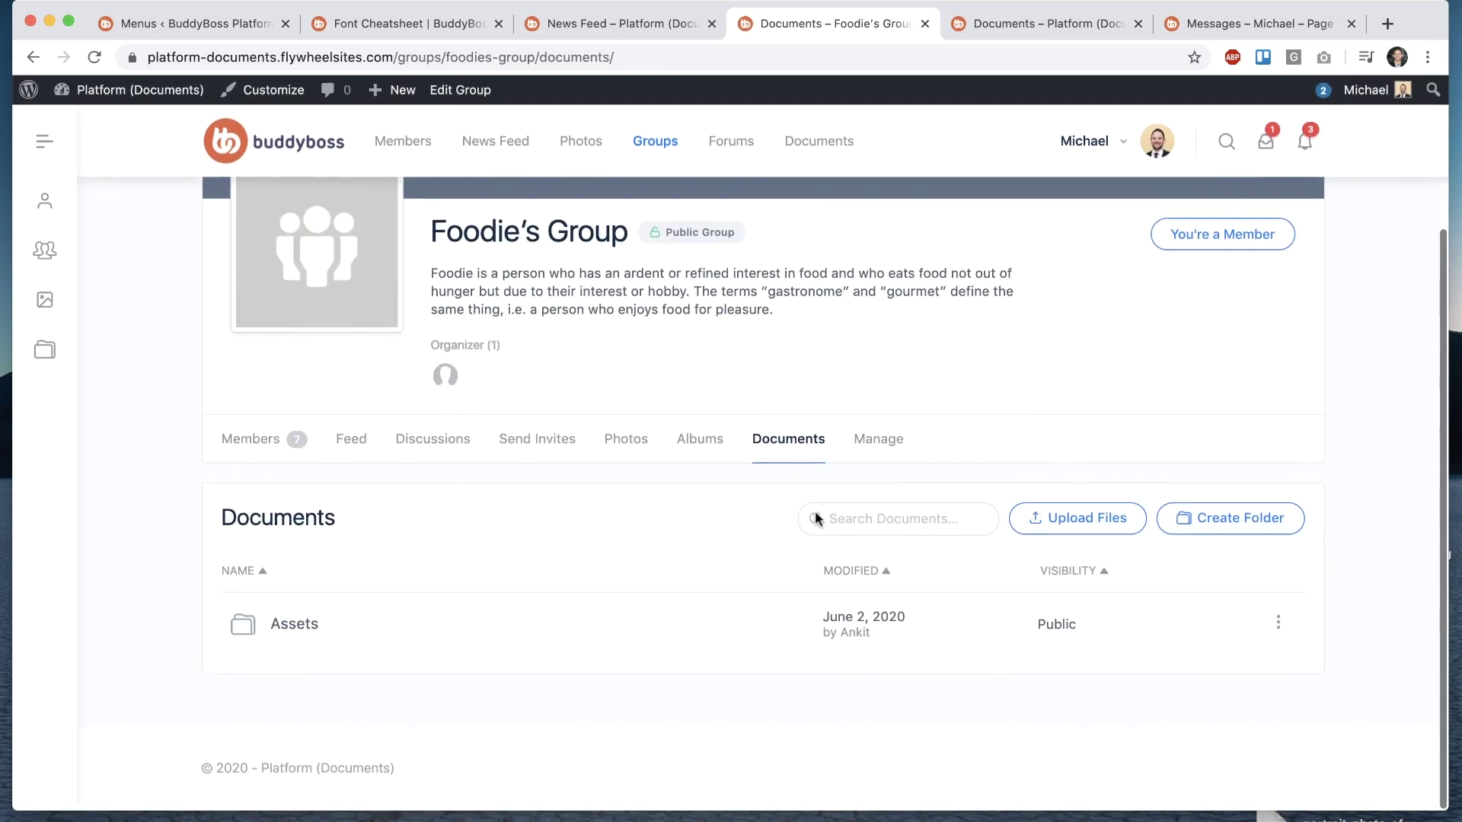
{"action": "left_click", "coordinate": [1089, 525]}
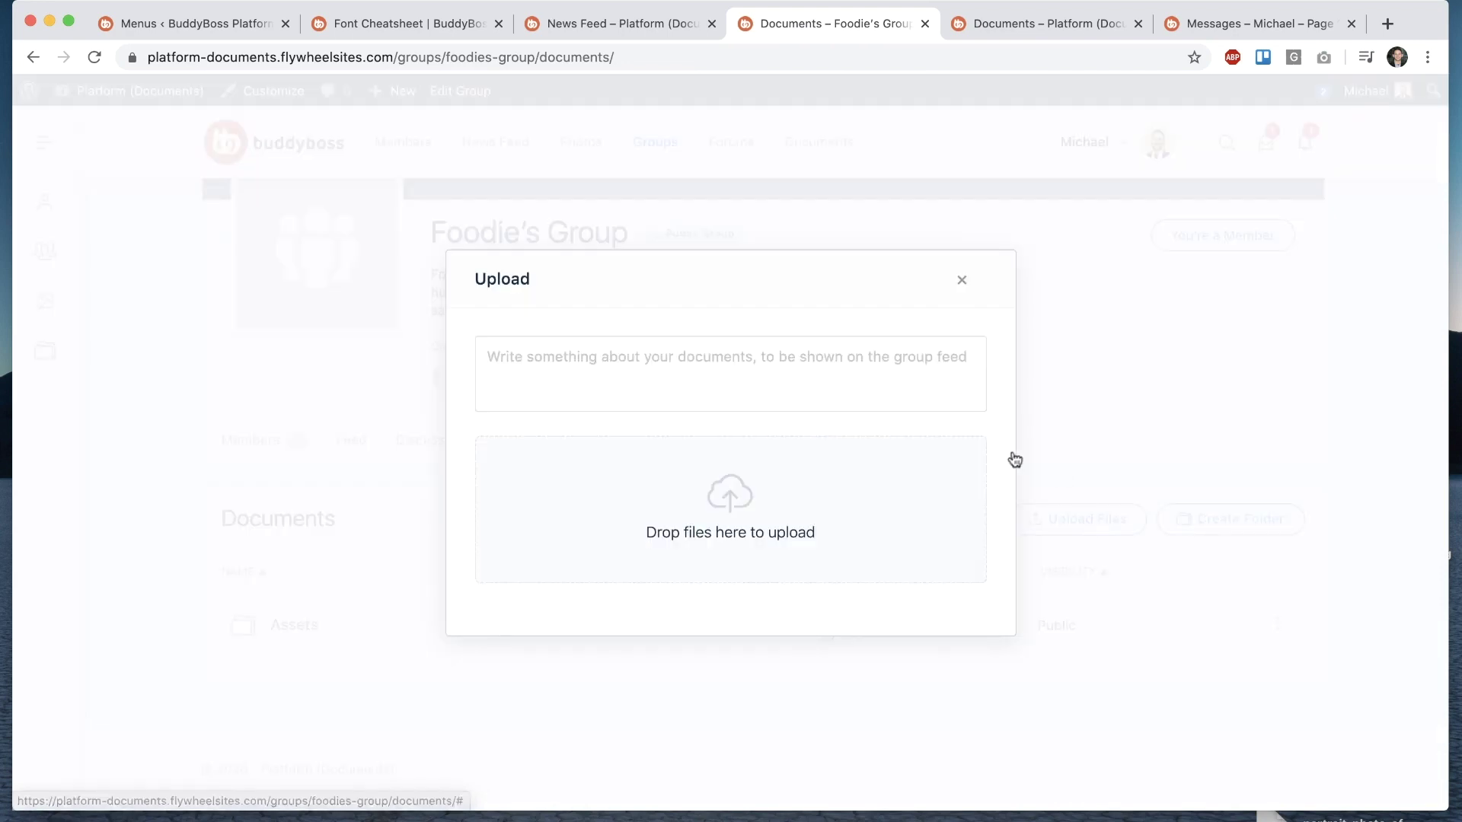
{"action": "left_click", "coordinate": [750, 517]}
{"action": "left_click", "coordinate": [449, 138]}
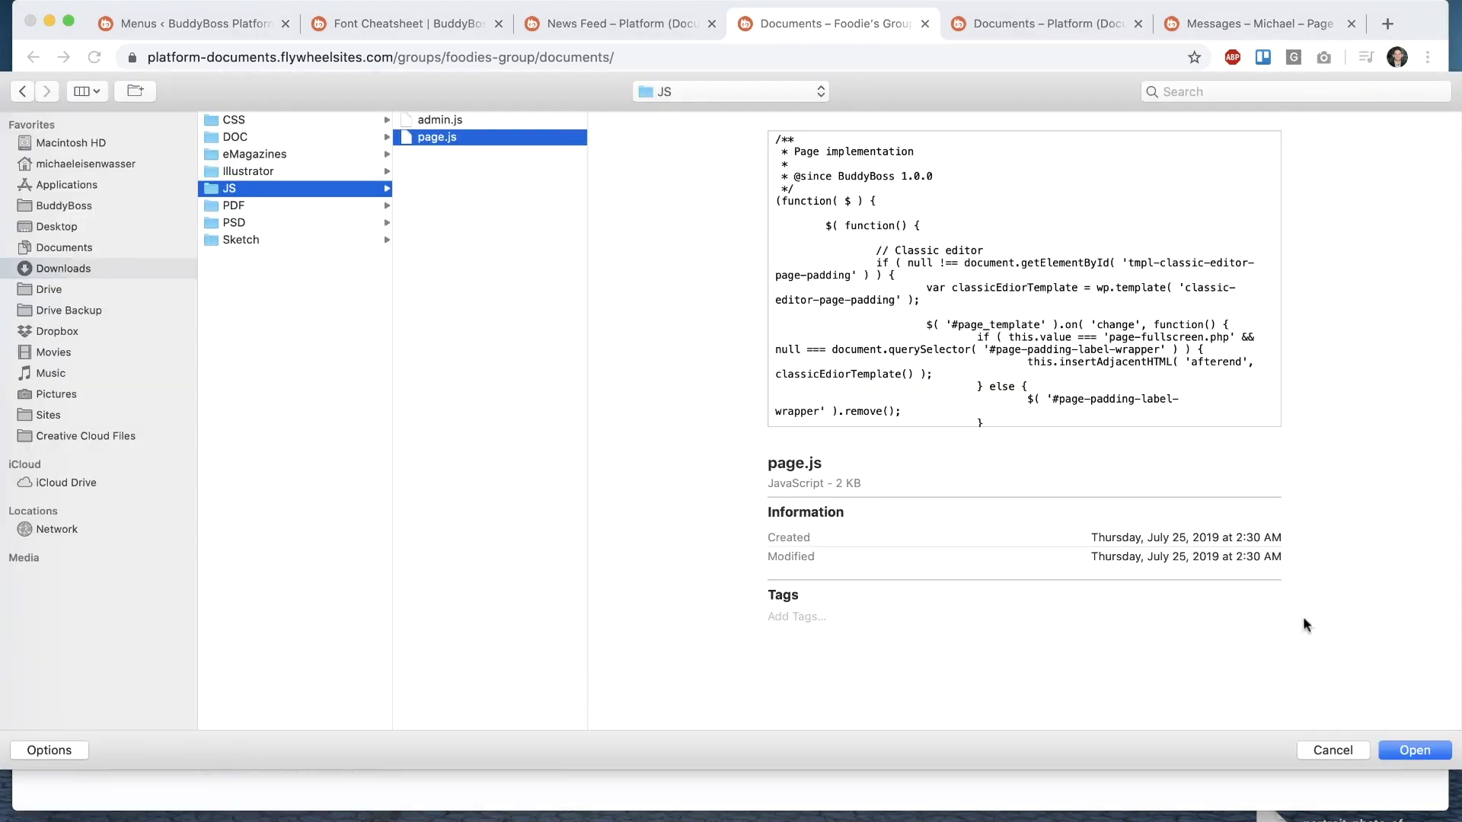
{"action": "left_click", "coordinate": [1401, 750]}
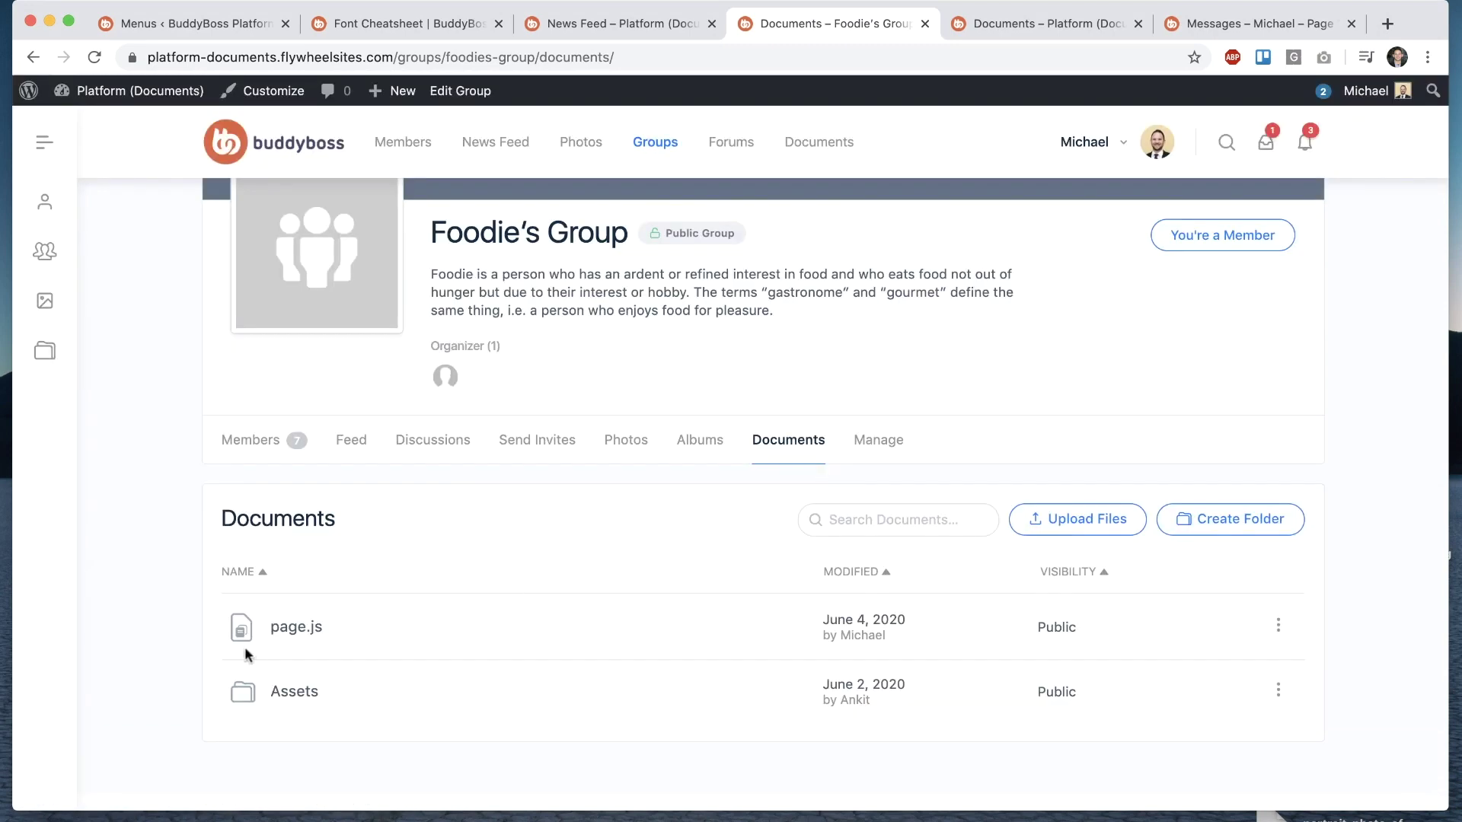
{"action": "left_click", "coordinate": [273, 631]}
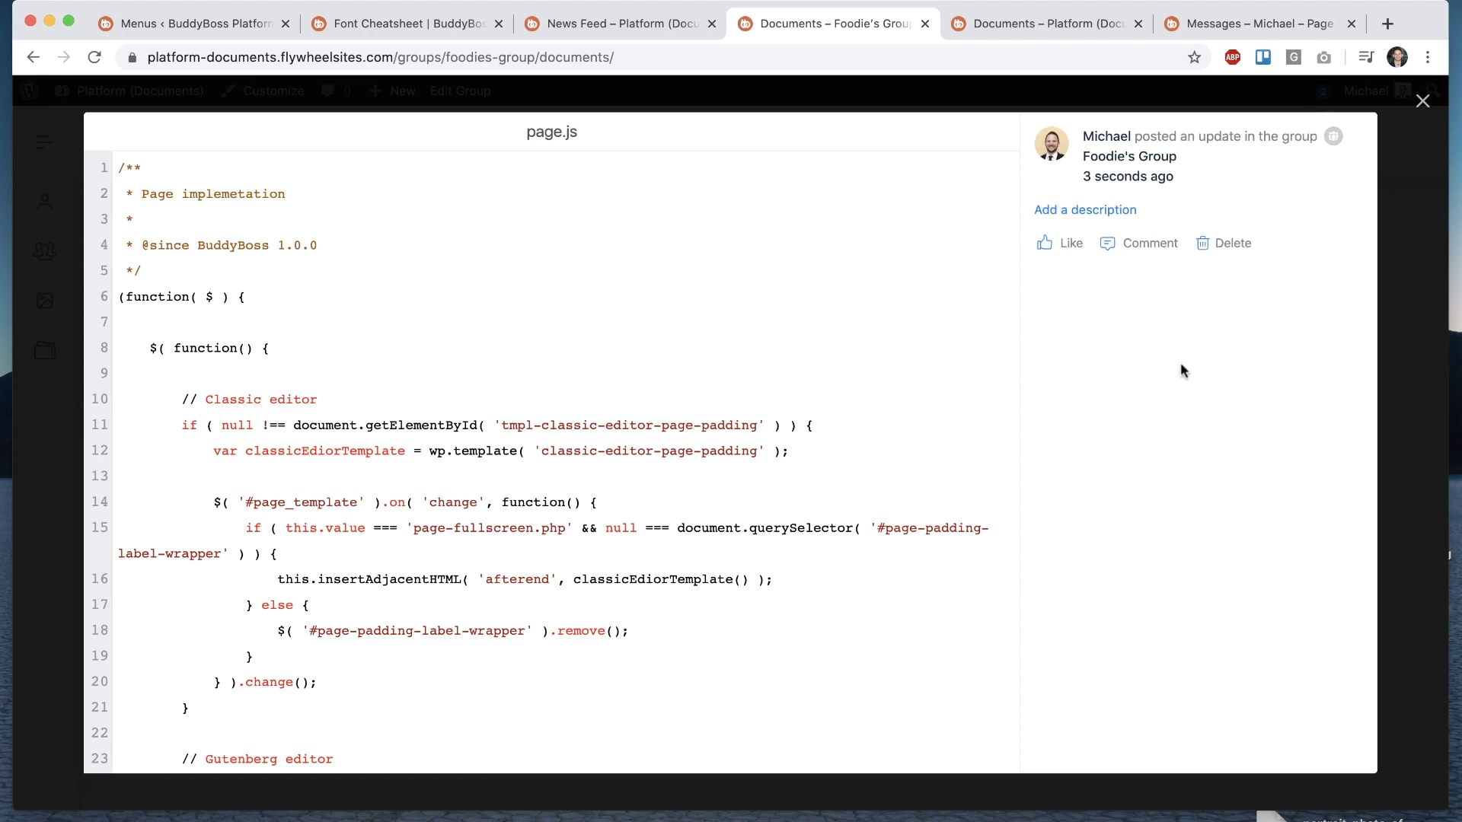
{"action": "left_click", "coordinate": [1422, 103]}
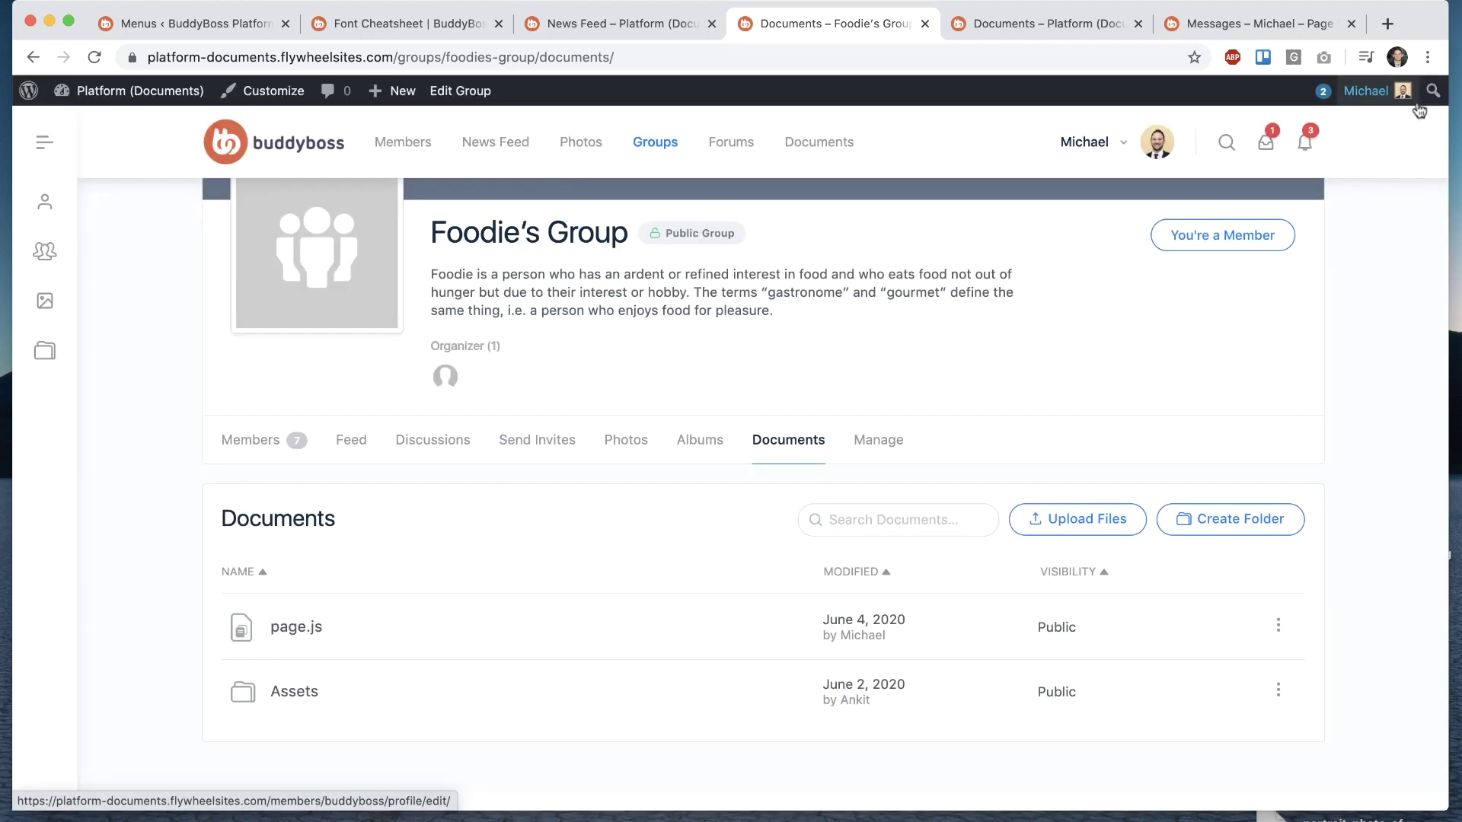
Step: View the new page.js post and its full code in Foodie's Group feed
{"action": "left_click", "coordinate": [344, 445]}
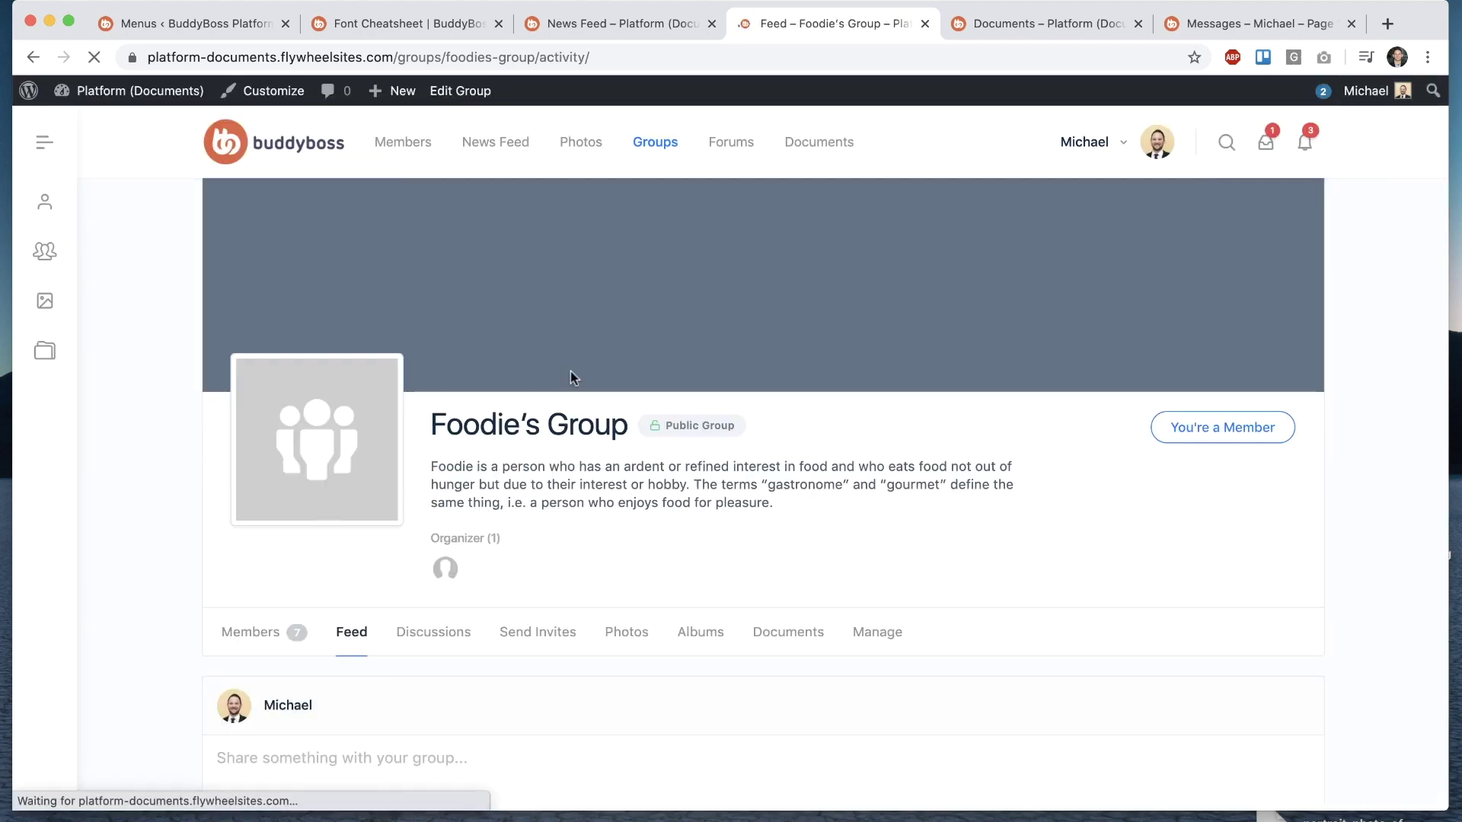
{"action": "scroll", "coordinate": [570, 373], "scroll_direction": "down", "scroll_amount": 10}
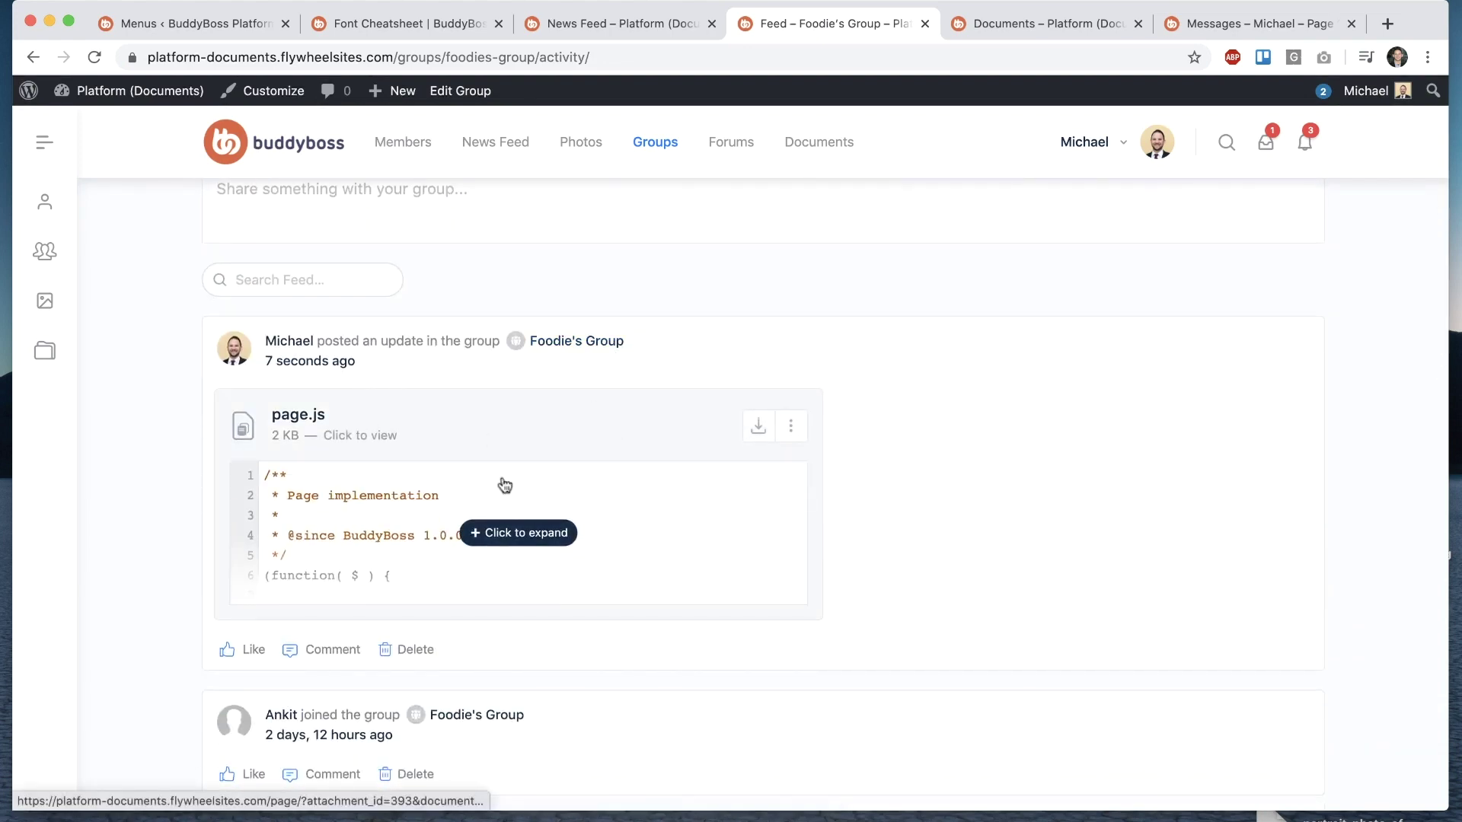
{"action": "left_click", "coordinate": [577, 447]}
{"action": "left_click", "coordinate": [1426, 102]}
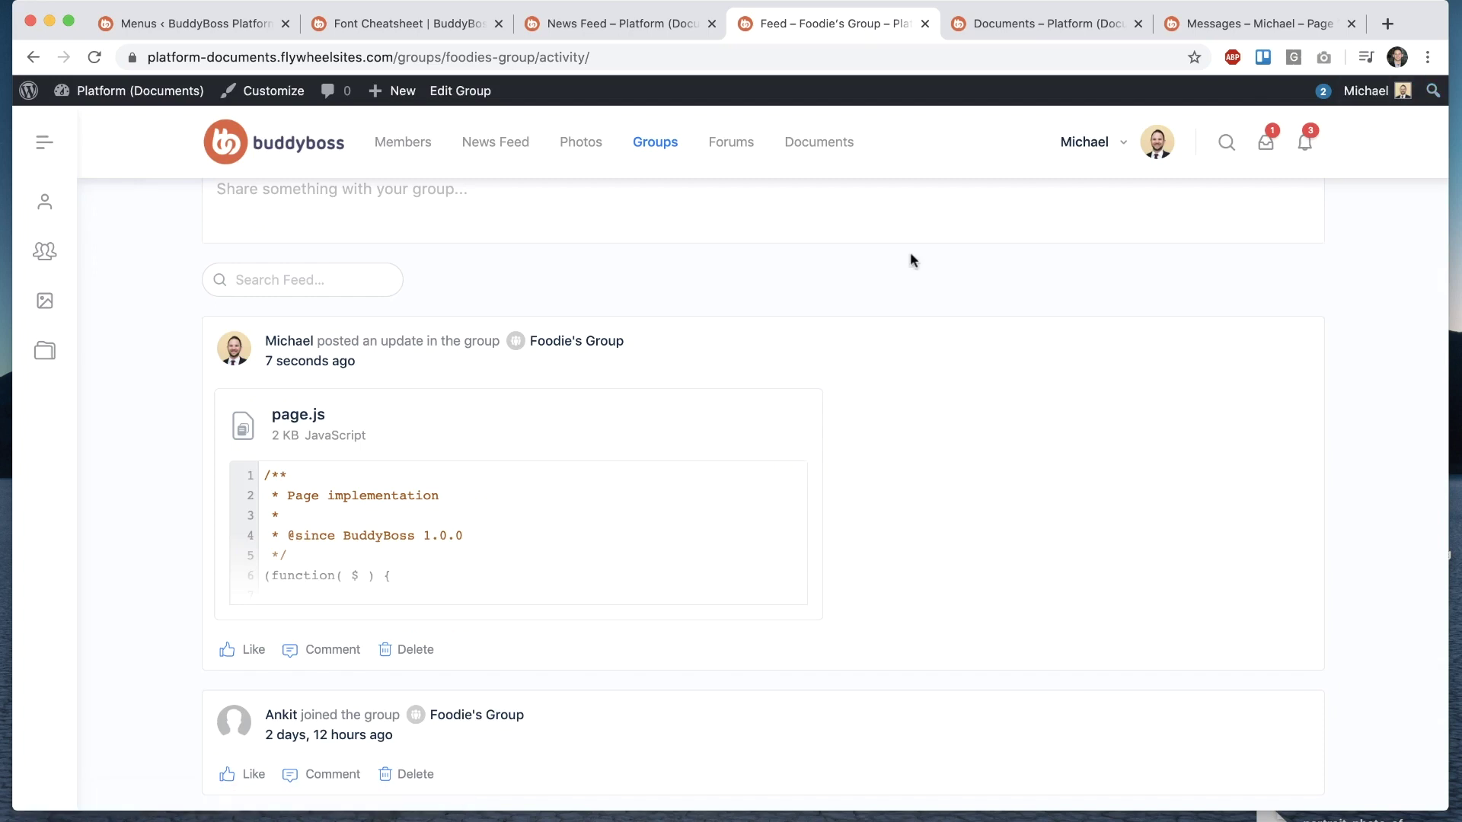
Step: Open the Messages thread where Zoom.sketch was shared and check its attachment options, including Copy Download Link
{"action": "left_click", "coordinate": [1215, 25]}
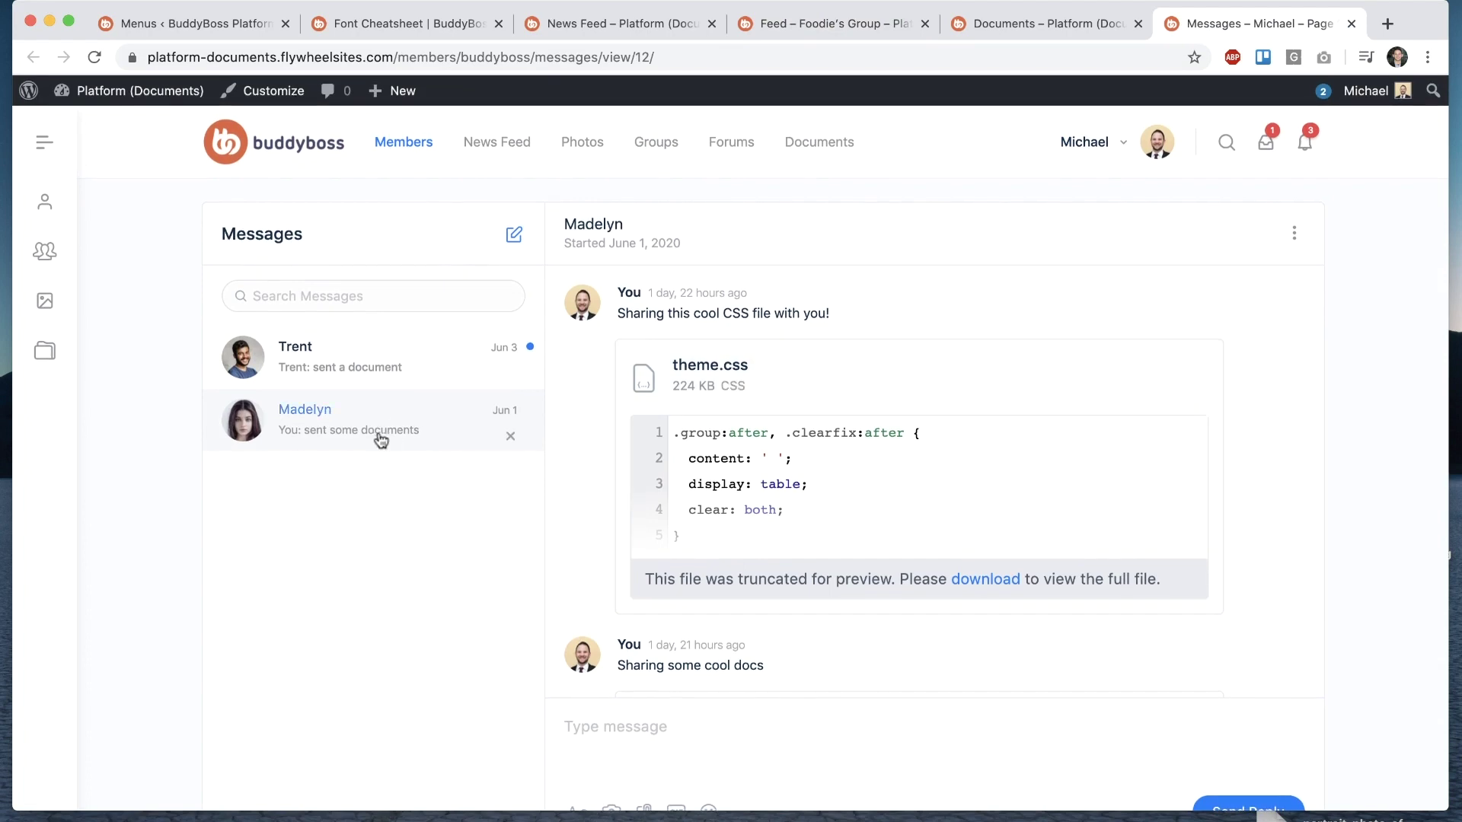
{"action": "scroll", "coordinate": [590, 483], "scroll_direction": "down", "scroll_amount": 3}
{"action": "scroll", "coordinate": [581, 460], "scroll_direction": "up", "scroll_amount": 3}
{"action": "scroll", "coordinate": [880, 453], "scroll_direction": "down", "scroll_amount": 5}
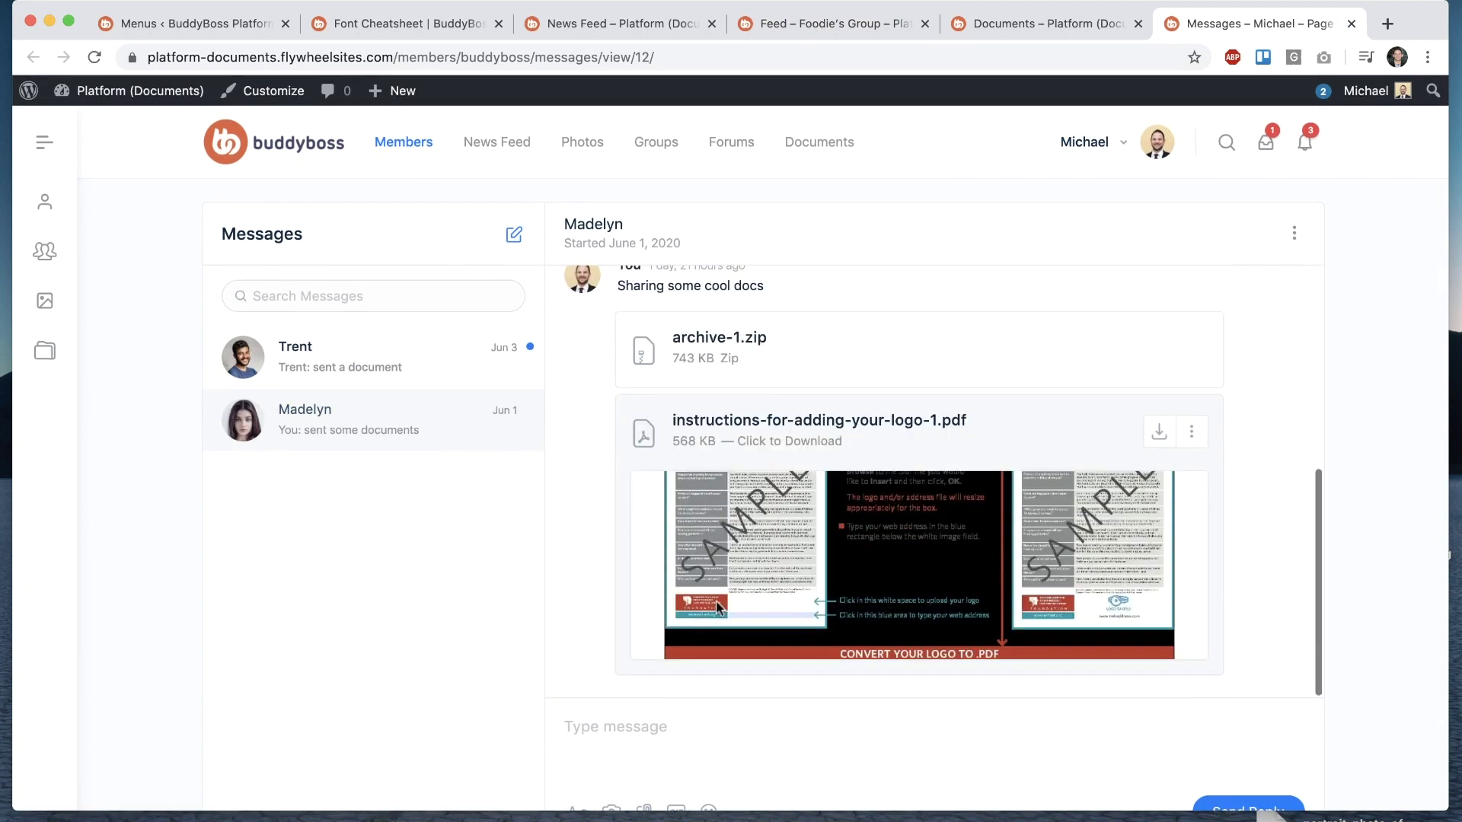
{"action": "left_click", "coordinate": [415, 355]}
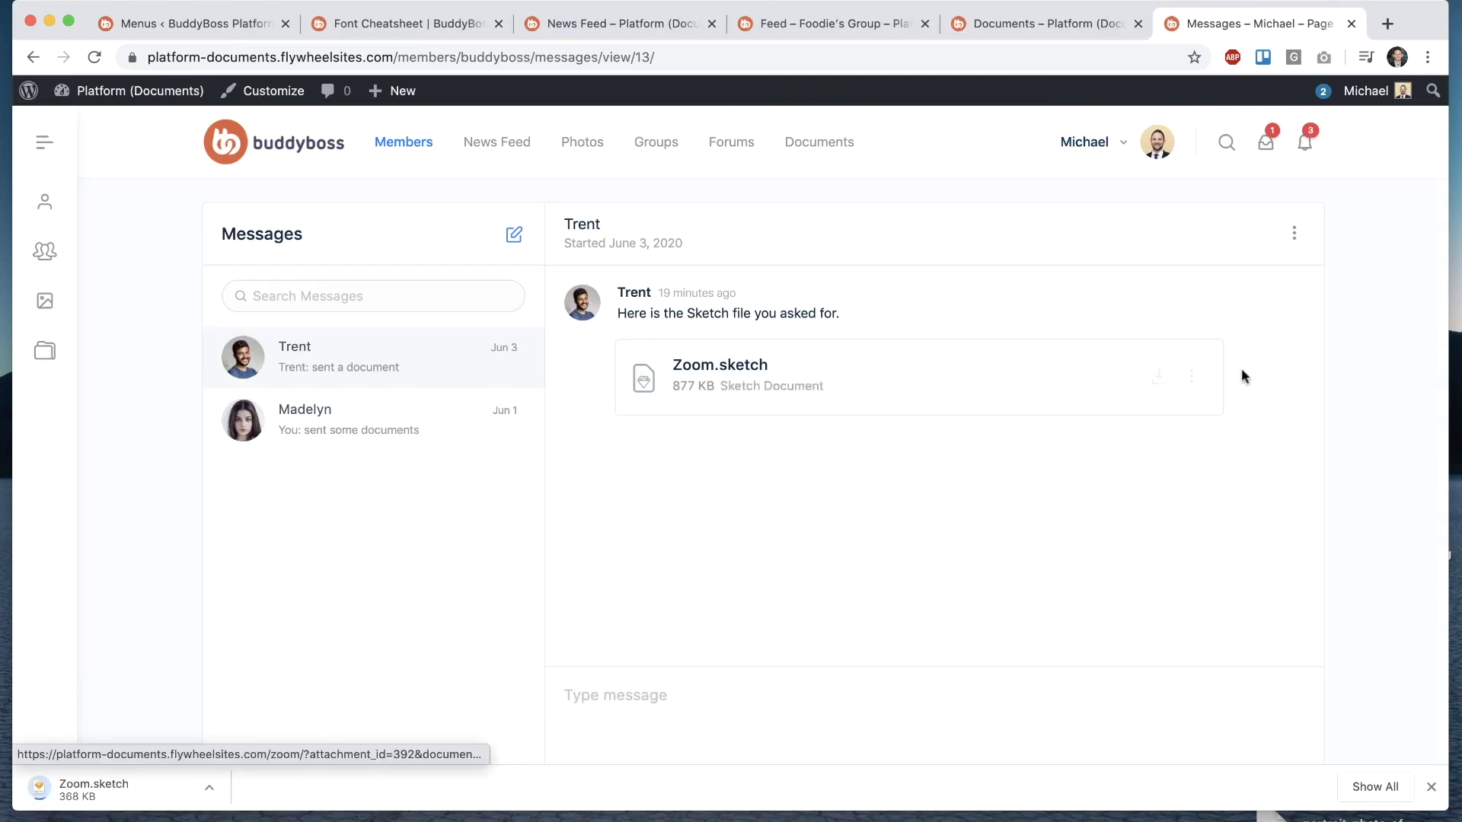
{"action": "left_click", "coordinate": [1192, 383]}
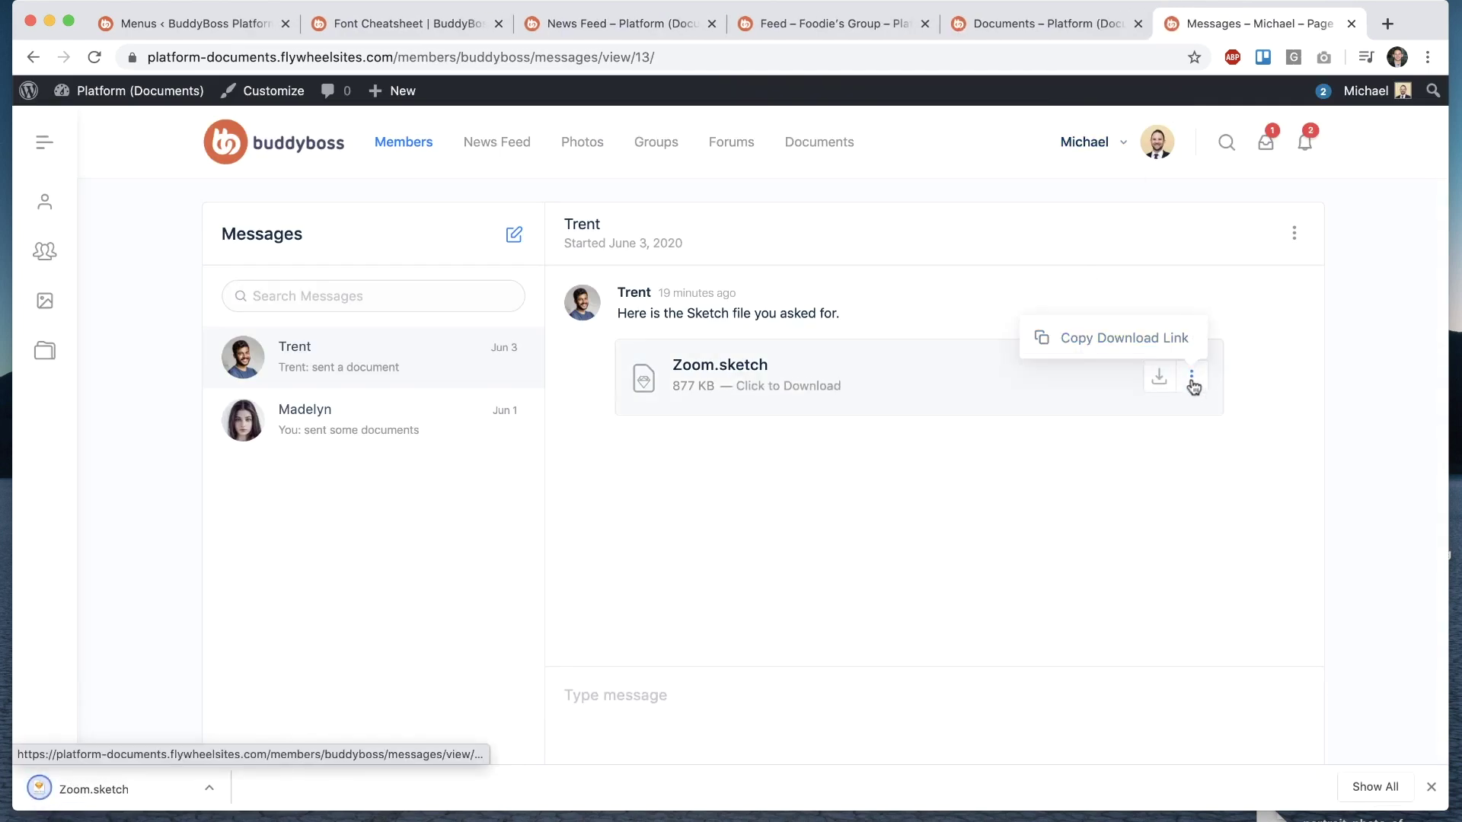
{"action": "left_click", "coordinate": [1193, 389]}
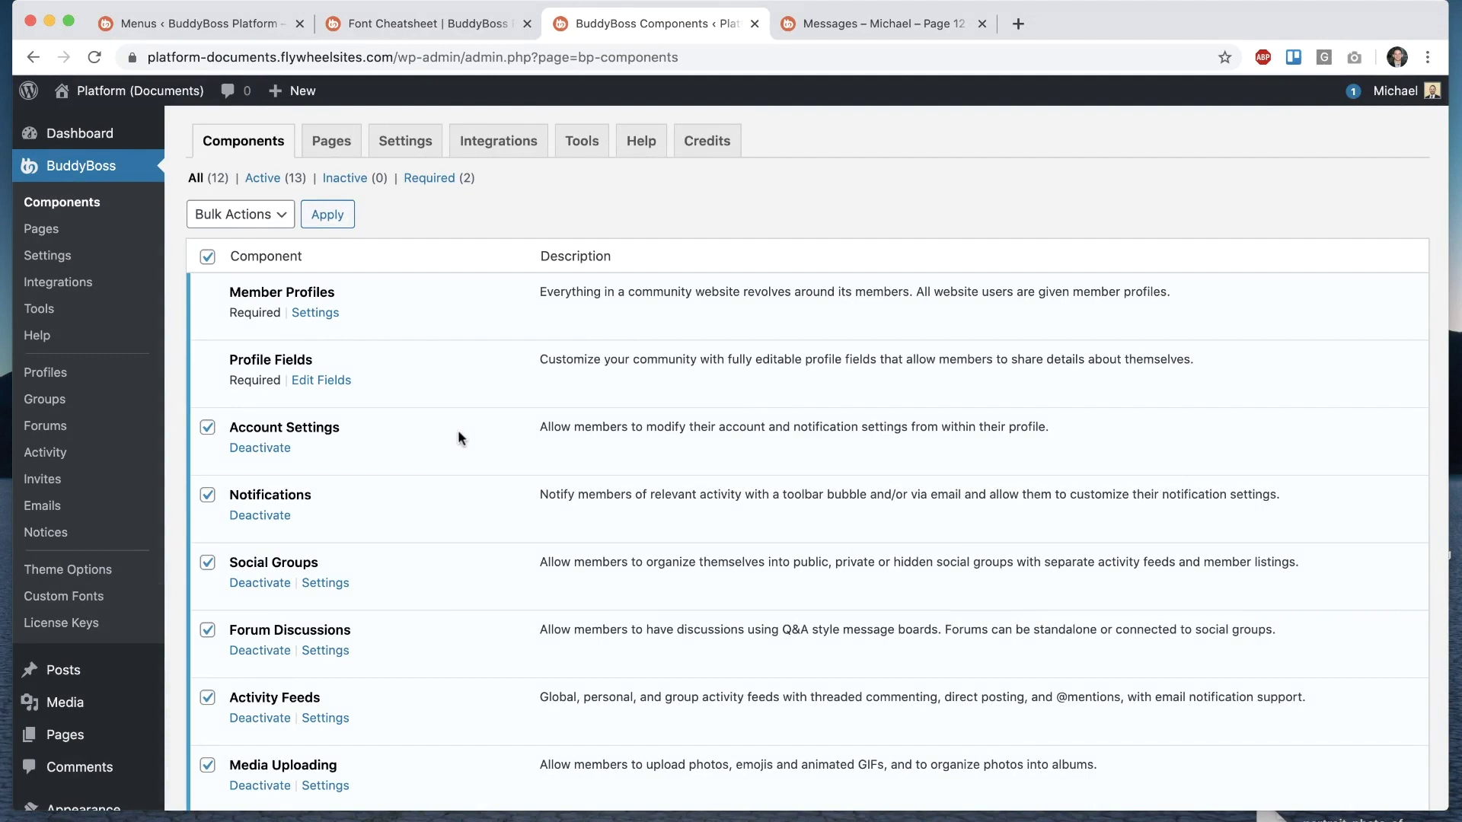
Step: In Media Uploading settings, enable document uploads for Groups and Forums and save the settings
{"action": "scroll", "coordinate": [459, 433], "scroll_direction": "down", "scroll_amount": 8}
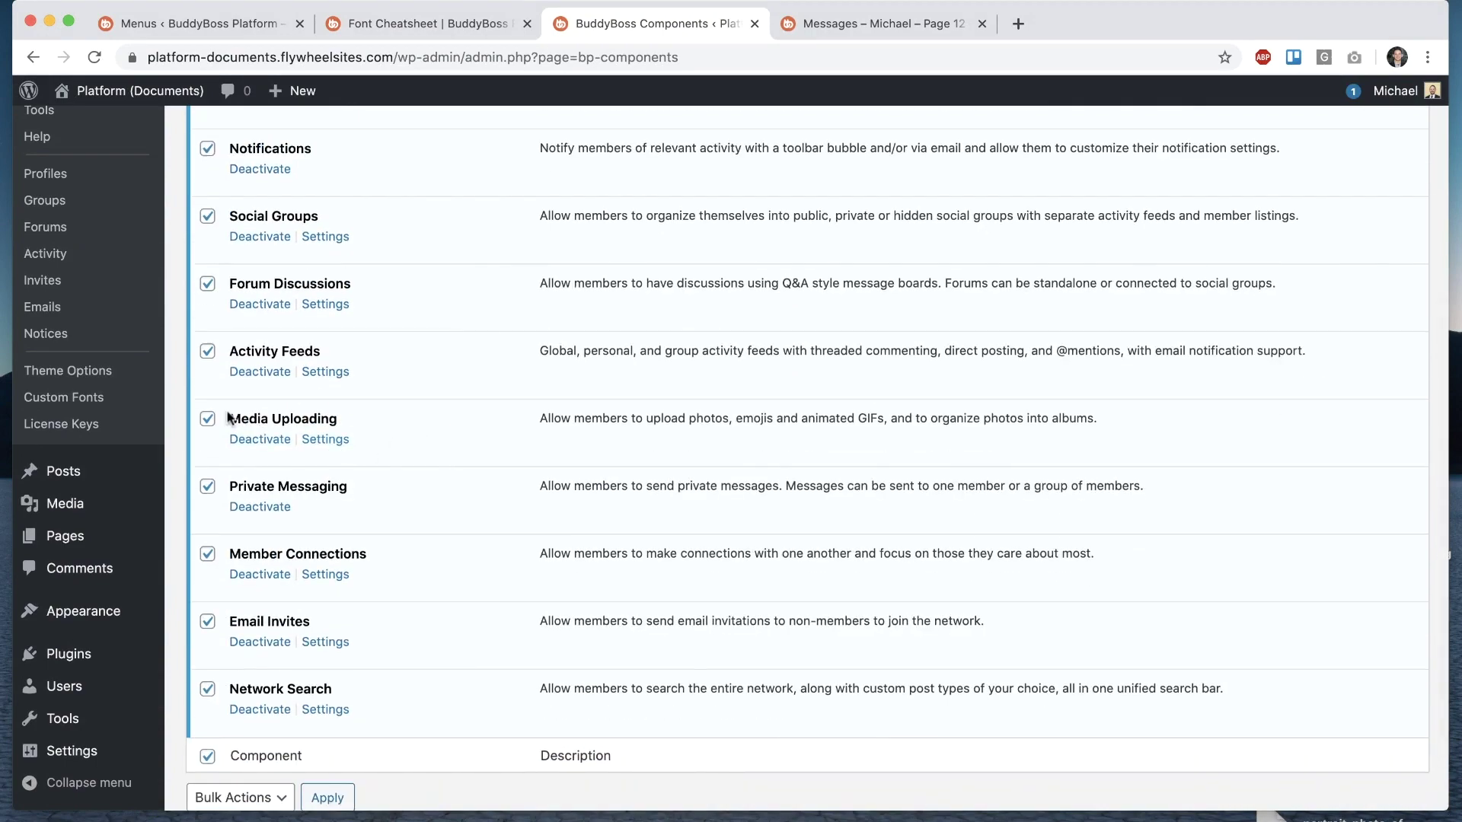
{"action": "left_click_drag", "start_coordinate": [226, 419], "coordinate": [371, 419]}
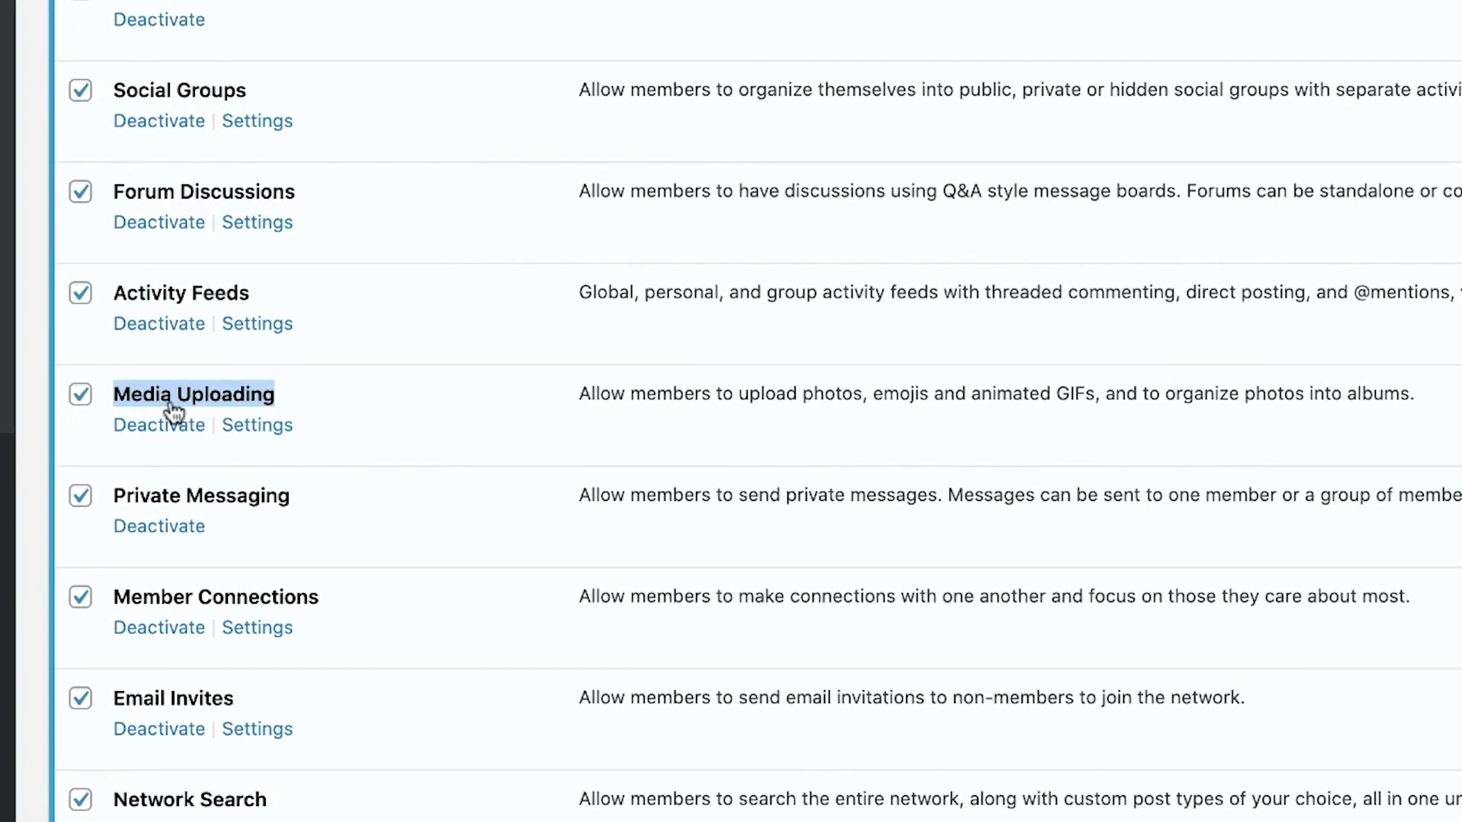
{"action": "left_click", "coordinate": [267, 430]}
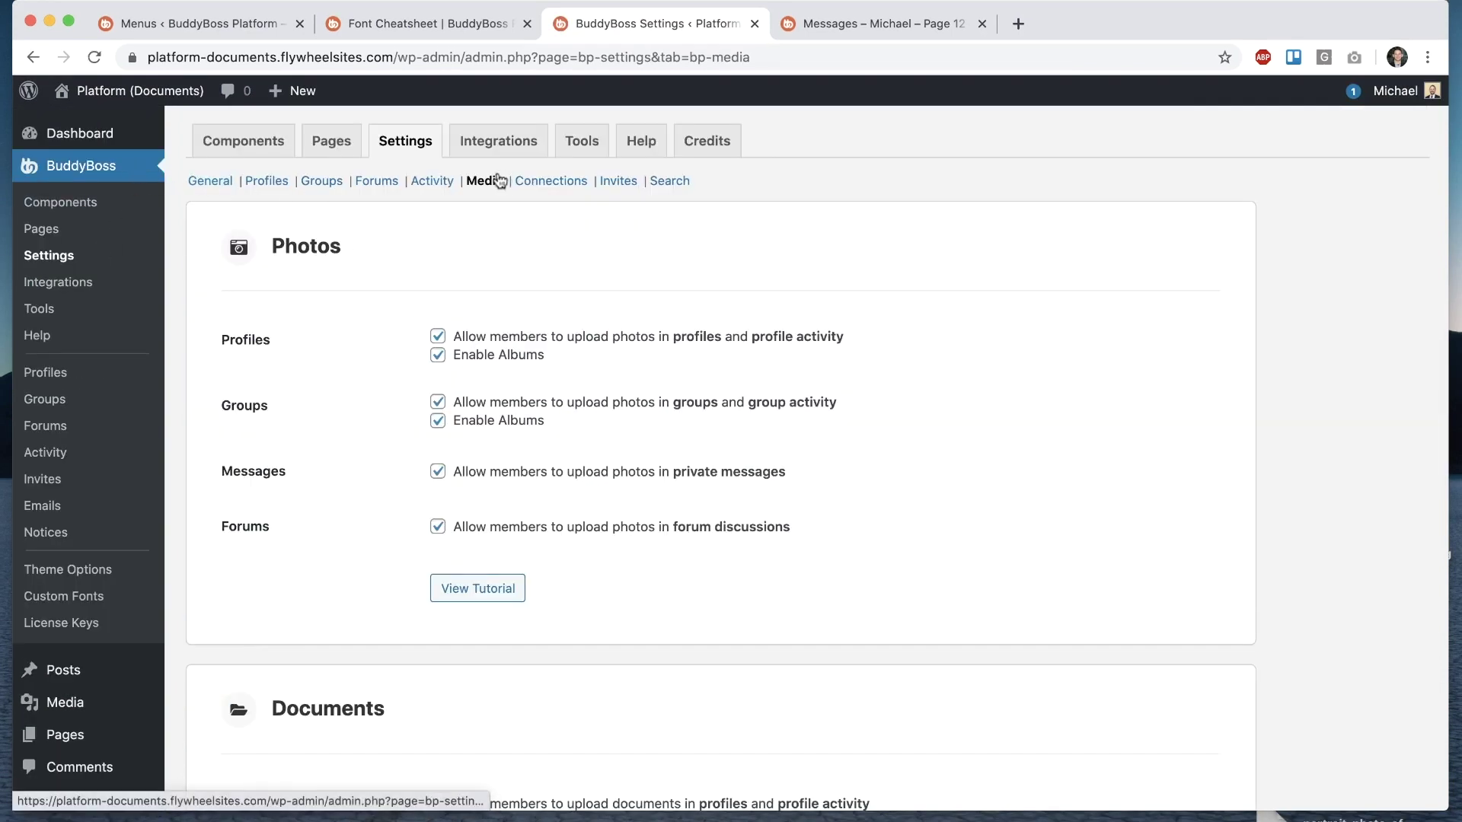
{"action": "scroll", "coordinate": [496, 179], "scroll_direction": "down", "scroll_amount": 5}
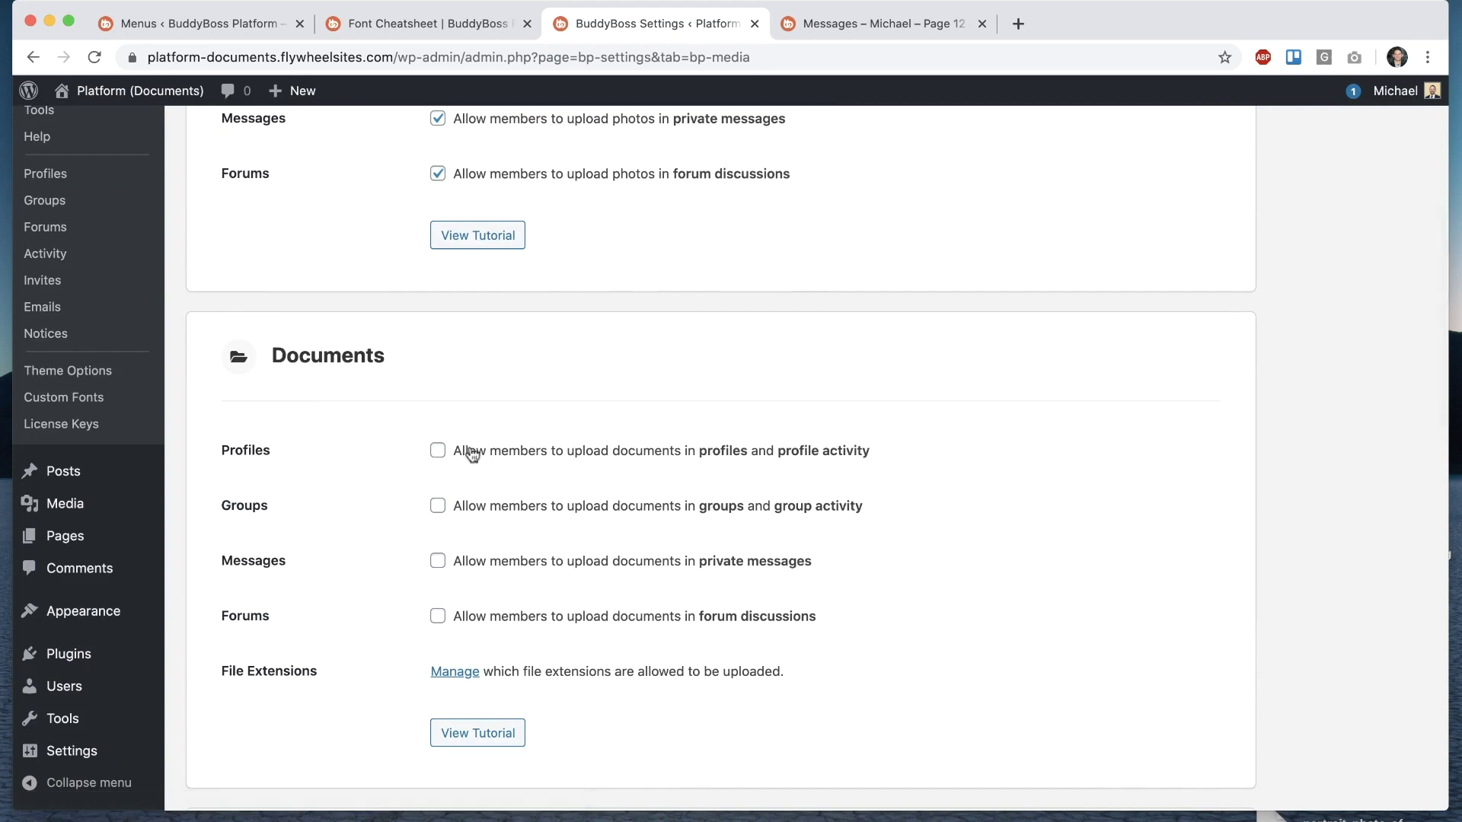
{"action": "left_click", "coordinate": [488, 507]}
{"action": "left_click", "coordinate": [482, 618]}
{"action": "scroll", "coordinate": [765, 622], "scroll_direction": "down", "scroll_amount": 14}
{"action": "left_click", "coordinate": [235, 711]}
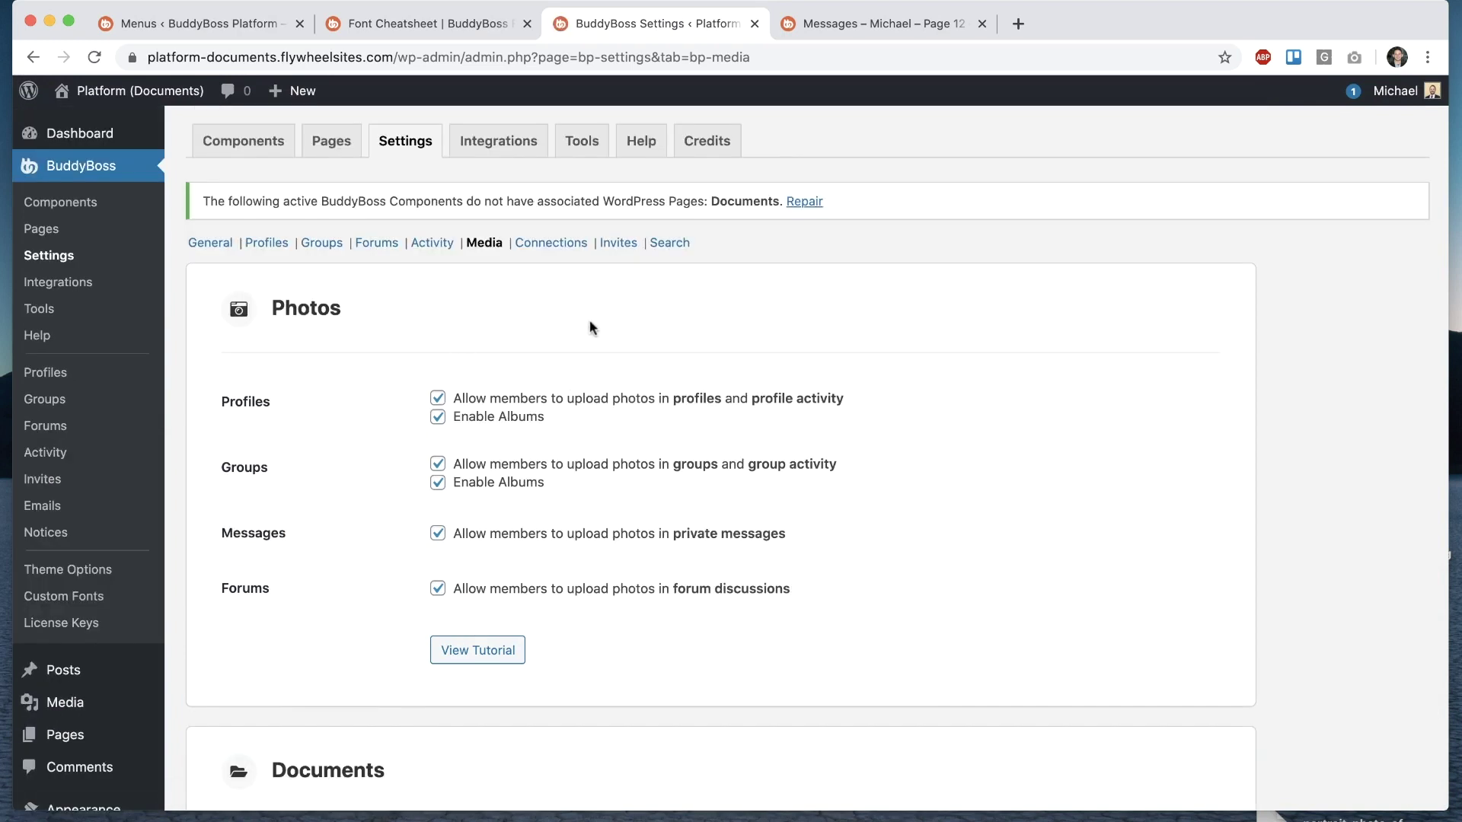
Step: Repair the missing Documents page by creating it under Component Pages, then save the settings
{"action": "left_click", "coordinate": [803, 202]}
{"action": "scroll", "coordinate": [654, 442], "scroll_direction": "down", "scroll_amount": 3}
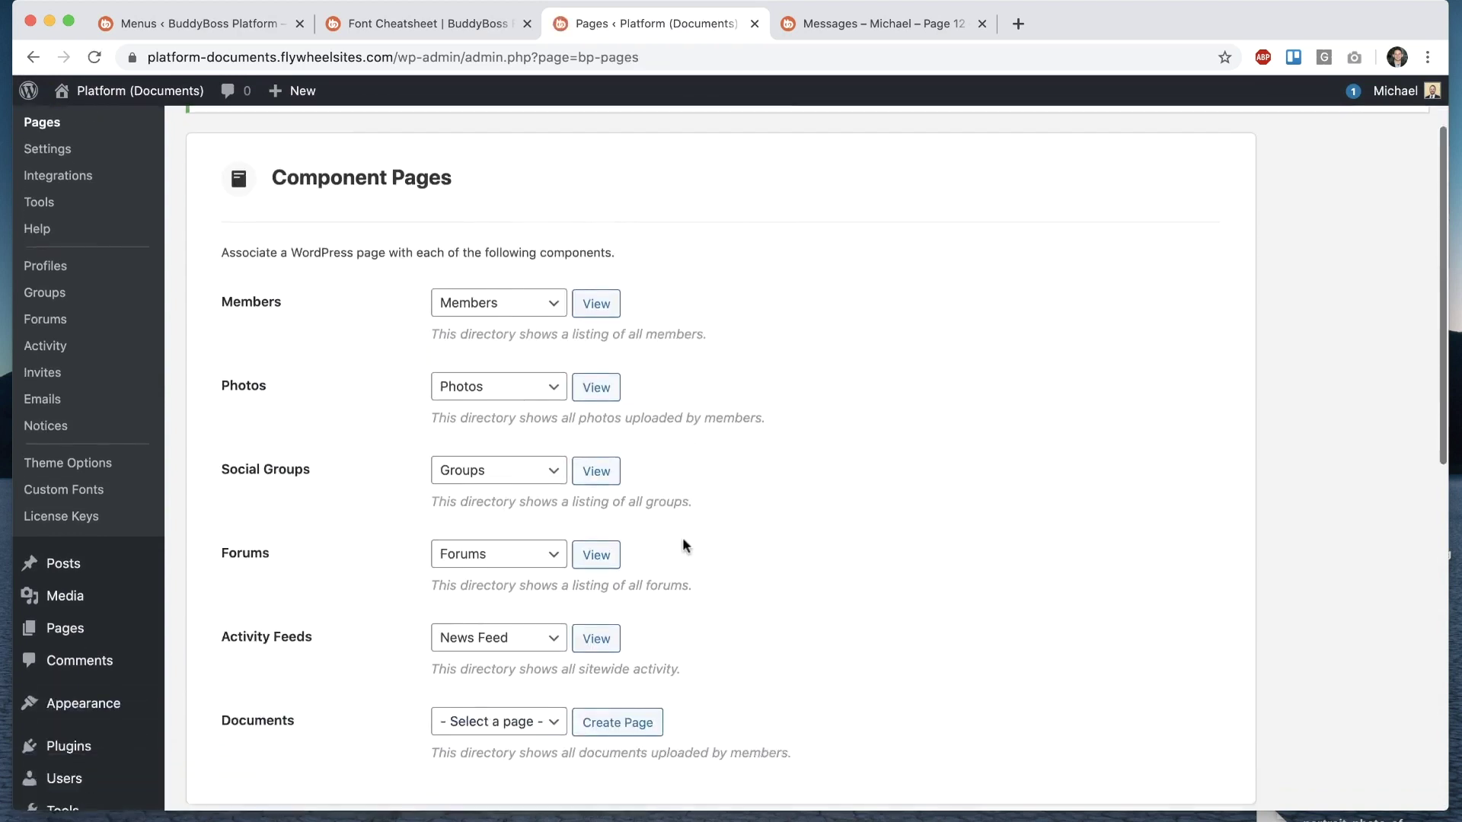
{"action": "left_click", "coordinate": [590, 671]}
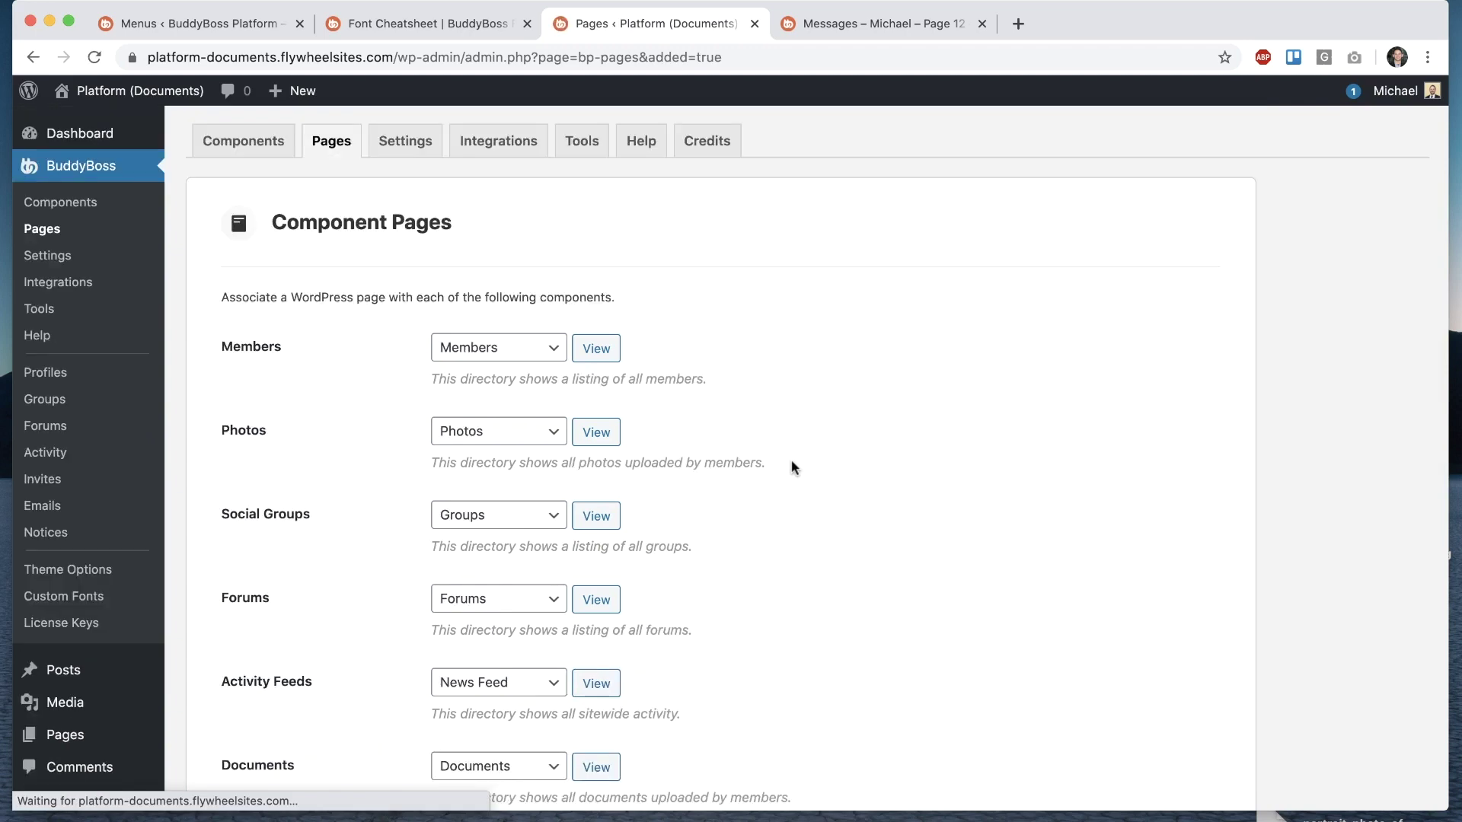
{"action": "scroll", "coordinate": [792, 467], "scroll_direction": "down", "scroll_amount": 3}
{"action": "scroll", "coordinate": [410, 654], "scroll_direction": "down", "scroll_amount": 10}
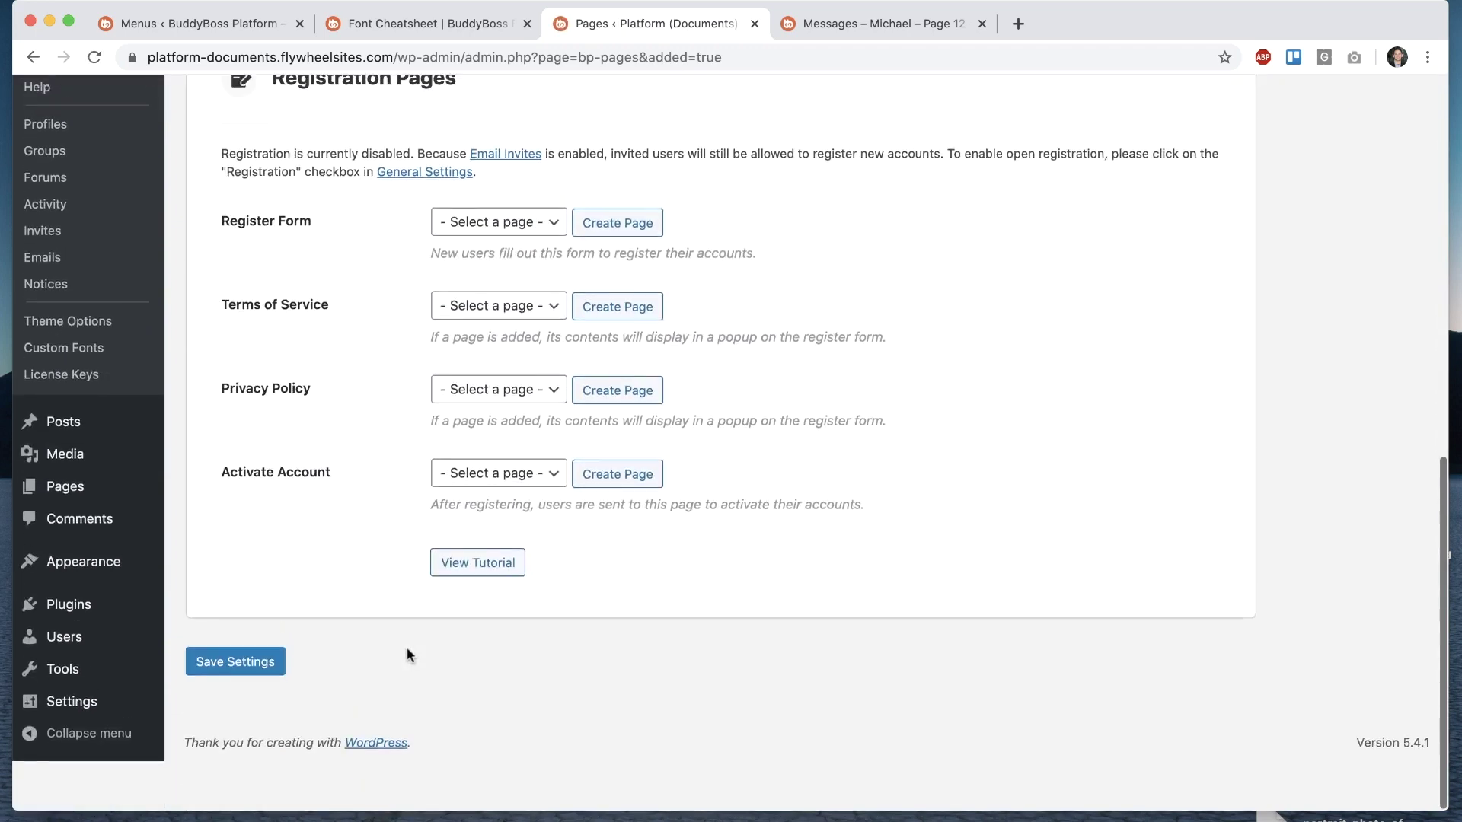
{"action": "left_click", "coordinate": [233, 711]}
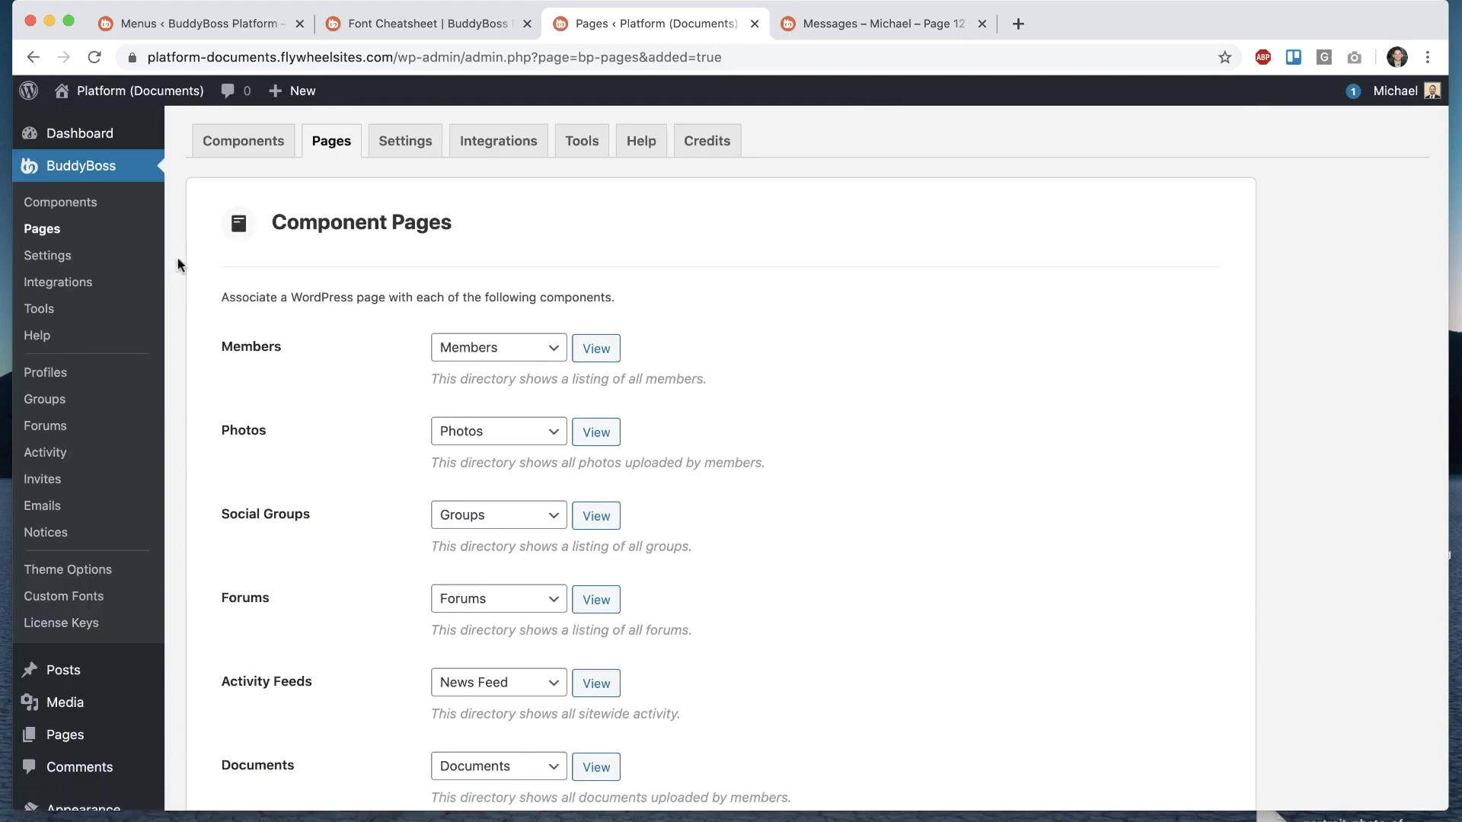
Step: Open the live site in a new tab and load its /documents directory page
{"action": "mouse_move", "coordinate": [141, 92]}
{"action": "left_click", "coordinate": [76, 124], "text": "super"}
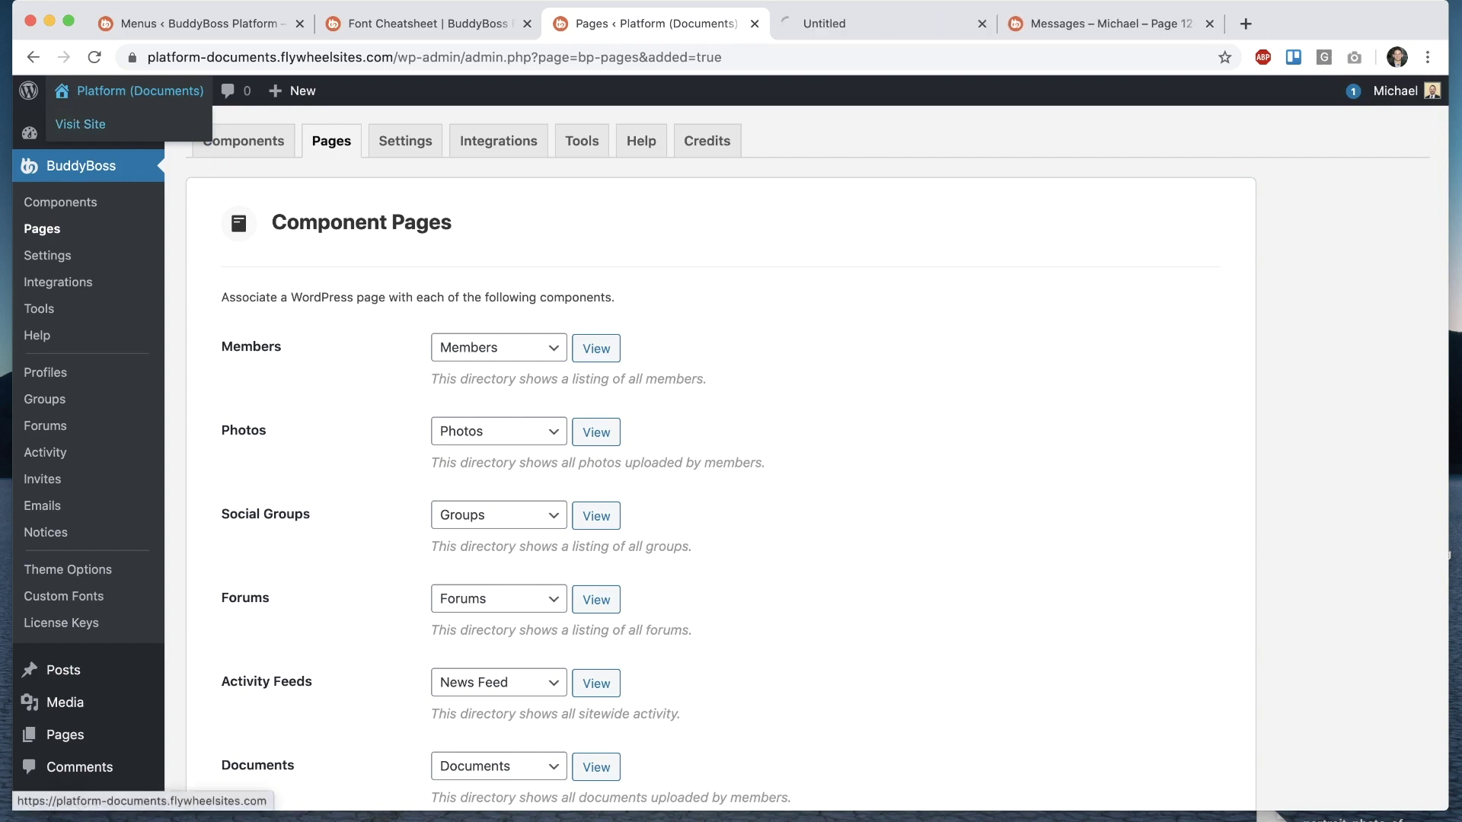
{"action": "left_click", "coordinate": [807, 25]}
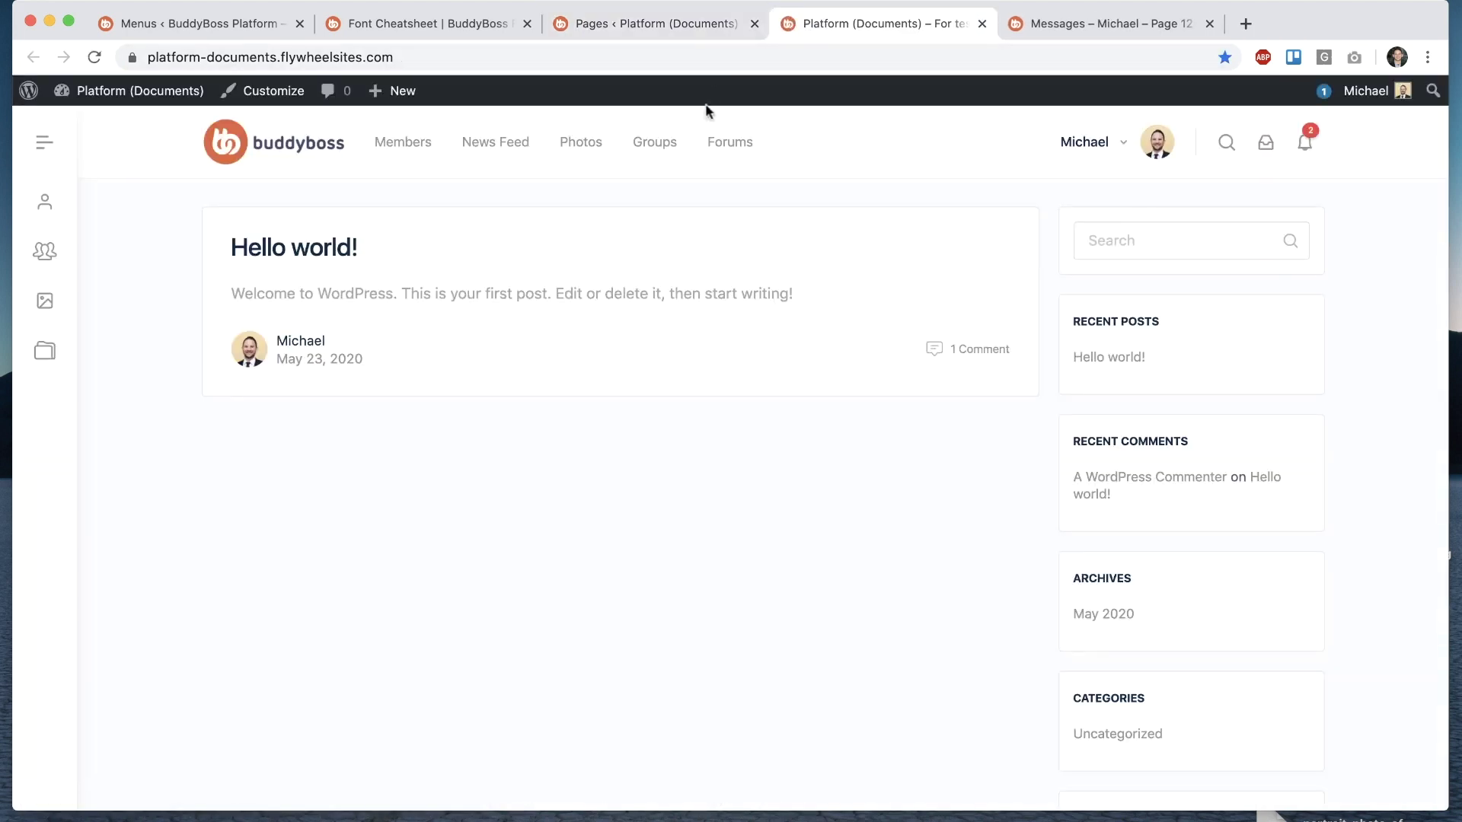
{"action": "left_click", "coordinate": [657, 57]}
{"action": "left_click", "coordinate": [658, 57]}
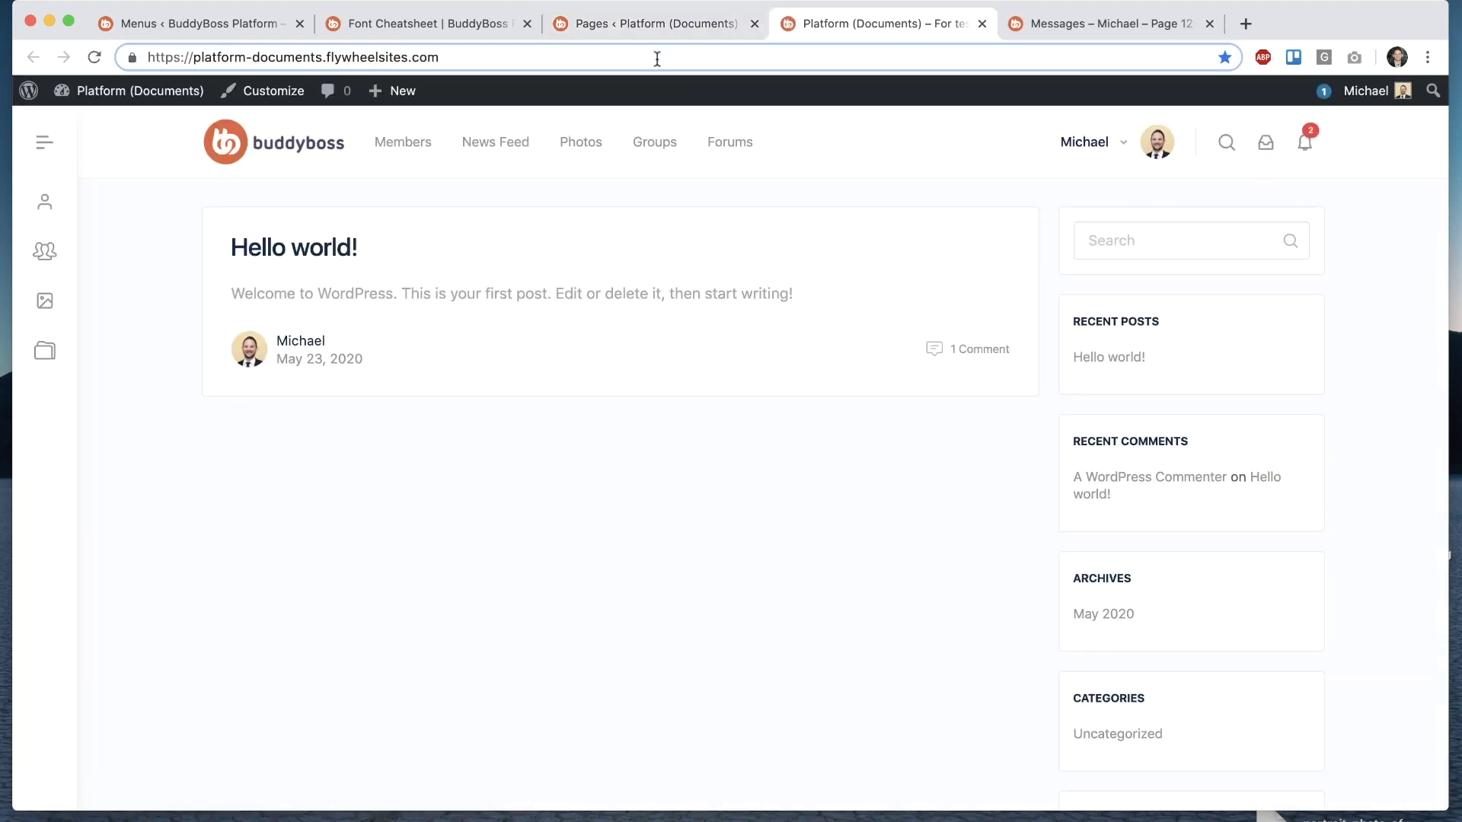
{"action": "type", "text": "/doc"}
{"action": "key", "text": "Return"}
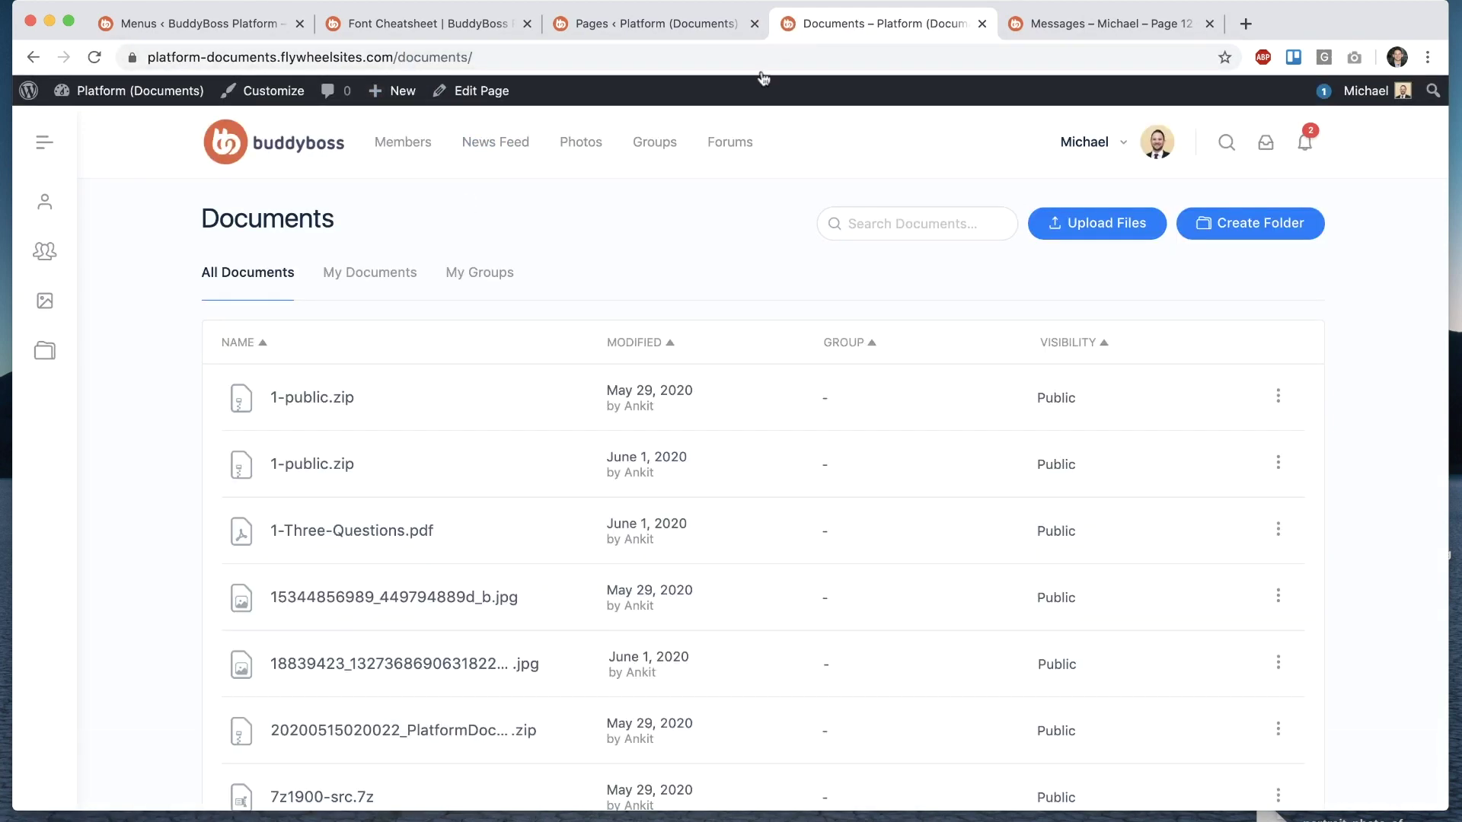
Step: Return to the admin tab and drag the localhost Documents settings window down-right to reveal the News Feed
{"action": "left_click", "coordinate": [705, 23]}
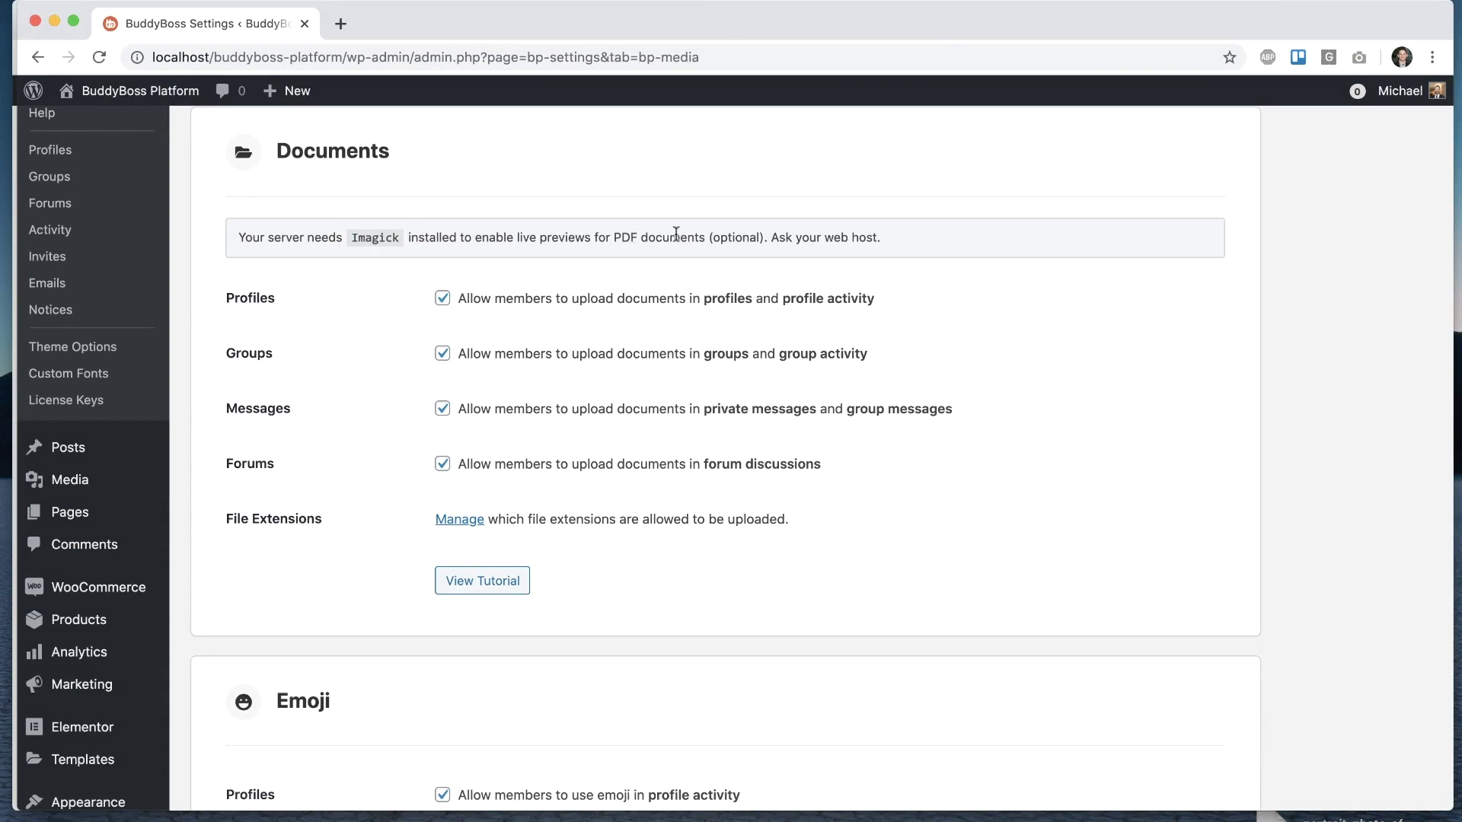
{"action": "left_click_drag", "start_coordinate": [484, 3], "coordinate": [479, 0]}
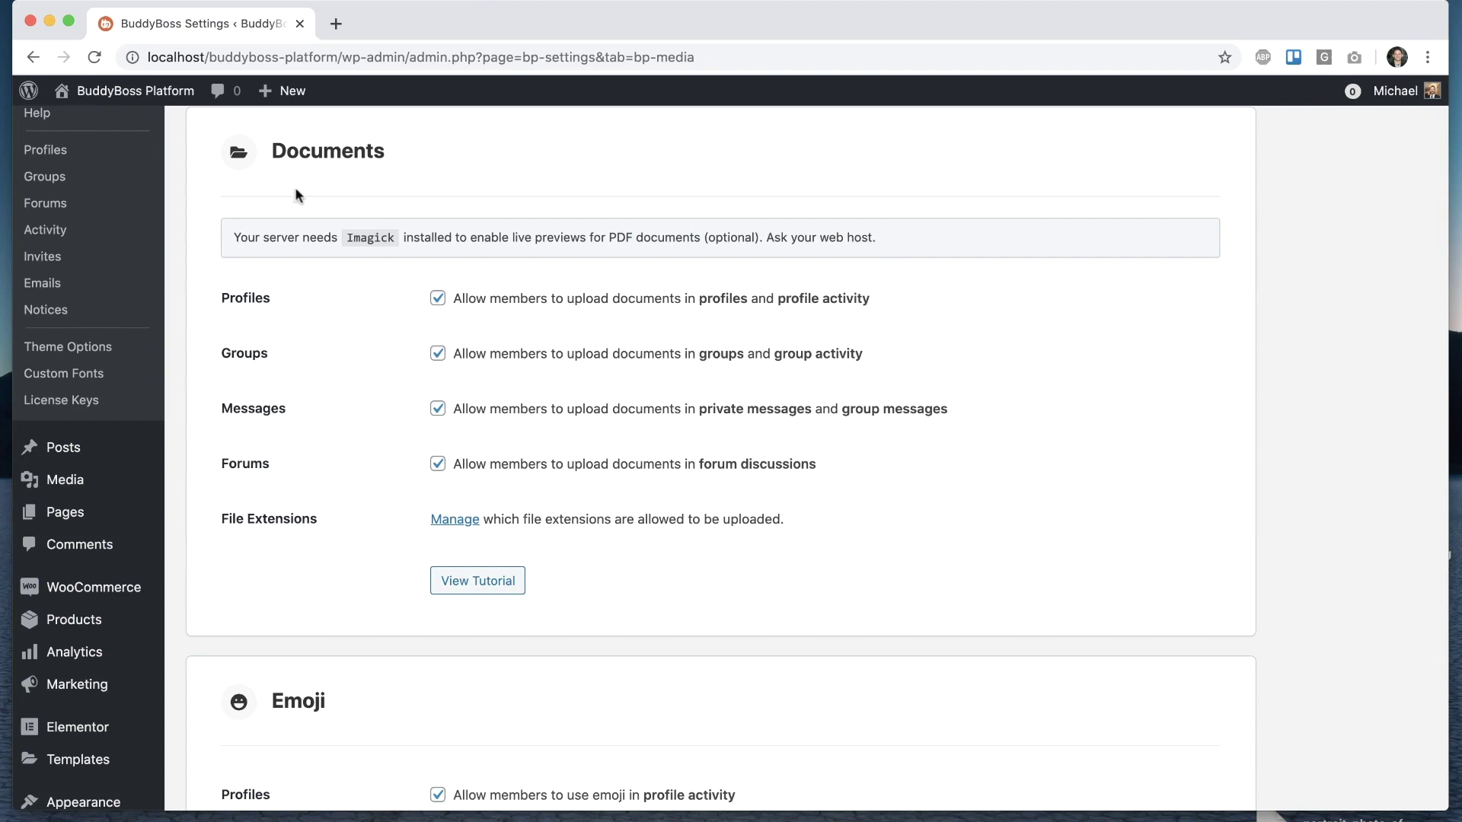
{"action": "left_click_drag", "start_coordinate": [344, 34], "coordinate": [1087, 200]}
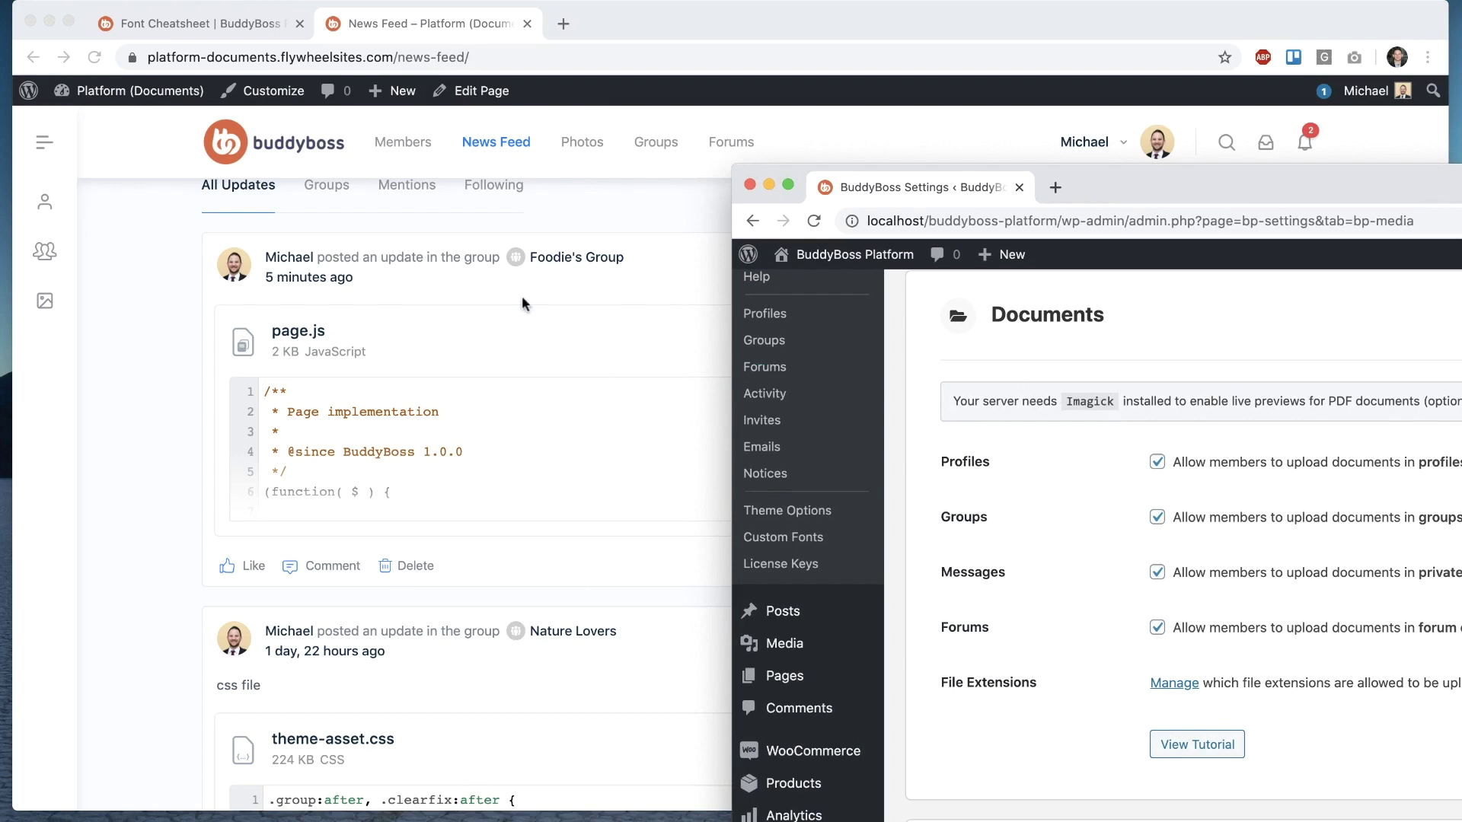
Step: Preview the instructions-for-adding-your-logo.pdf attachment in the News Feed, then close it
{"action": "left_click", "coordinate": [106, 409]}
{"action": "scroll", "coordinate": [144, 425], "scroll_direction": "down", "scroll_amount": 15}
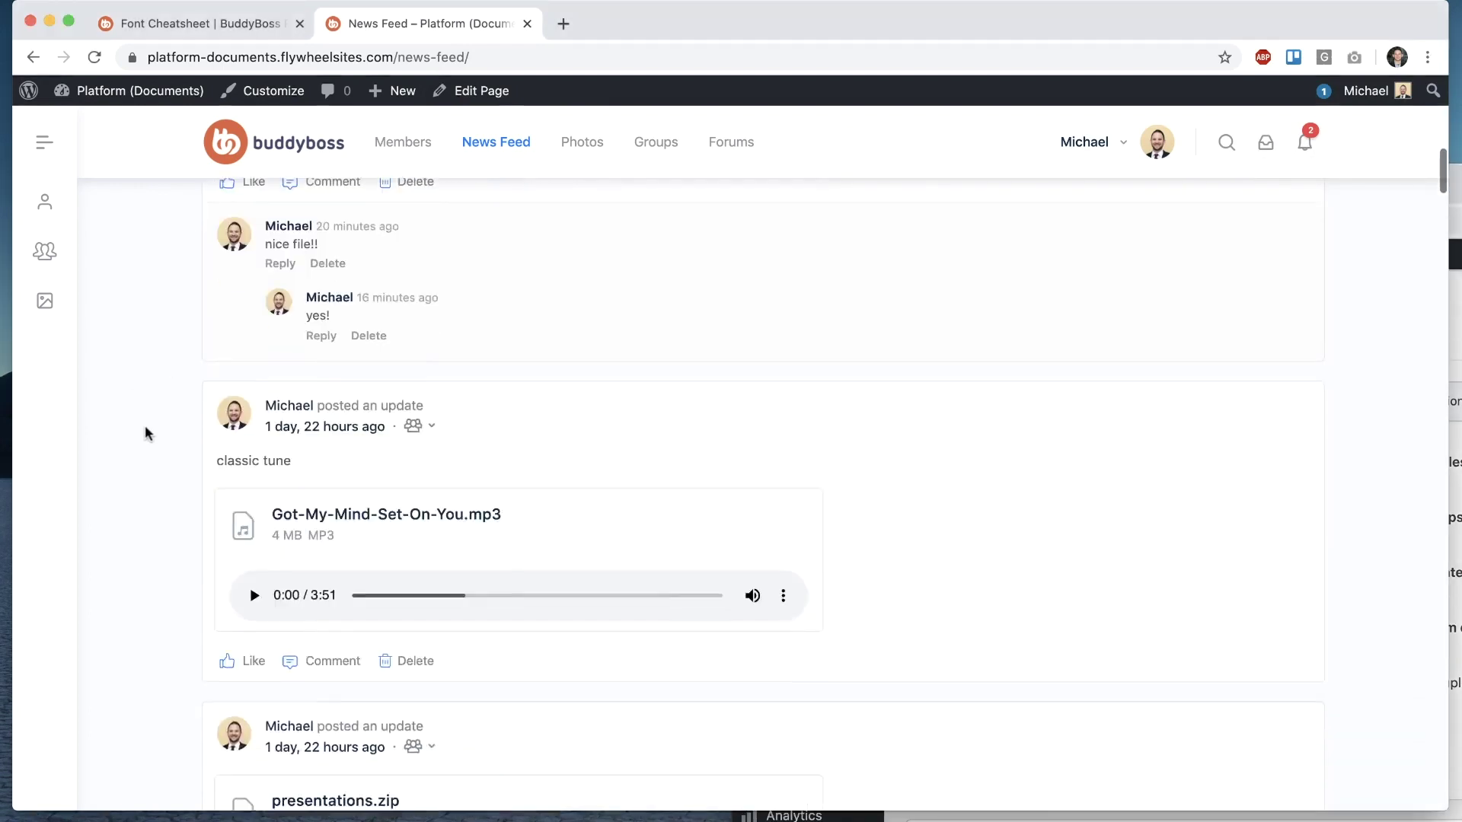
{"action": "scroll", "coordinate": [144, 429], "scroll_direction": "down", "scroll_amount": 5}
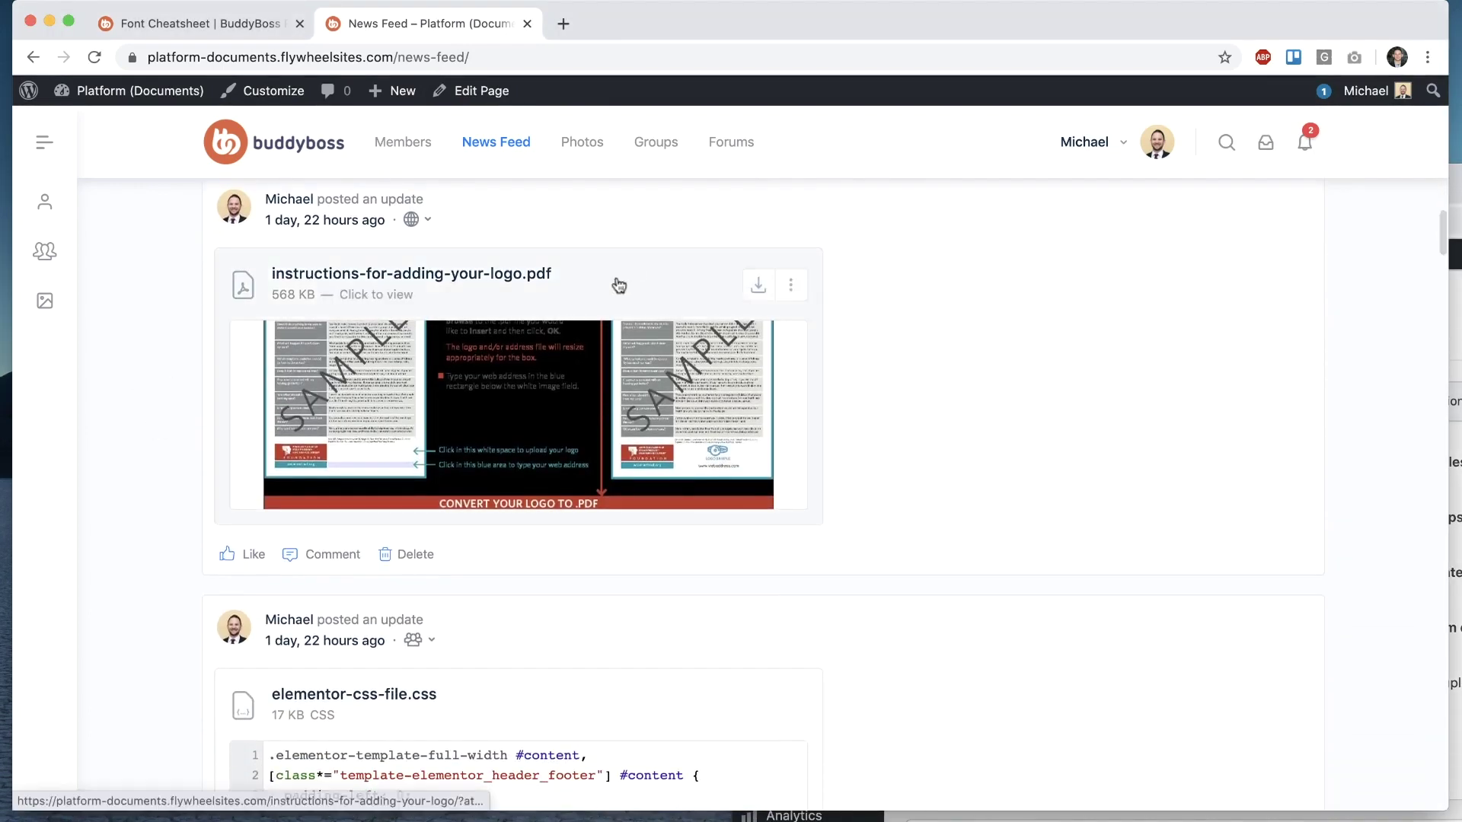
{"action": "left_click", "coordinate": [620, 284]}
{"action": "left_click", "coordinate": [1422, 101]}
Step: Preview and close presentations.zip, then bring the Documents settings window back full screen
{"action": "scroll", "coordinate": [920, 503], "scroll_direction": "up", "scroll_amount": 6}
{"action": "left_click", "coordinate": [510, 589]}
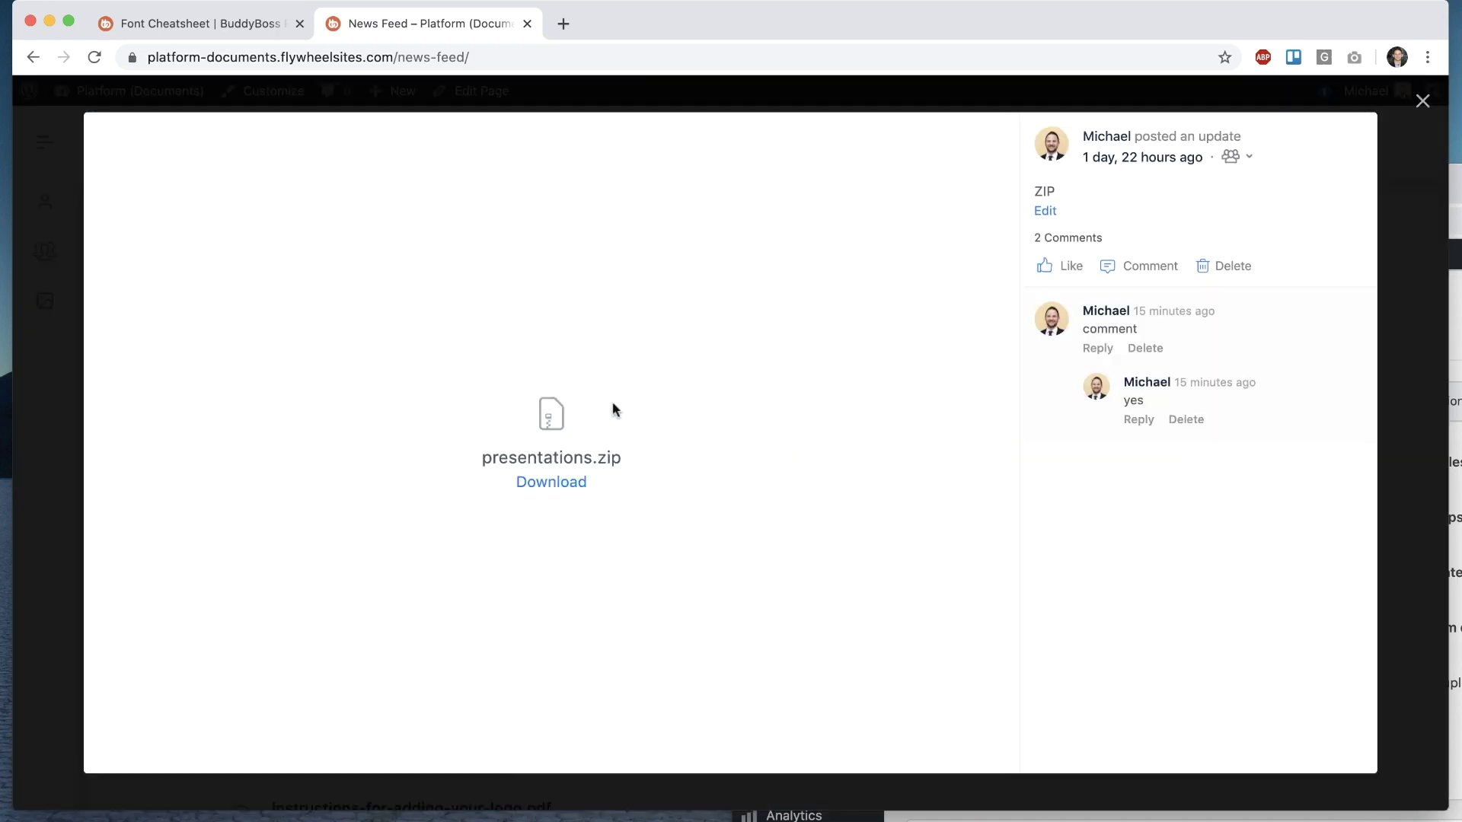
{"action": "left_click", "coordinate": [1430, 106]}
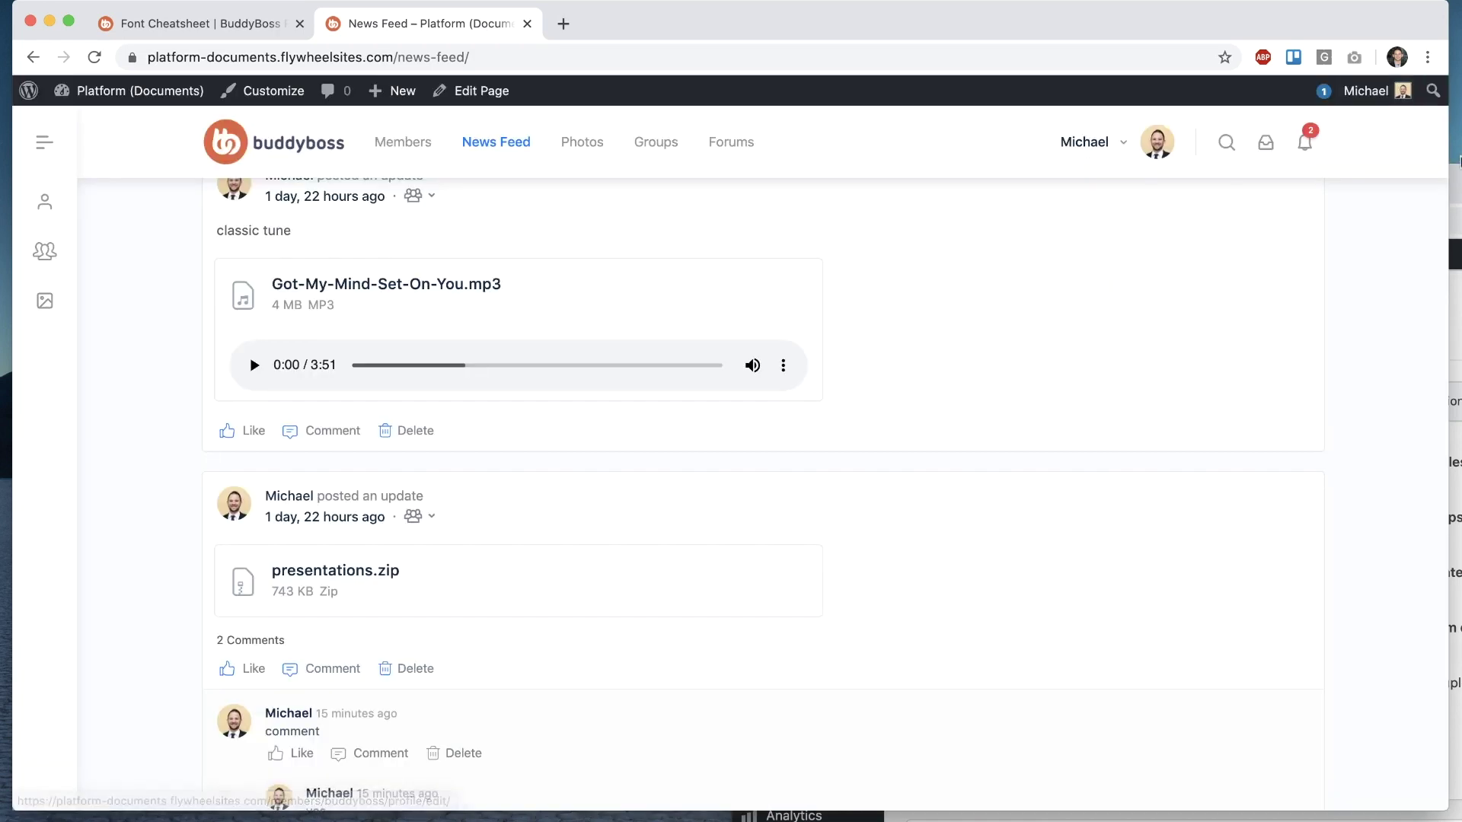
{"action": "left_click", "coordinate": [1451, 177]}
{"action": "left_click", "coordinate": [788, 184]}
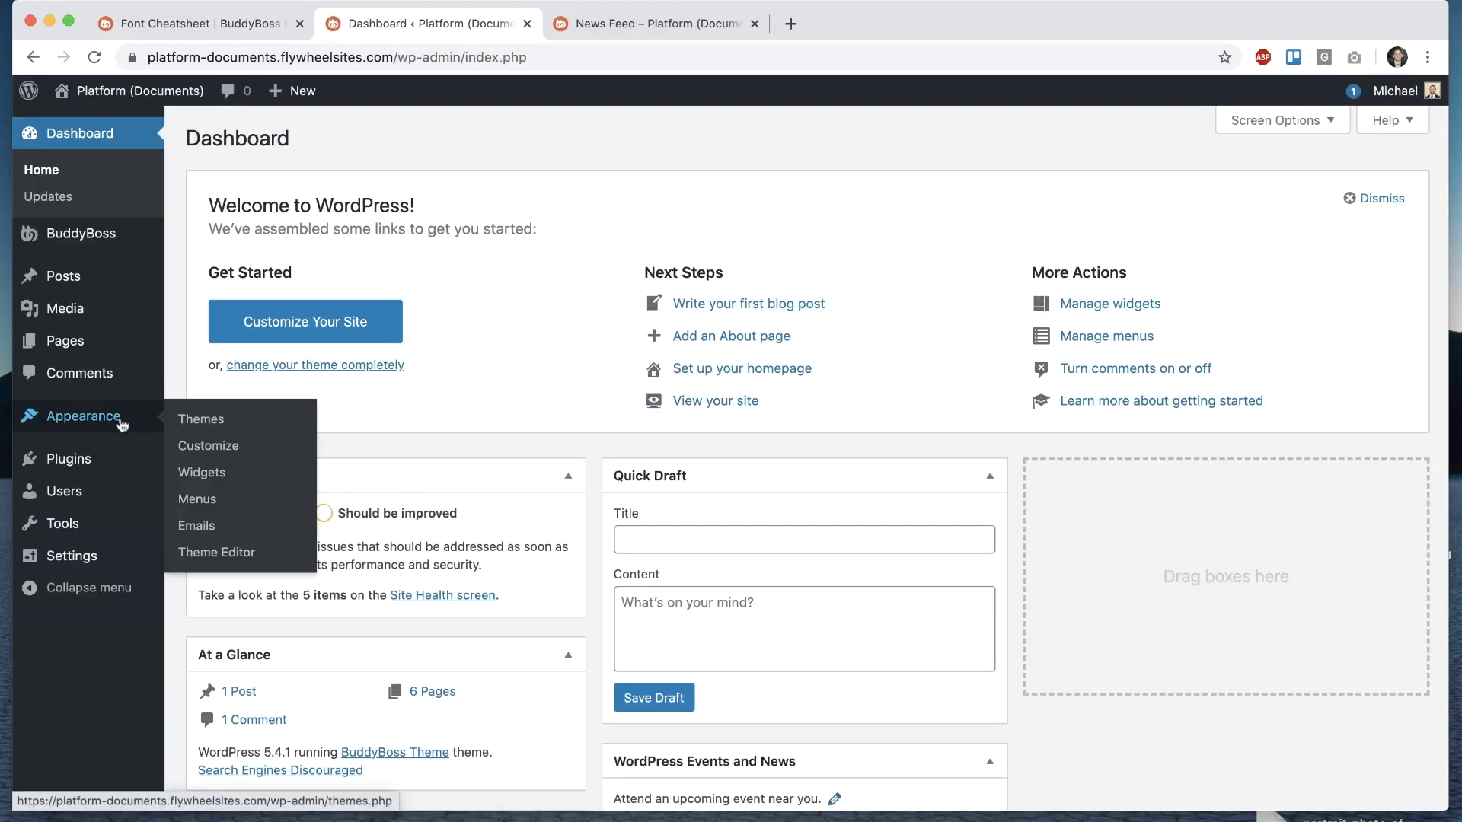
Step: Add the Documents page to the Titlebar menu and save the menu
{"action": "left_click", "coordinate": [217, 497]}
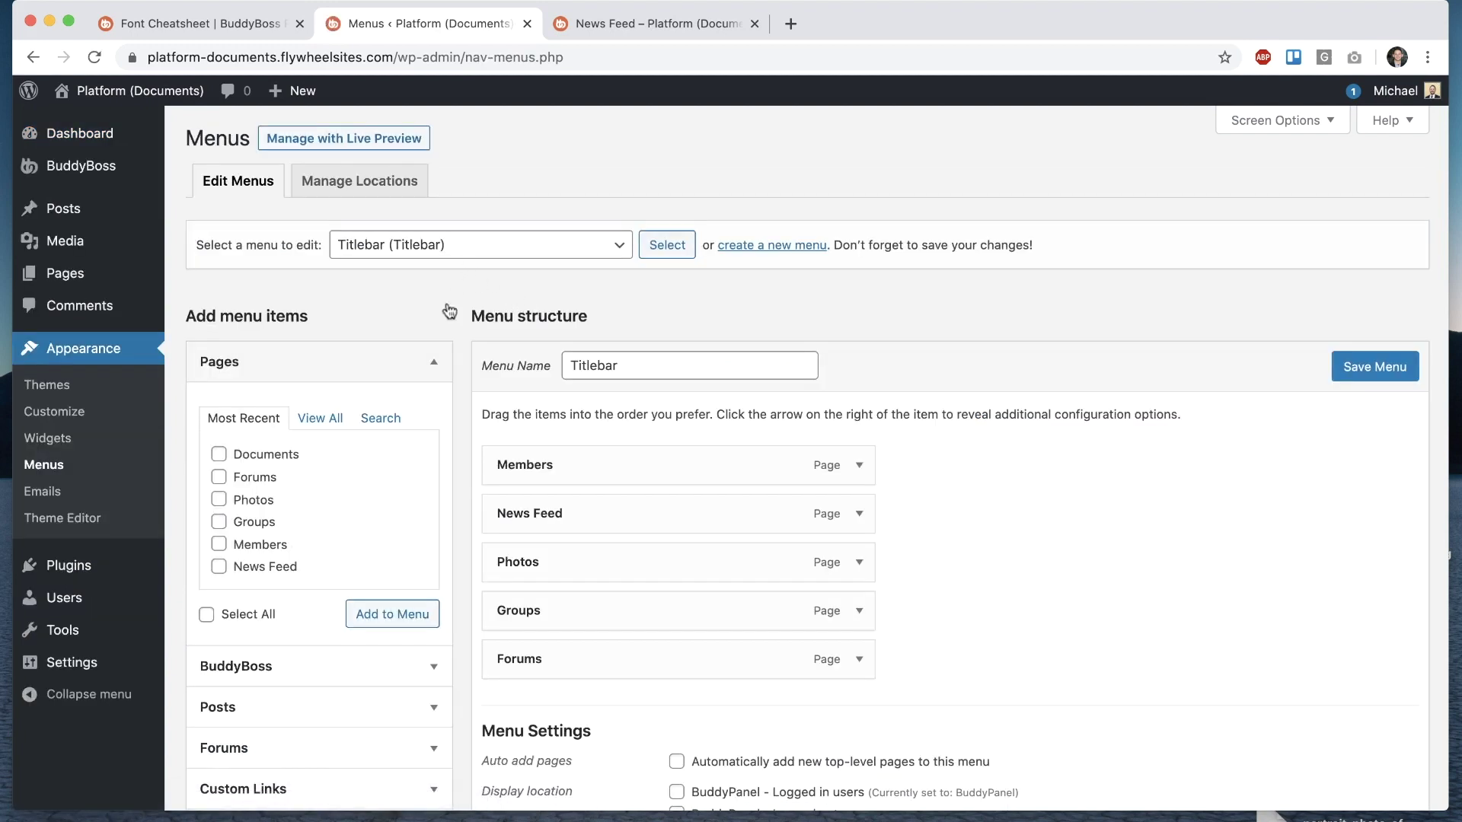
{"action": "left_click", "coordinate": [271, 454]}
{"action": "left_click", "coordinate": [384, 612]}
{"action": "left_click", "coordinate": [1375, 366]}
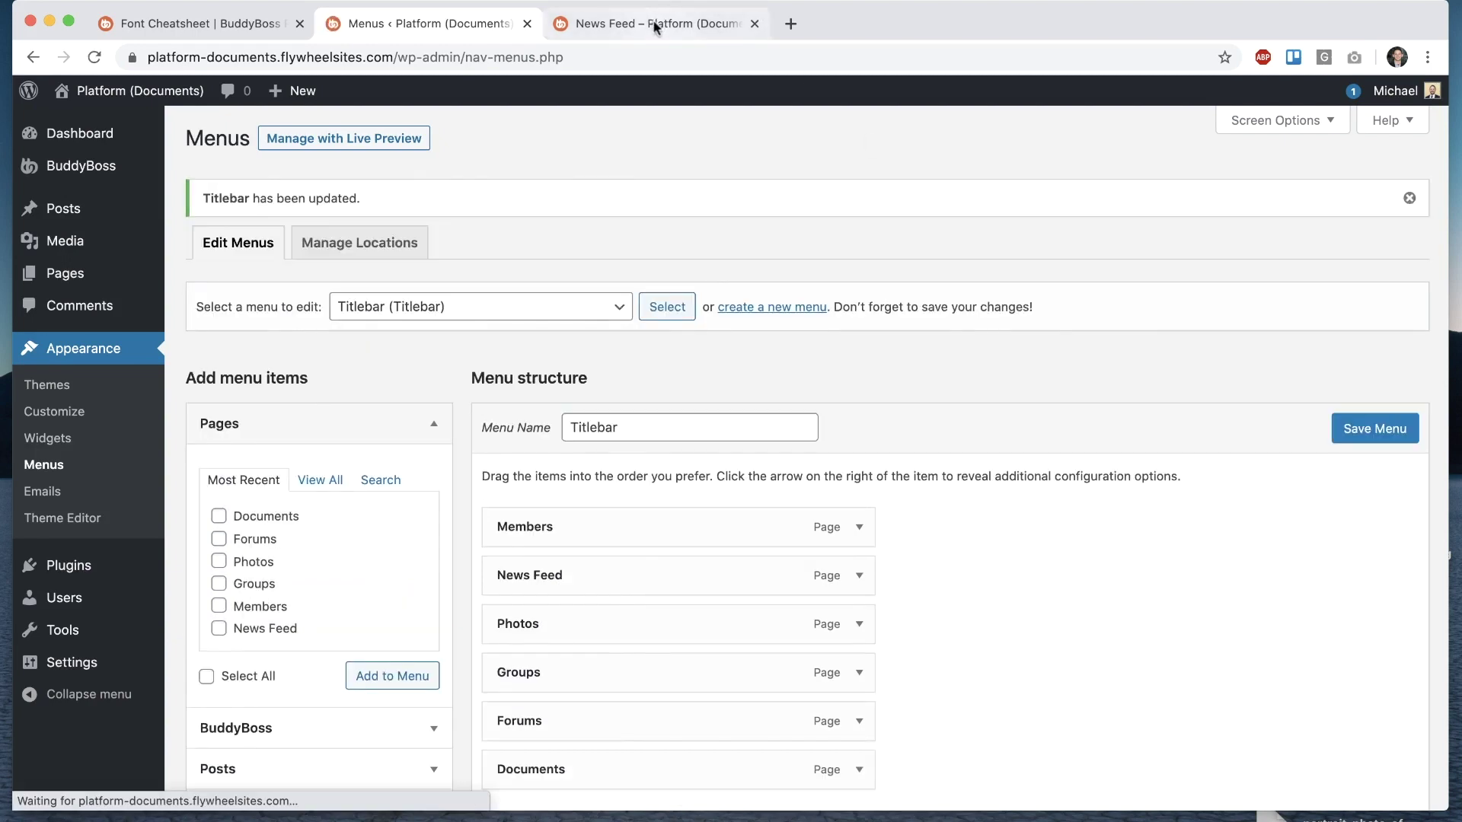
{"action": "left_click", "coordinate": [652, 23]}
{"action": "scroll", "coordinate": [628, 226], "scroll_direction": "down", "scroll_amount": 4}
{"action": "scroll", "coordinate": [628, 226], "scroll_direction": "up", "scroll_amount": 3}
{"action": "scroll", "coordinate": [627, 226], "scroll_direction": "up", "scroll_amount": 2}
Step: Select the BuddyPanel menu and load it for editing
{"action": "left_click", "coordinate": [426, 22]}
{"action": "left_click", "coordinate": [412, 307]}
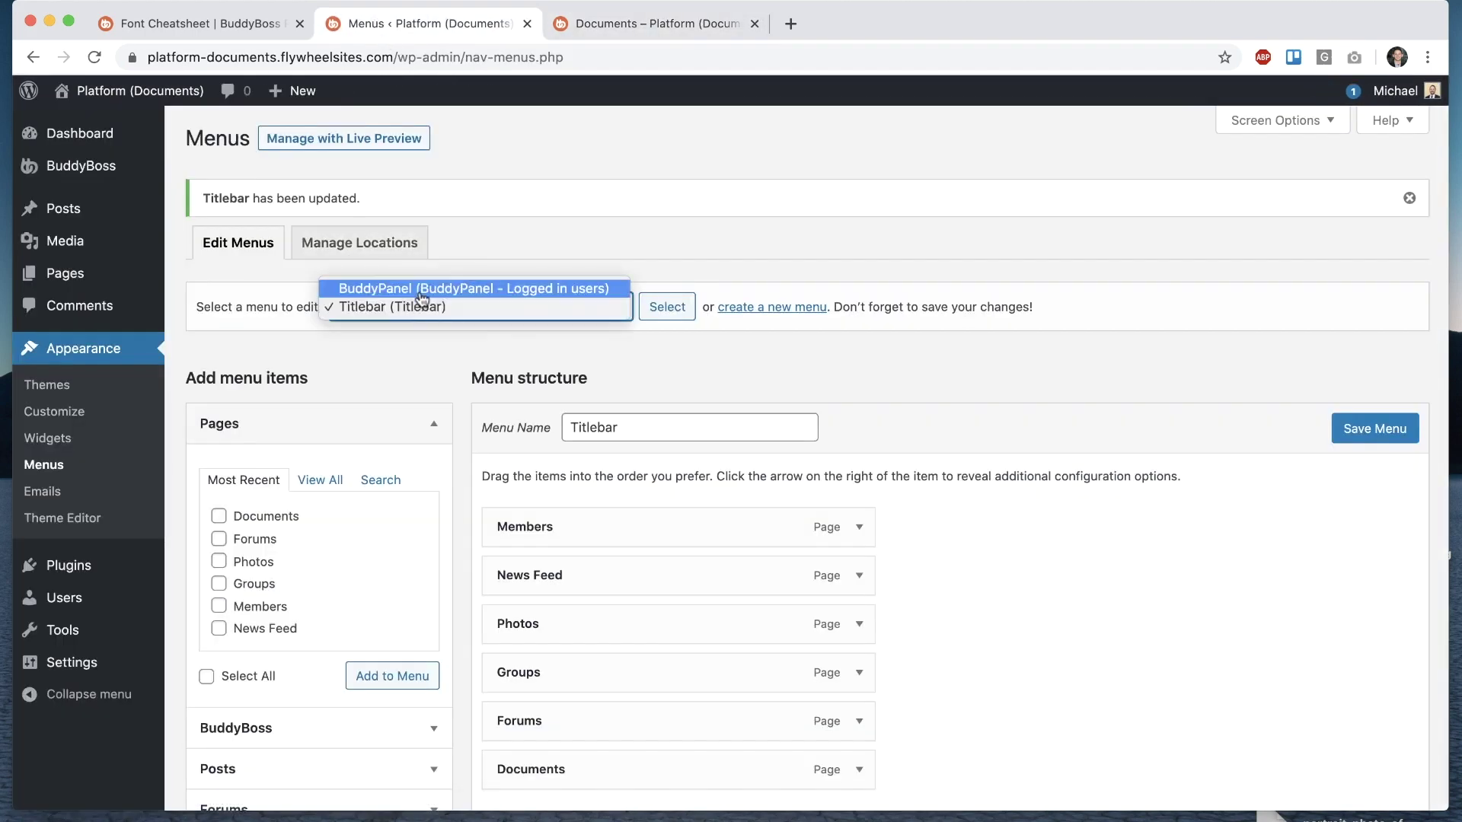
{"action": "left_click", "coordinate": [417, 289]}
{"action": "left_click", "coordinate": [666, 303]}
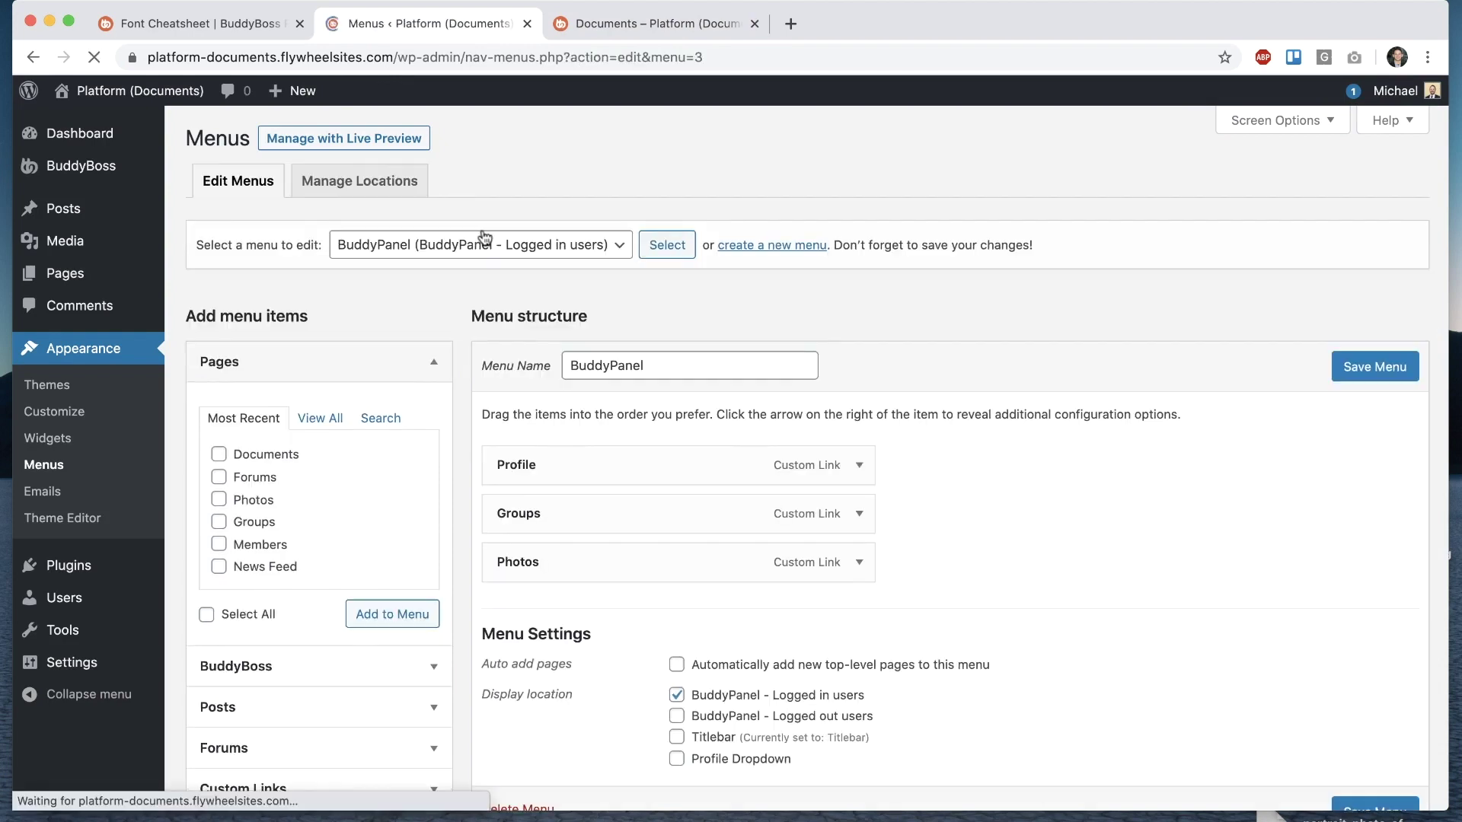
Step: Add the BuddyBoss logged-in Documents link to the BuddyPanel menu and save it
{"action": "left_click", "coordinate": [283, 667]}
{"action": "scroll", "coordinate": [310, 491], "scroll_direction": "down", "scroll_amount": 1}
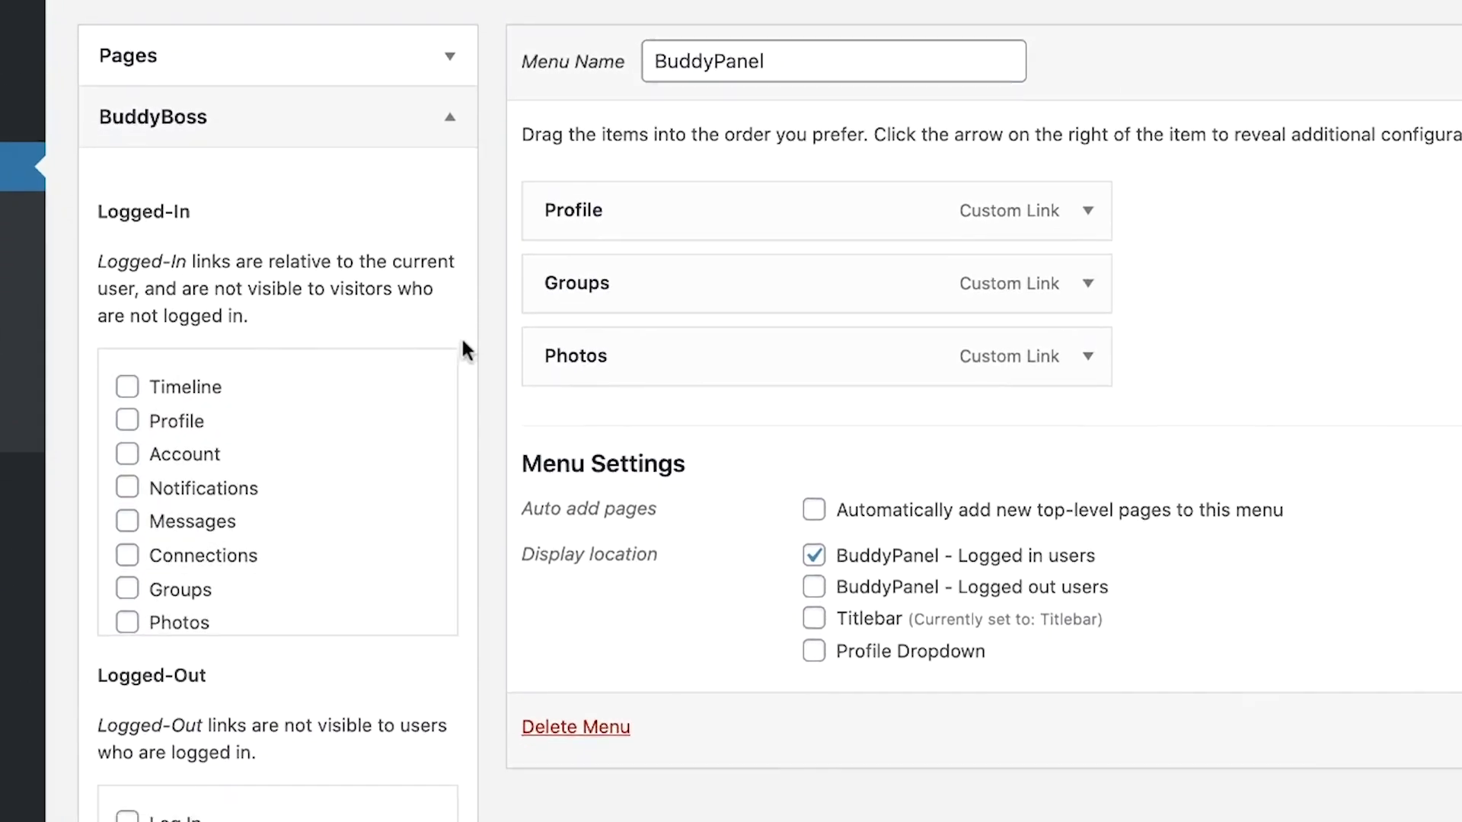
{"action": "scroll", "coordinate": [189, 427], "scroll_direction": "down", "scroll_amount": 3}
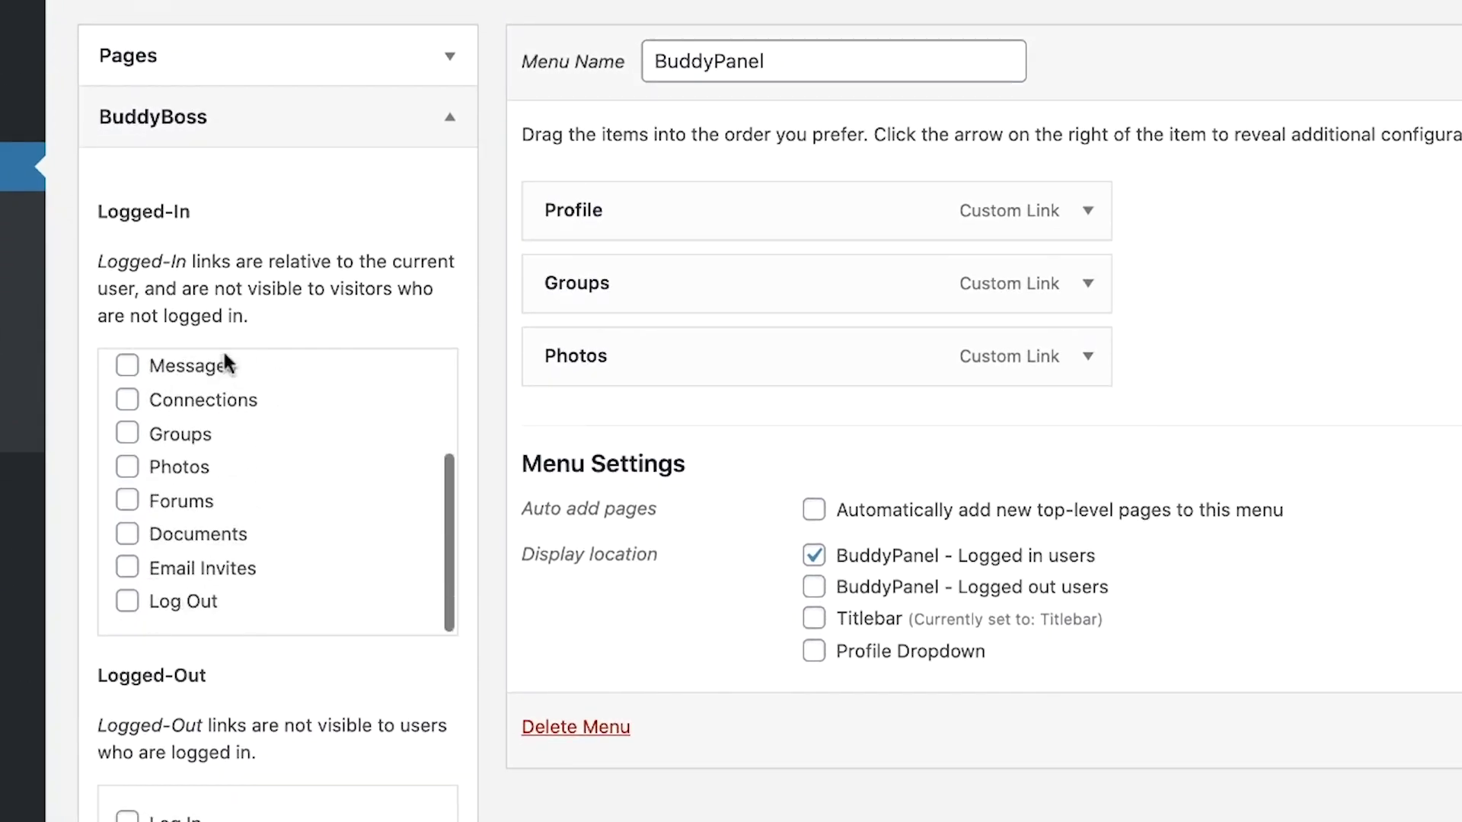
{"action": "scroll", "coordinate": [317, 353], "scroll_direction": "up", "scroll_amount": 1}
{"action": "scroll", "coordinate": [236, 426], "scroll_direction": "up", "scroll_amount": 2}
{"action": "scroll", "coordinate": [236, 487], "scroll_direction": "down", "scroll_amount": 2}
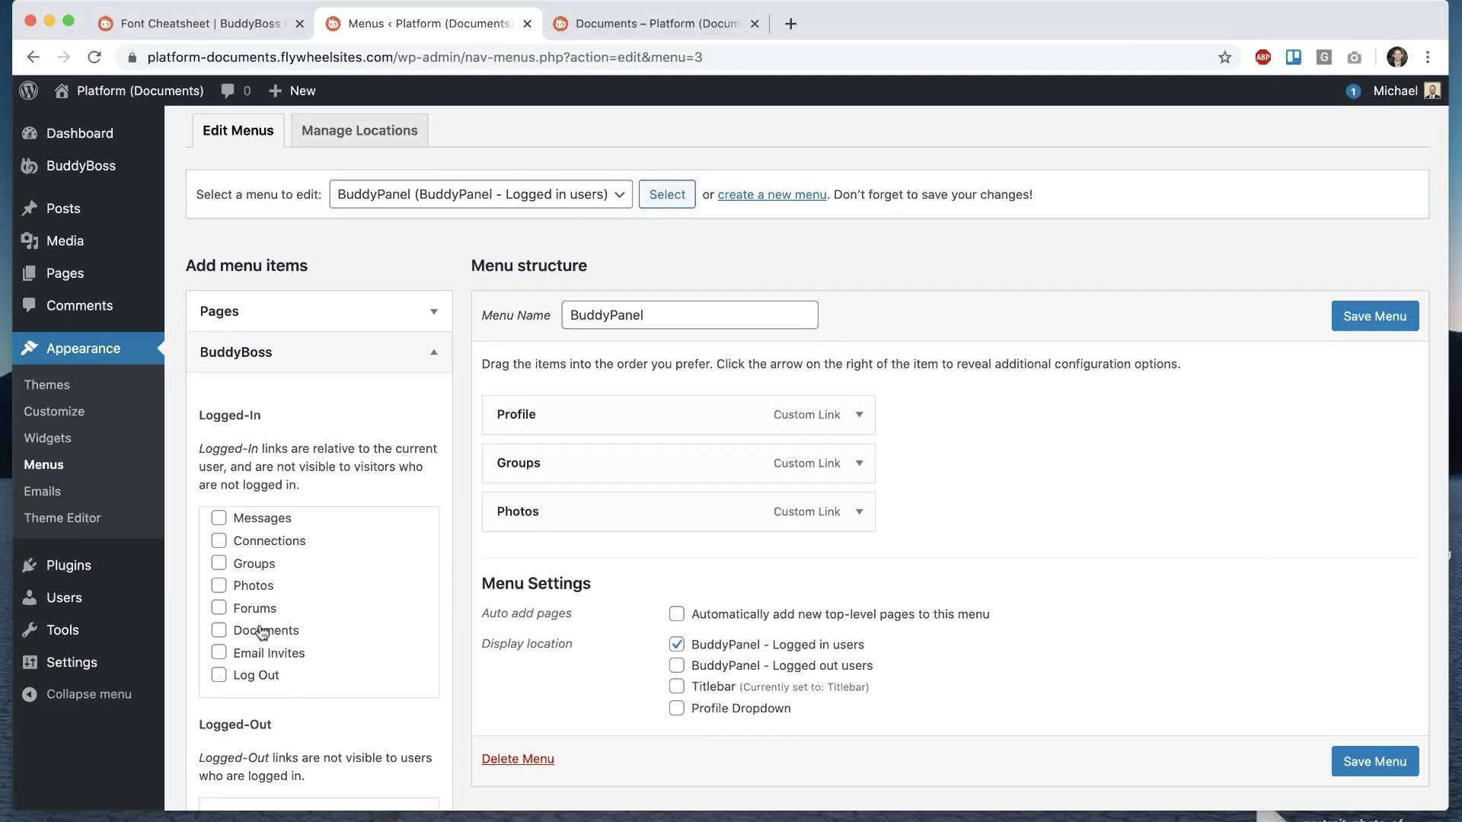
{"action": "left_click", "coordinate": [263, 632]}
{"action": "scroll", "coordinate": [479, 653], "scroll_direction": "down", "scroll_amount": 5}
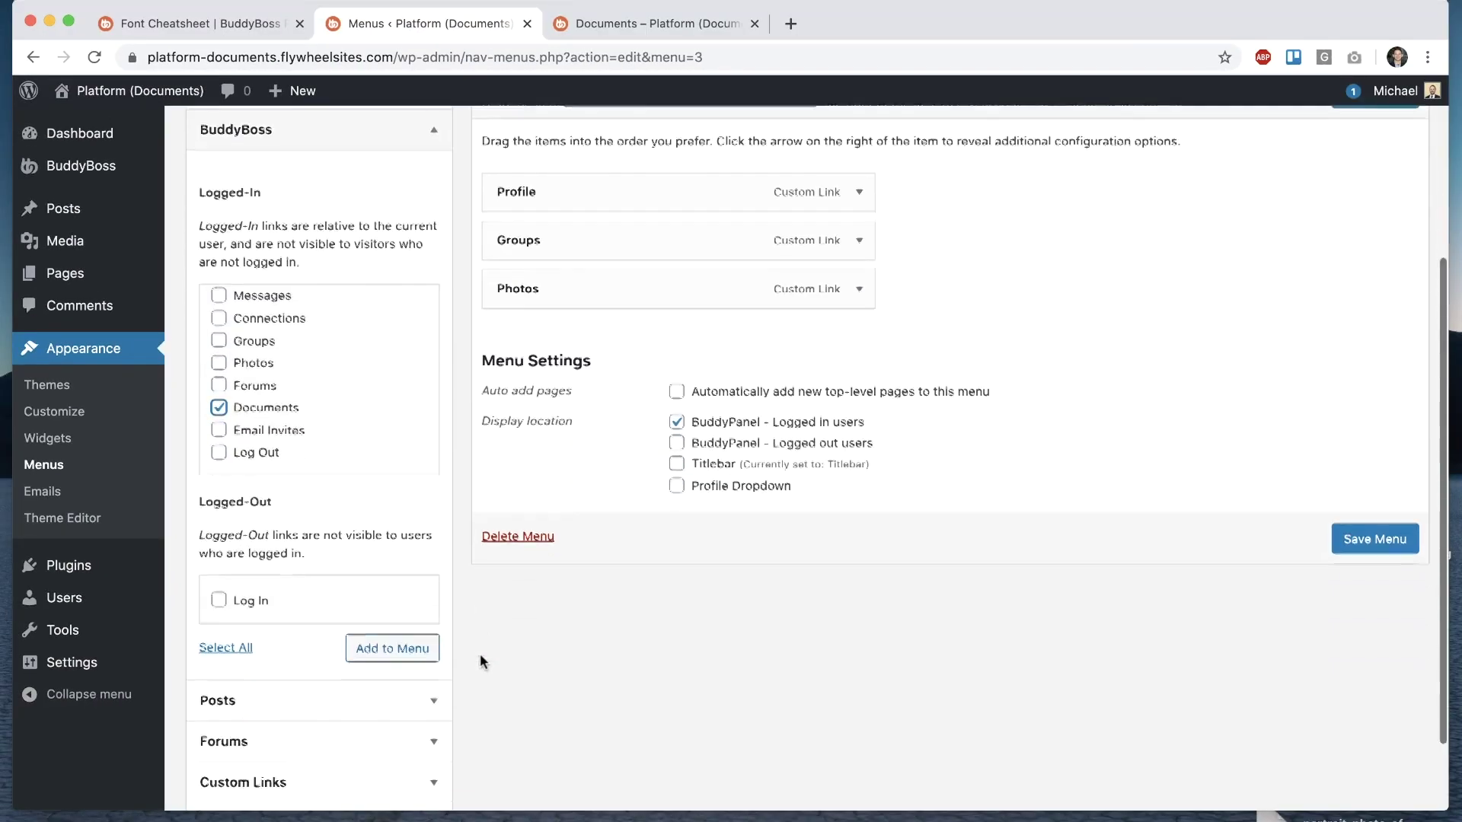
{"action": "left_click", "coordinate": [397, 593]}
{"action": "scroll", "coordinate": [913, 521], "scroll_direction": "up", "scroll_amount": 3}
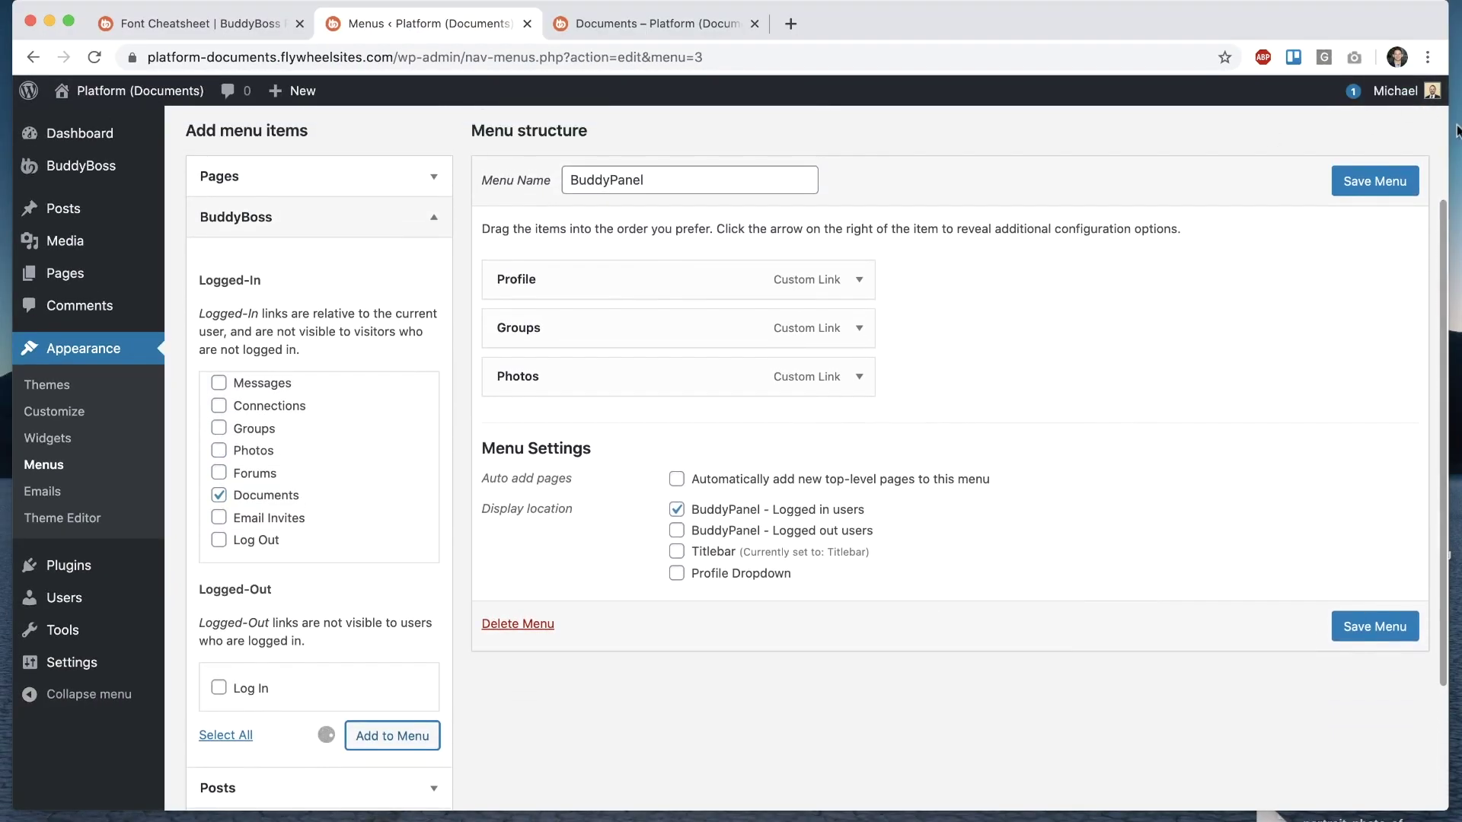
{"action": "left_click", "coordinate": [1372, 180]}
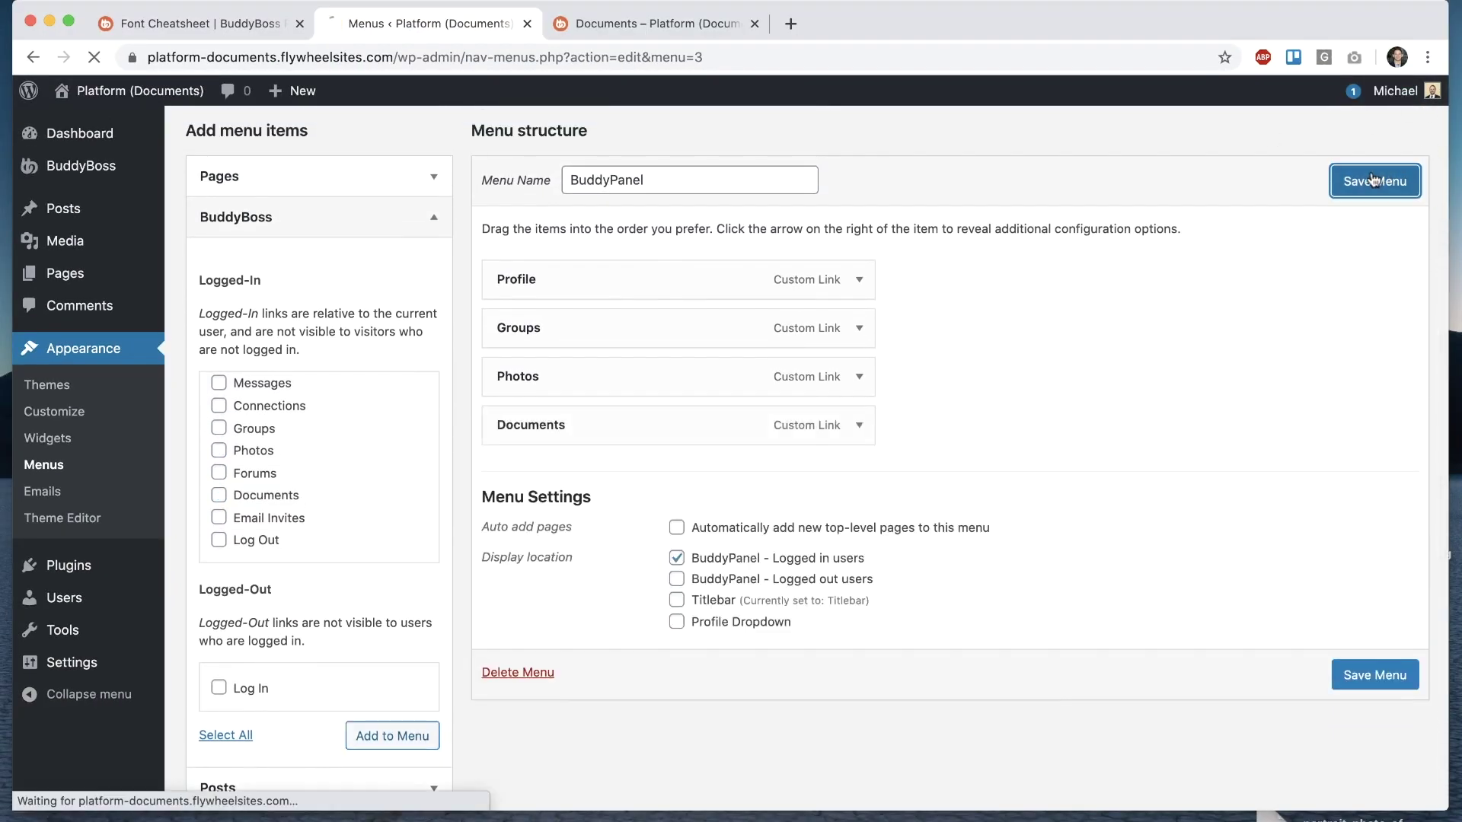
Step: Reload the site's Documents page and open your own Documents from the BuddyPanel folder icon
{"action": "left_click", "coordinate": [666, 20]}
{"action": "key", "text": "super+r"}
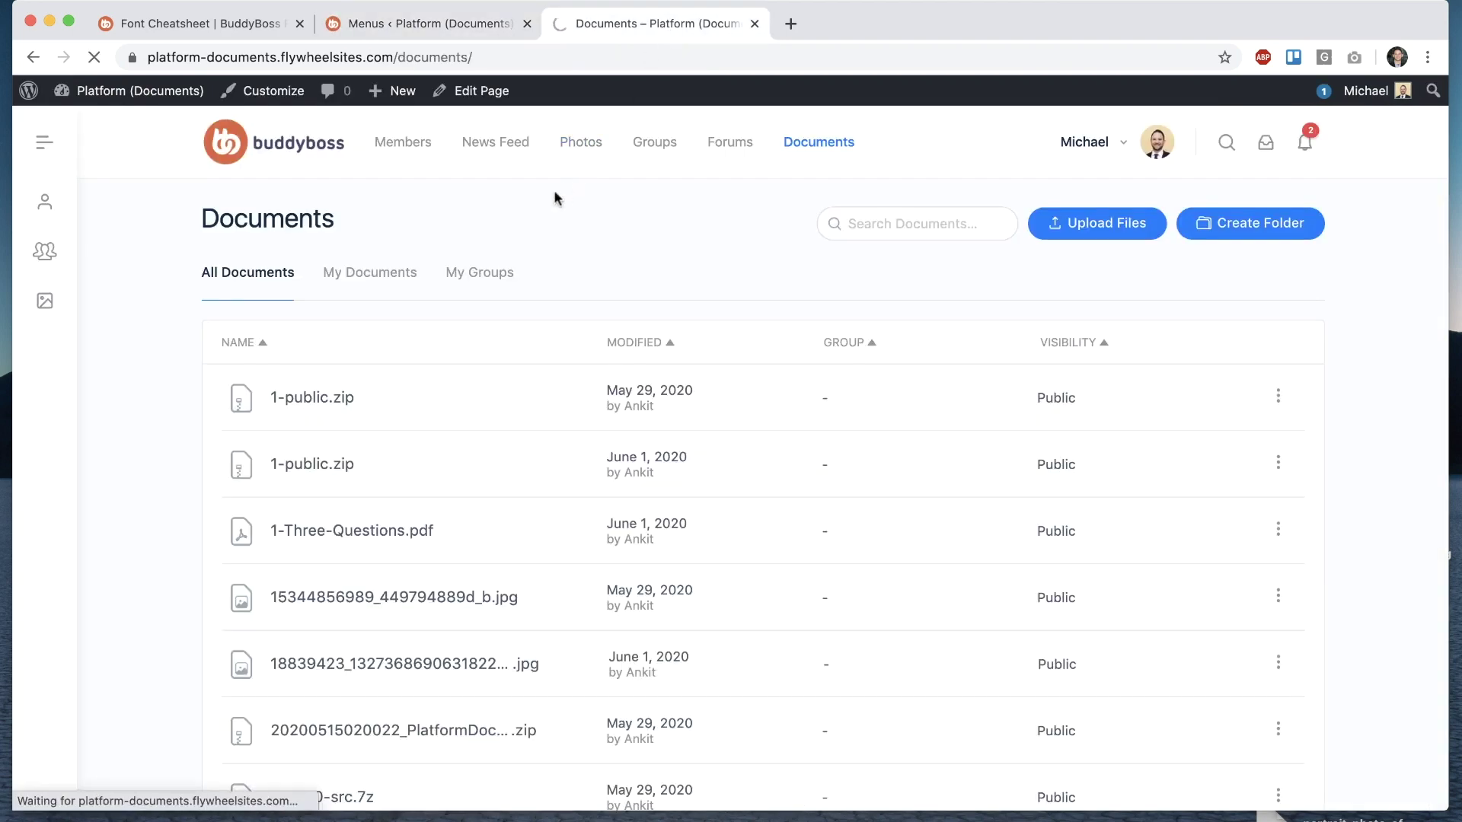
{"action": "left_click", "coordinate": [61, 350]}
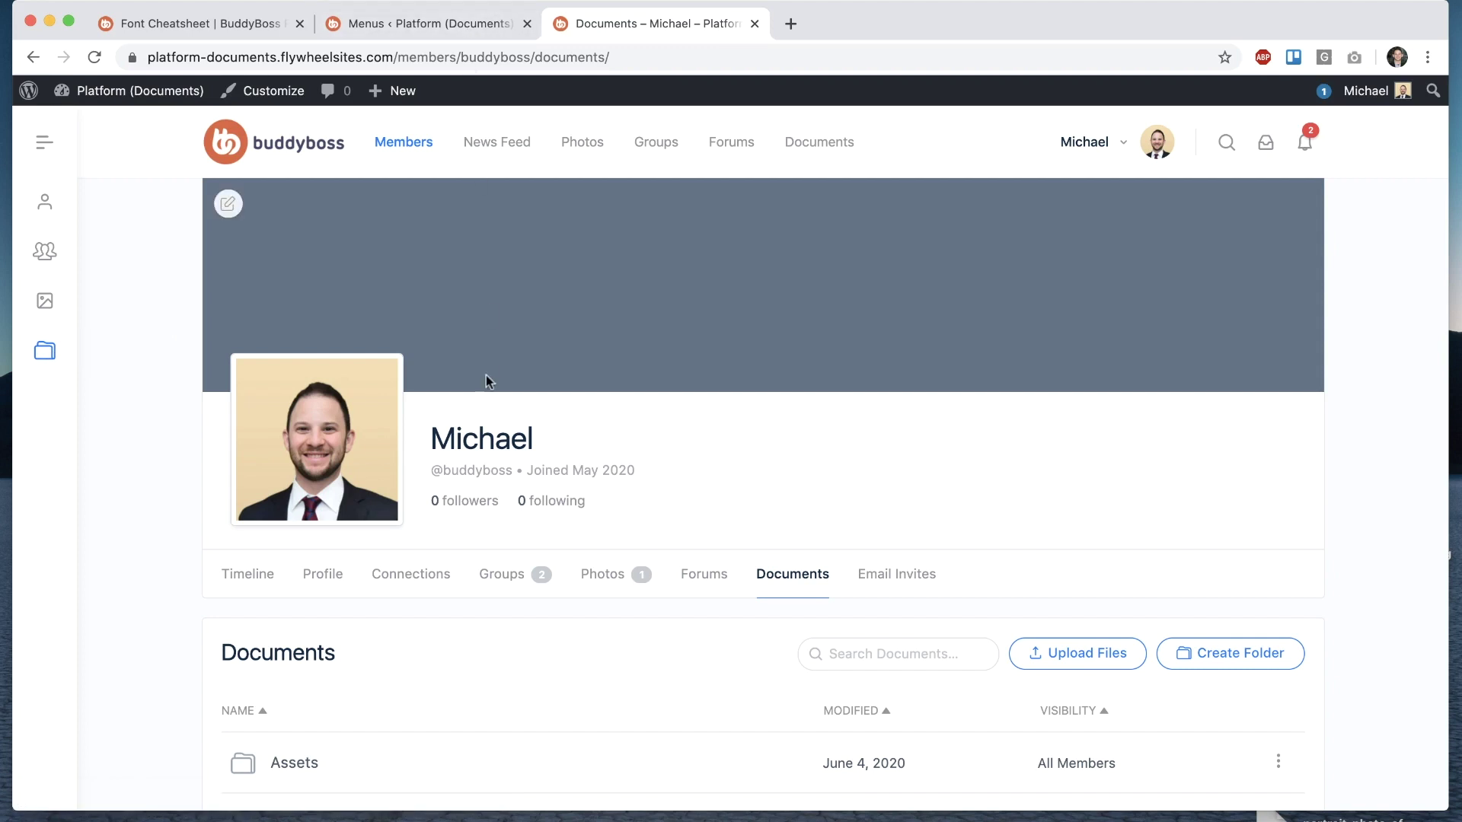
Step: Open your profile Timeline and scroll through the activity
{"action": "left_click", "coordinate": [248, 576]}
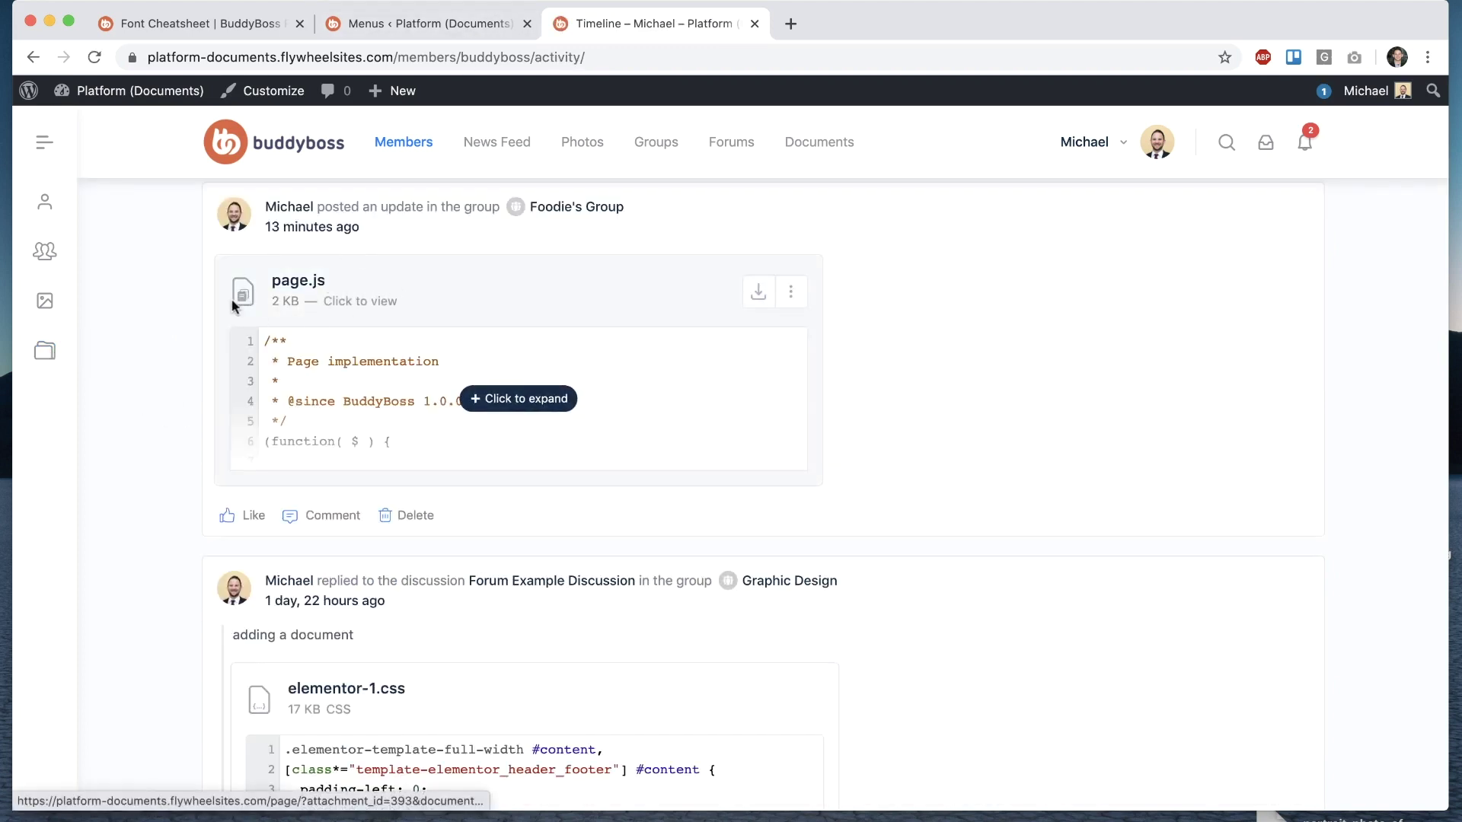
{"action": "scroll", "coordinate": [198, 358], "scroll_direction": "down", "scroll_amount": 5}
{"action": "scroll", "coordinate": [163, 418], "scroll_direction": "down", "scroll_amount": 10}
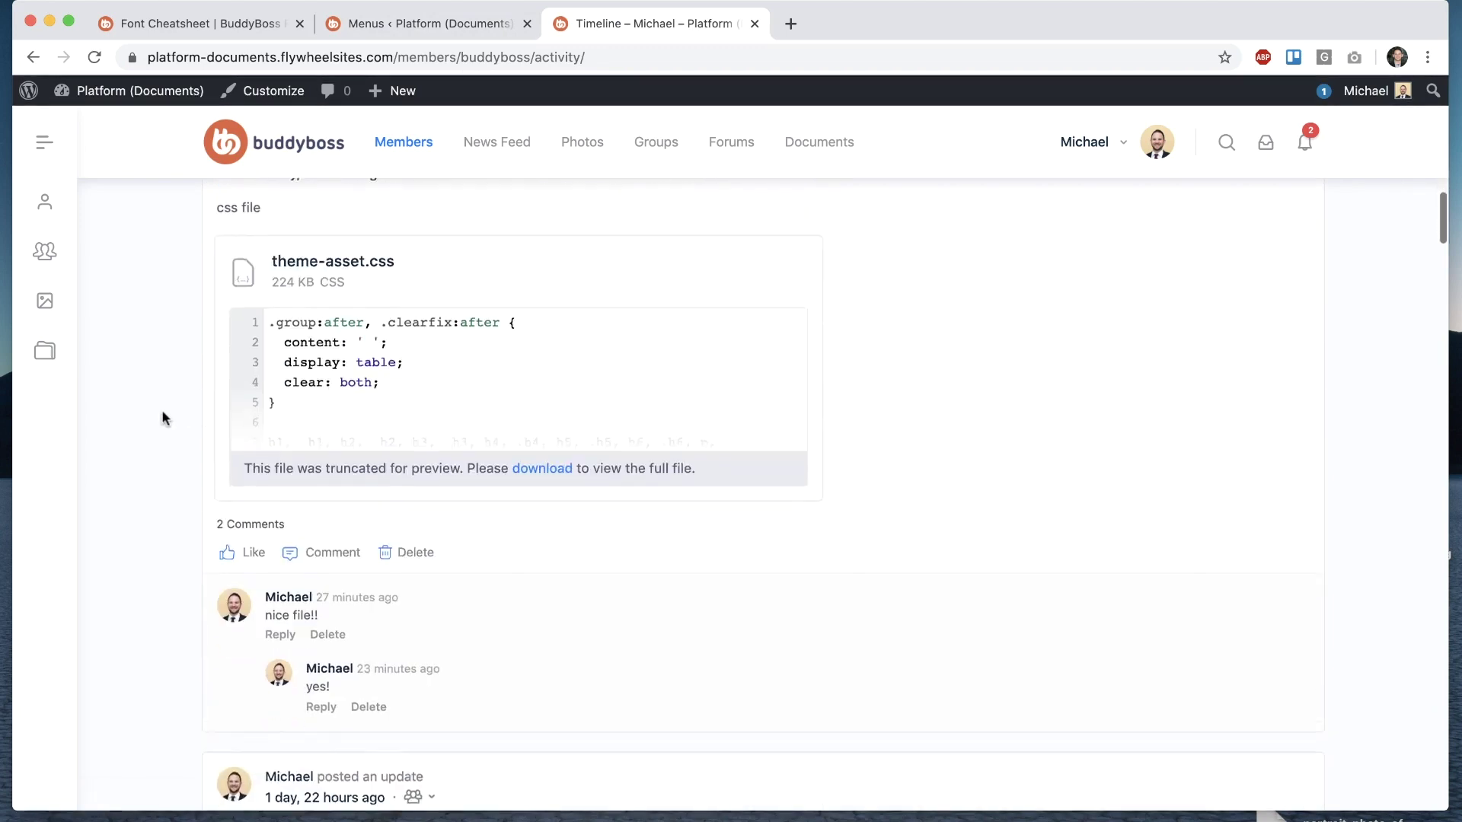
Step: Expand the BuddyPanel Documents menu item and open its icon picker filtered to File Types icons
{"action": "left_click", "coordinate": [361, 27]}
{"action": "scroll", "coordinate": [807, 548], "scroll_direction": "down", "scroll_amount": 2}
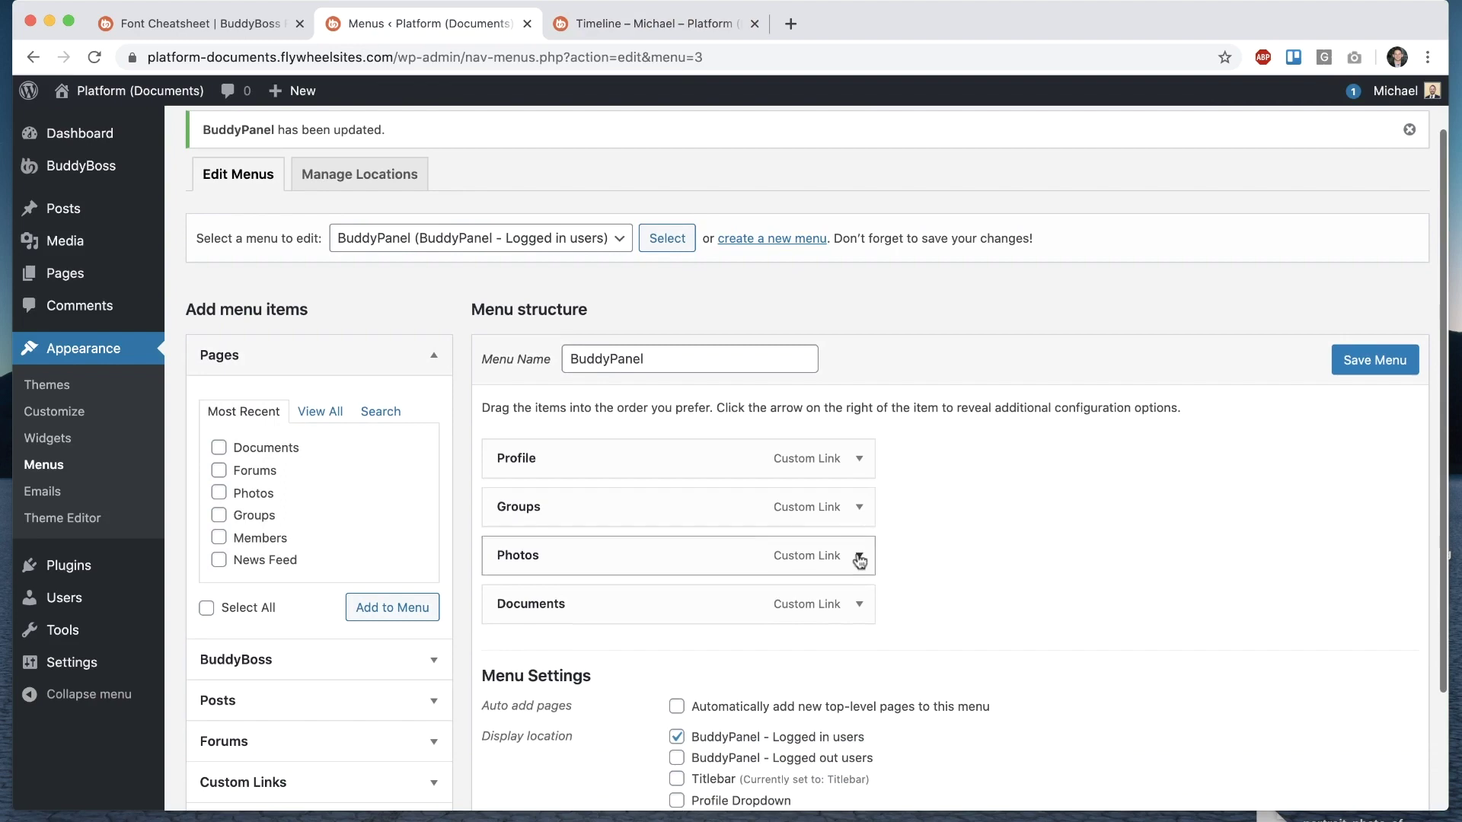
{"action": "left_click", "coordinate": [860, 606]}
{"action": "scroll", "coordinate": [861, 601], "scroll_direction": "down", "scroll_amount": 4}
{"action": "left_click", "coordinate": [554, 586]}
{"action": "left_click", "coordinate": [163, 198]}
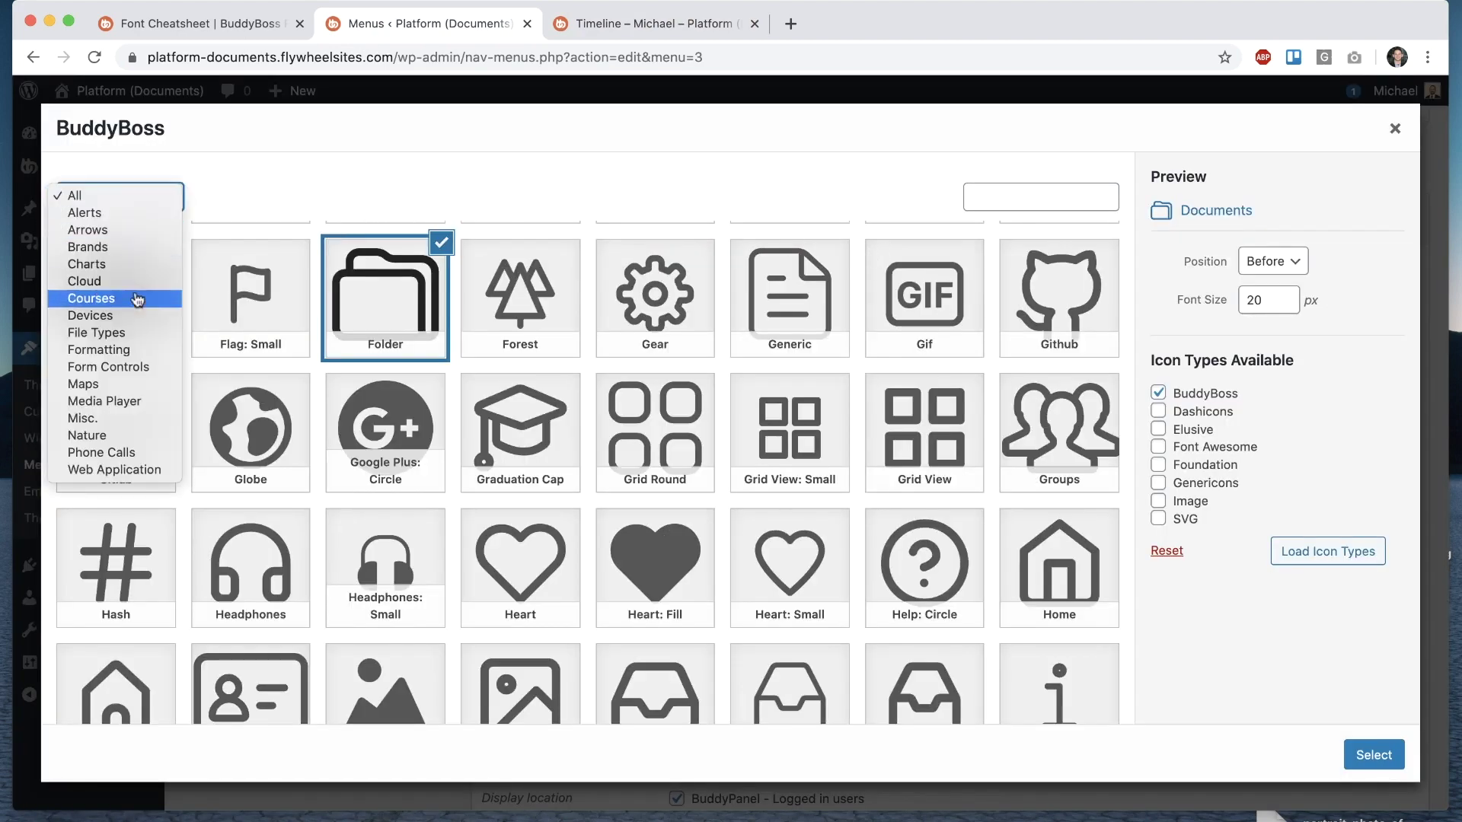
{"action": "left_click", "coordinate": [333, 207]}
{"action": "scroll", "coordinate": [288, 313], "scroll_direction": "up", "scroll_amount": 5}
{"action": "scroll", "coordinate": [982, 467], "scroll_direction": "down", "scroll_amount": 10}
{"action": "scroll", "coordinate": [525, 527], "scroll_direction": "up", "scroll_amount": 10}
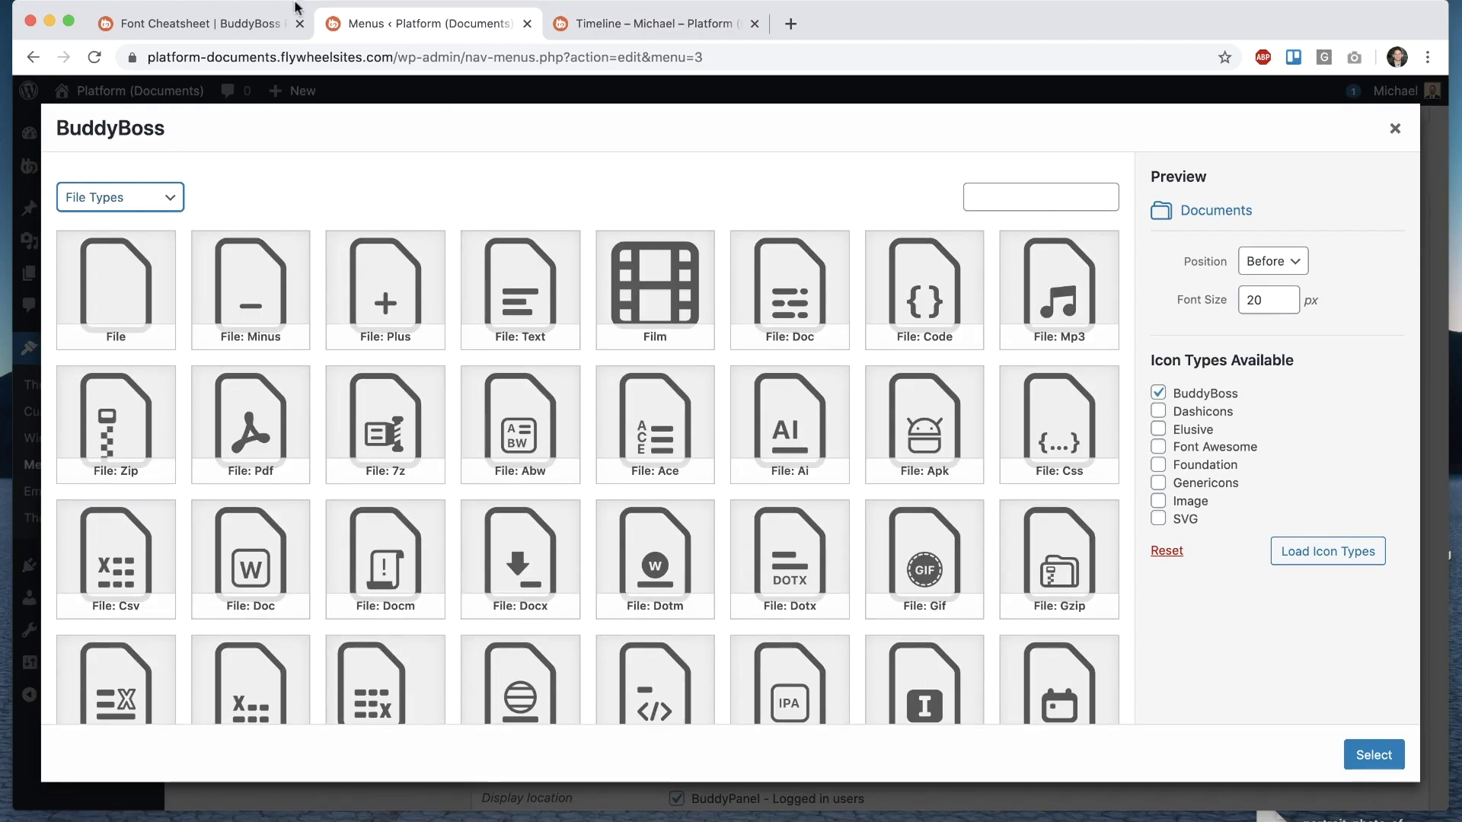
Step: Switch to the BuddyBoss Font Cheatsheet page and browse its icon list
{"action": "left_click", "coordinate": [257, 30]}
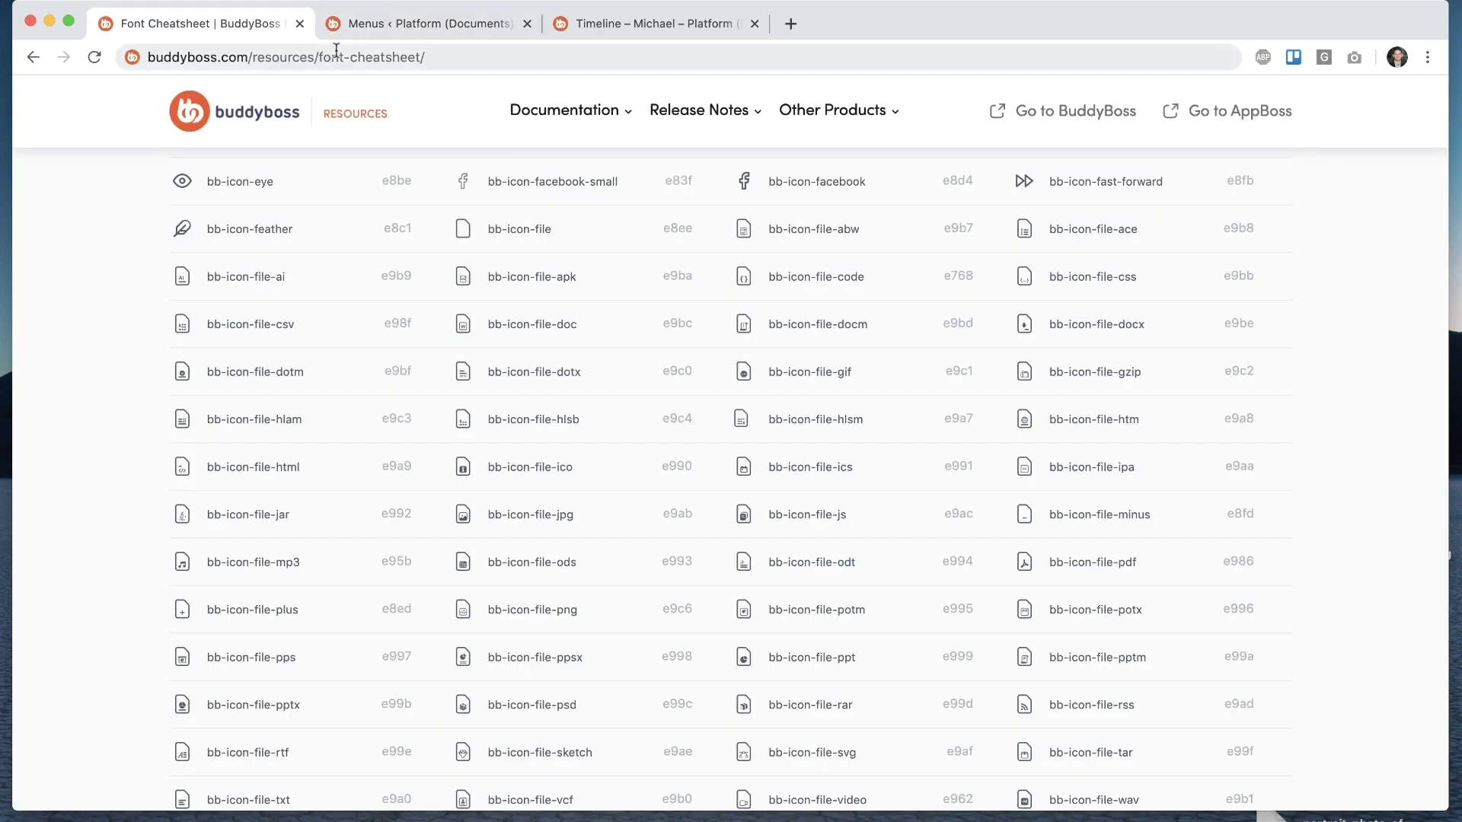
{"action": "left_click", "coordinate": [425, 59]}
{"action": "left_click", "coordinate": [107, 290]}
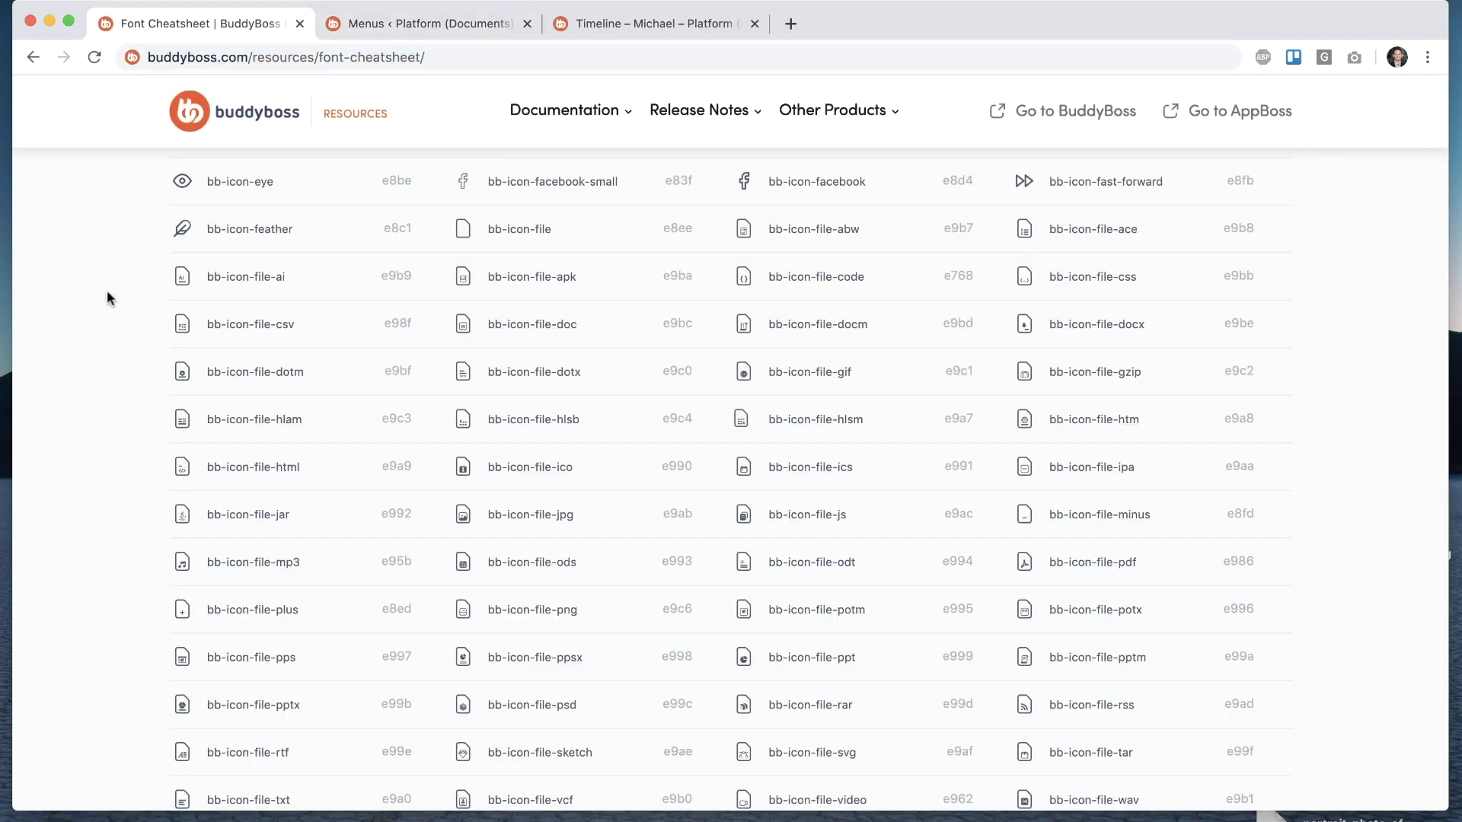
{"action": "scroll", "coordinate": [561, 375], "scroll_direction": "down", "scroll_amount": 10}
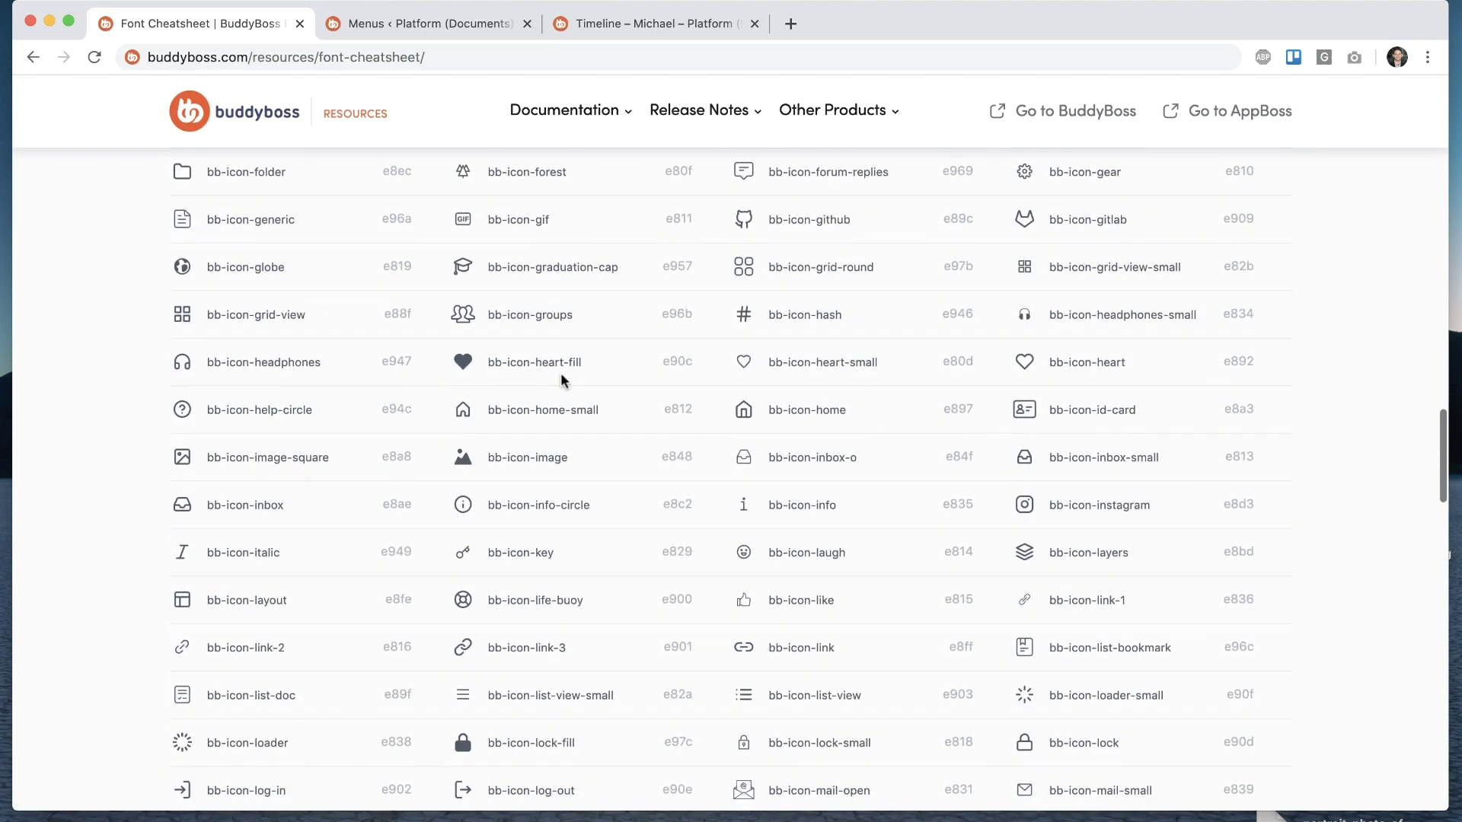
{"action": "scroll", "coordinate": [561, 374], "scroll_direction": "up", "scroll_amount": 7}
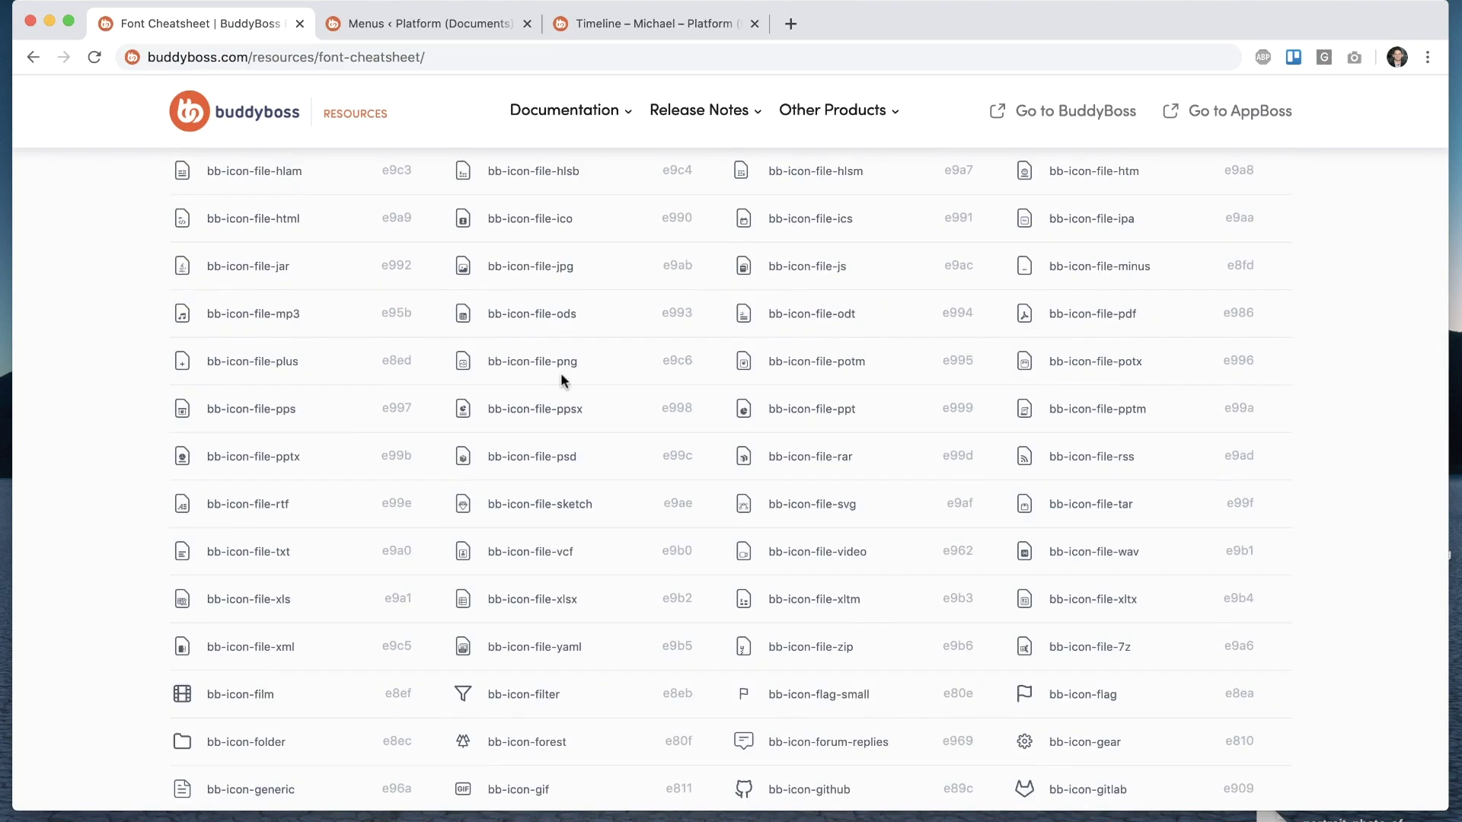
Step: Search the cheatsheet for 'file' and review the bb-icon-file icon names and codes
{"action": "key", "text": "ctrl+f"}
{"action": "type", "text": "file"}
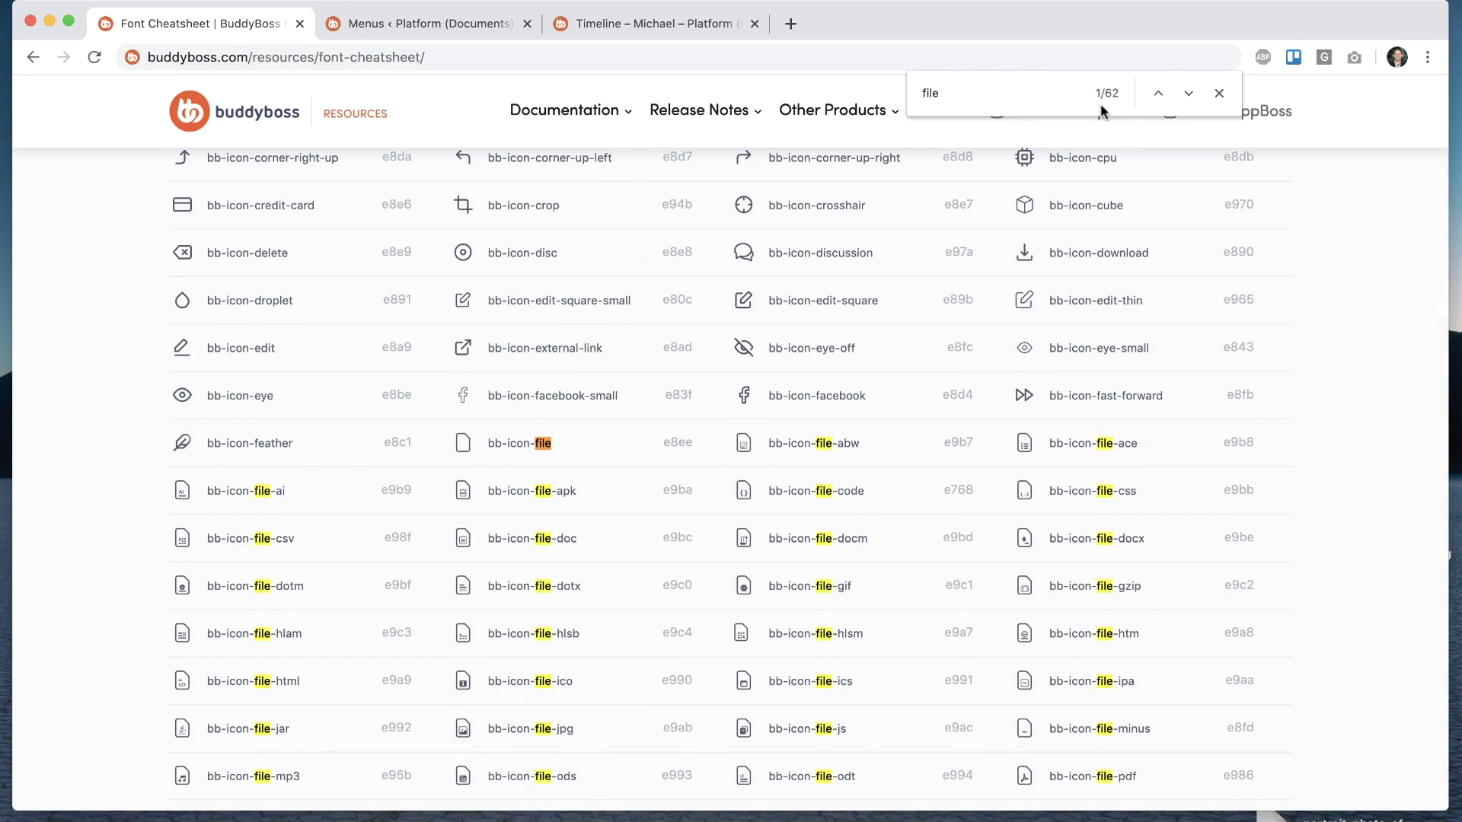
{"action": "scroll", "coordinate": [1104, 369], "scroll_direction": "down", "scroll_amount": 9}
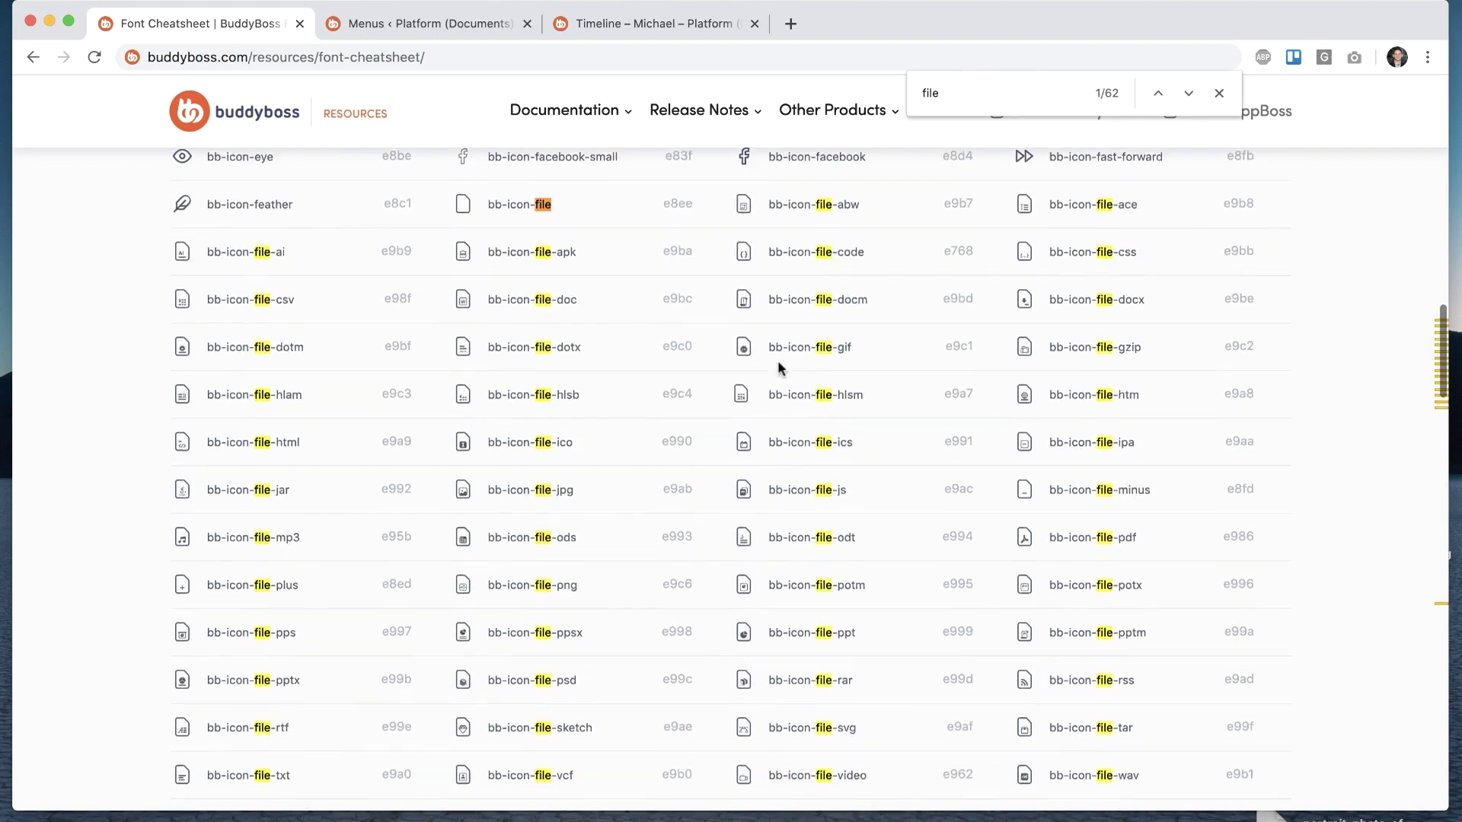
{"action": "key", "text": "Escape"}
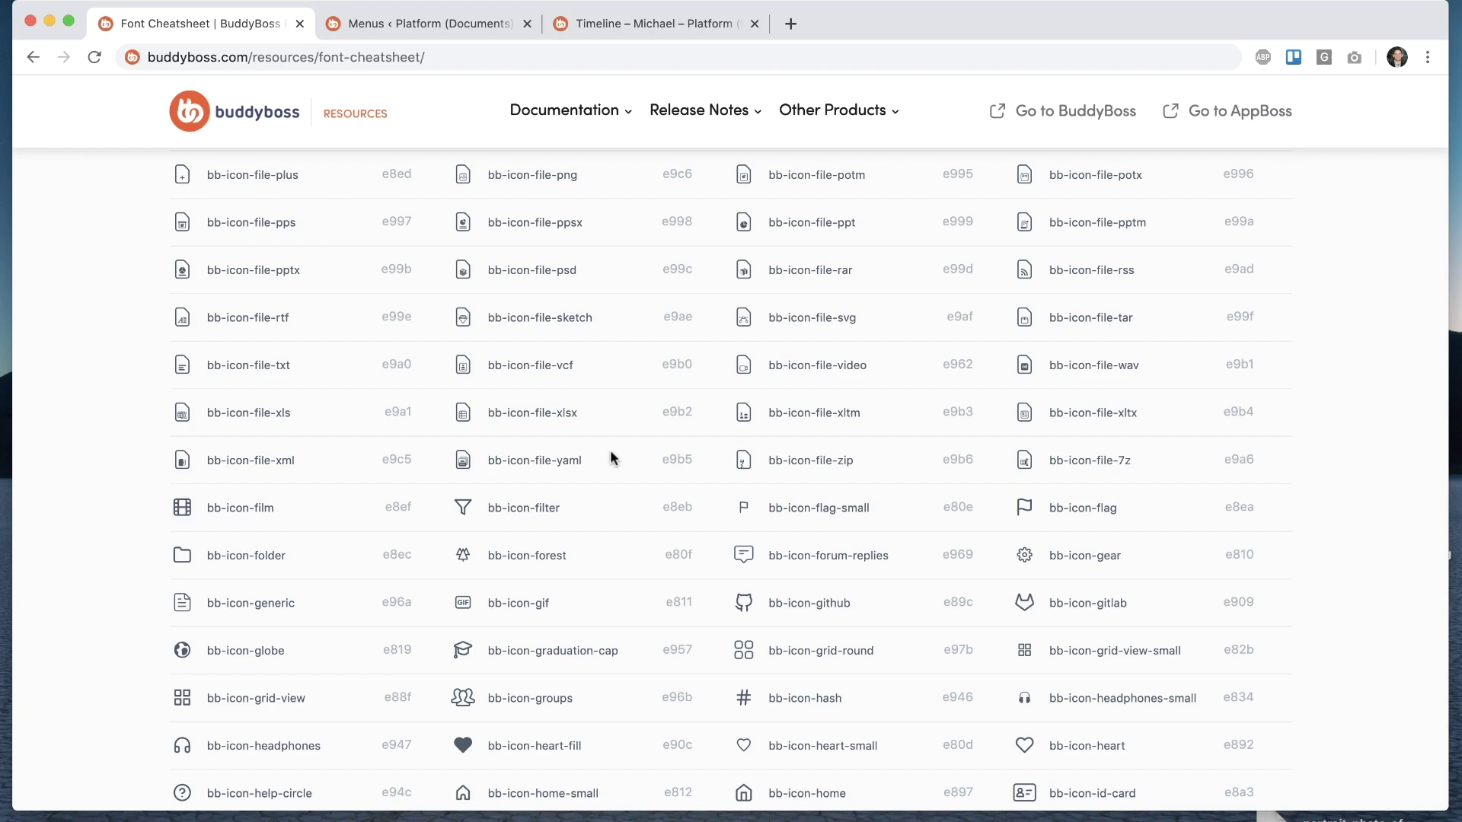
{"action": "scroll", "coordinate": [609, 457], "scroll_direction": "down", "scroll_amount": 1}
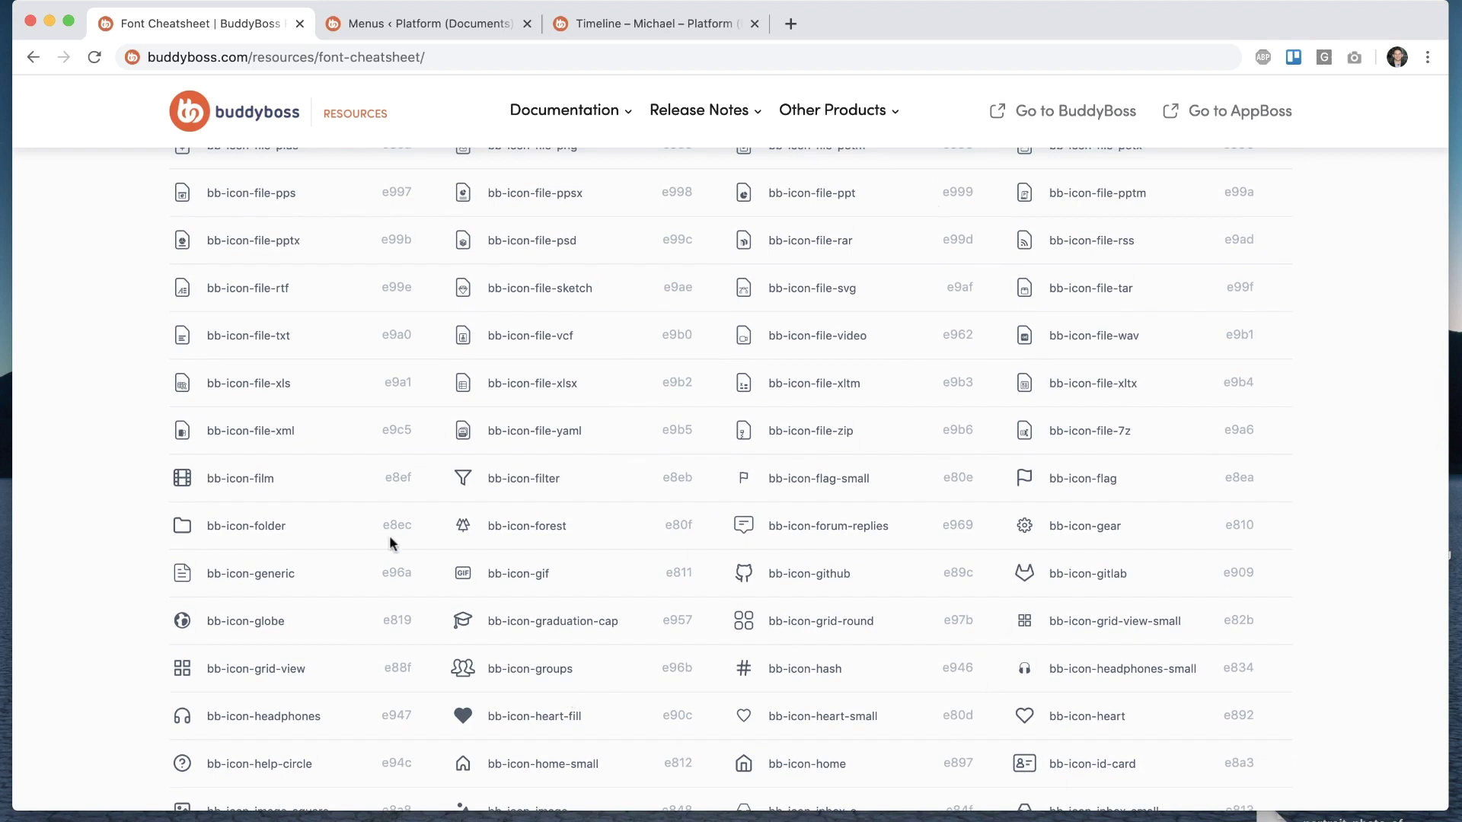
{"action": "scroll", "coordinate": [340, 218], "scroll_direction": "up", "scroll_amount": 3}
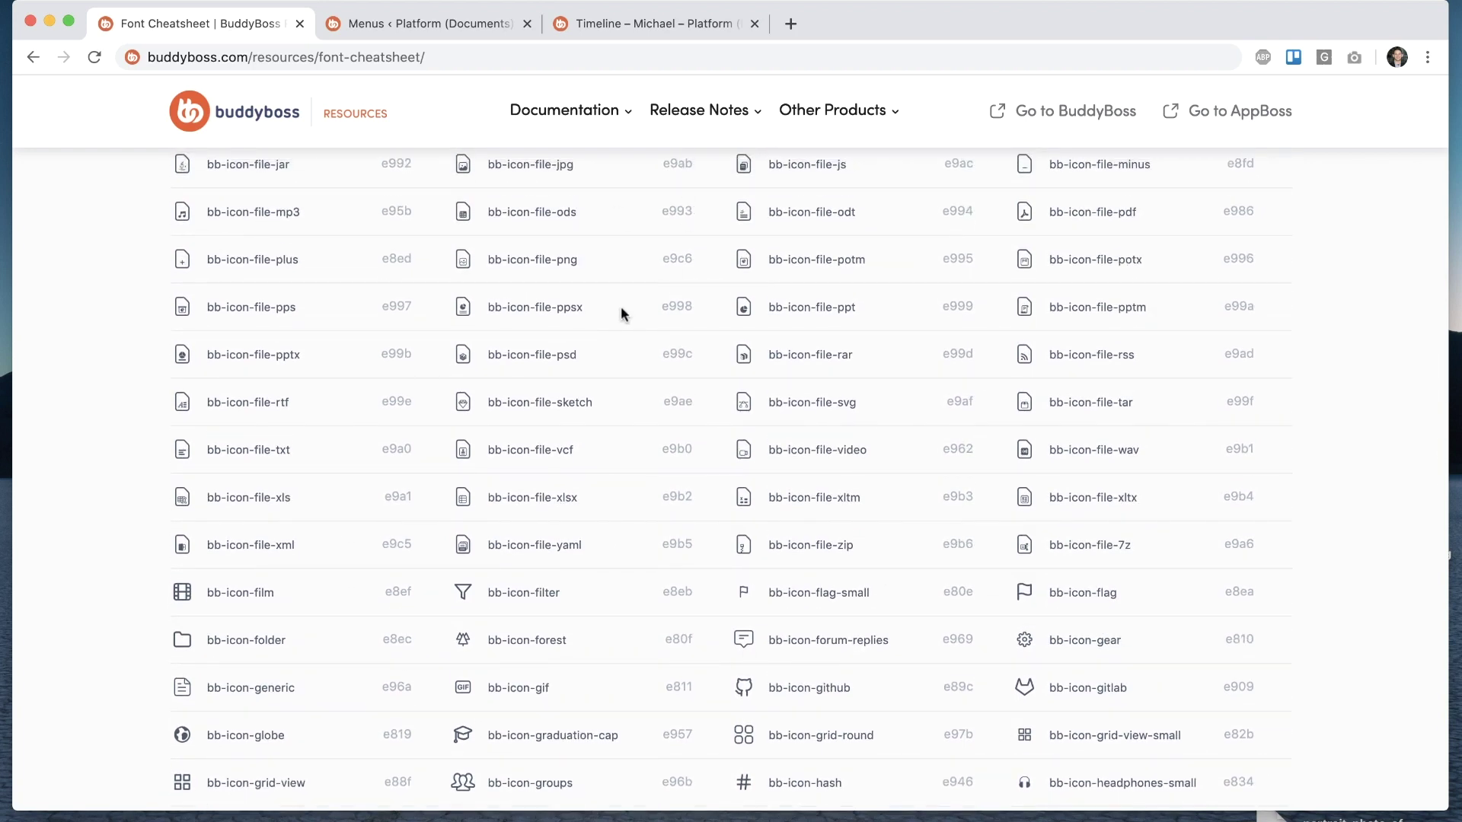
{"action": "scroll", "coordinate": [619, 306], "scroll_direction": "up", "scroll_amount": 15}
{"action": "scroll", "coordinate": [620, 306], "scroll_direction": "down", "scroll_amount": 10}
{"action": "scroll", "coordinate": [621, 313], "scroll_direction": "down", "scroll_amount": 5}
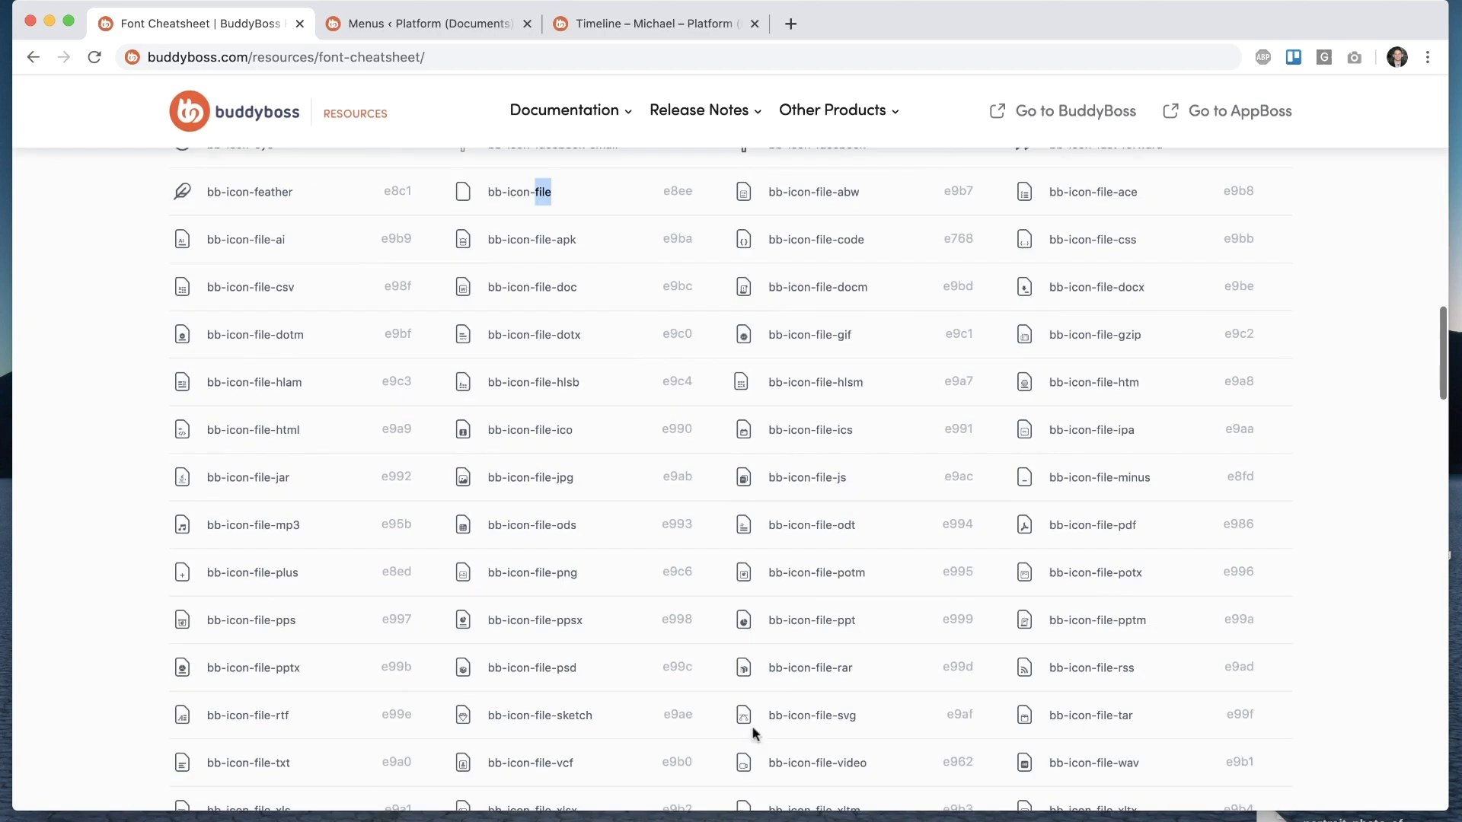
{"action": "left_click", "coordinate": [642, 520]}
{"action": "scroll", "coordinate": [634, 495], "scroll_direction": "down", "scroll_amount": 1}
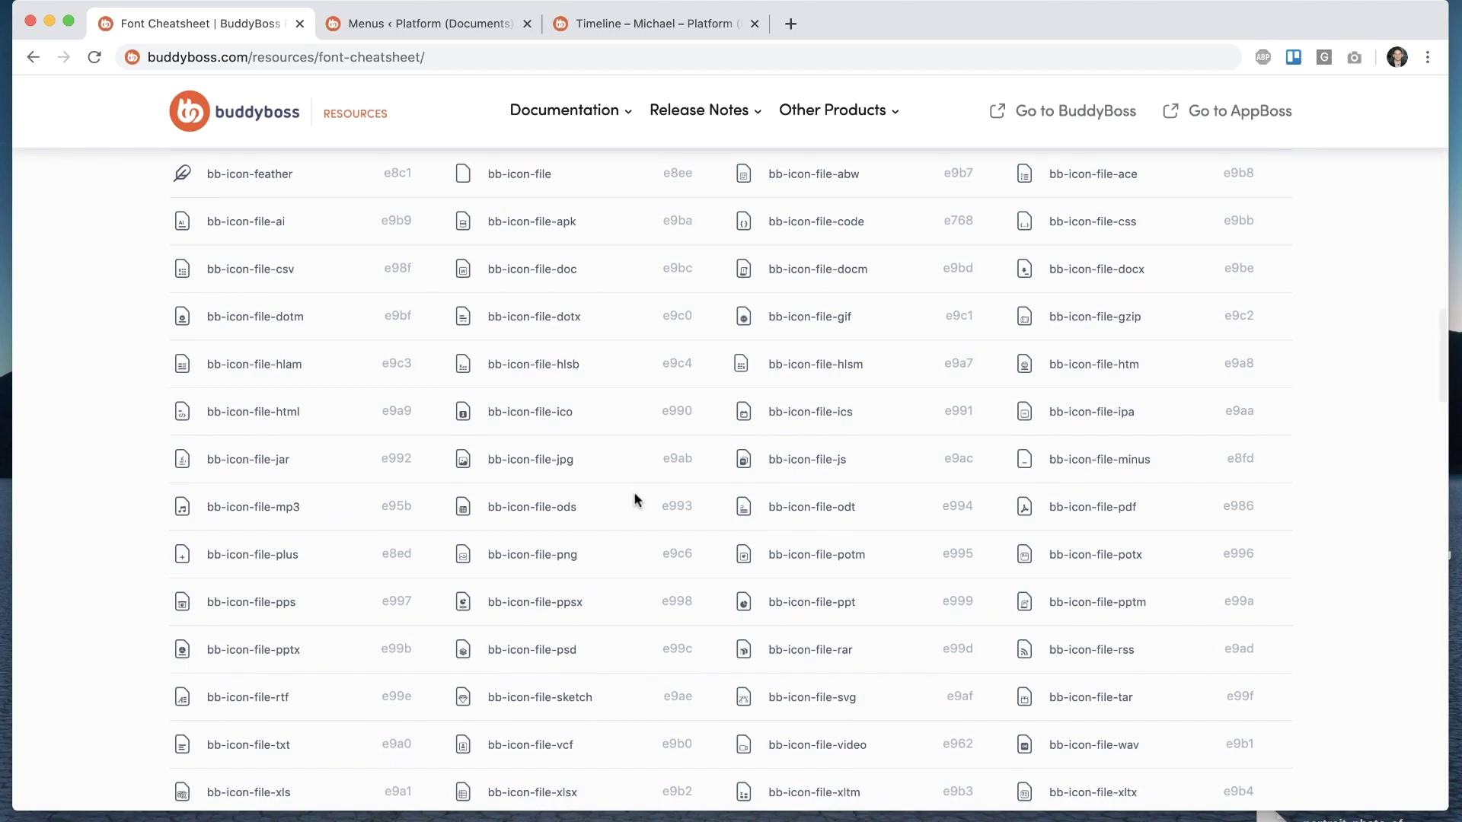
Step: Close the icon picker and open the Documents File Extensions manager under BuddyBoss Settings > Media
{"action": "left_click", "coordinate": [466, 27]}
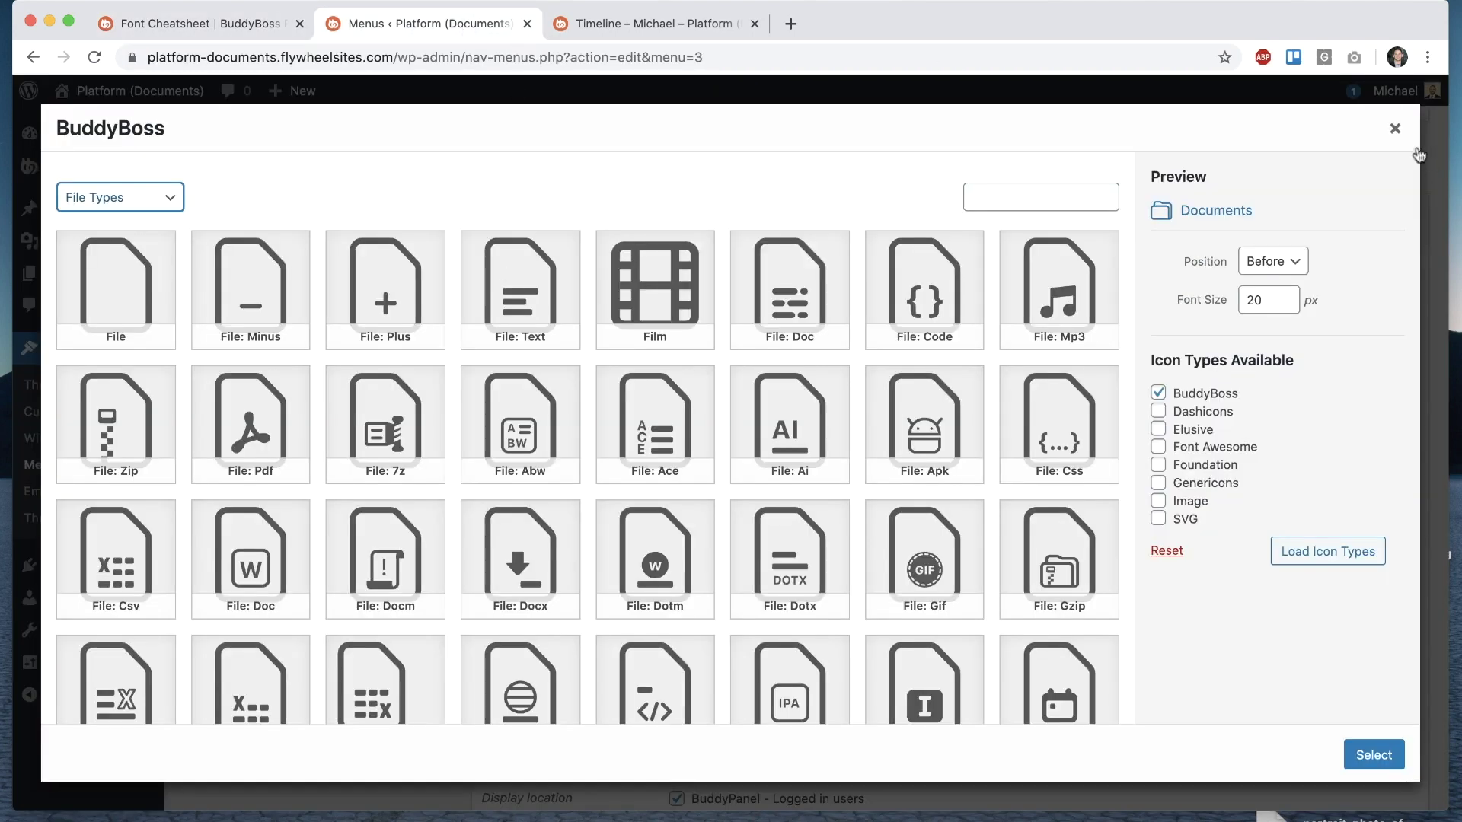
{"action": "left_click", "coordinate": [1390, 123]}
{"action": "mouse_move", "coordinate": [76, 166]}
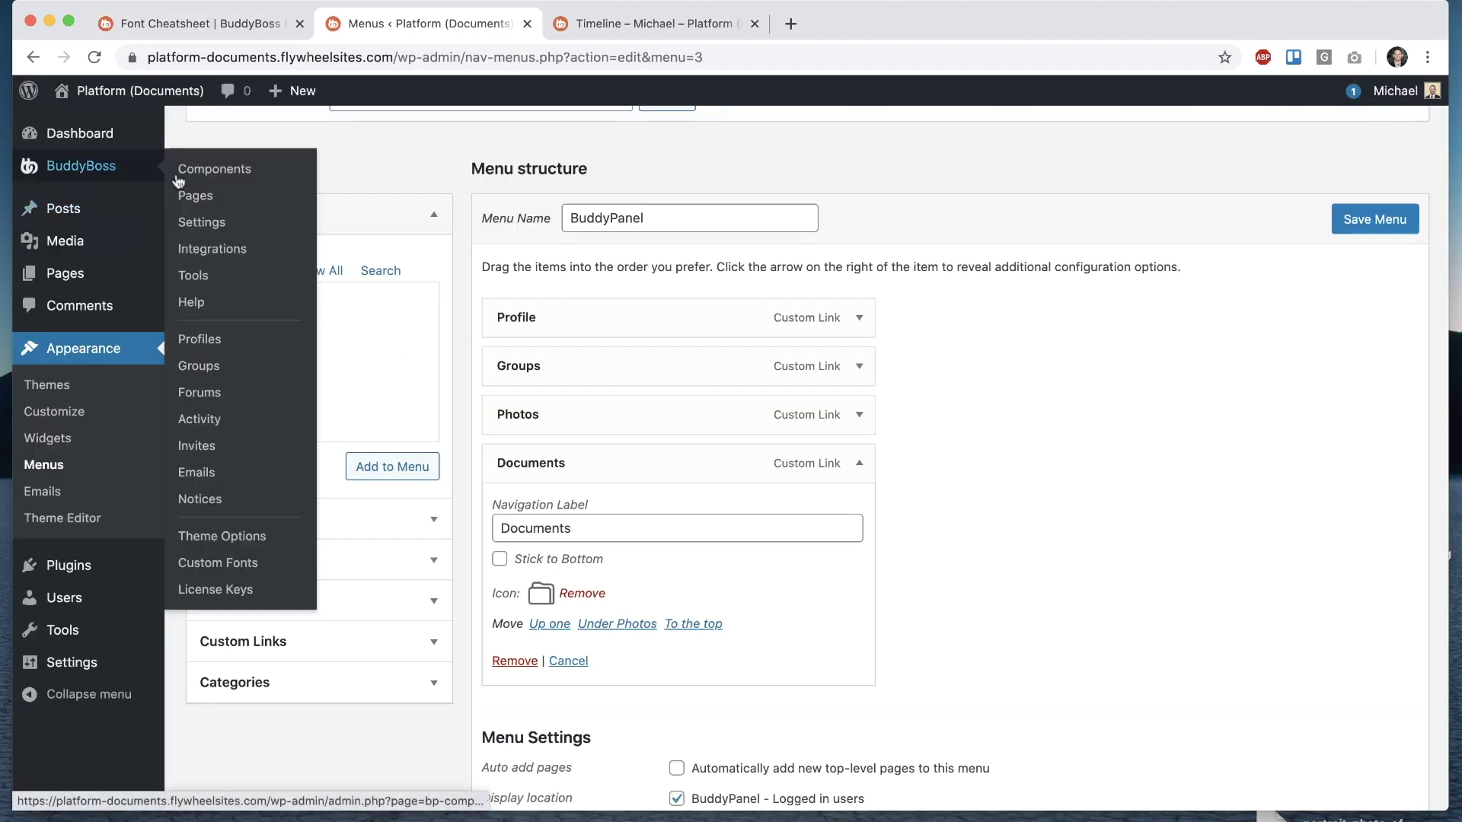
{"action": "left_click", "coordinate": [225, 219]}
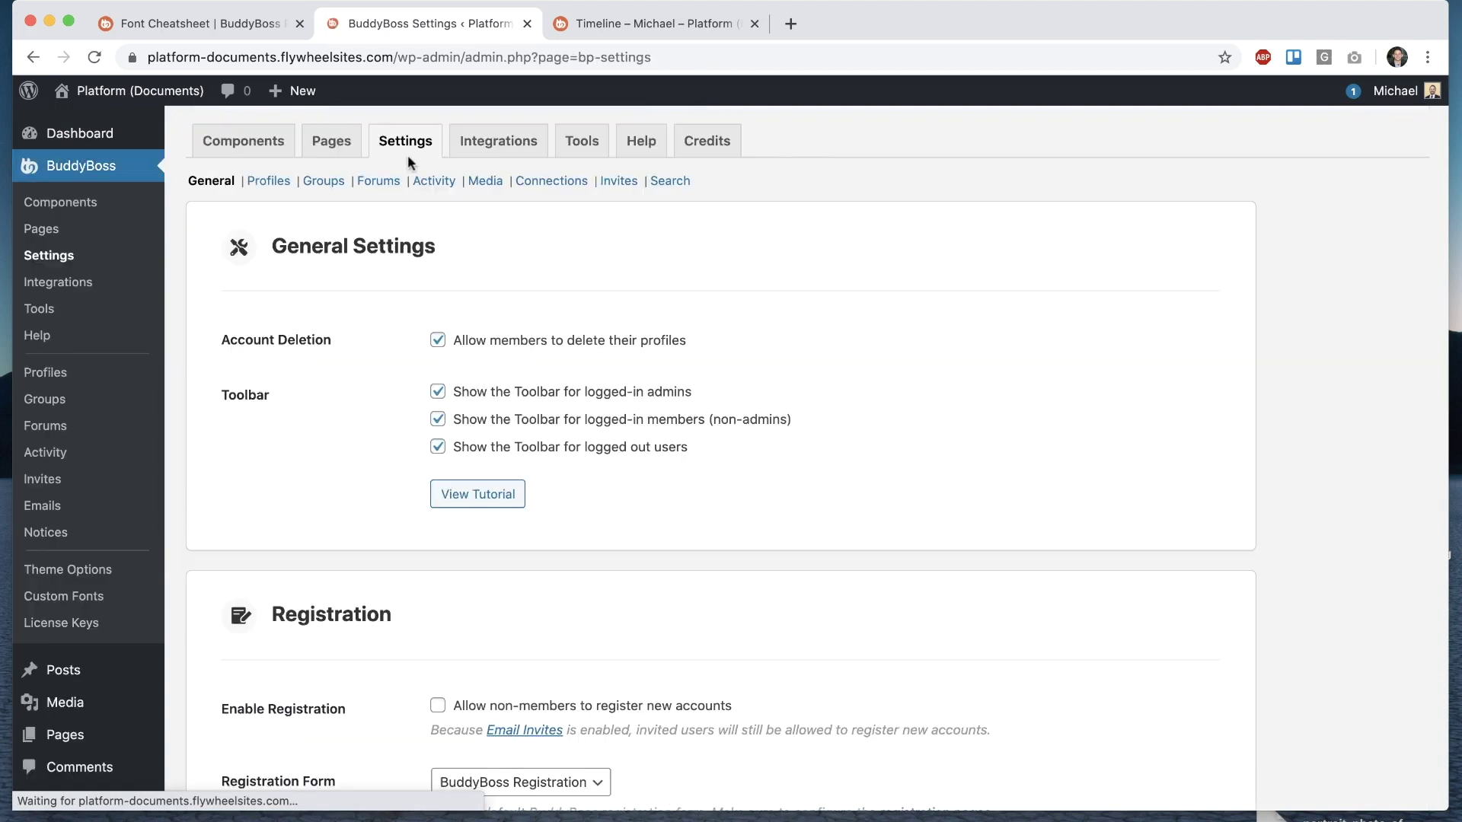
{"action": "left_click", "coordinate": [485, 181]}
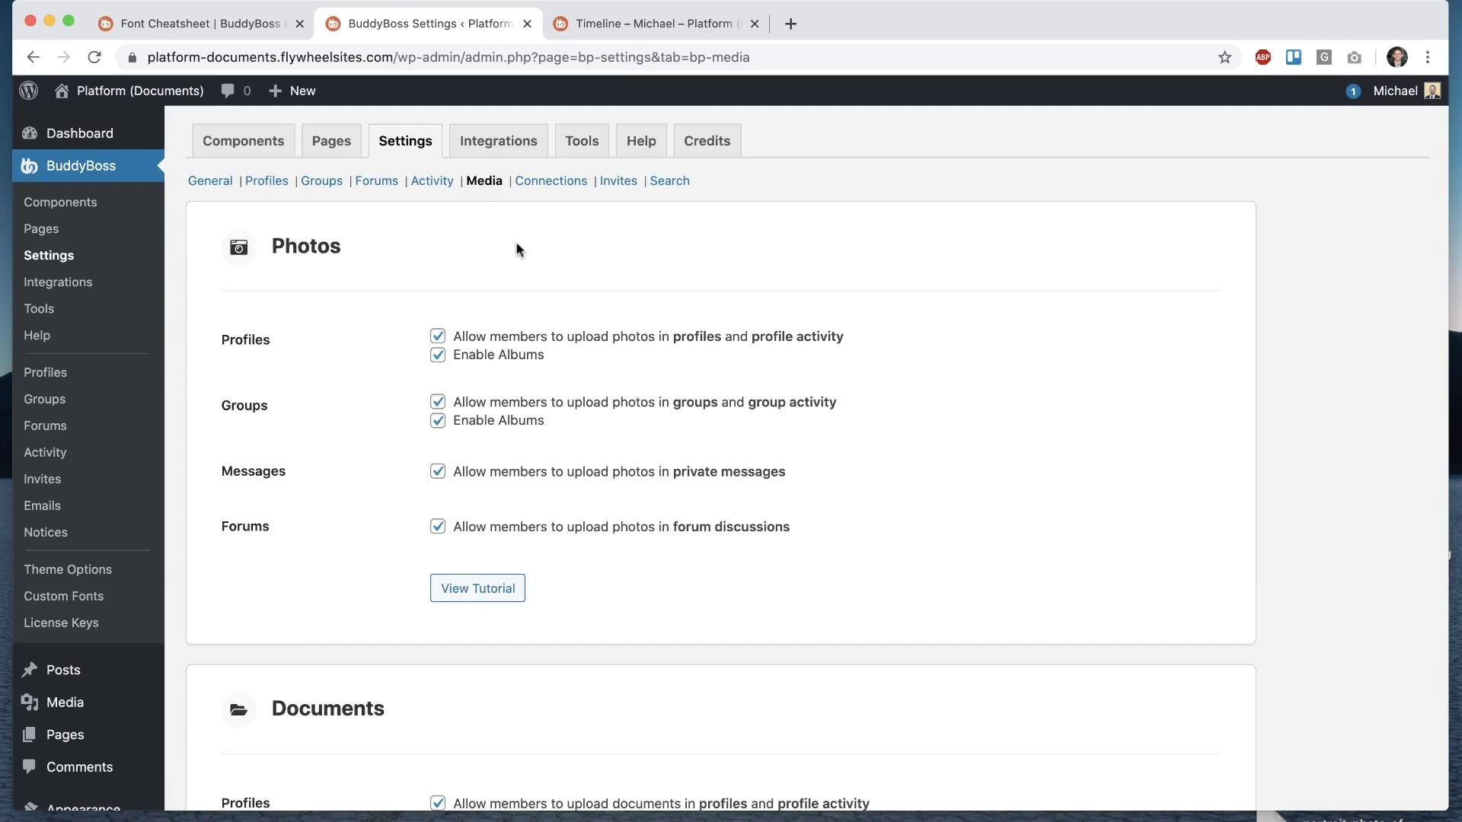
{"action": "scroll", "coordinate": [516, 248], "scroll_direction": "down", "scroll_amount": 6}
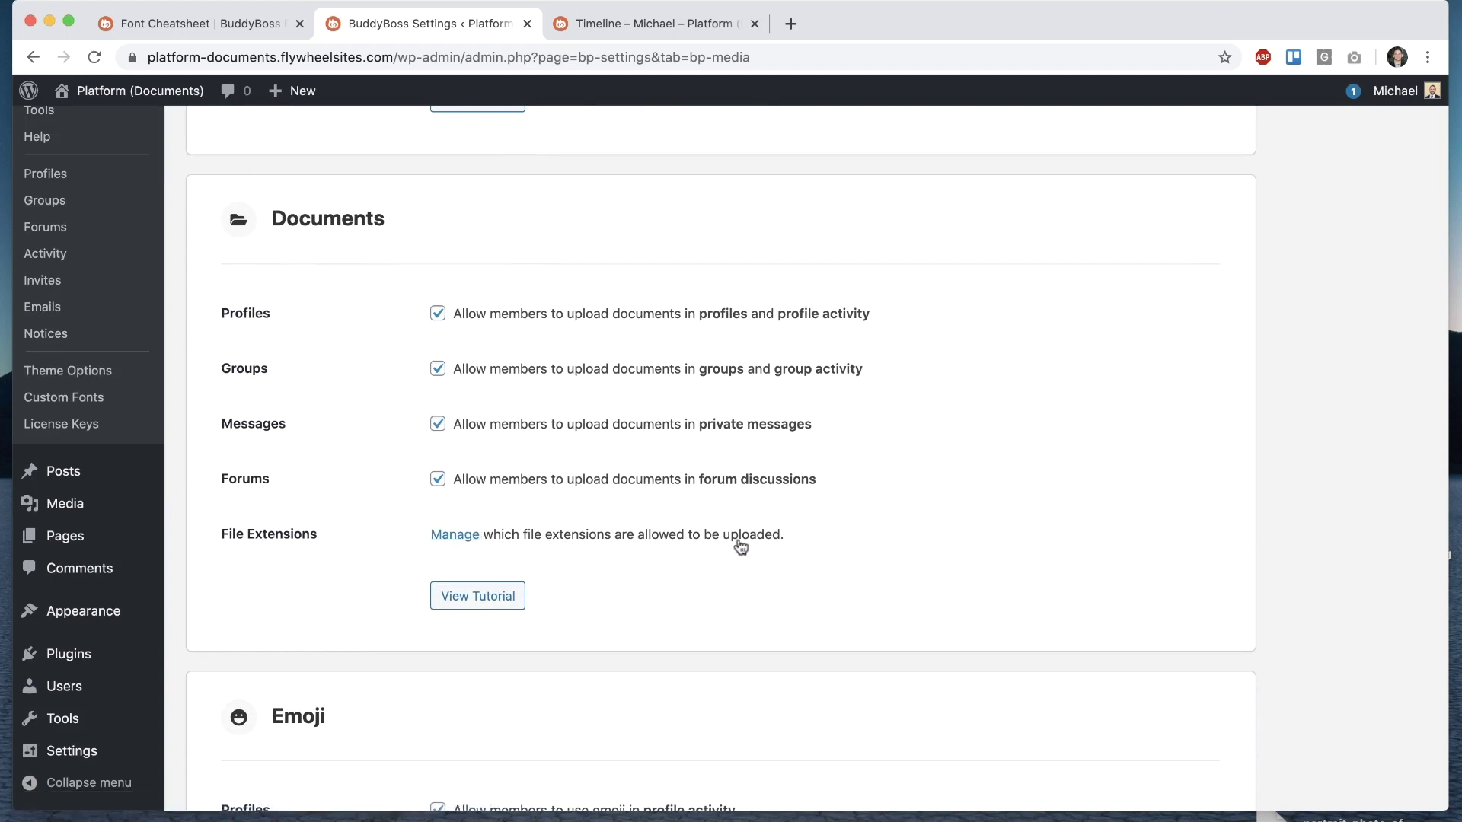
{"action": "left_click", "coordinate": [457, 535]}
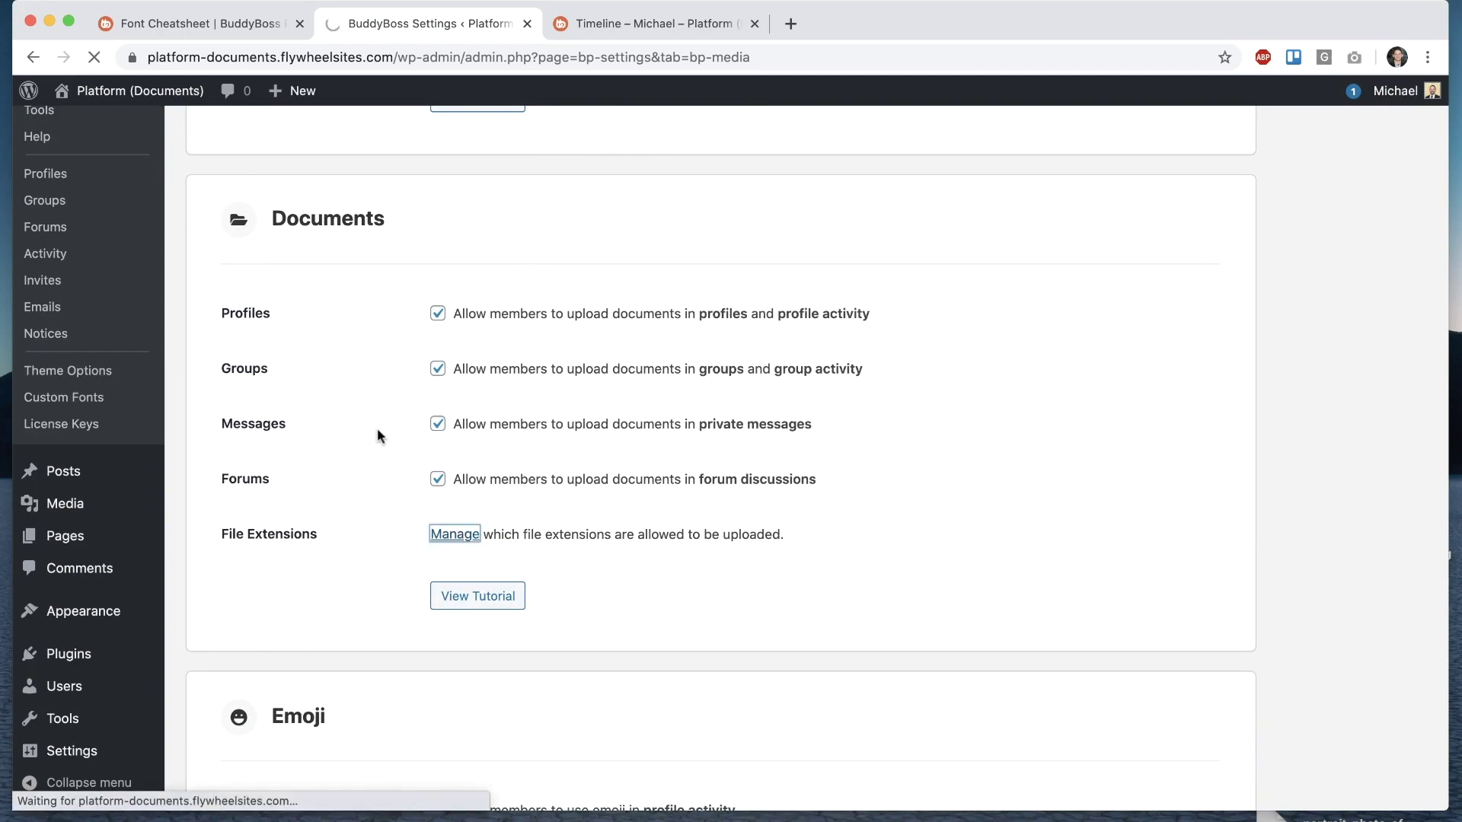
Step: Toggle the .doc Word Documents extension in the allowed document file types
{"action": "scroll", "coordinate": [538, 464], "scroll_direction": "down", "scroll_amount": 20}
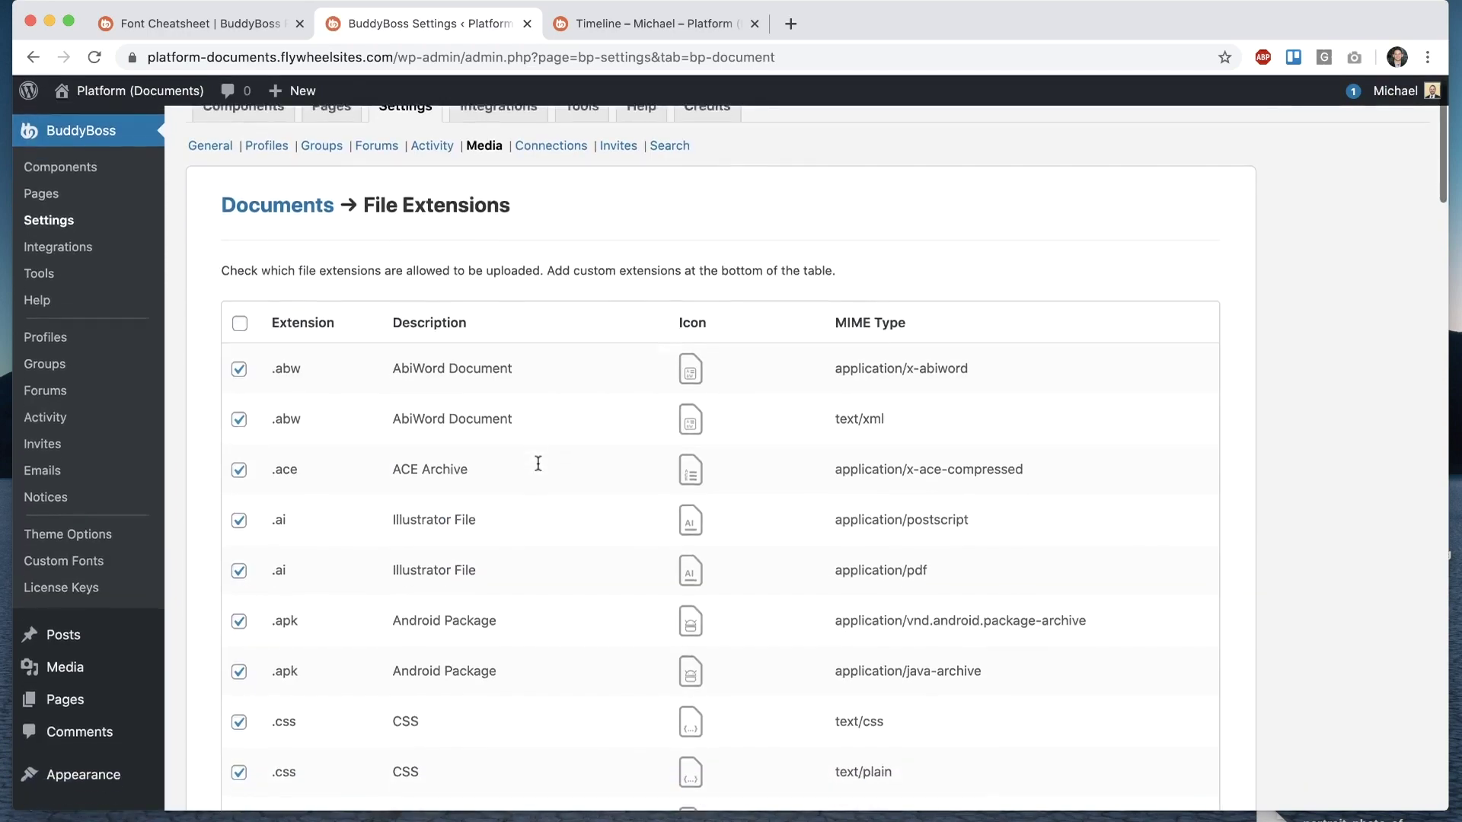
{"action": "scroll", "coordinate": [538, 463], "scroll_direction": "down", "scroll_amount": 15}
{"action": "scroll", "coordinate": [537, 460], "scroll_direction": "up", "scroll_amount": 20}
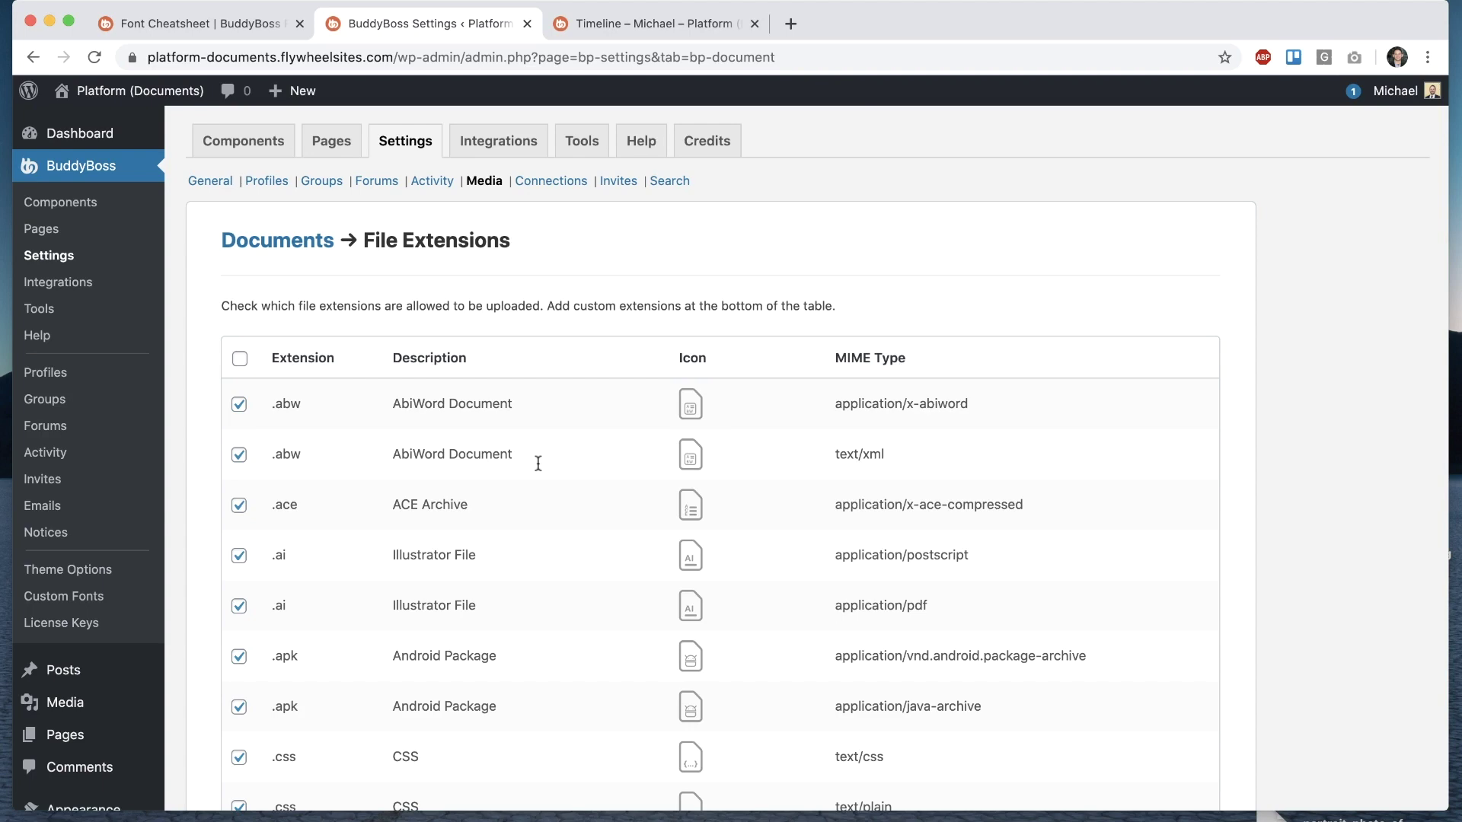
{"action": "scroll", "coordinate": [622, 478], "scroll_direction": "down", "scroll_amount": 6}
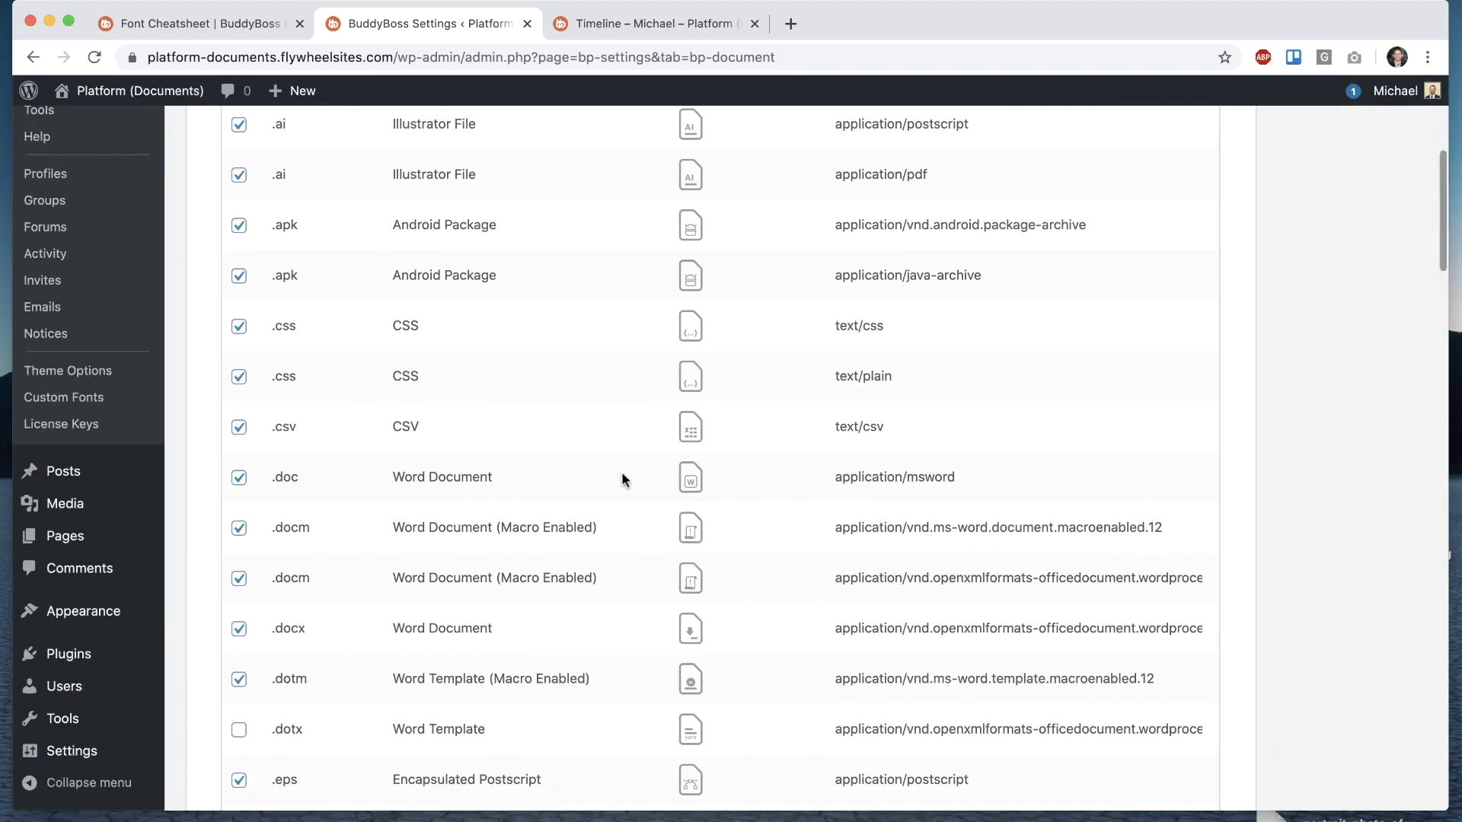
{"action": "left_click", "coordinate": [238, 477]}
{"action": "left_click", "coordinate": [532, 469]}
Step: Add a blank custom extension row and set its icon type to Design
{"action": "scroll", "coordinate": [533, 473], "scroll_direction": "down", "scroll_amount": 3}
{"action": "scroll", "coordinate": [533, 473], "scroll_direction": "down", "scroll_amount": 20}
{"action": "left_click", "coordinate": [1131, 597]}
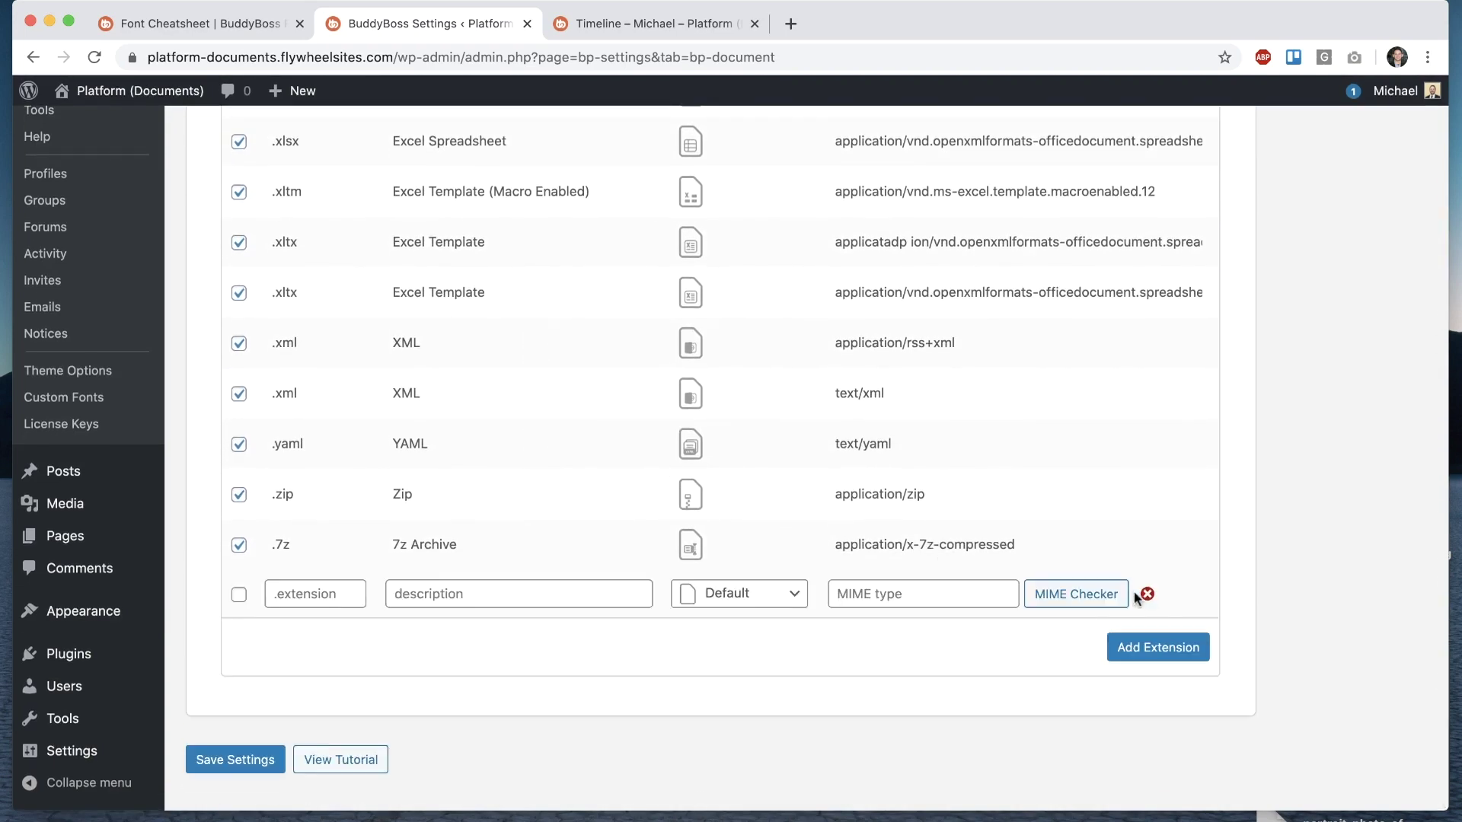
{"action": "left_click", "coordinate": [684, 600]}
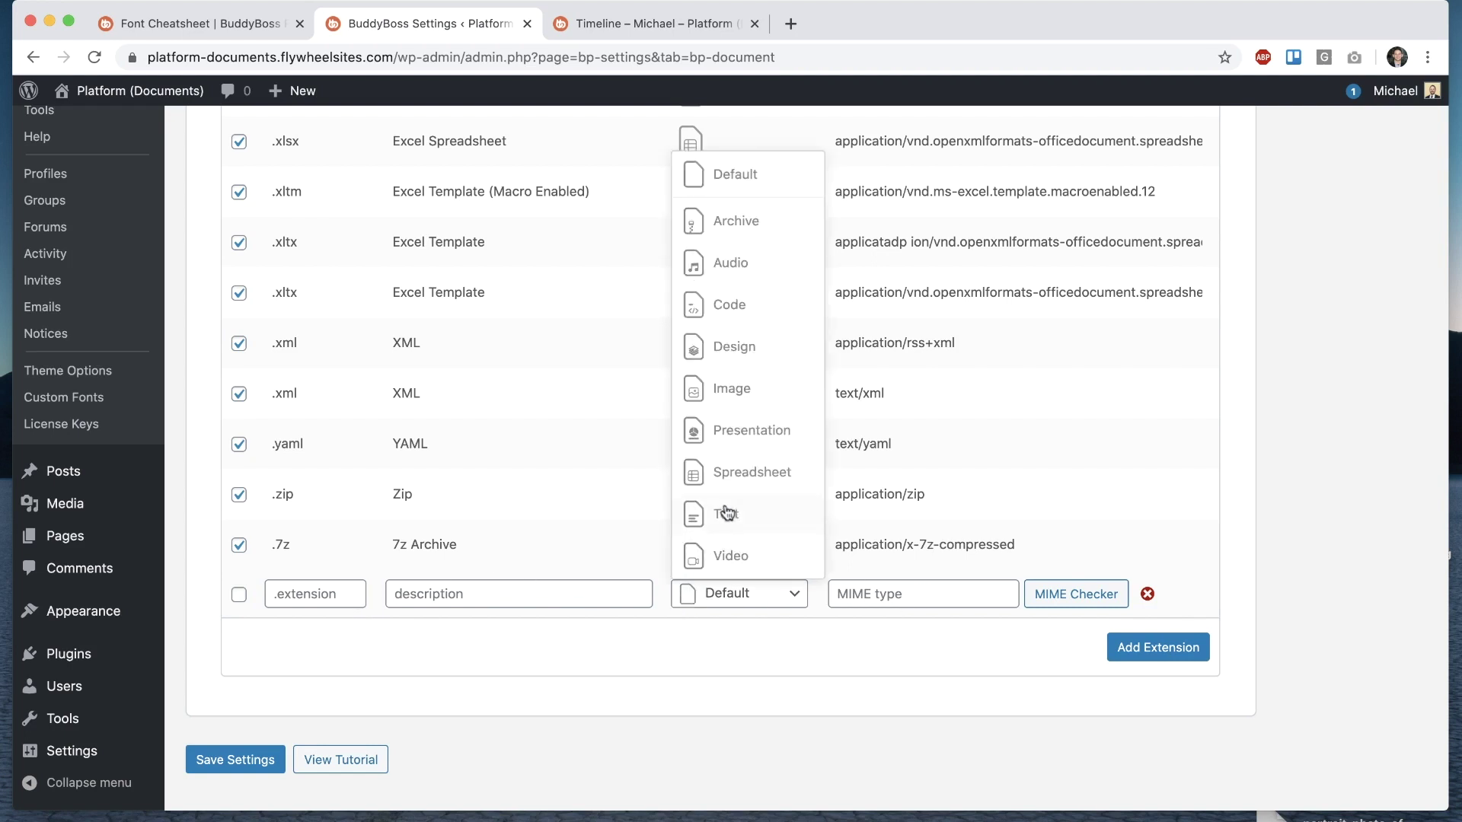
{"action": "left_click", "coordinate": [742, 306]}
{"action": "left_click", "coordinate": [704, 592]}
{"action": "left_click", "coordinate": [728, 344]}
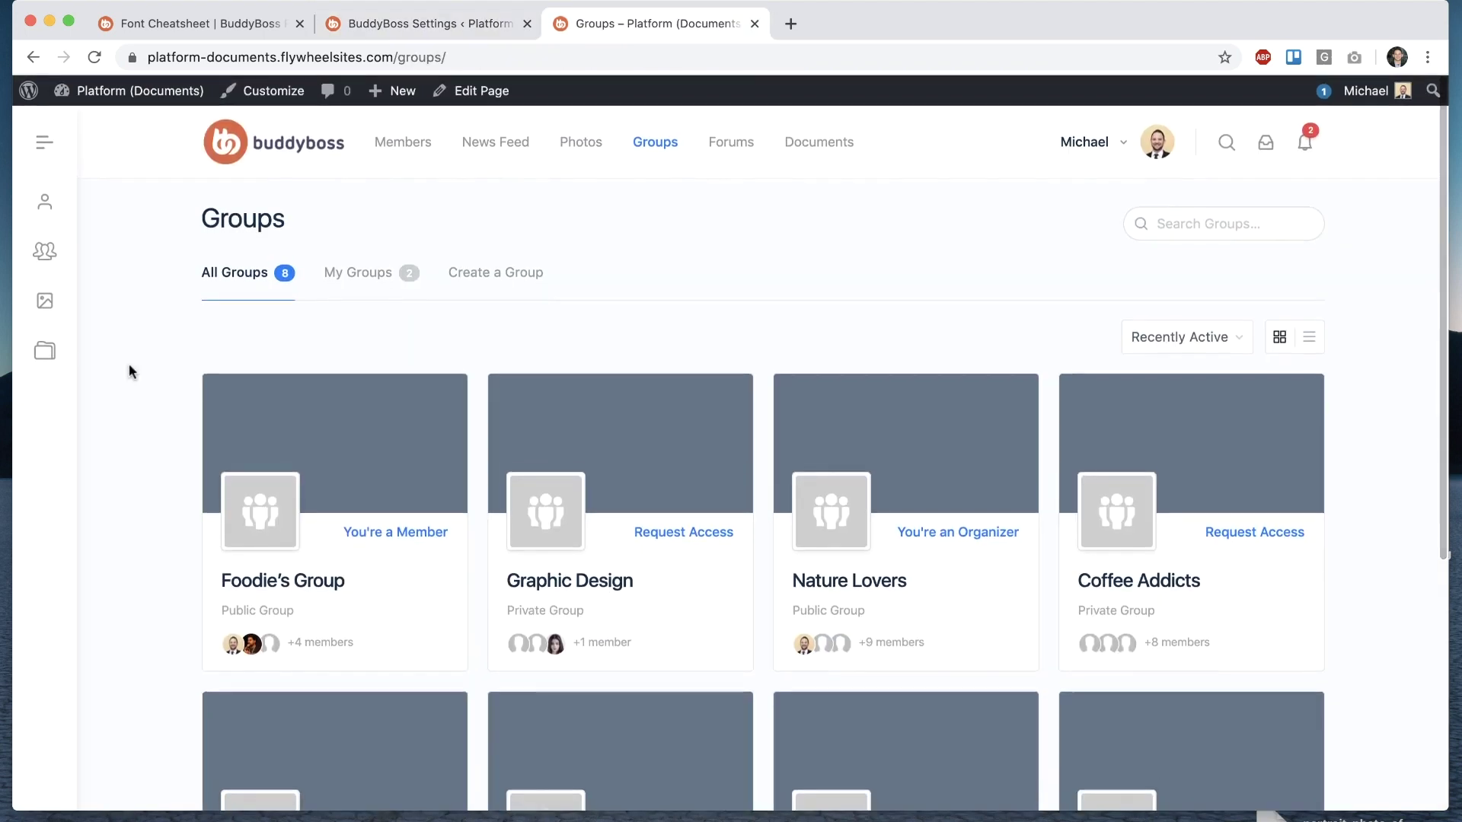
Step: Open Foodie's Group's Manage > Settings page and highlight the Group Documents permissions
{"action": "scroll", "coordinate": [130, 363], "scroll_direction": "down", "scroll_amount": 2}
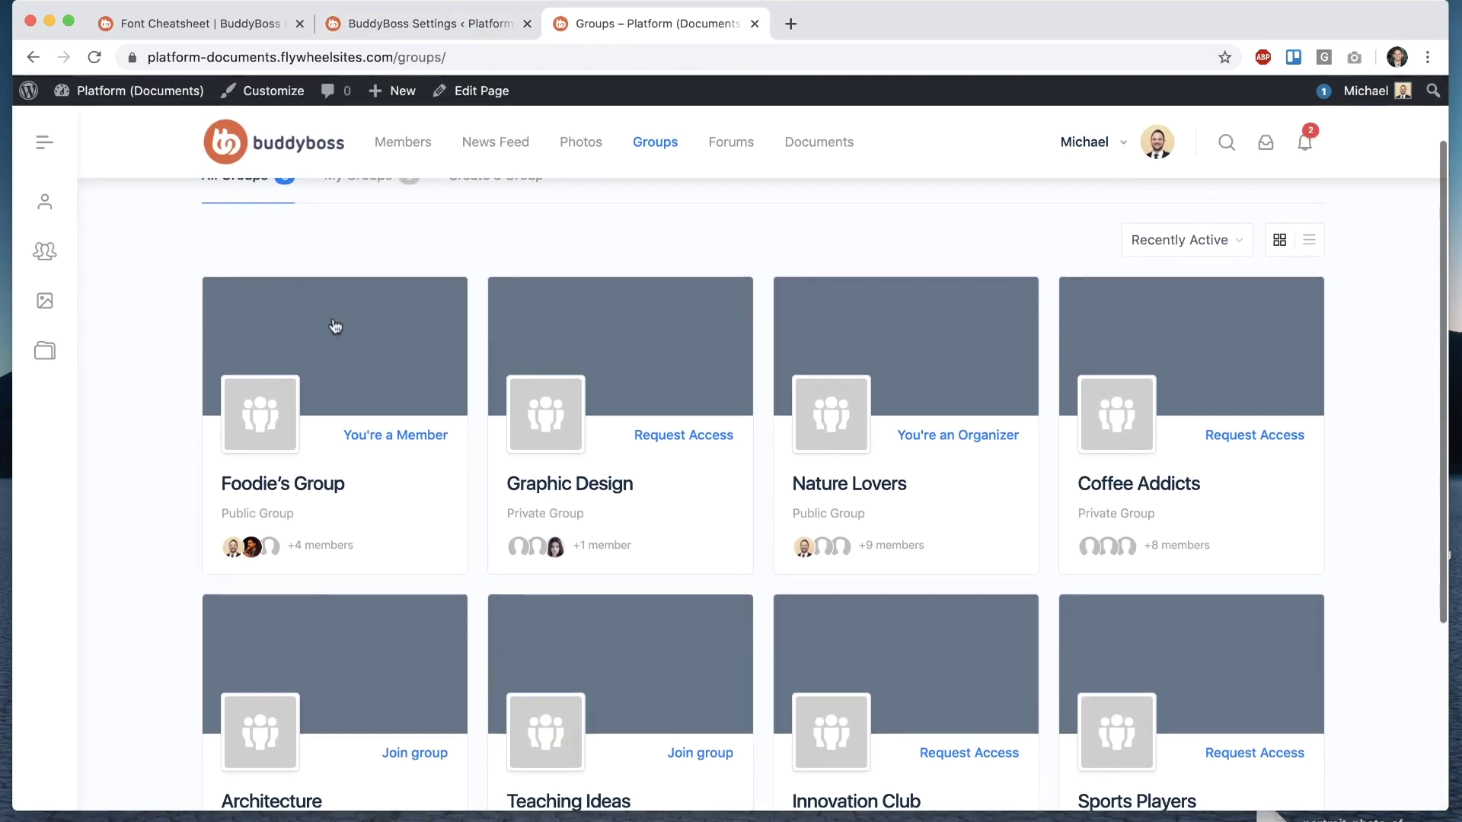
{"action": "left_click", "coordinate": [349, 345]}
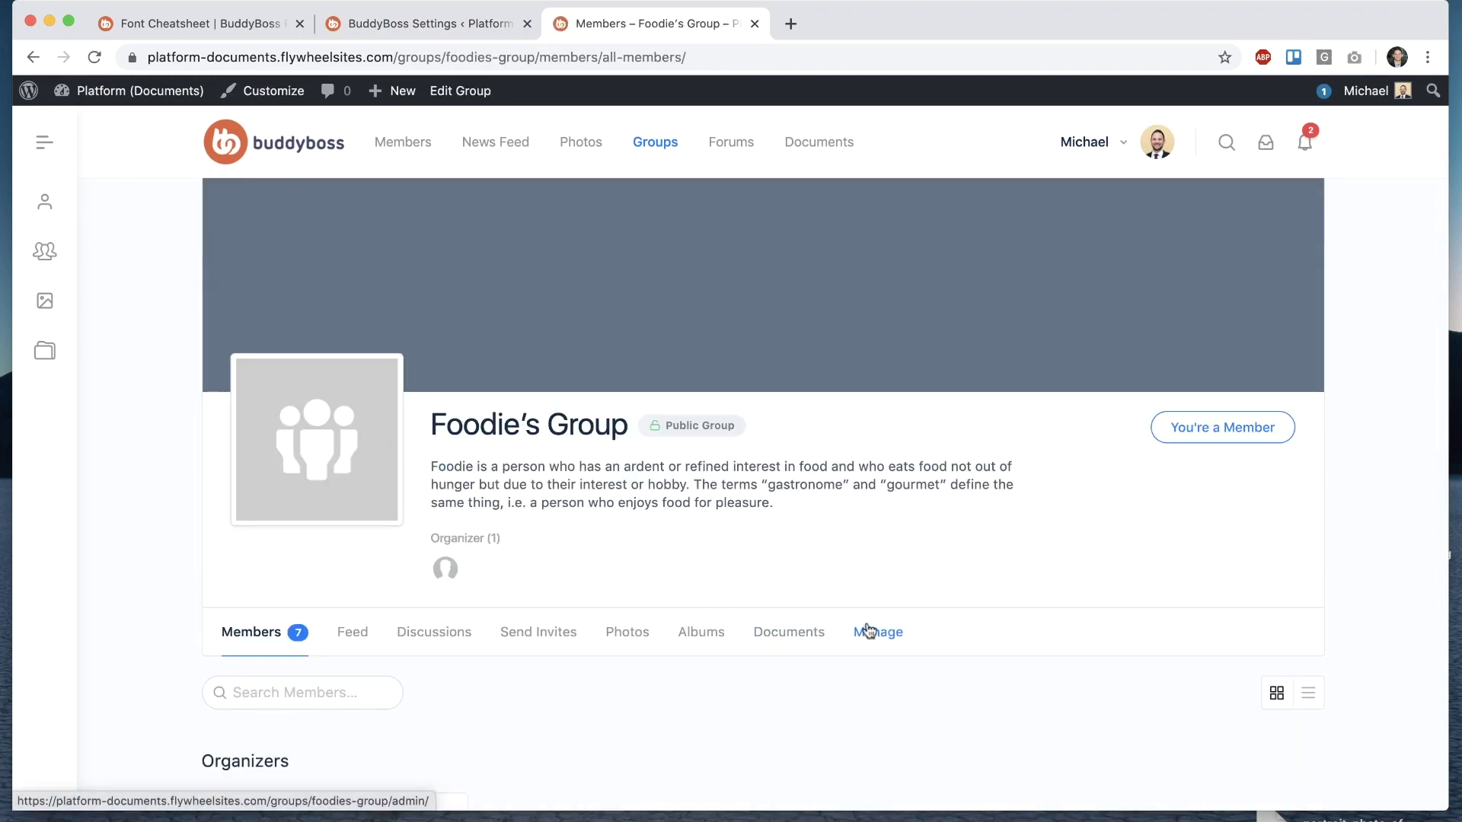
{"action": "left_click", "coordinate": [868, 631]}
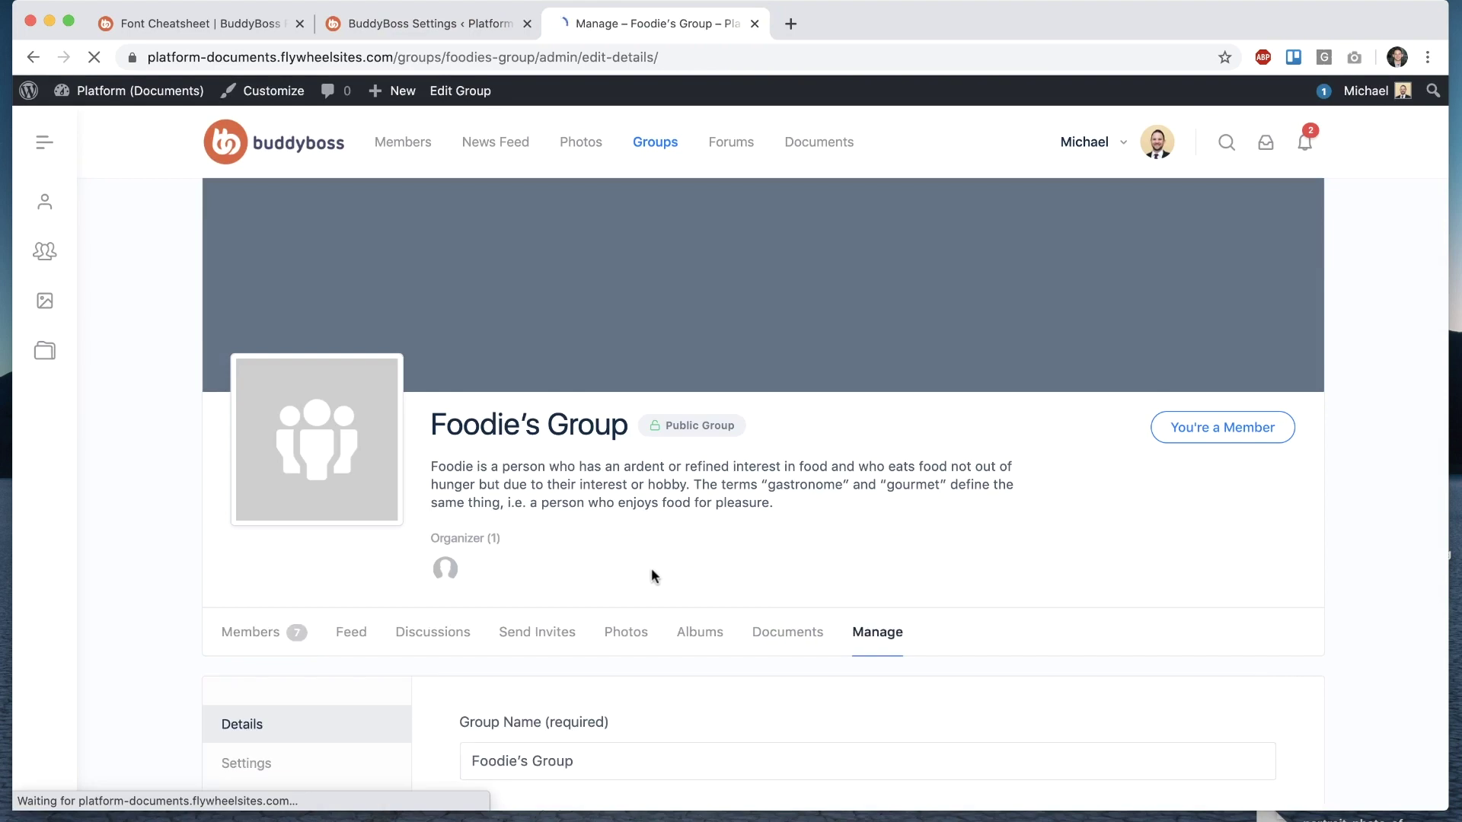
{"action": "scroll", "coordinate": [651, 568], "scroll_direction": "down", "scroll_amount": 4}
{"action": "scroll", "coordinate": [651, 568], "scroll_direction": "down", "scroll_amount": 1}
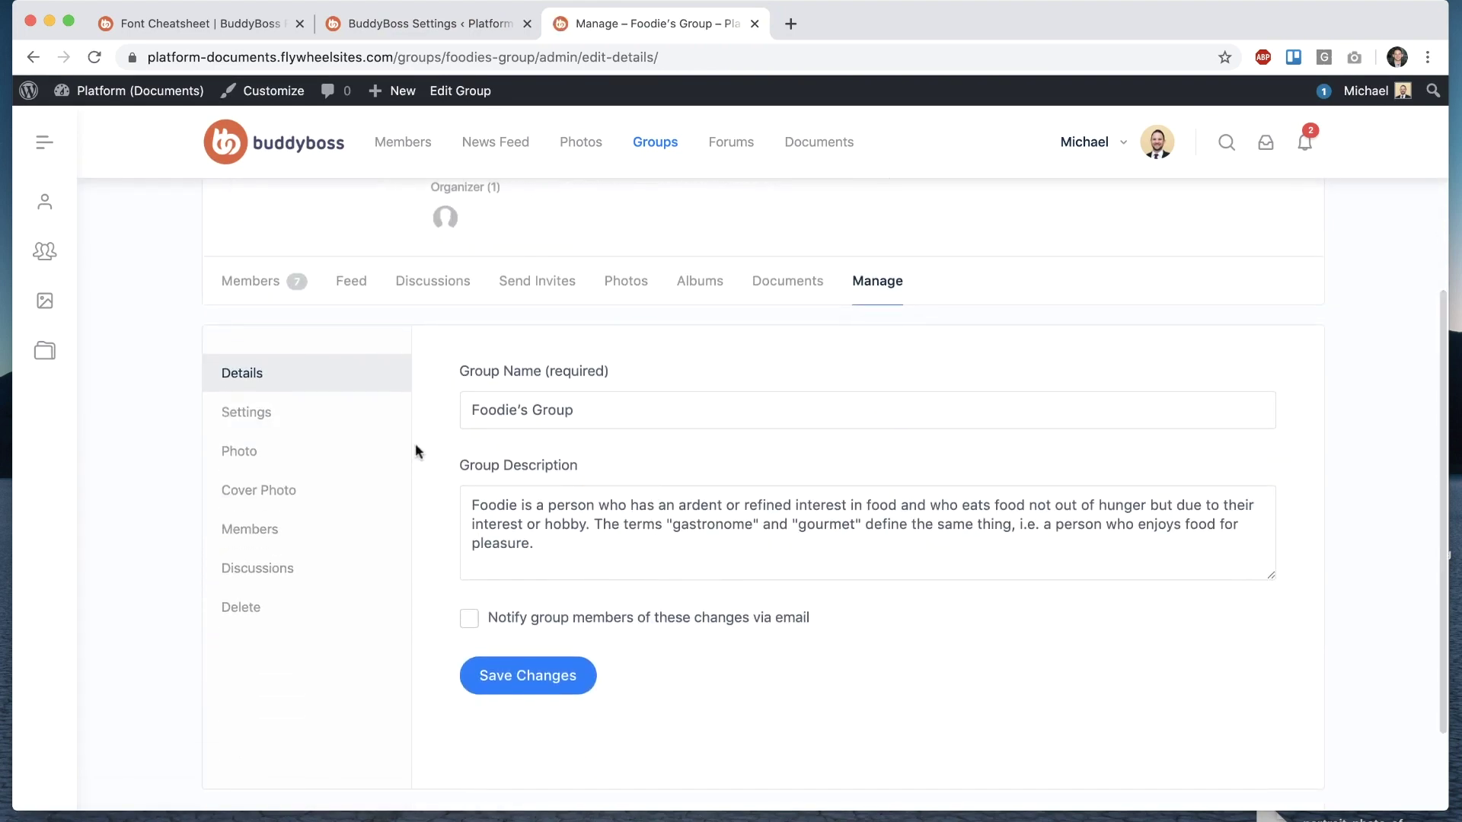
{"action": "left_click", "coordinate": [343, 415]}
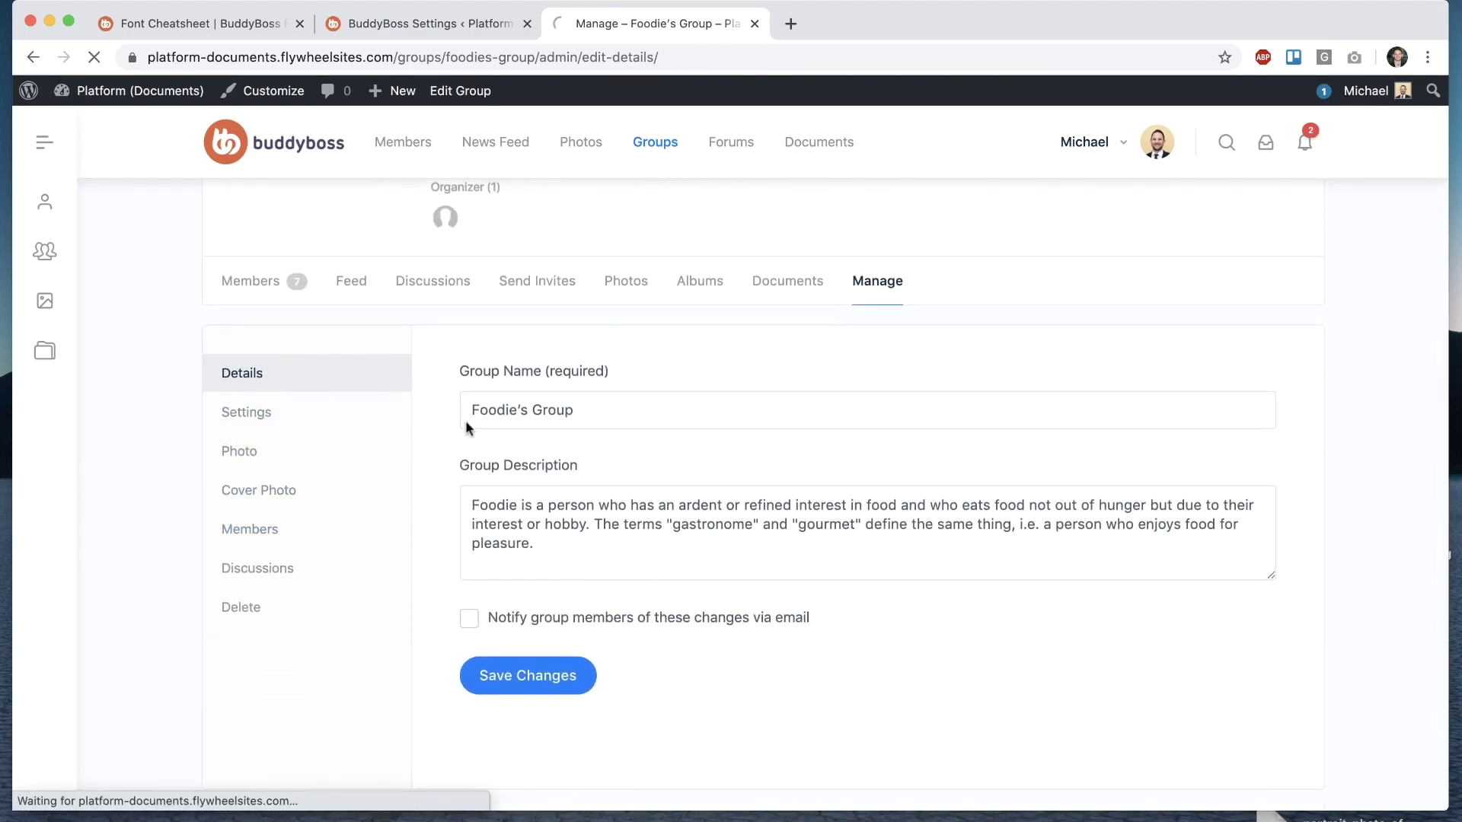
{"action": "scroll", "coordinate": [441, 447], "scroll_direction": "down", "scroll_amount": 15}
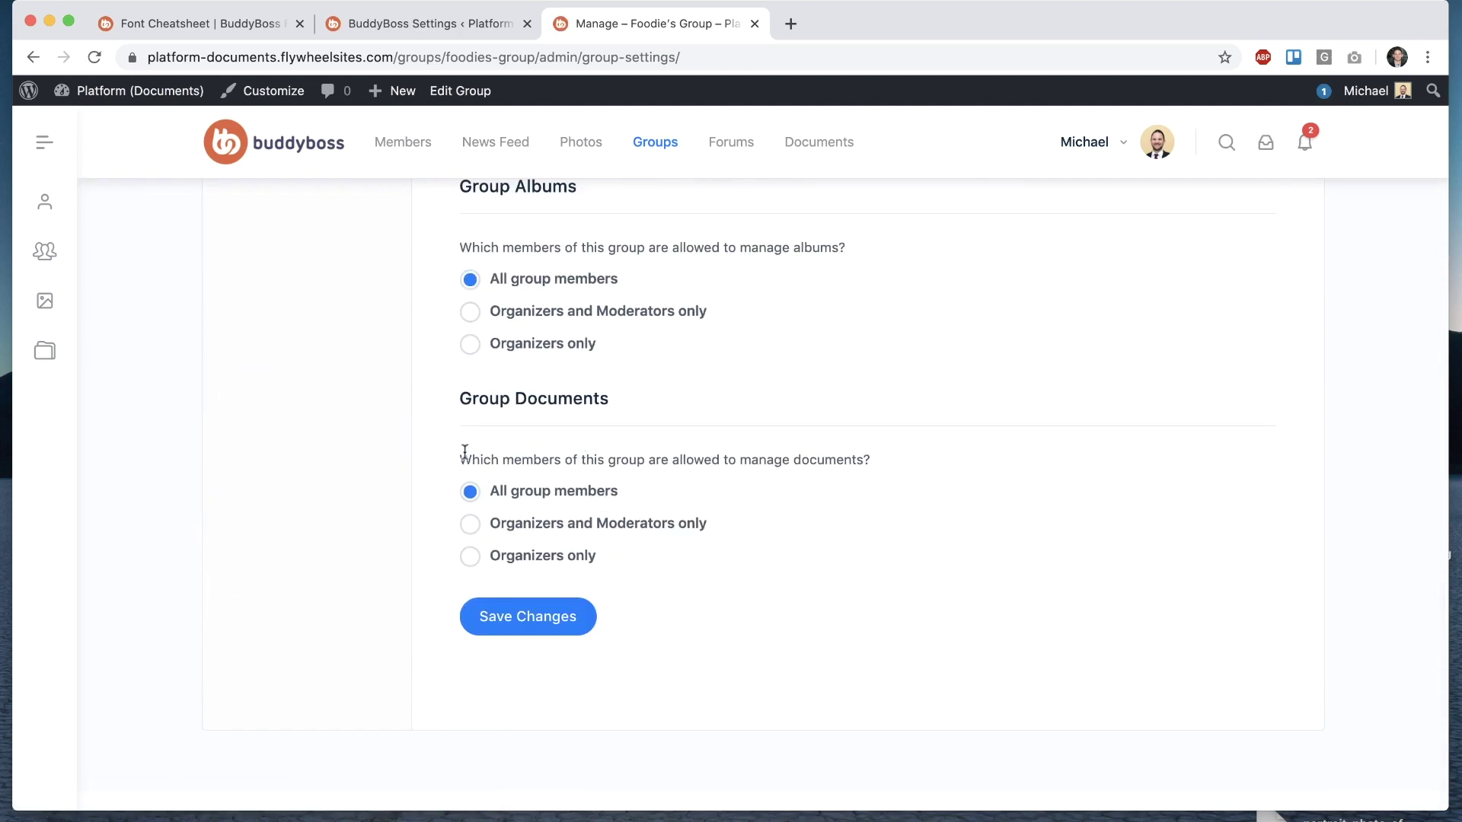
{"action": "left_click_drag", "start_coordinate": [472, 397], "coordinate": [584, 406]}
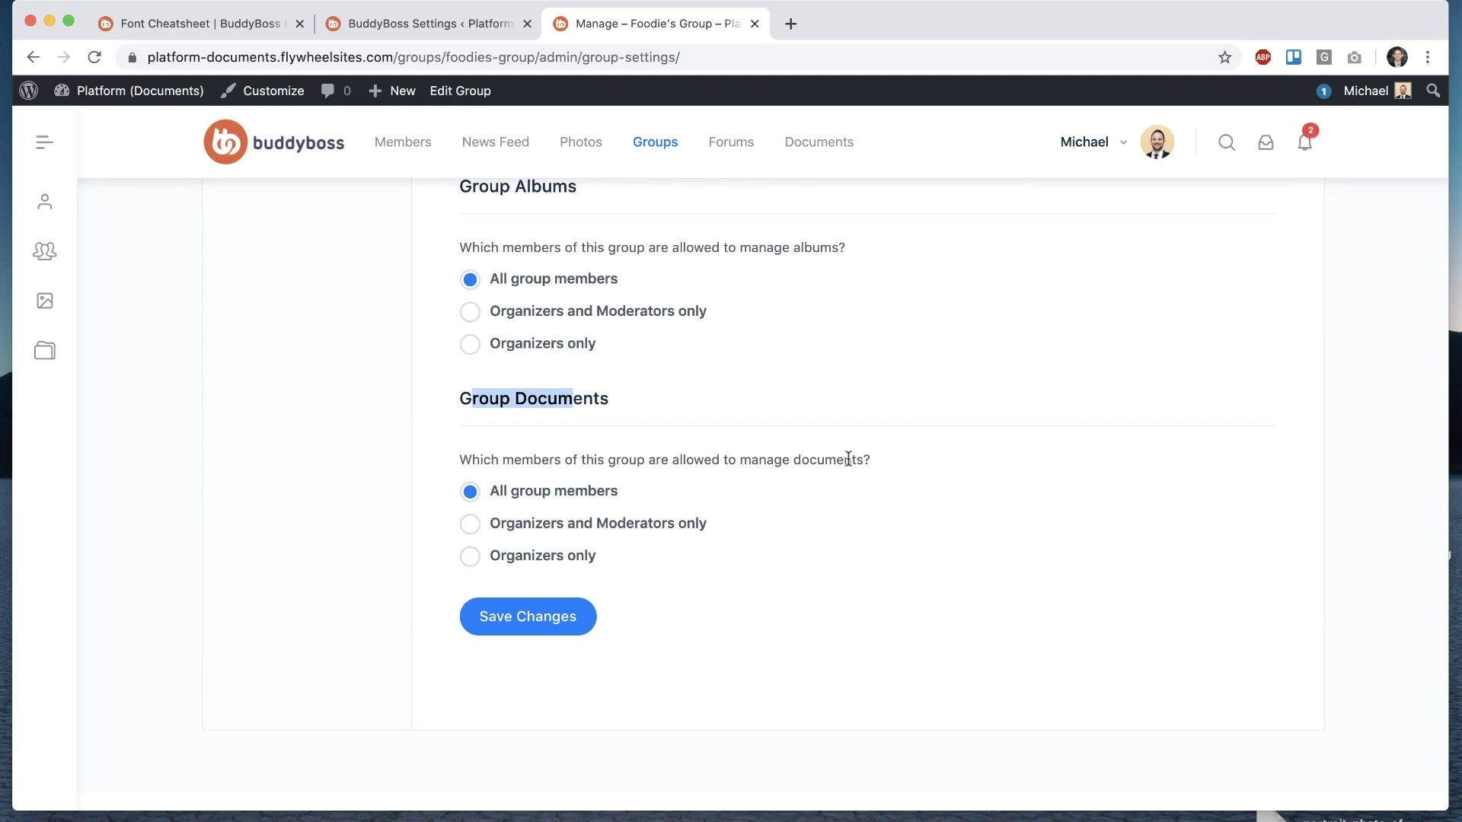
{"action": "scroll", "coordinate": [758, 316], "scroll_direction": "up", "scroll_amount": 6}
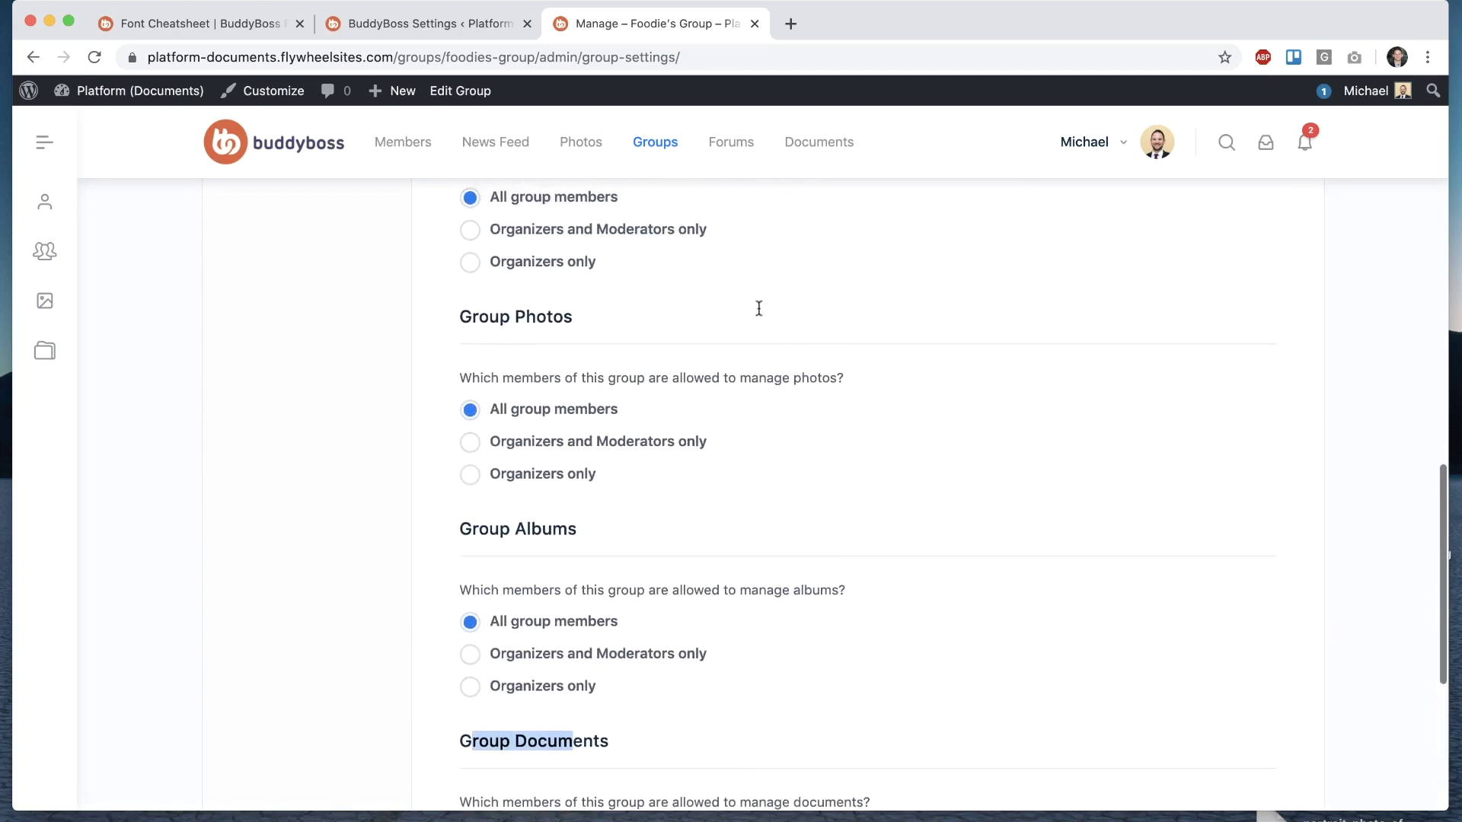
{"action": "scroll", "coordinate": [758, 312], "scroll_direction": "down", "scroll_amount": 6}
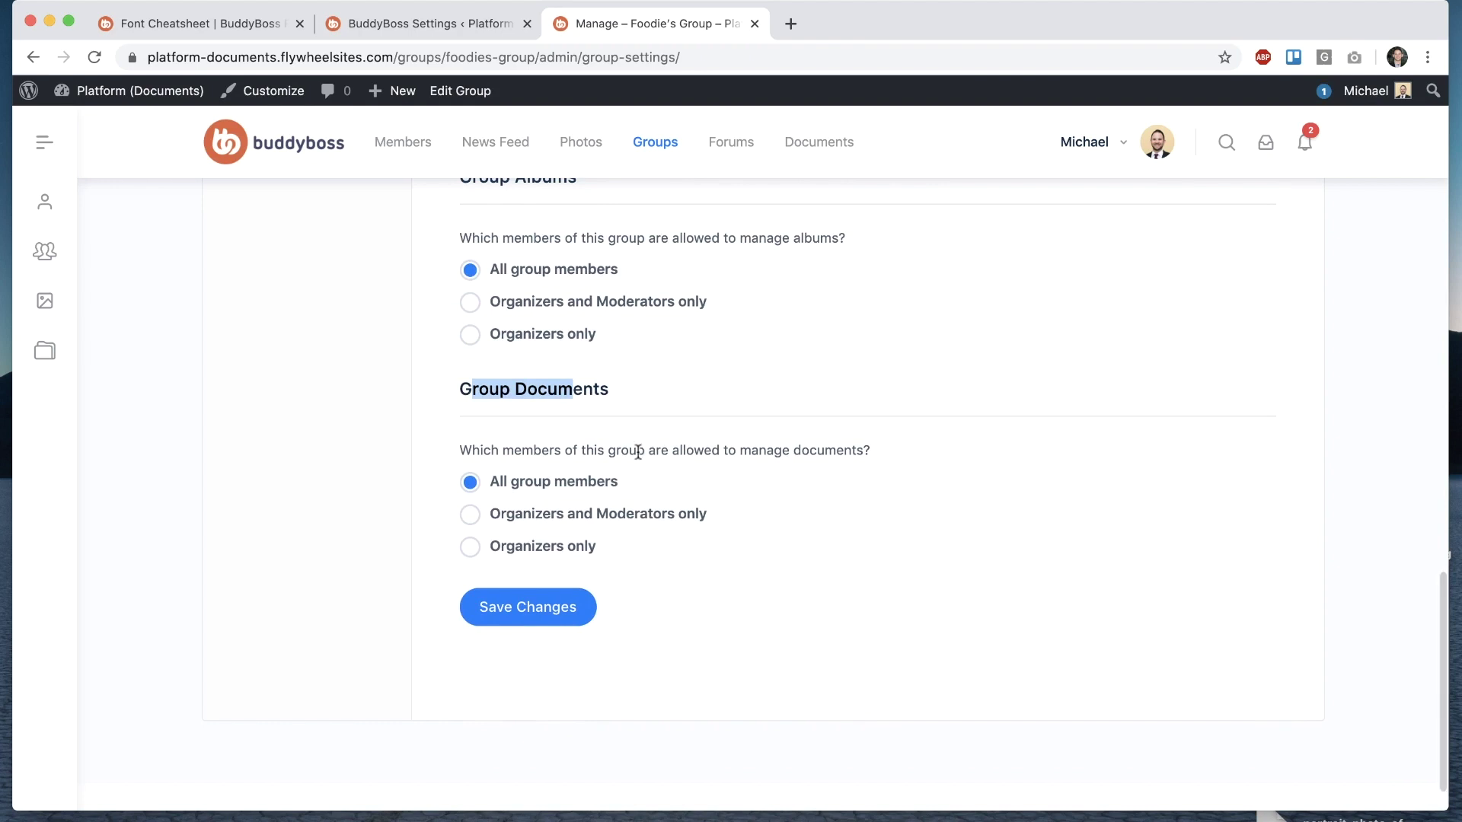
Step: Switch Group Documents management to Organizers only, then back to All group members
{"action": "left_click", "coordinate": [589, 462]}
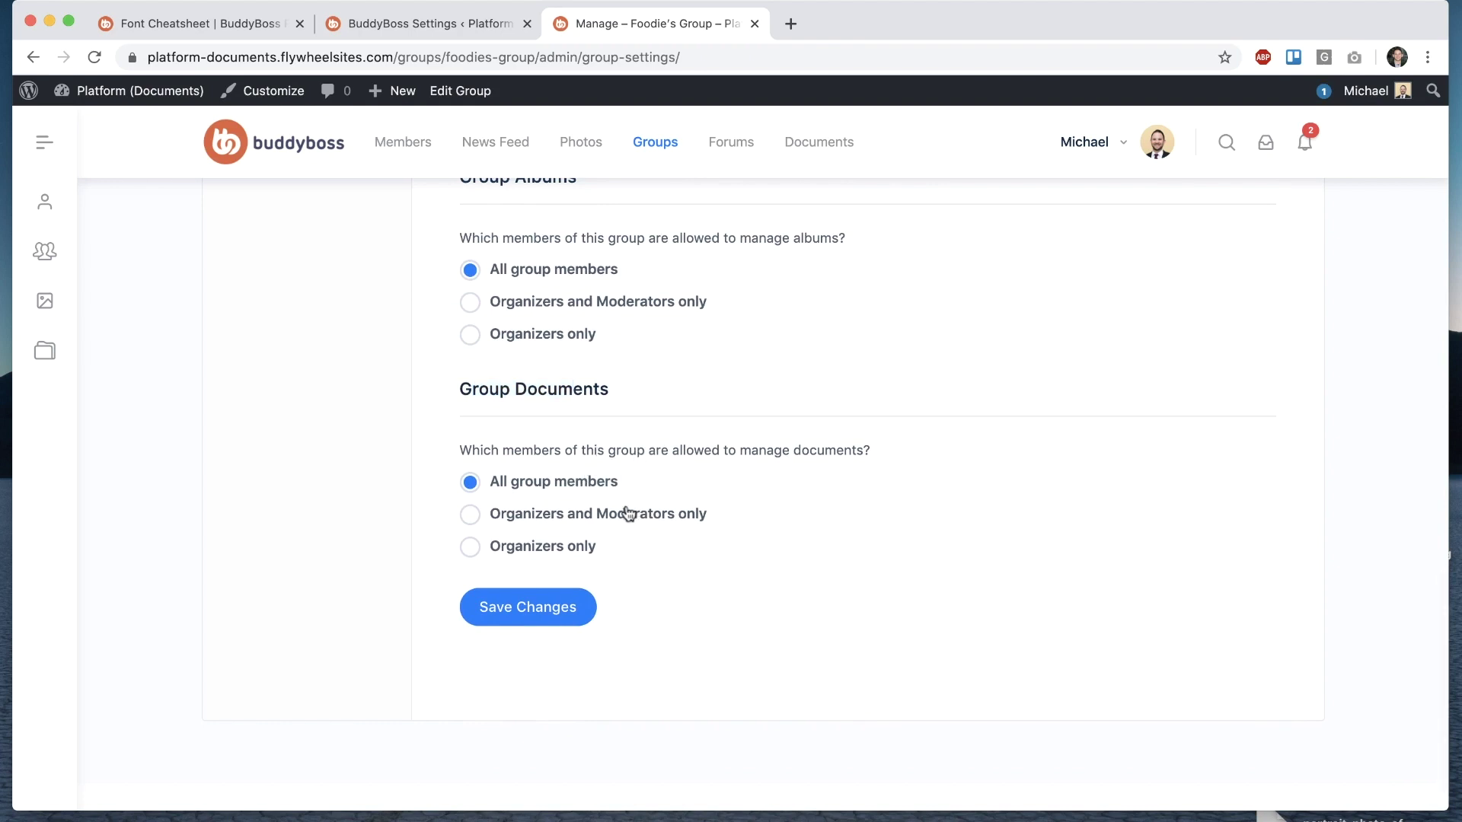
{"action": "left_click", "coordinate": [527, 547]}
{"action": "left_click", "coordinate": [588, 483]}
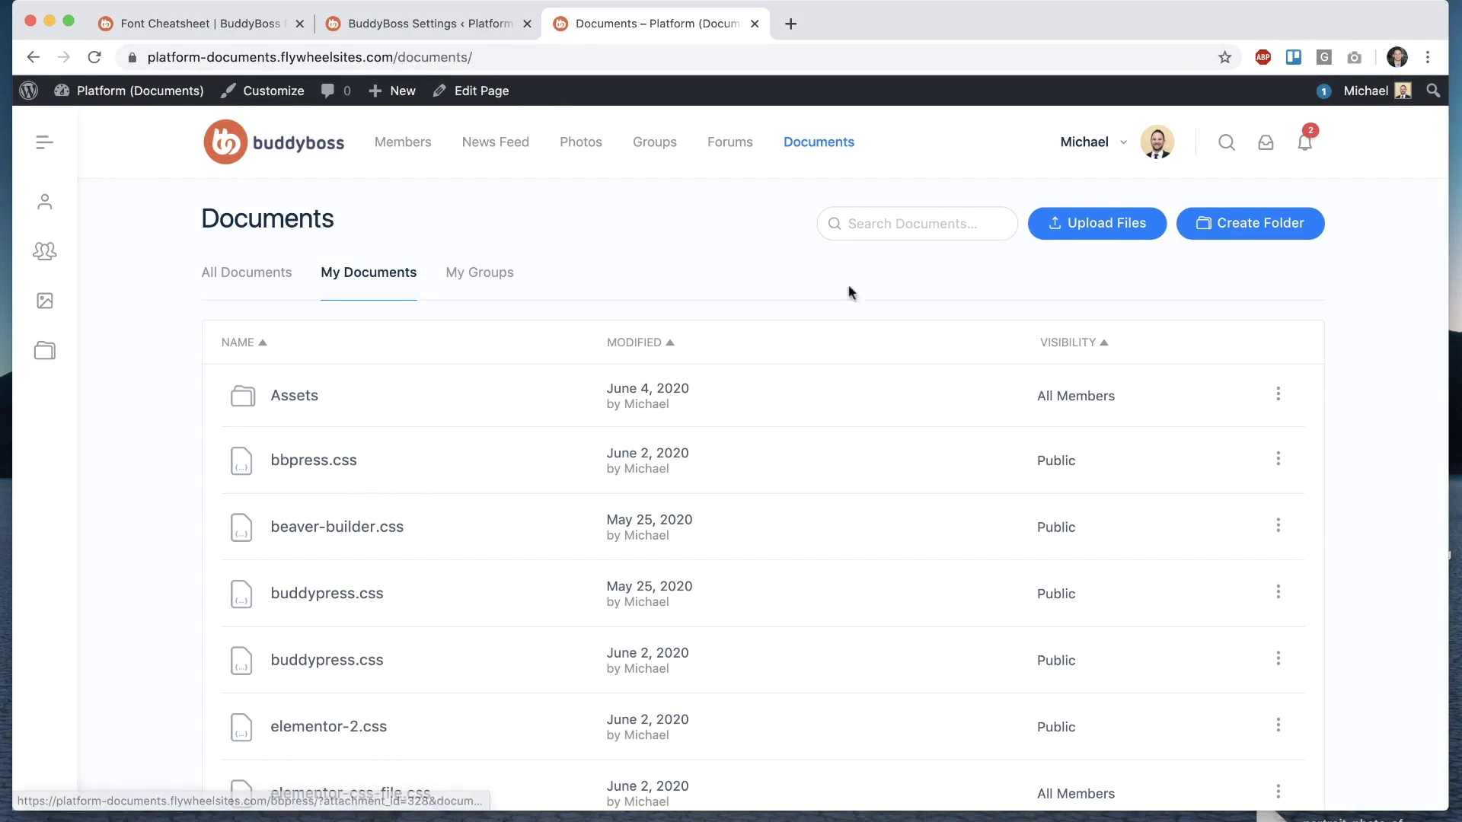
Step: Filter My Documents by searching for '.css'
{"action": "left_click", "coordinate": [907, 225]}
{"action": "type", "text": "builder"}
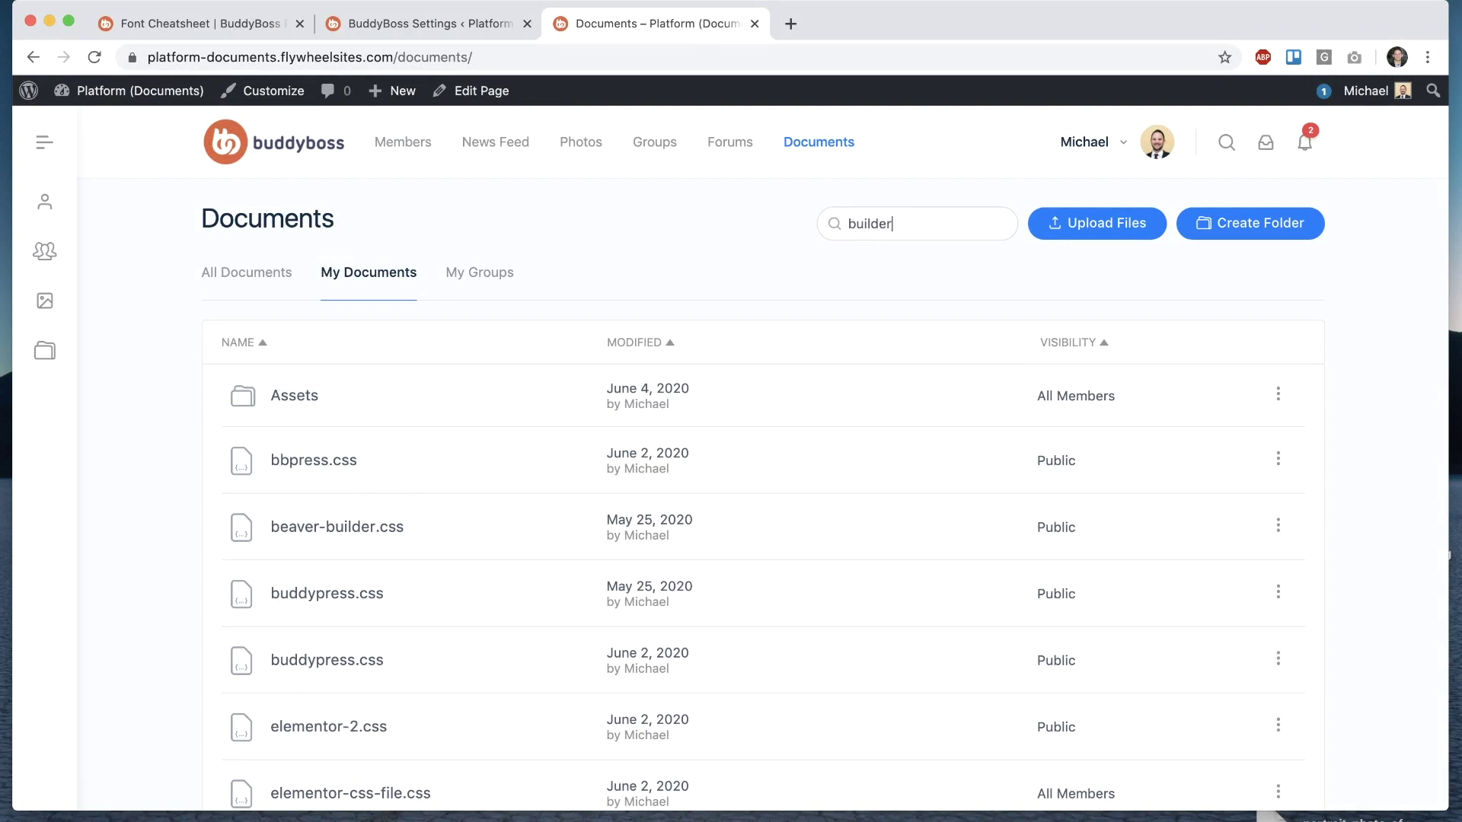
{"action": "key", "text": "super+a"}
{"action": "type", "text": ".c"}
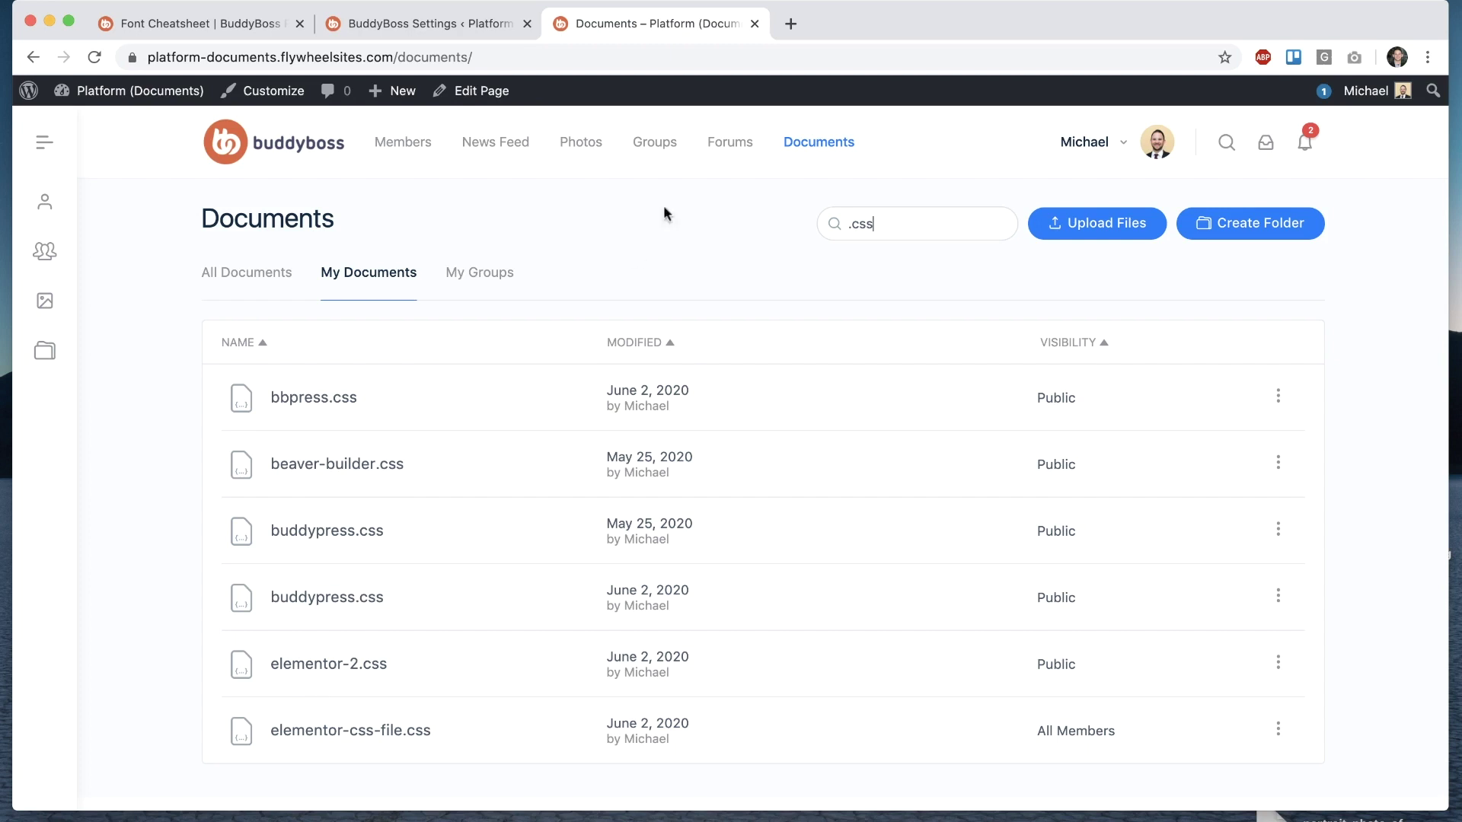
Step: Search the site-wide bar for '.cs', then dismiss the results overlay
{"action": "left_click", "coordinate": [1225, 141]}
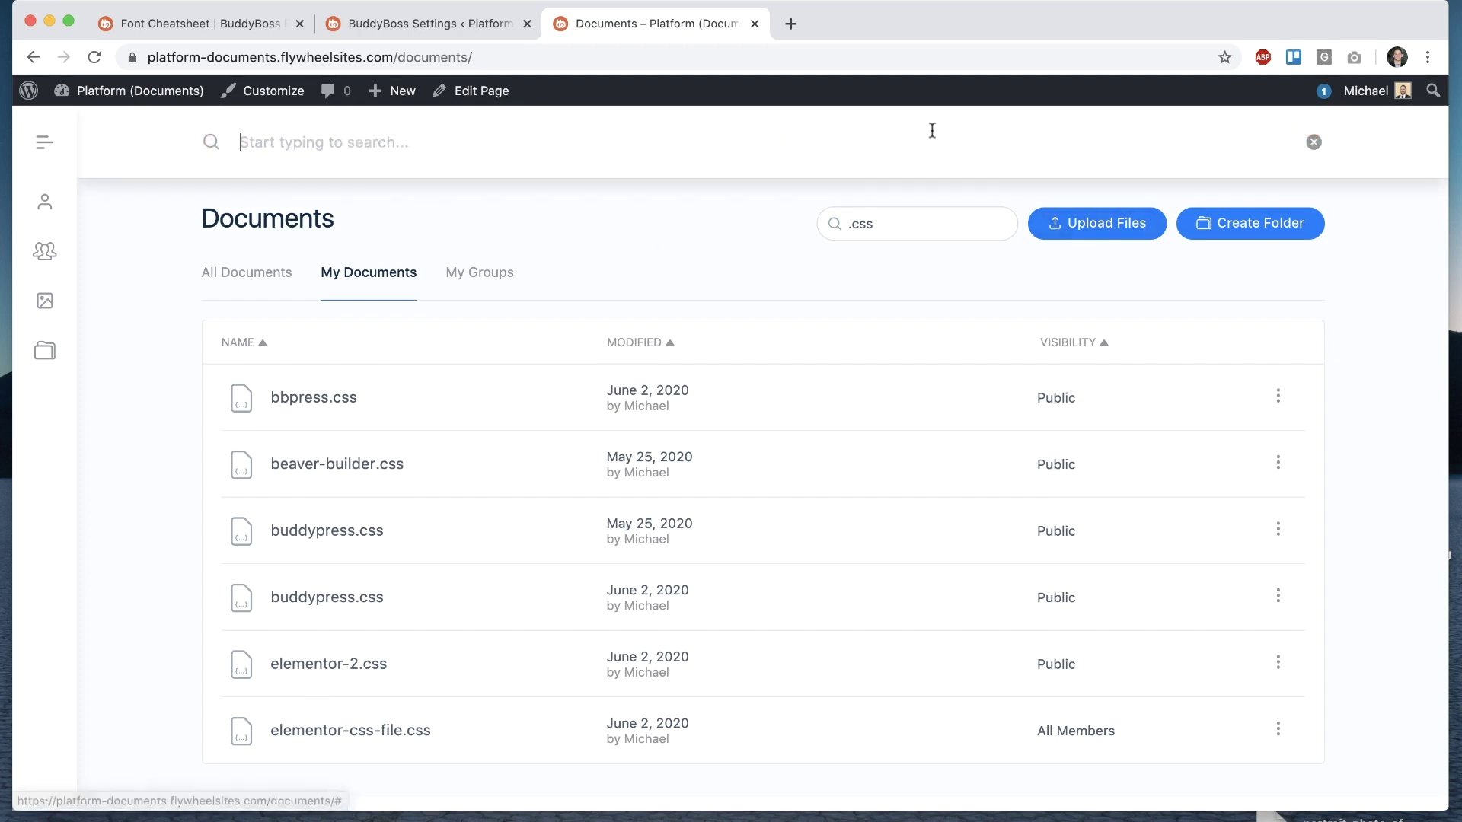
{"action": "type", "text": ".css"}
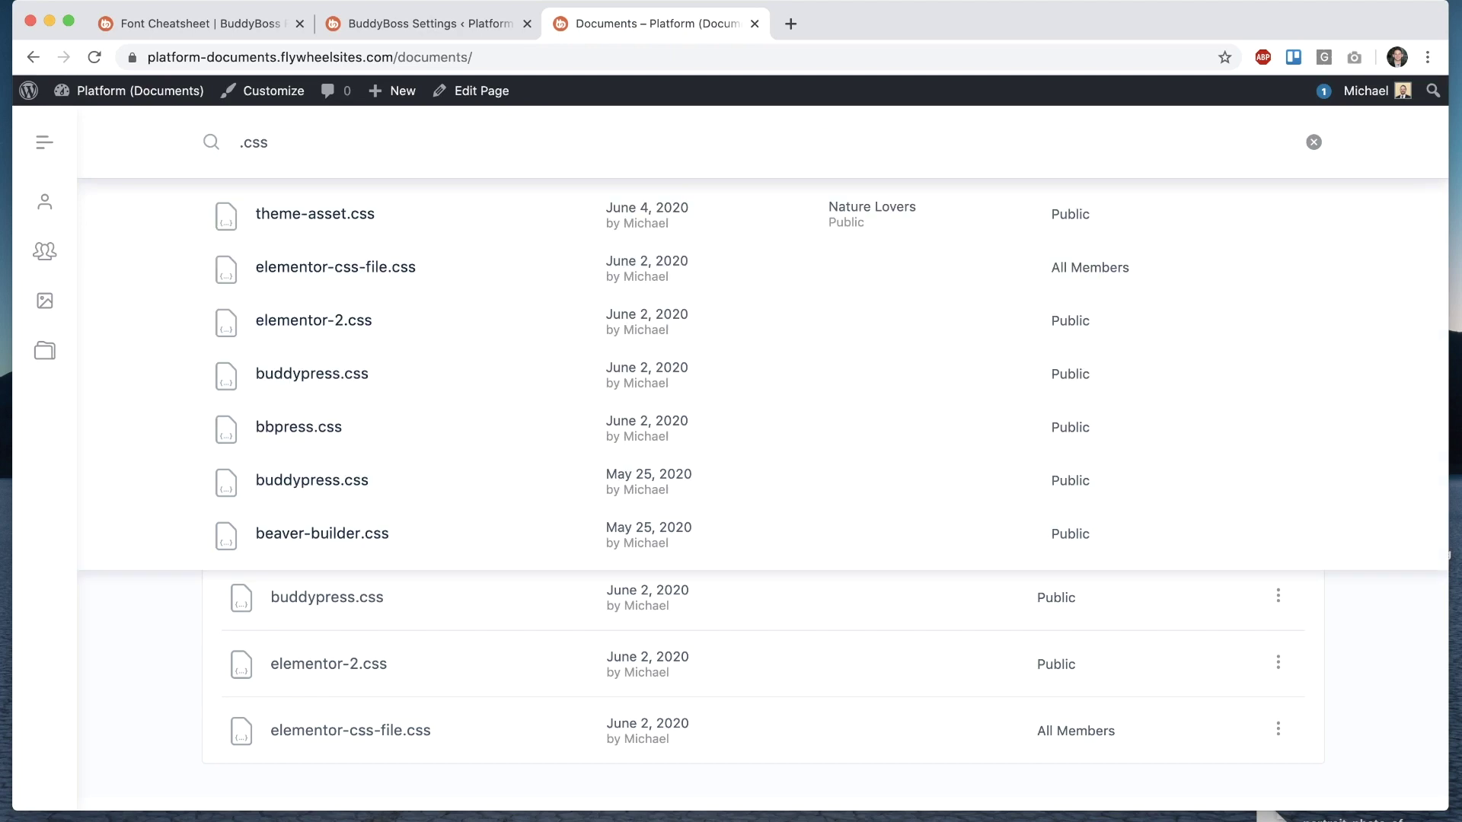
{"action": "key", "text": "Escape"}
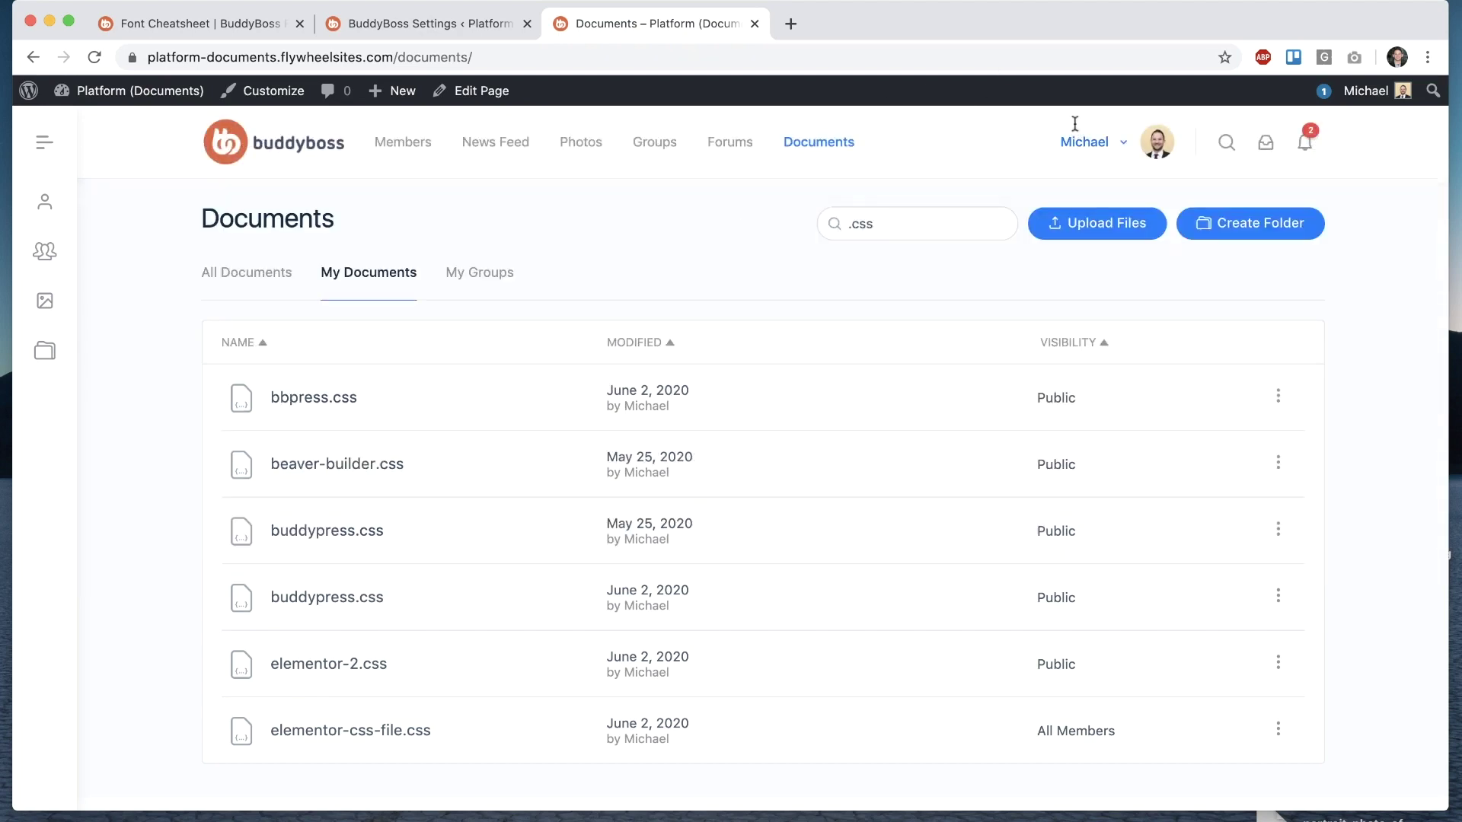
Step: Check that BuddyBoss network search includes Documents and Folders, then return to Documents
{"action": "left_click", "coordinate": [475, 17]}
{"action": "scroll", "coordinate": [153, 236], "scroll_direction": "up", "scroll_amount": 3}
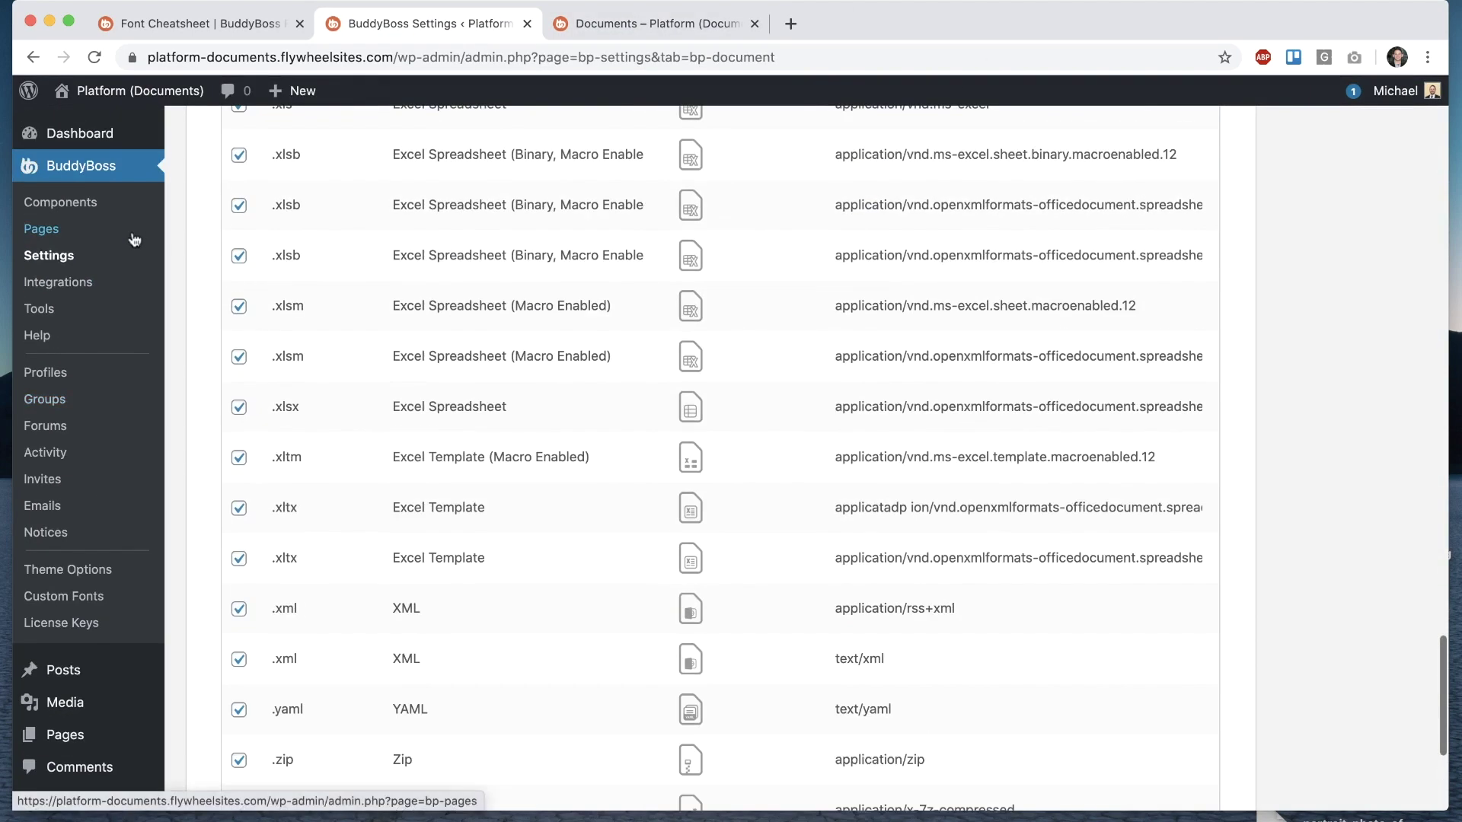
{"action": "left_click", "coordinate": [61, 261]}
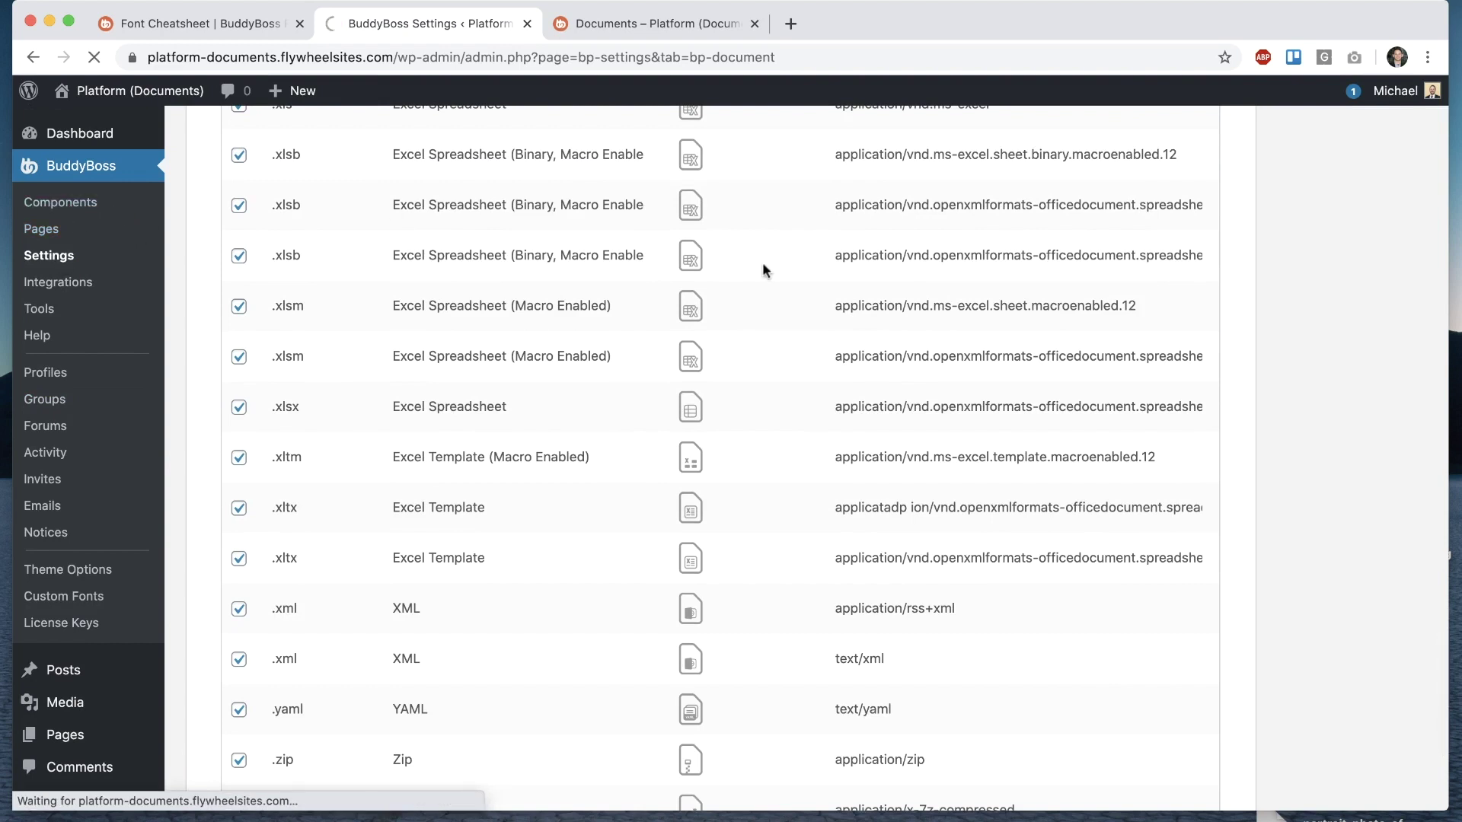
{"action": "left_click", "coordinate": [670, 181]}
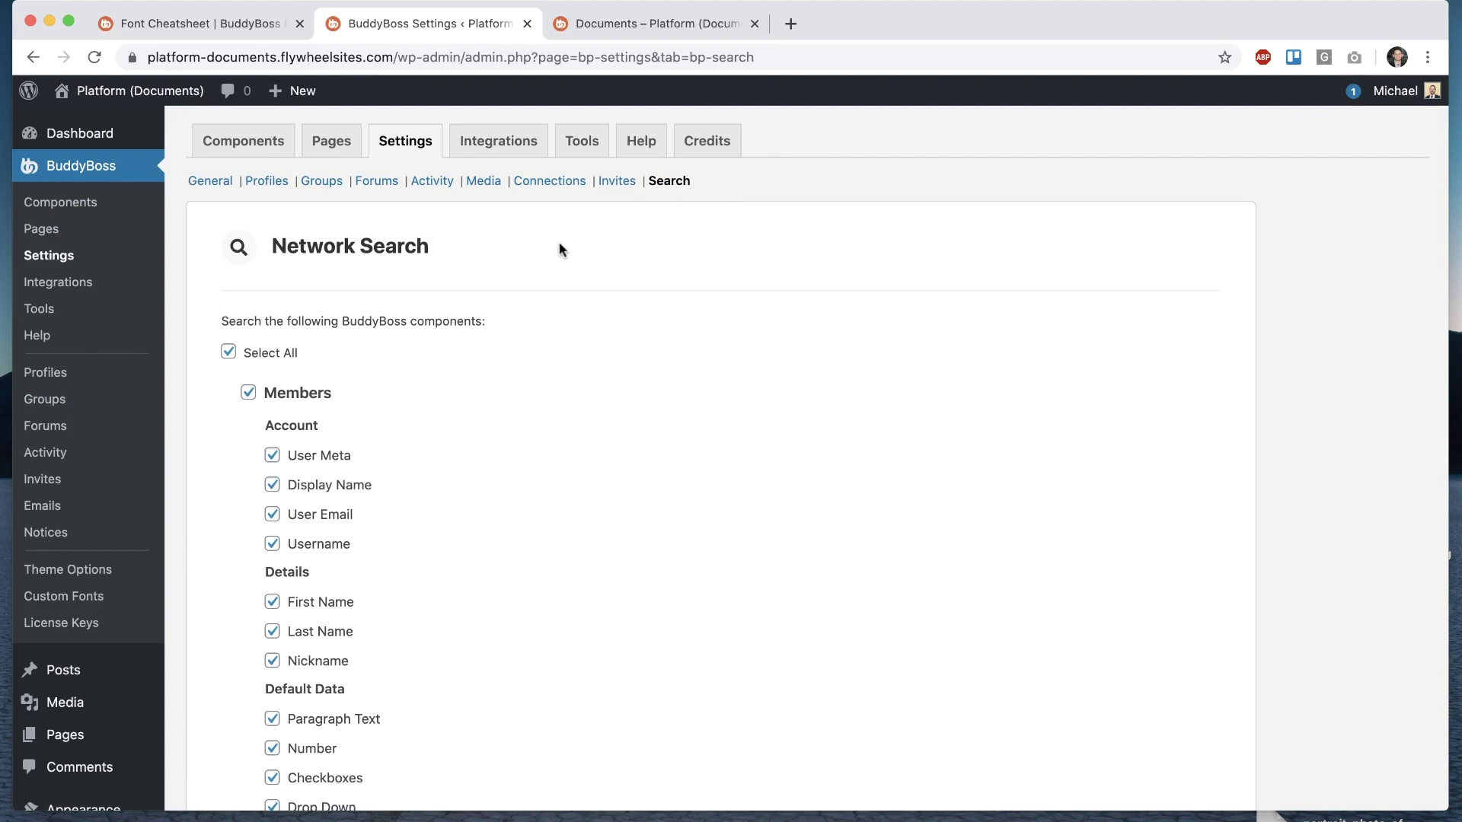
{"action": "scroll", "coordinate": [163, 353], "scroll_direction": "down", "scroll_amount": 10}
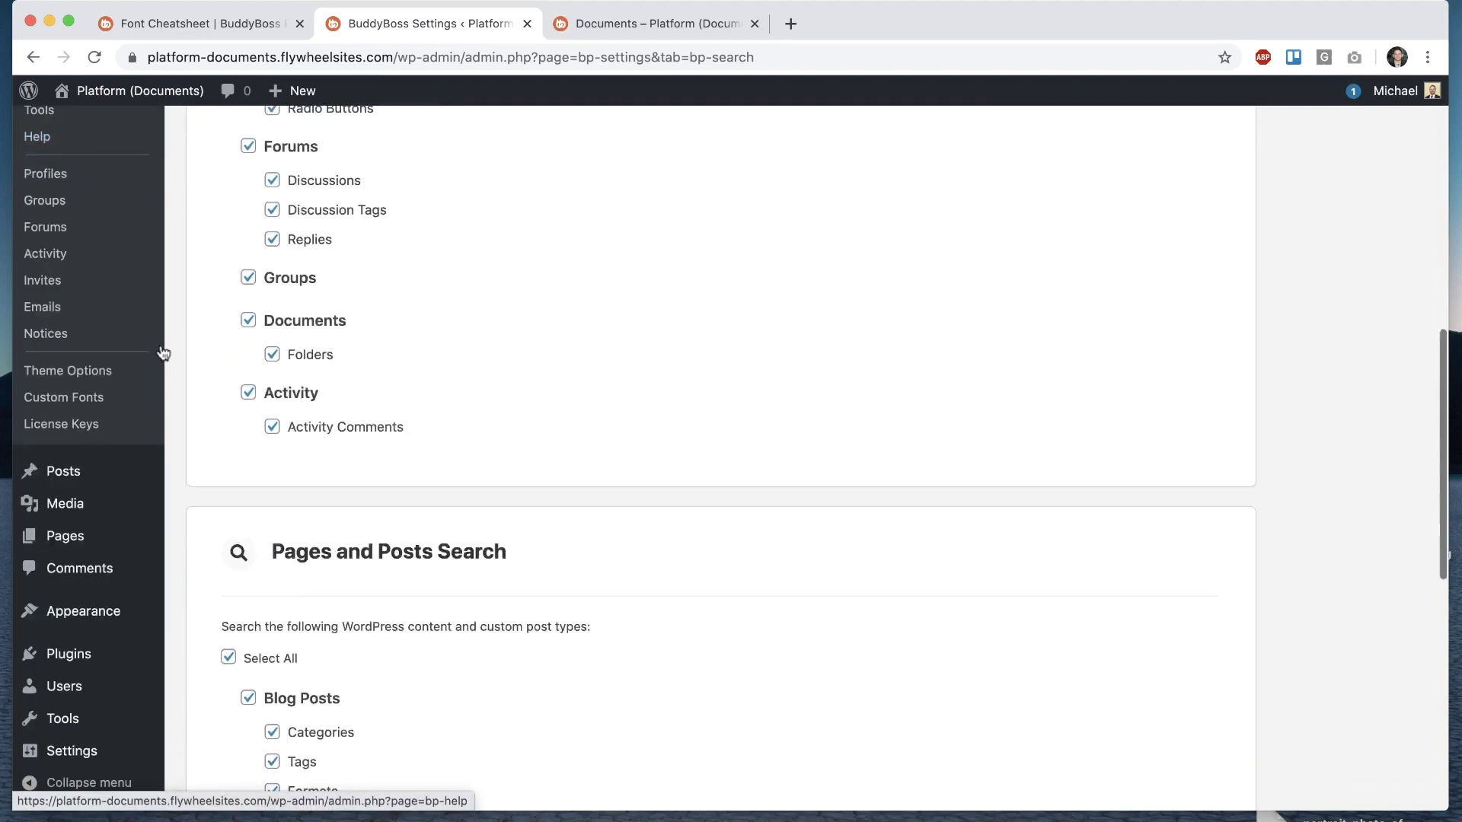
{"action": "scroll", "coordinate": [163, 353], "scroll_direction": "down", "scroll_amount": 5}
{"action": "scroll", "coordinate": [163, 353], "scroll_direction": "up", "scroll_amount": 8}
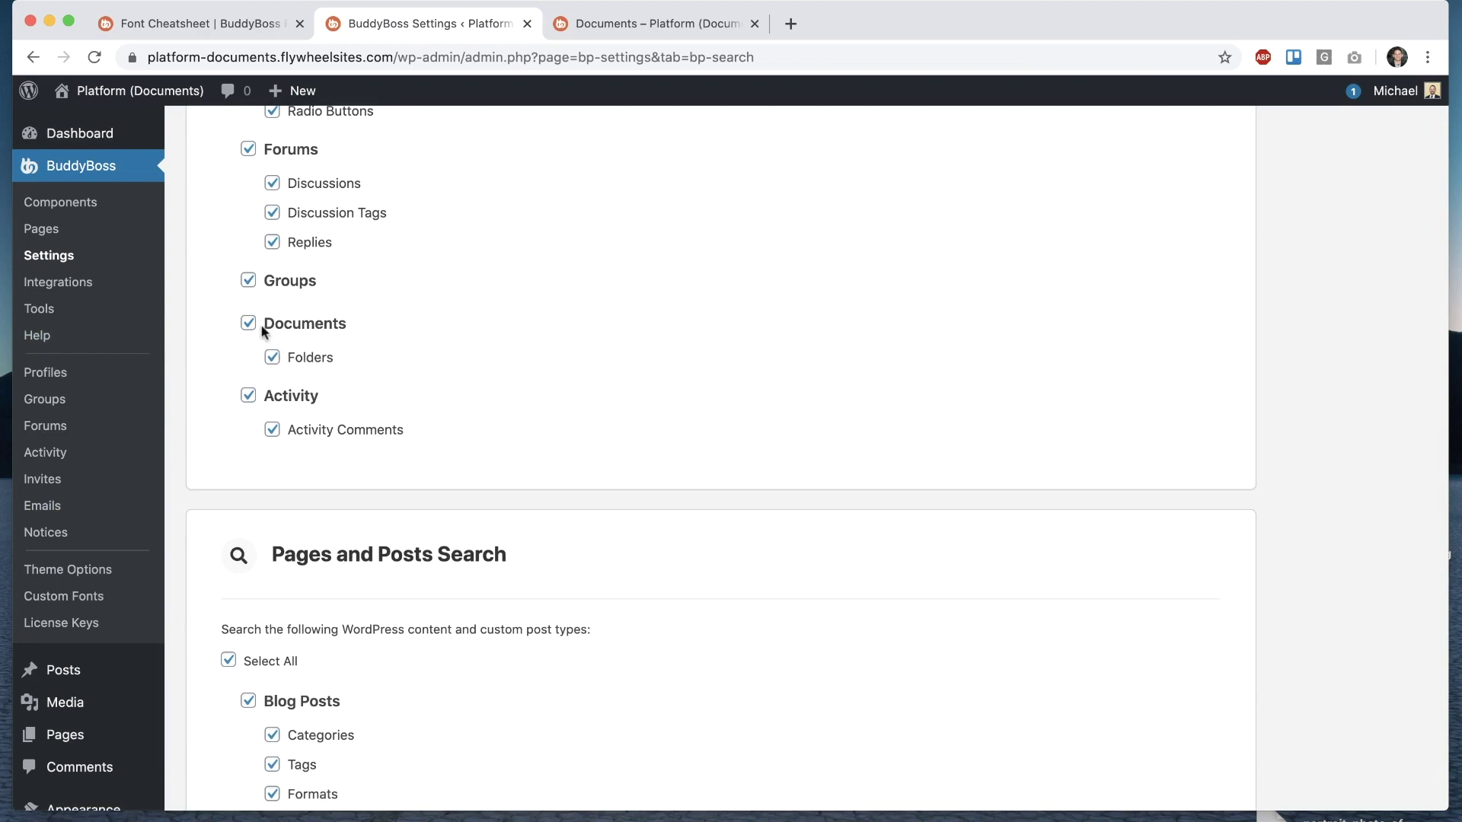
{"action": "left_click", "coordinate": [682, 24]}
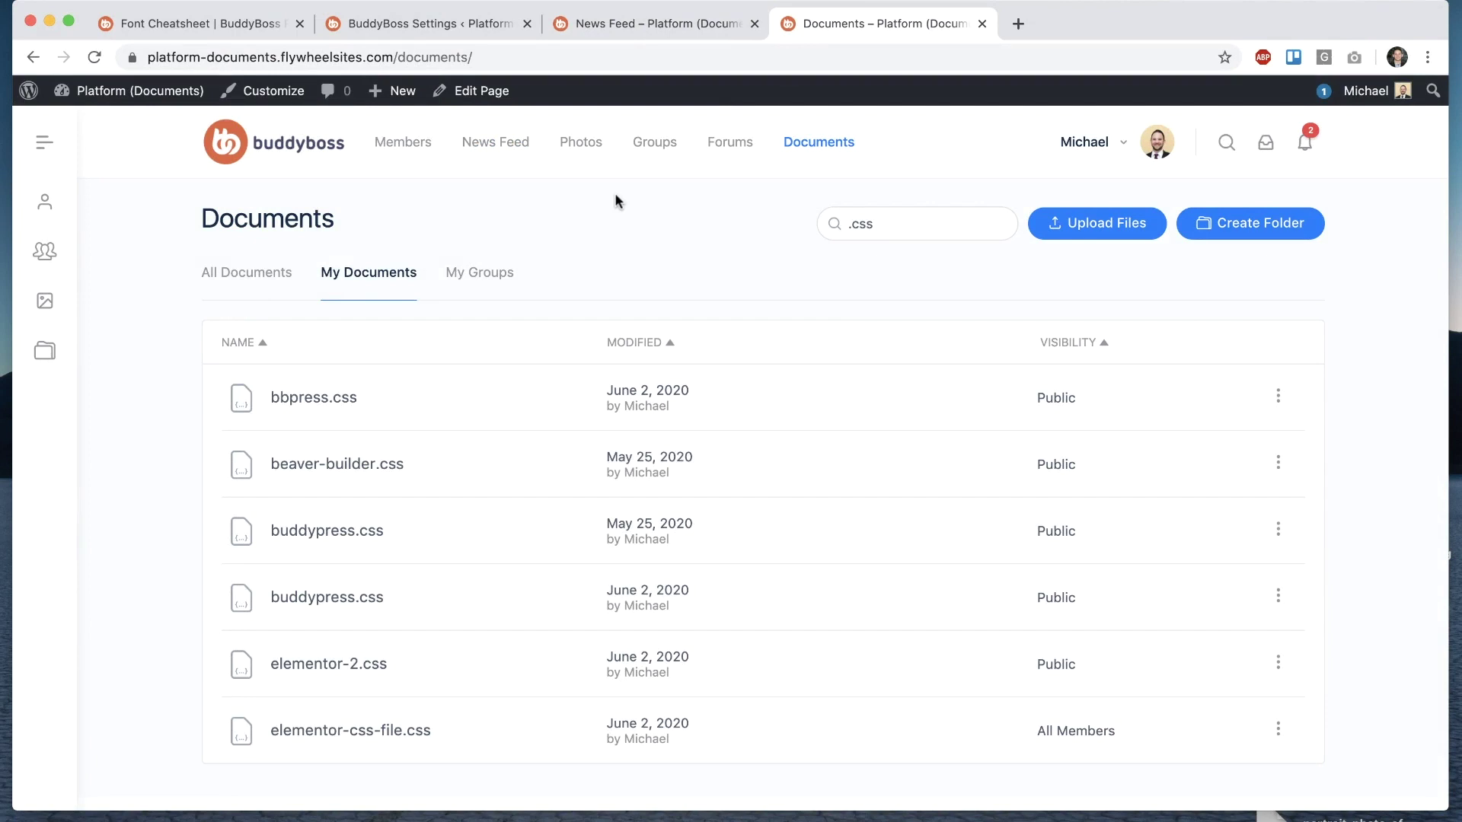
Step: Review an activity update's privacy choices in the news feed, then return to Documents
{"action": "left_click", "coordinate": [673, 27]}
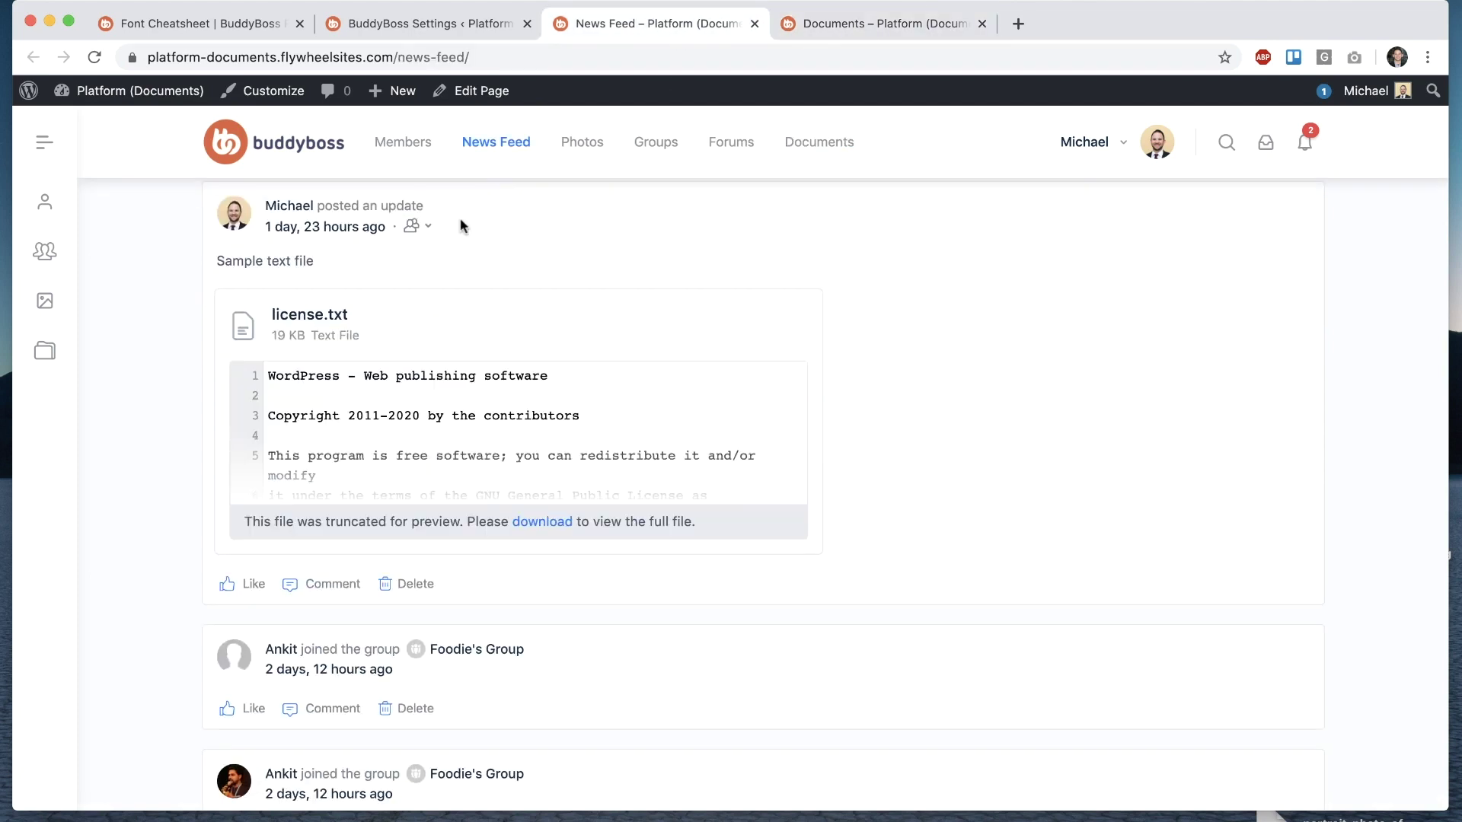
{"action": "left_click", "coordinate": [415, 226]}
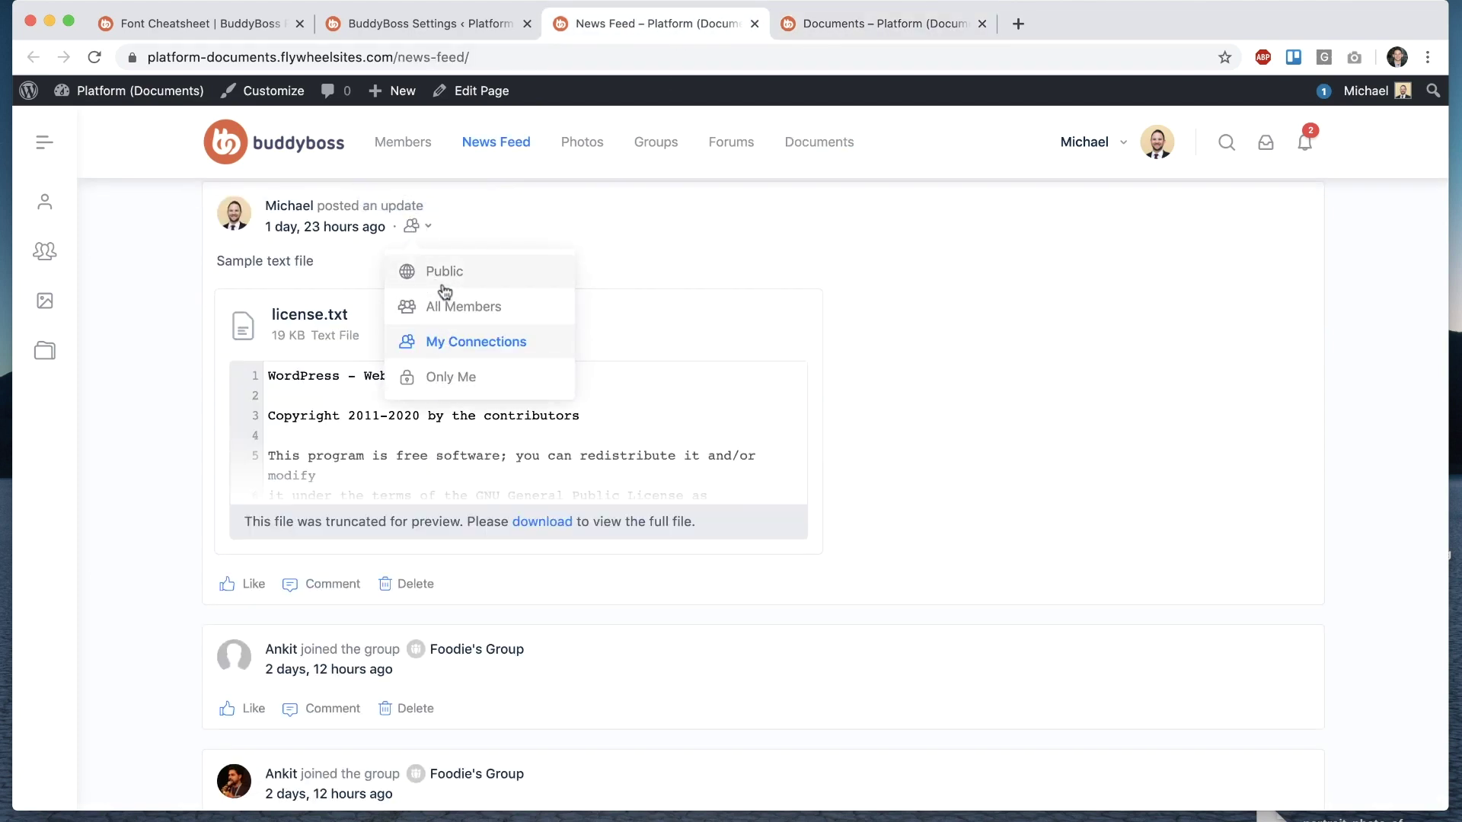
{"action": "left_click", "coordinate": [472, 235]}
{"action": "left_click", "coordinate": [835, 35]}
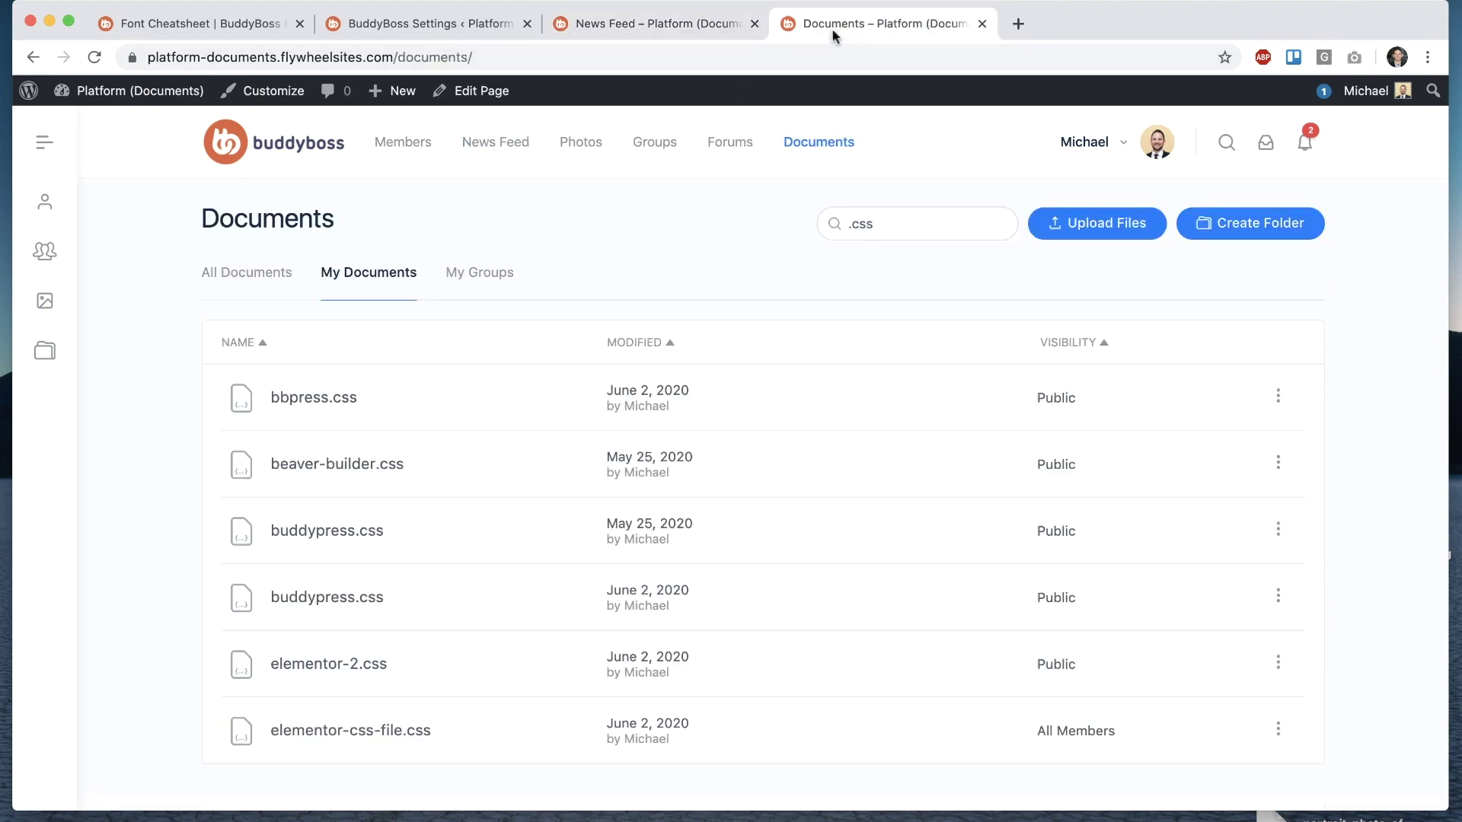
Step: Change bbpress.css privacy to All Members
{"action": "left_click", "coordinate": [1278, 397]}
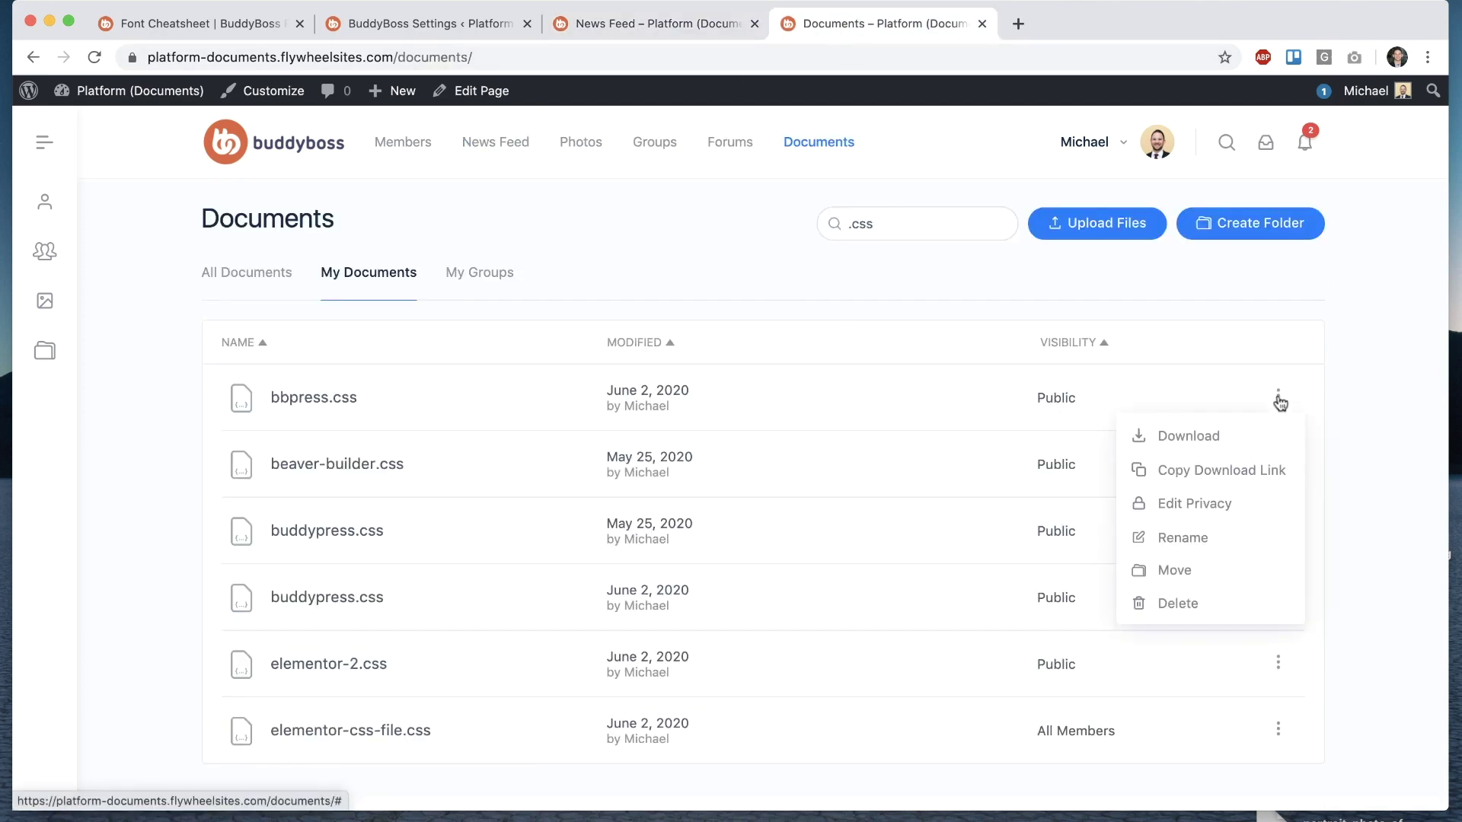
{"action": "left_click", "coordinate": [1217, 503]}
{"action": "left_click", "coordinate": [1124, 409]}
{"action": "left_click", "coordinate": [1117, 418]}
Step: Show My Groups documents and inspect the theme-asset.css options
{"action": "left_click", "coordinate": [466, 274]}
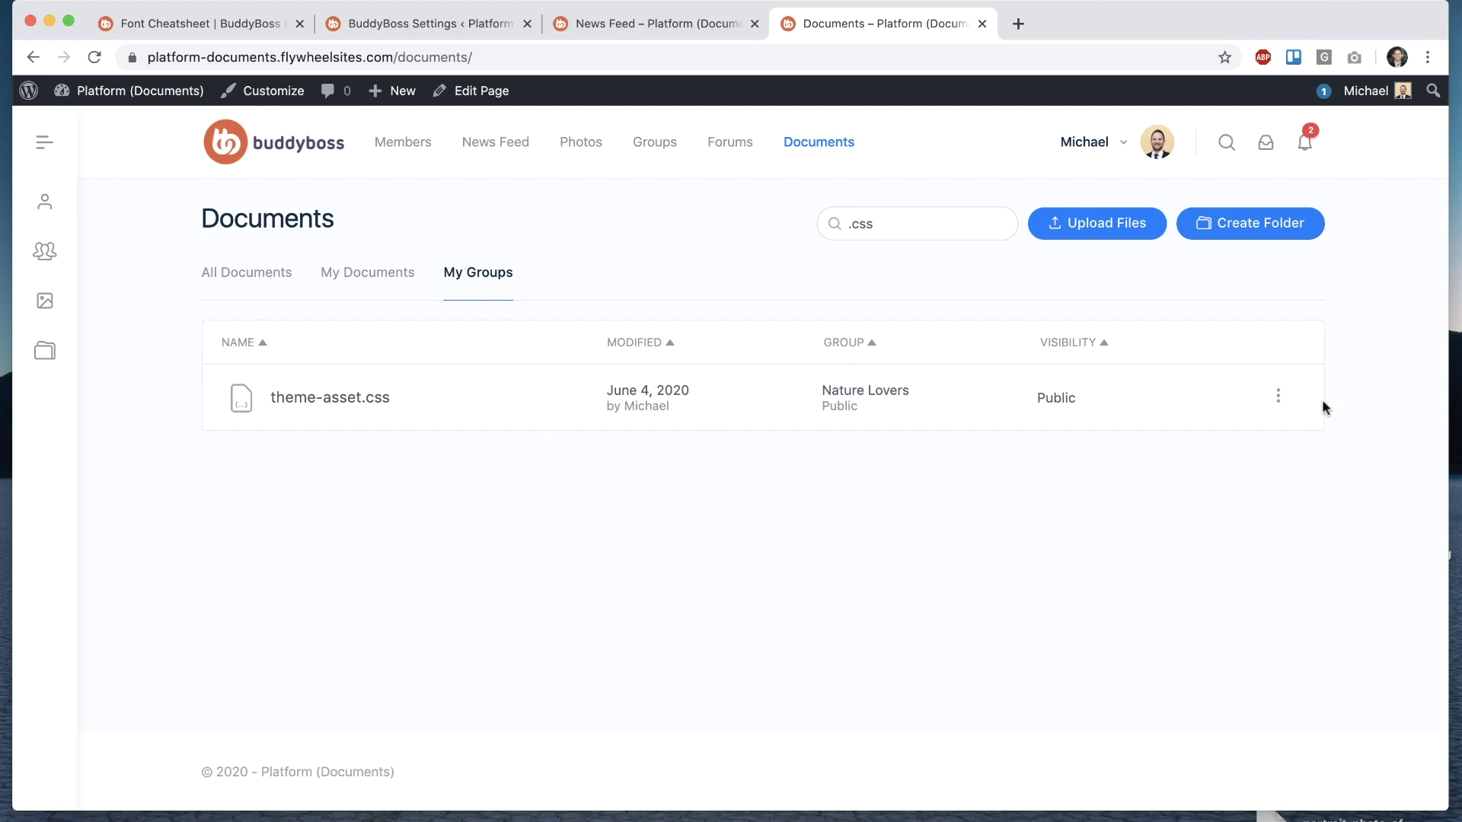
{"action": "left_click", "coordinate": [1279, 398]}
{"action": "left_click", "coordinate": [1128, 399]}
Step: Review the privacy choices in the Upload and Create Folder windows without saving
{"action": "mouse_move", "coordinate": [1054, 402]}
{"action": "left_click", "coordinate": [1116, 233]}
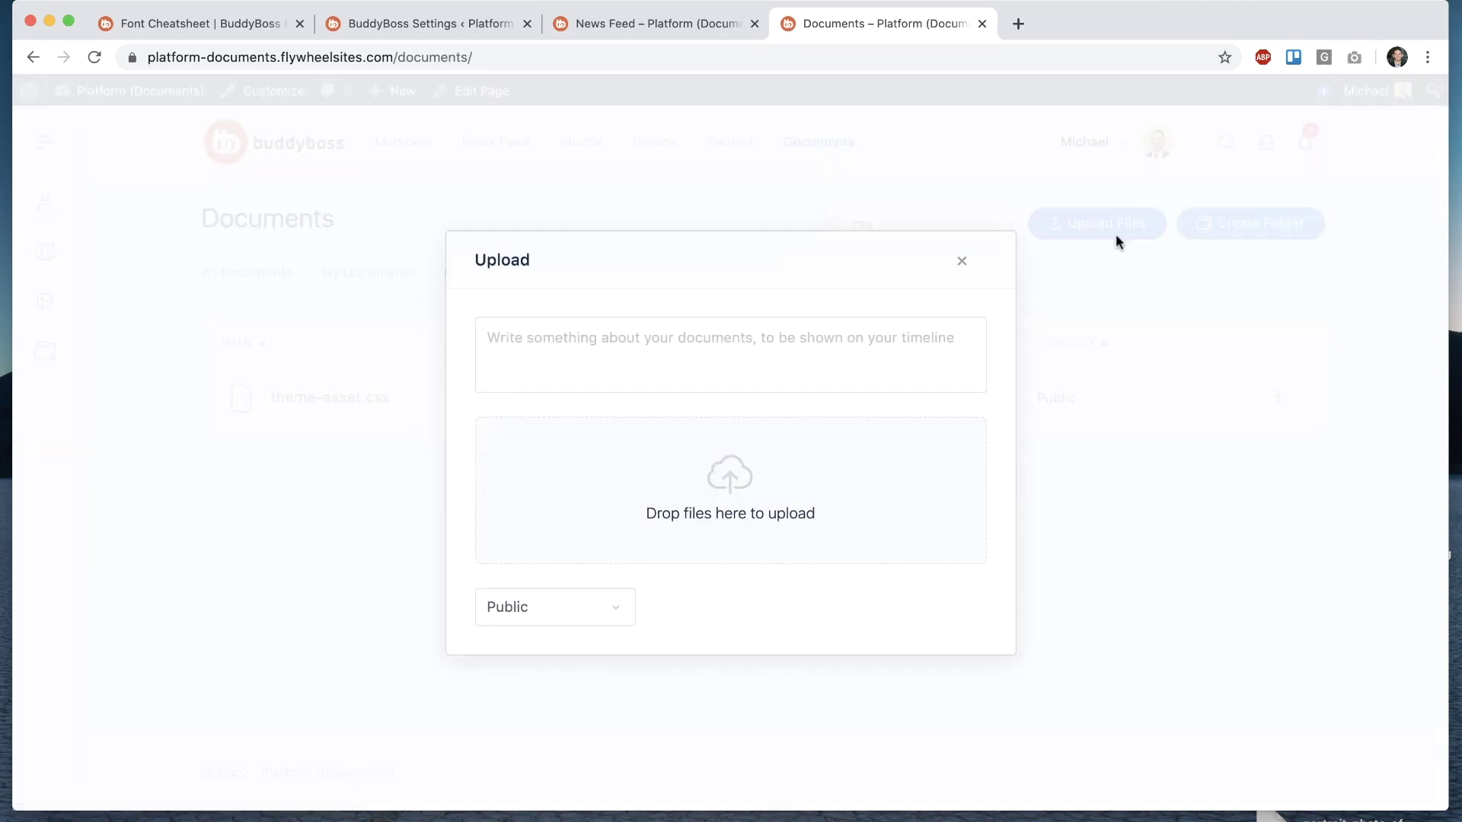
{"action": "left_click", "coordinate": [592, 609]}
{"action": "left_click", "coordinate": [720, 612]}
{"action": "left_click", "coordinate": [962, 261]}
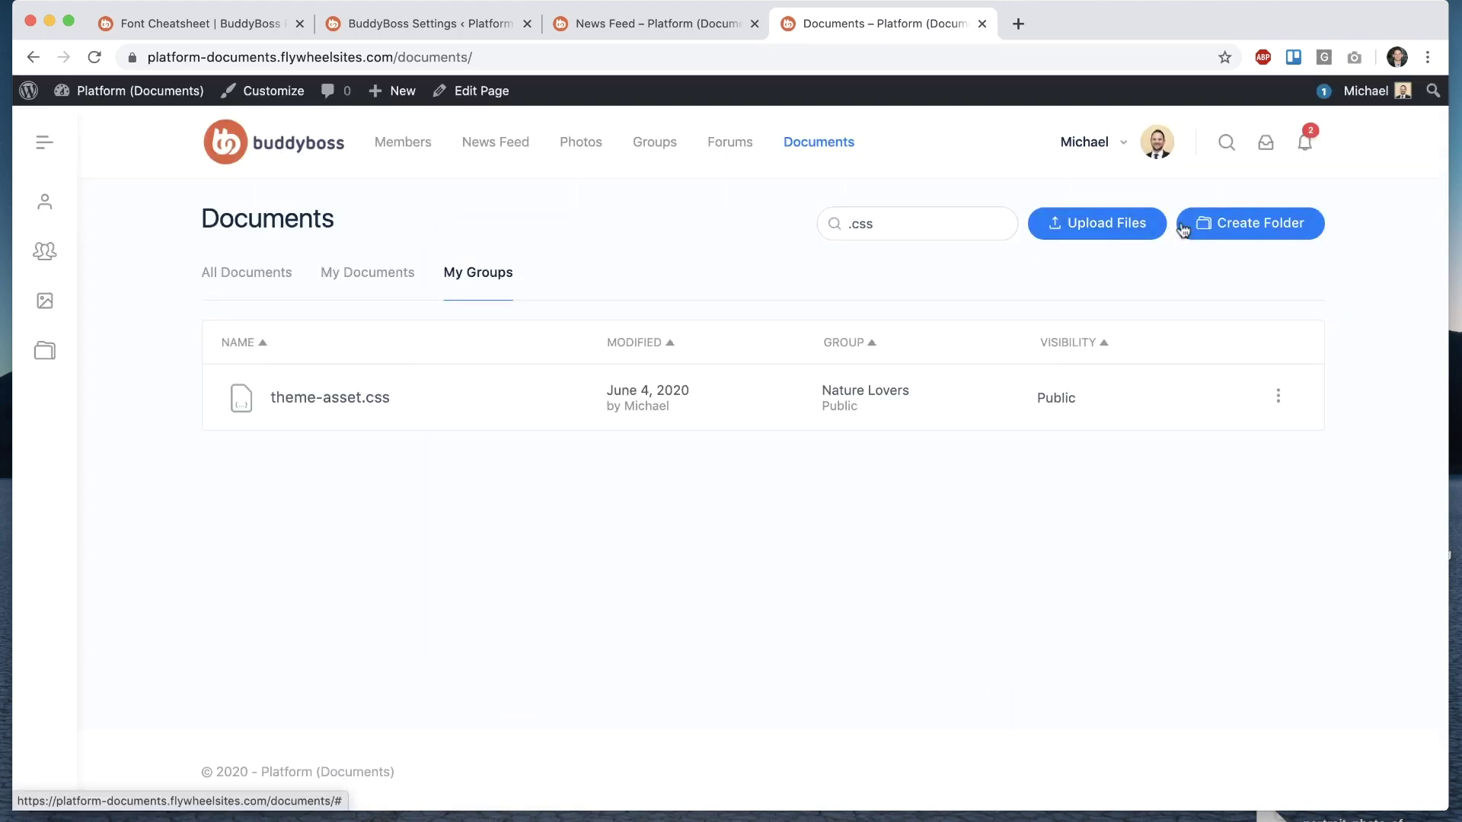
{"action": "left_click", "coordinate": [1203, 222]}
{"action": "left_click", "coordinate": [883, 491]}
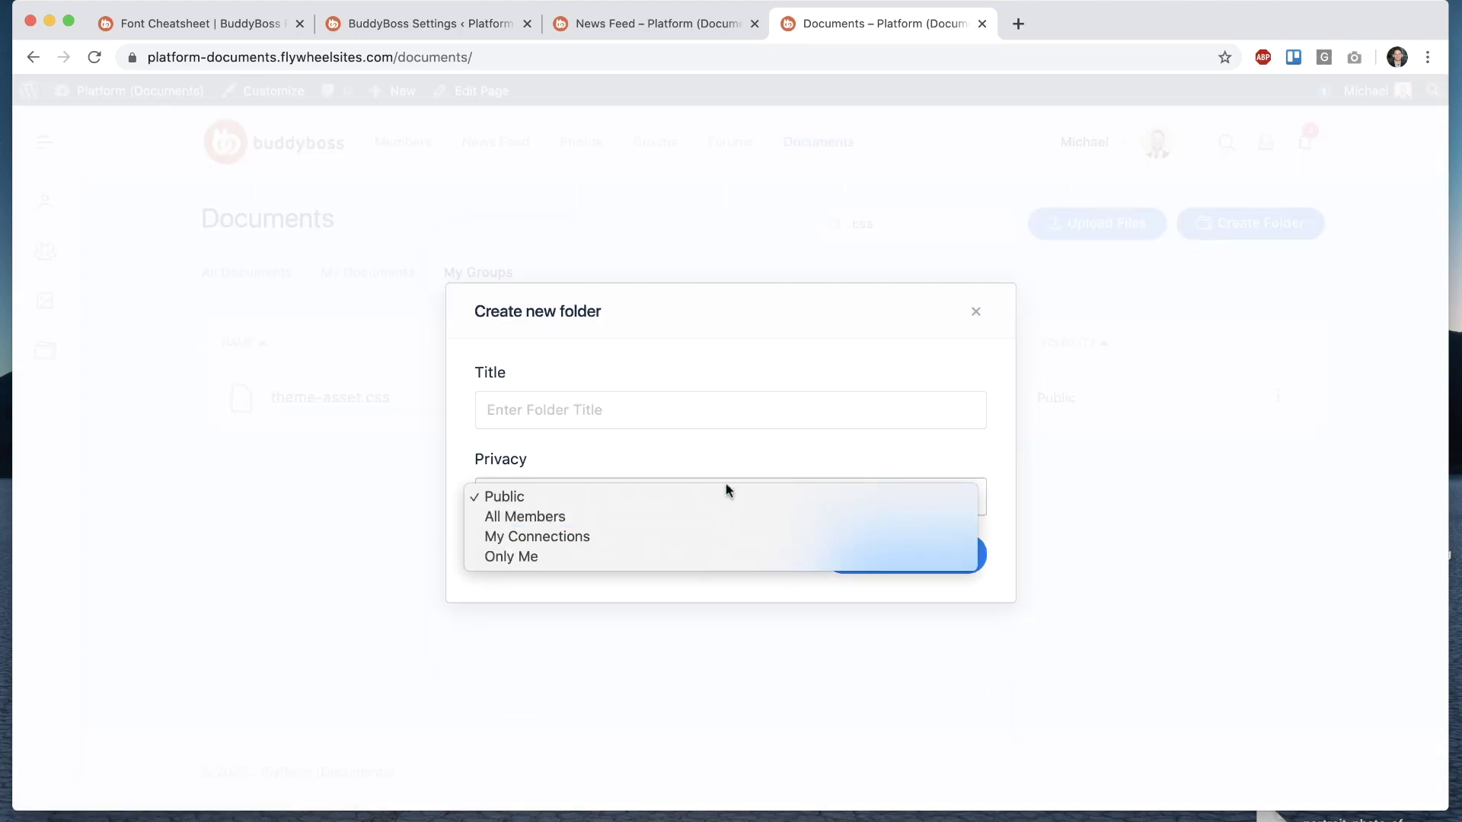
{"action": "left_click", "coordinate": [741, 450]}
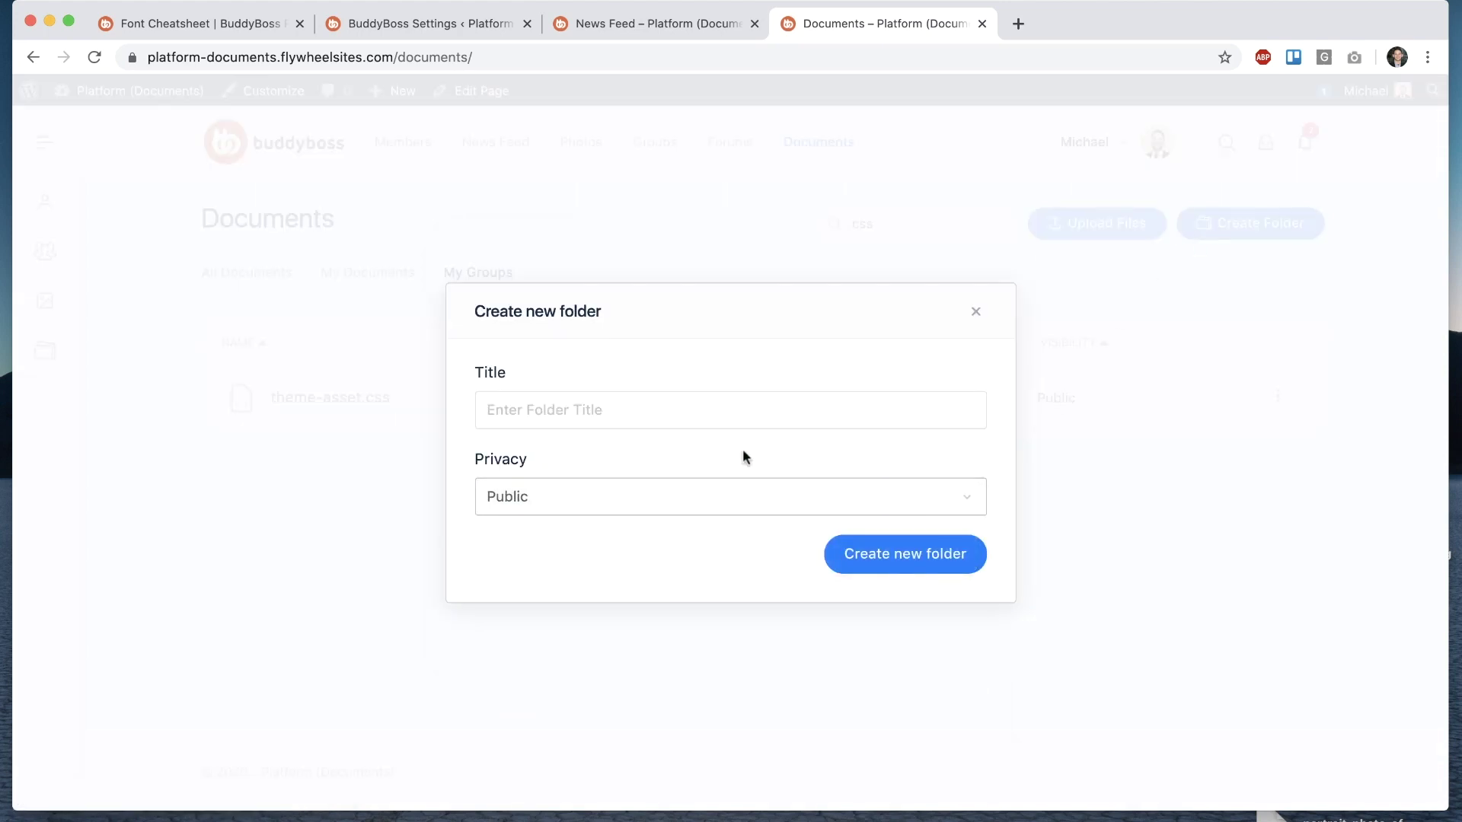
{"action": "left_click", "coordinate": [981, 309]}
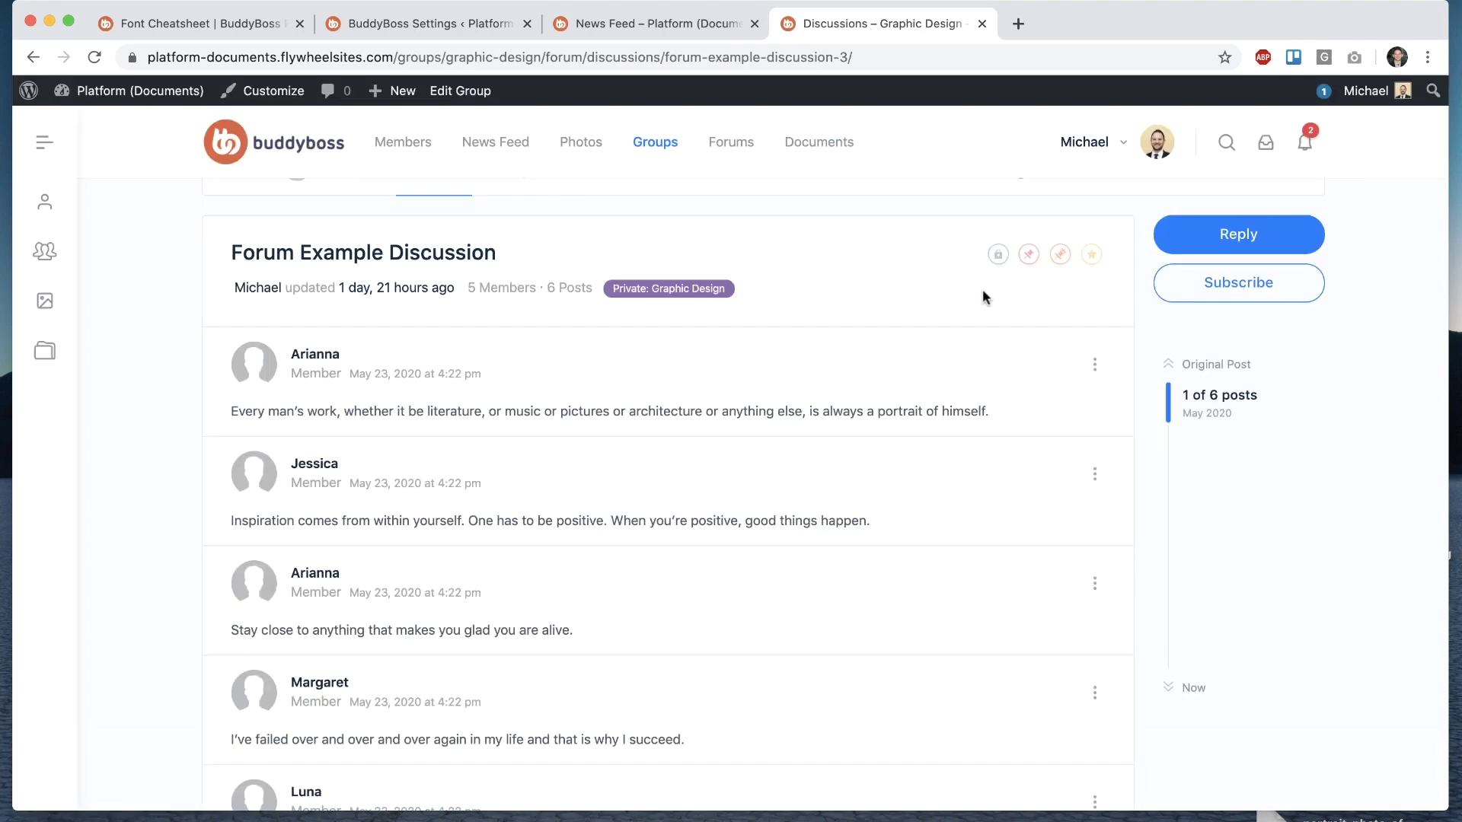
Step: Draft a reply reading 'sharing some docs' with Working from Home.pdf attached
{"action": "left_click", "coordinate": [1212, 233]}
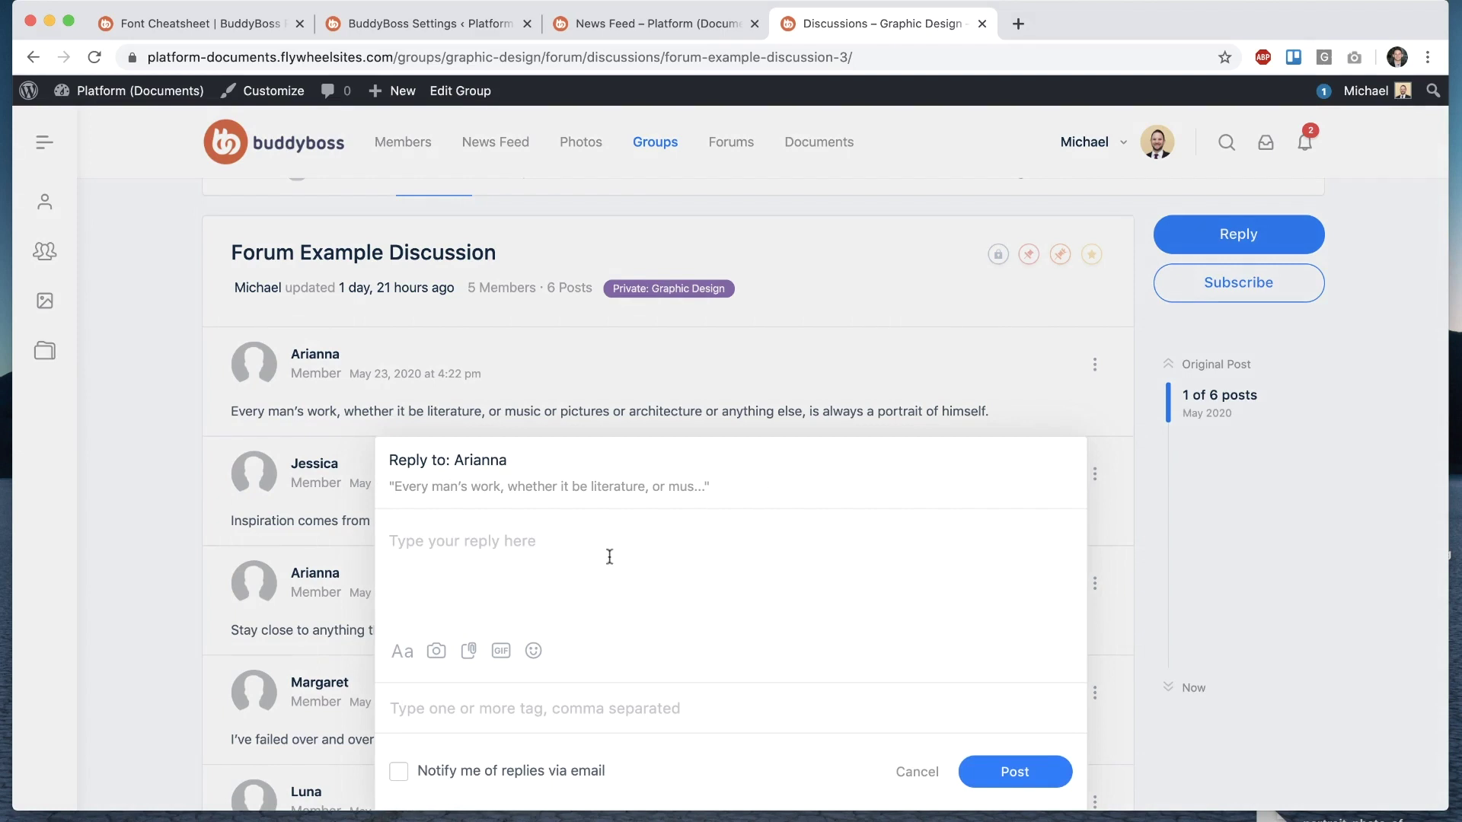
{"action": "left_click", "coordinate": [457, 537]}
{"action": "type", "text": "sharing some docs"}
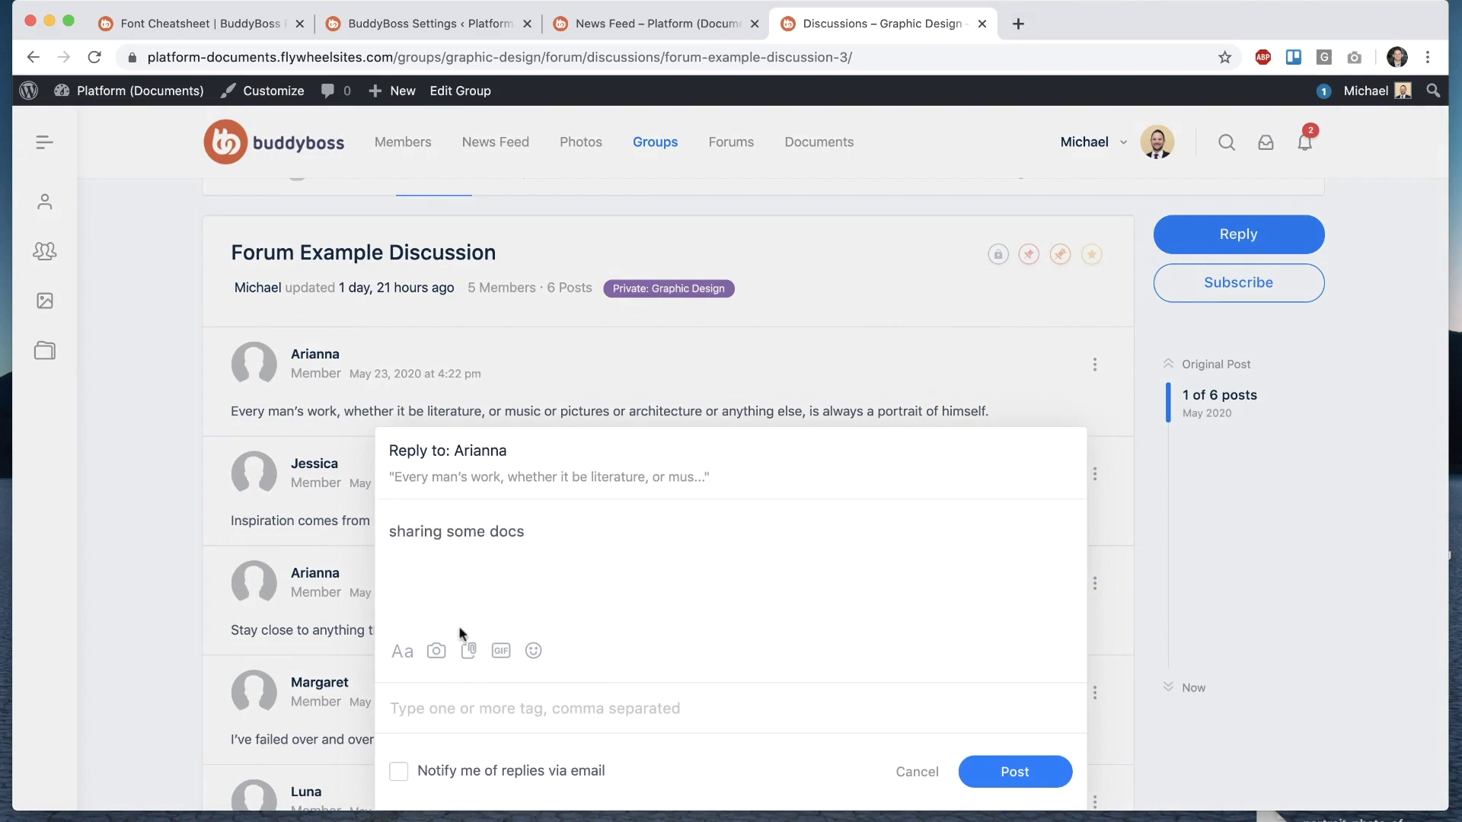
{"action": "left_click", "coordinate": [468, 648]}
{"action": "left_click", "coordinate": [653, 548]}
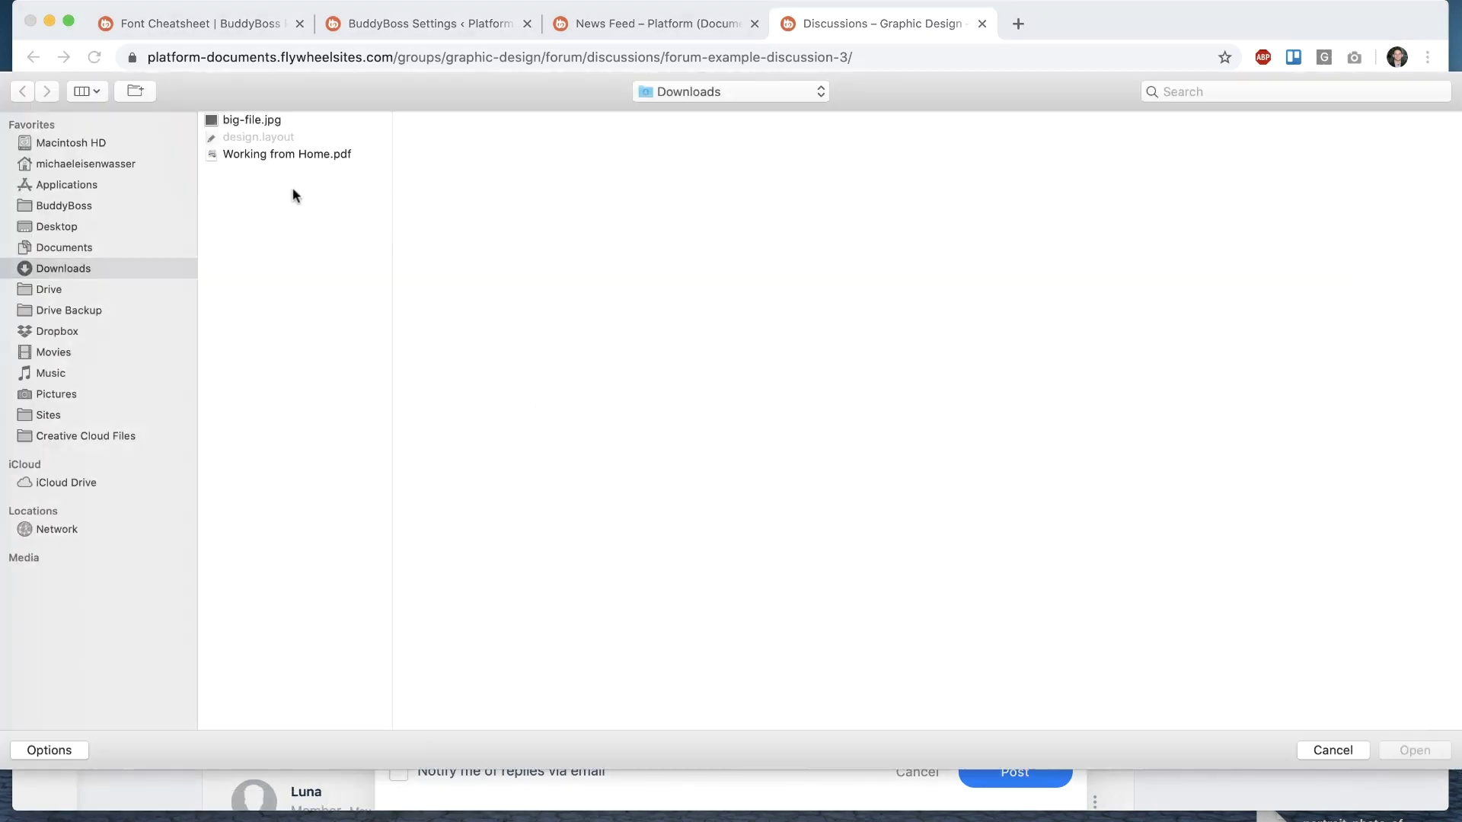
{"action": "double_click", "coordinate": [293, 154]}
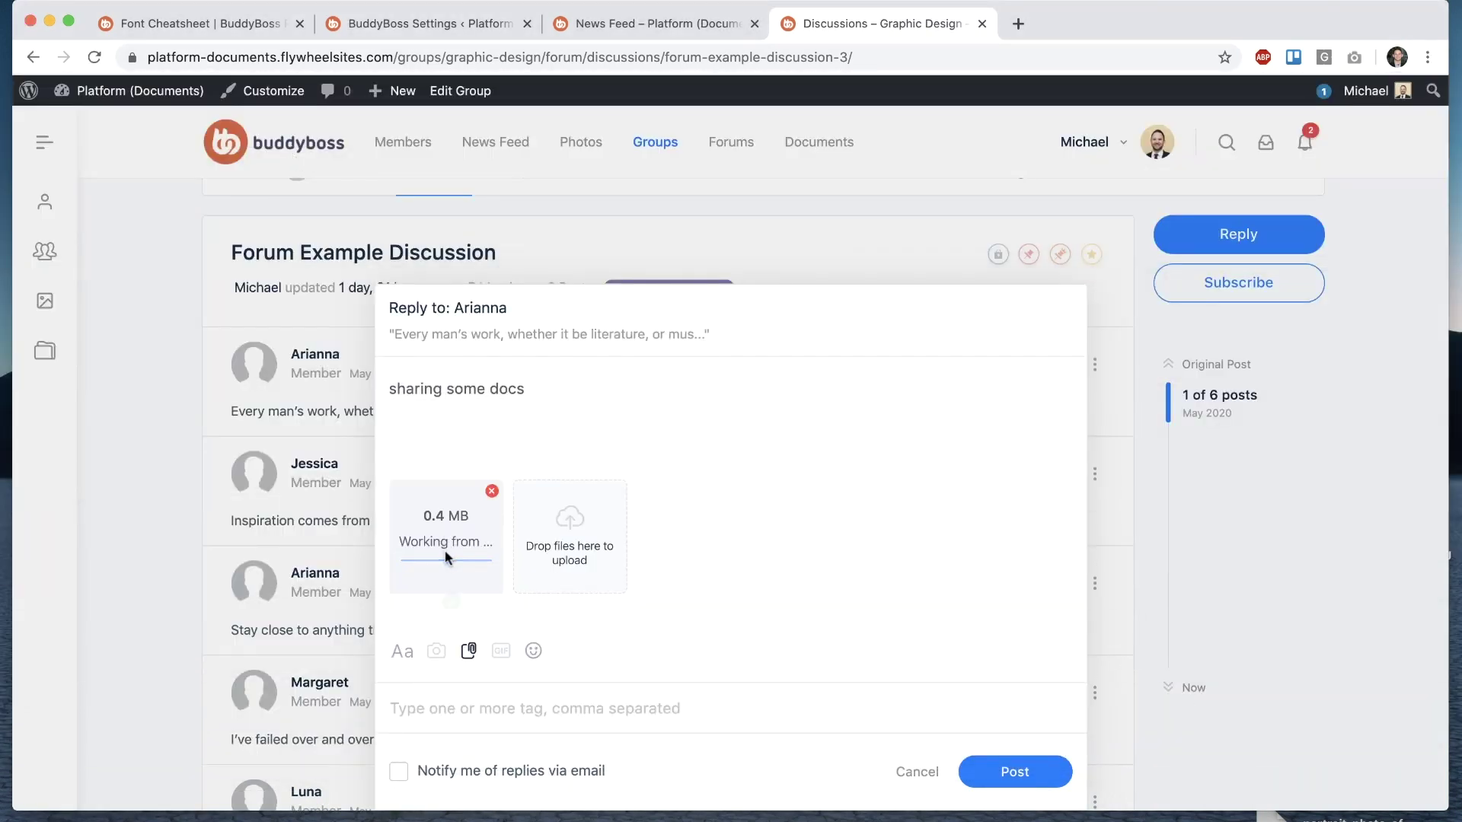
Step: Try attaching design.layout from Downloads and dismiss the unsupported file type warning
{"action": "left_click", "coordinate": [593, 519]}
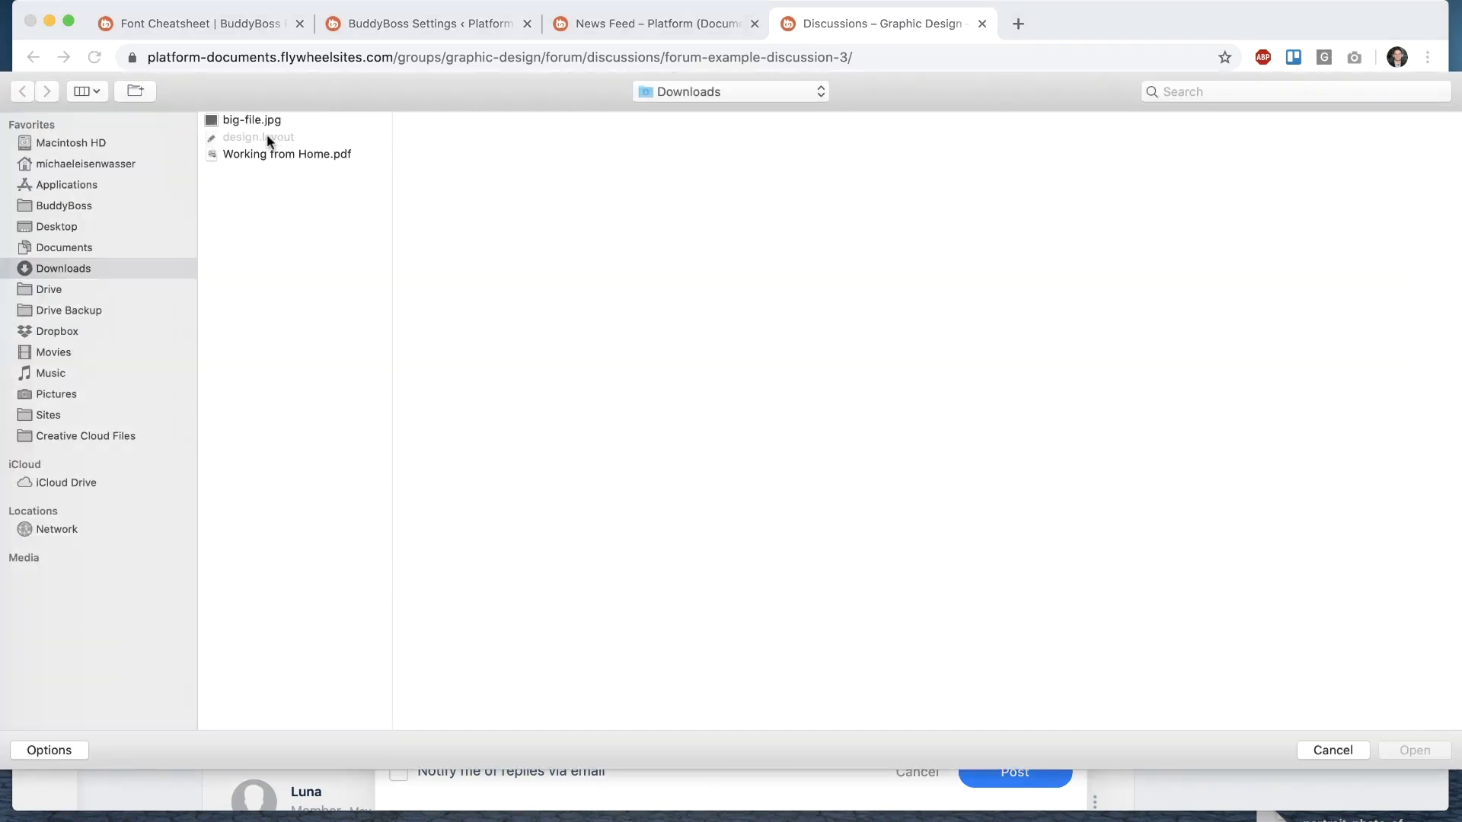
{"action": "key", "text": "Escape"}
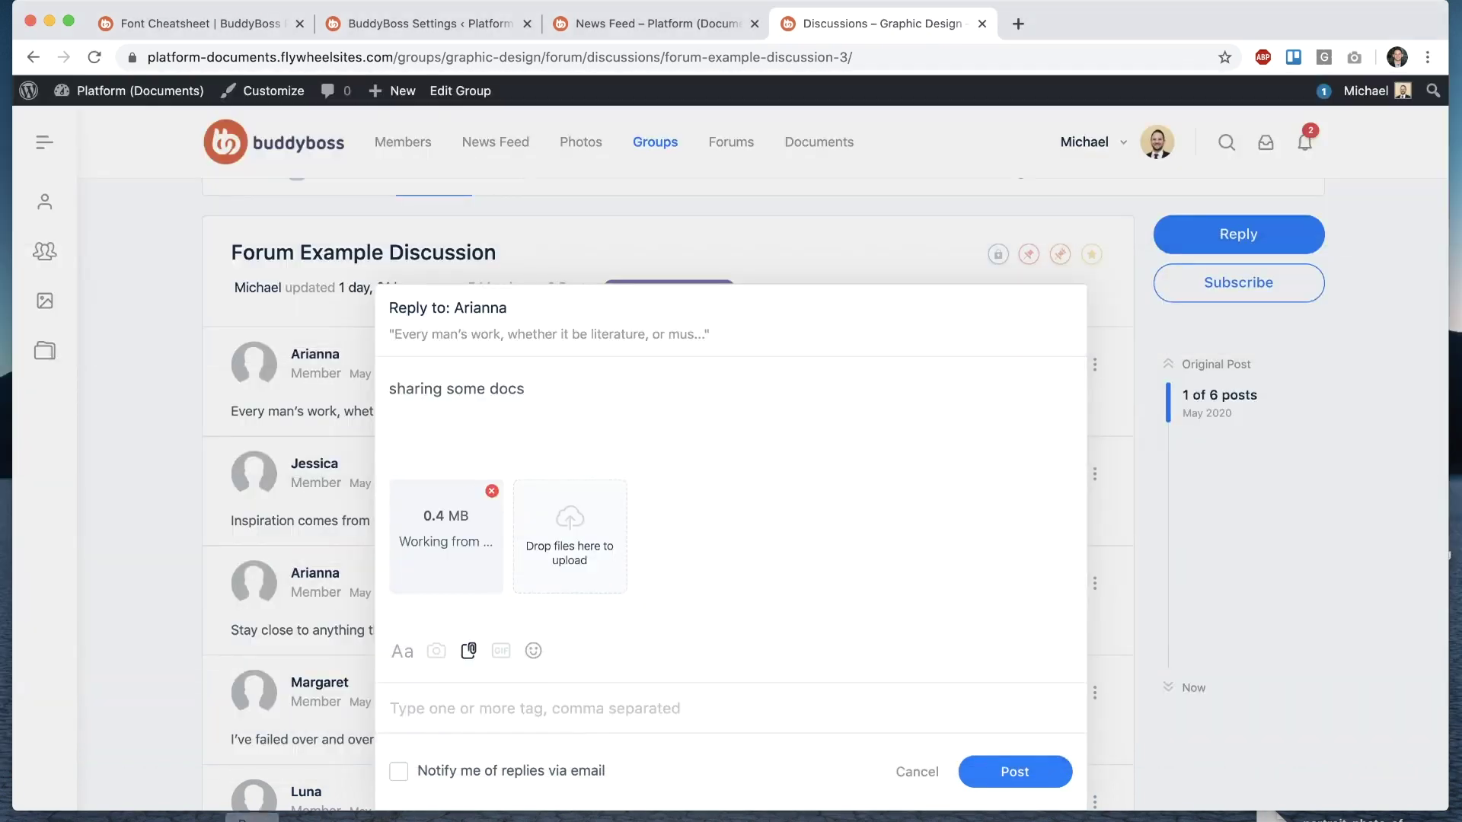
{"action": "left_click", "coordinate": [186, 818]}
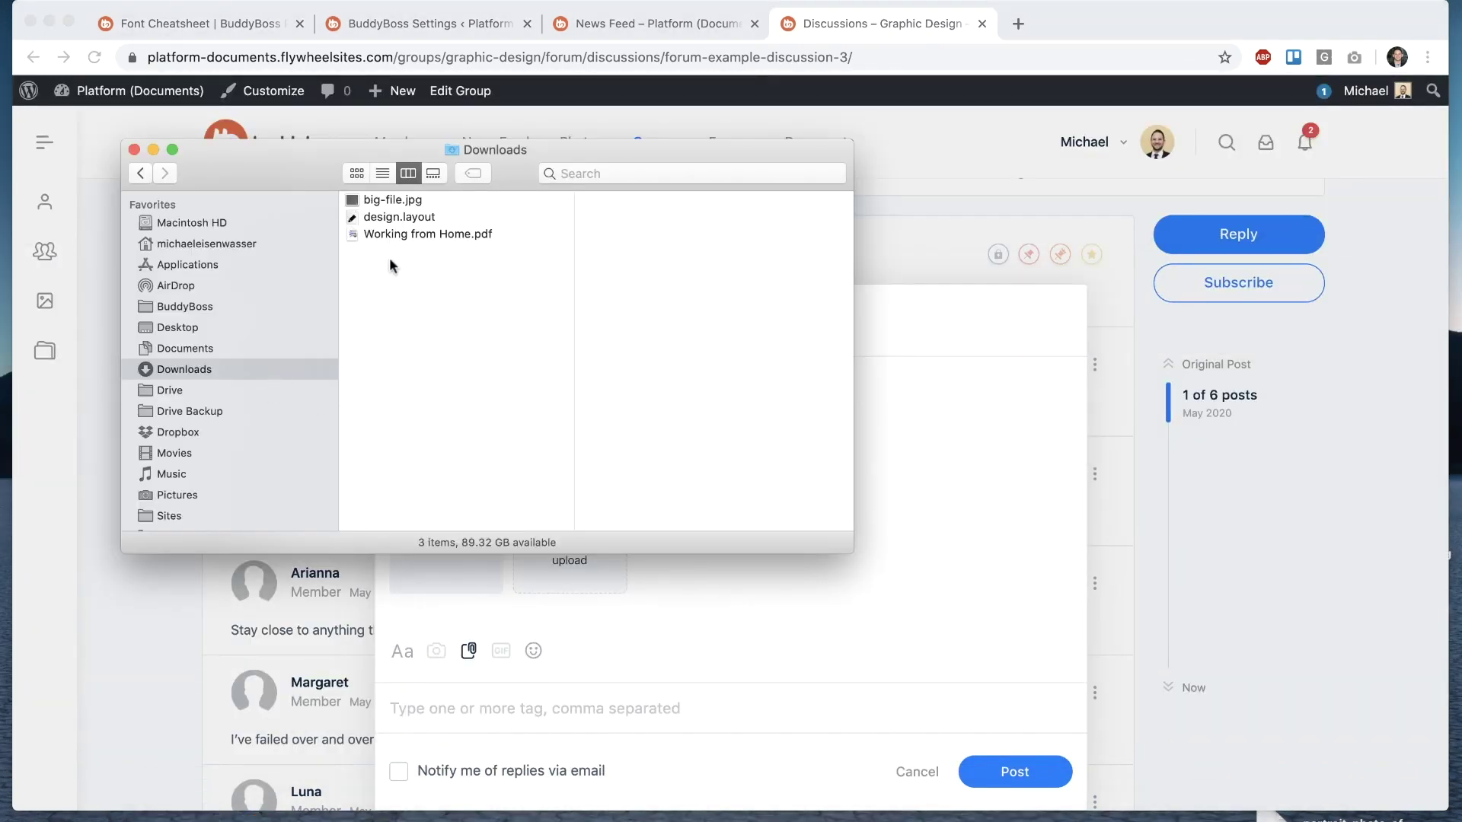
{"action": "left_click_drag", "start_coordinate": [409, 220], "coordinate": [564, 566]}
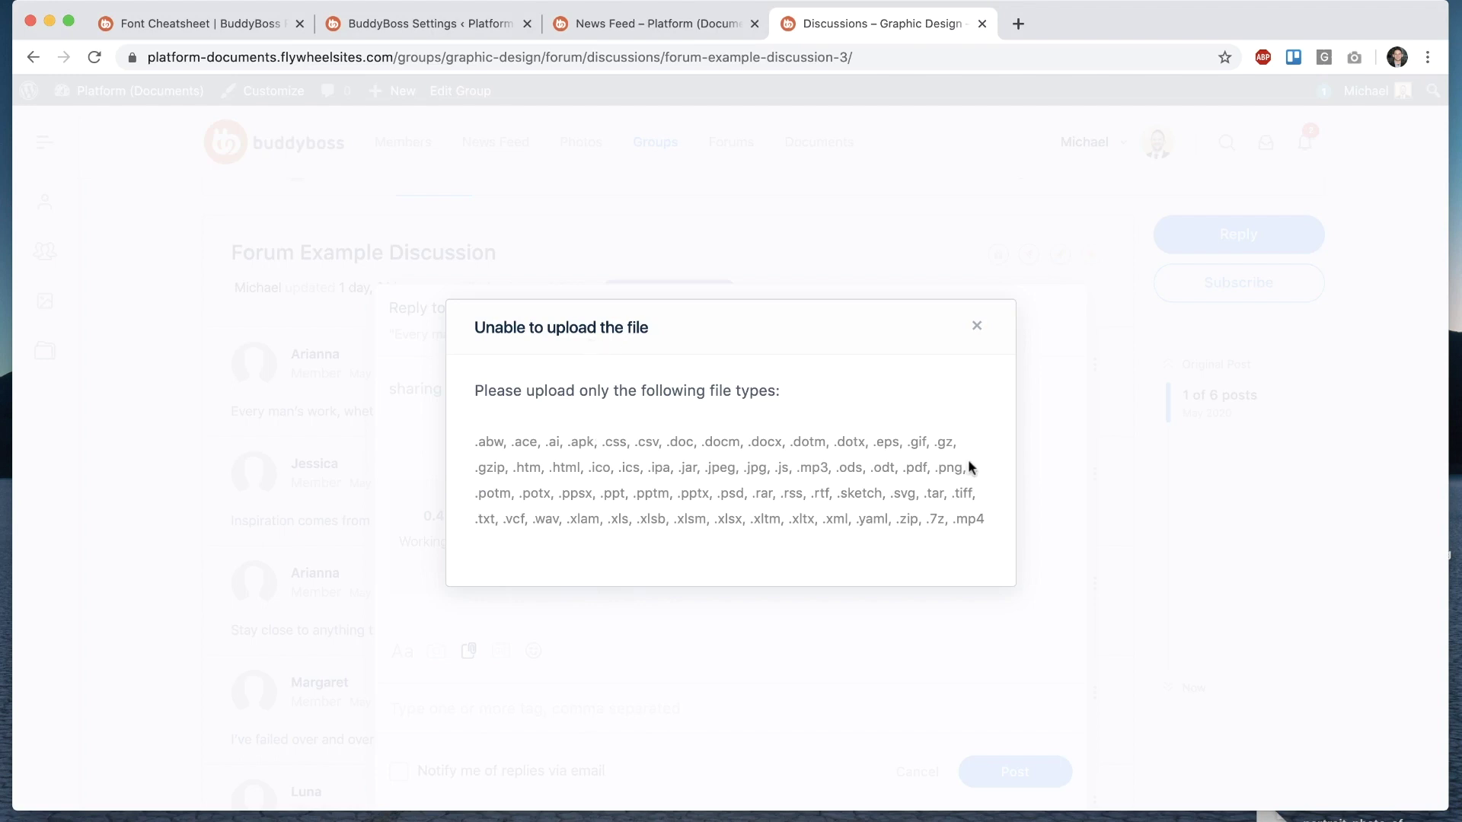
{"action": "left_click", "coordinate": [976, 326]}
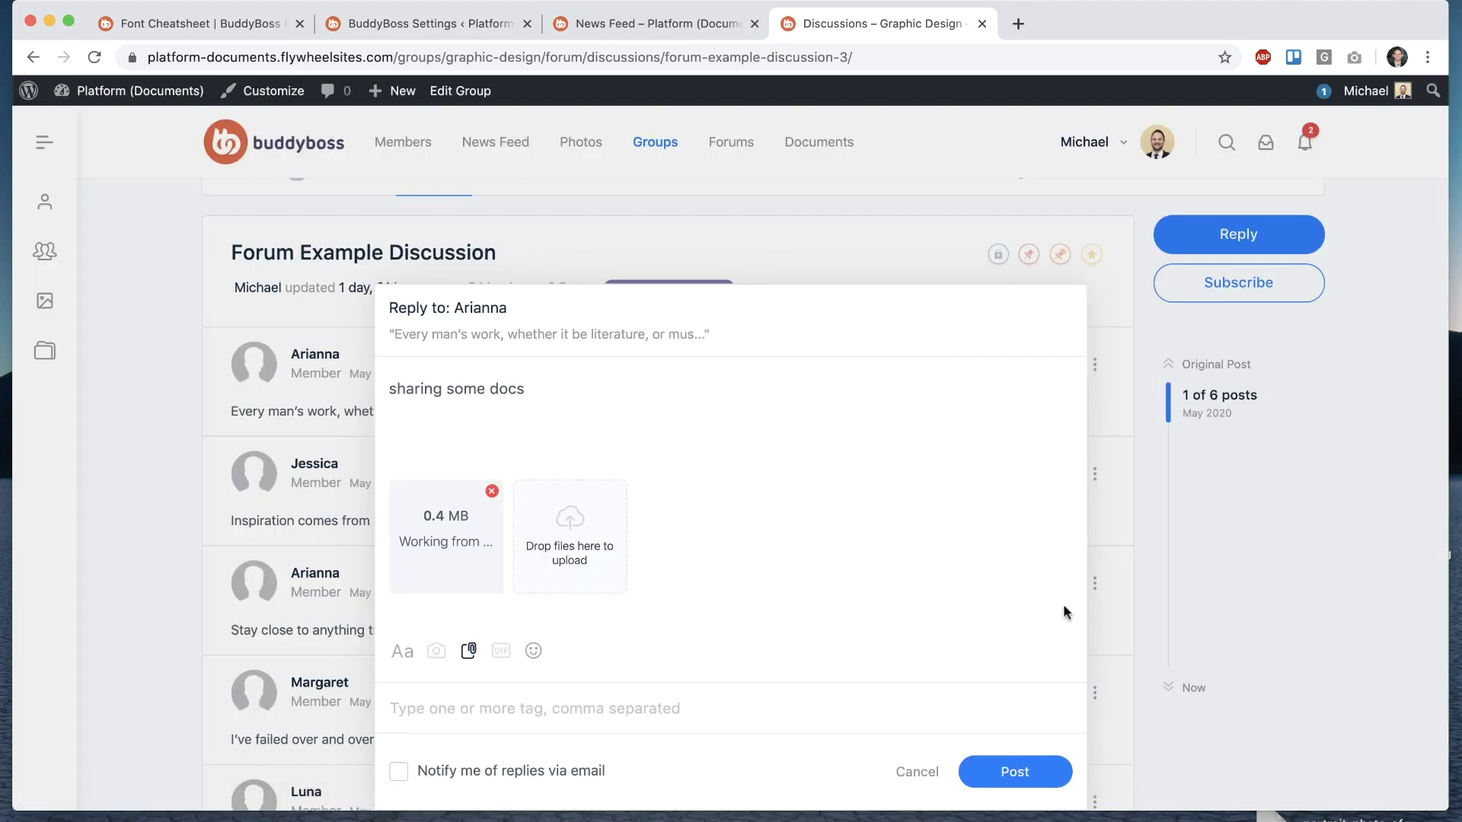
Step: Post the 'sharing some docs' reply and check its Working-from-Home.pdf preview
{"action": "left_click", "coordinate": [1020, 772]}
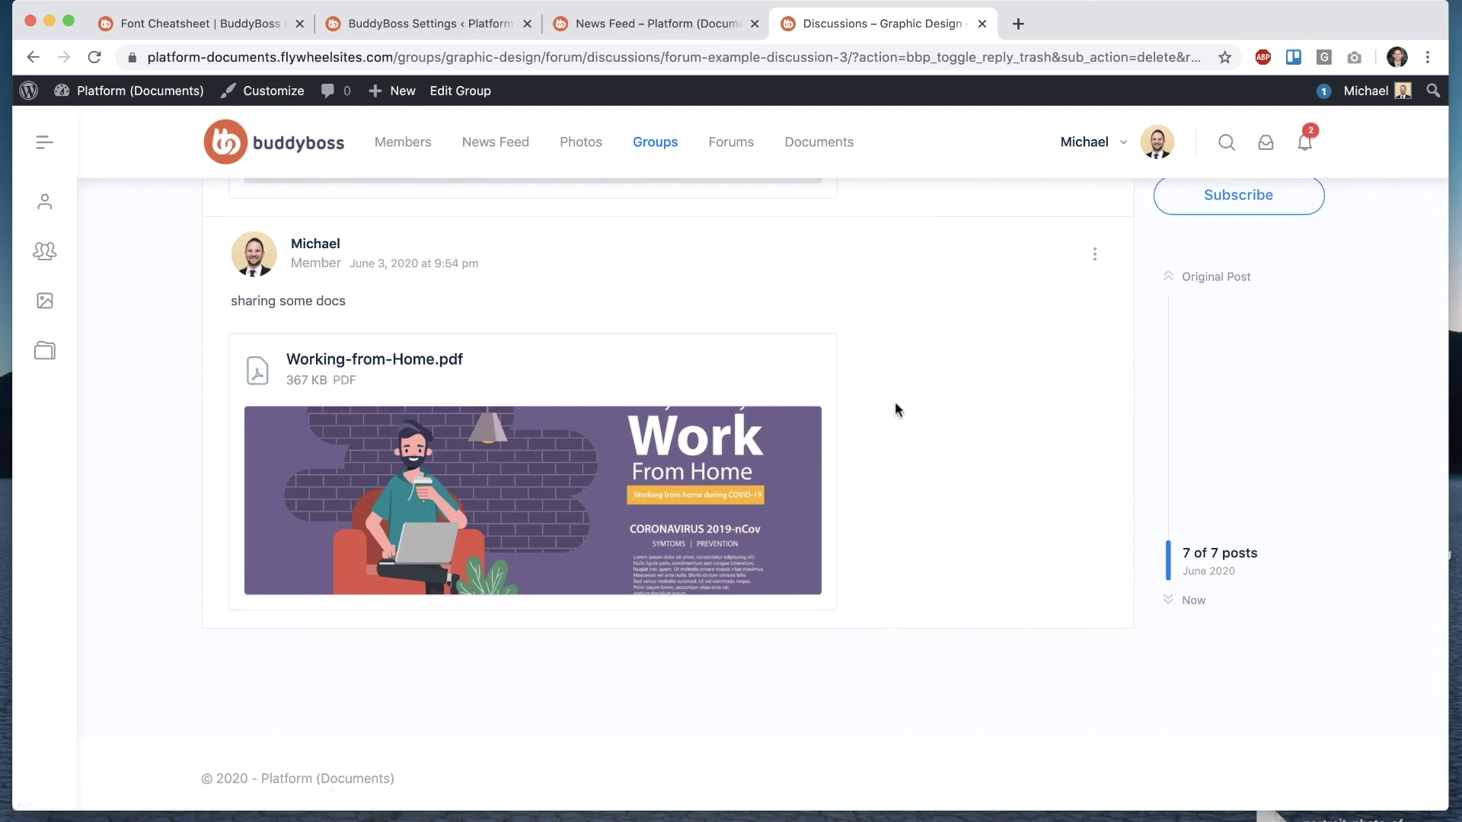
{"action": "scroll", "coordinate": [949, 359], "scroll_direction": "up", "scroll_amount": 3}
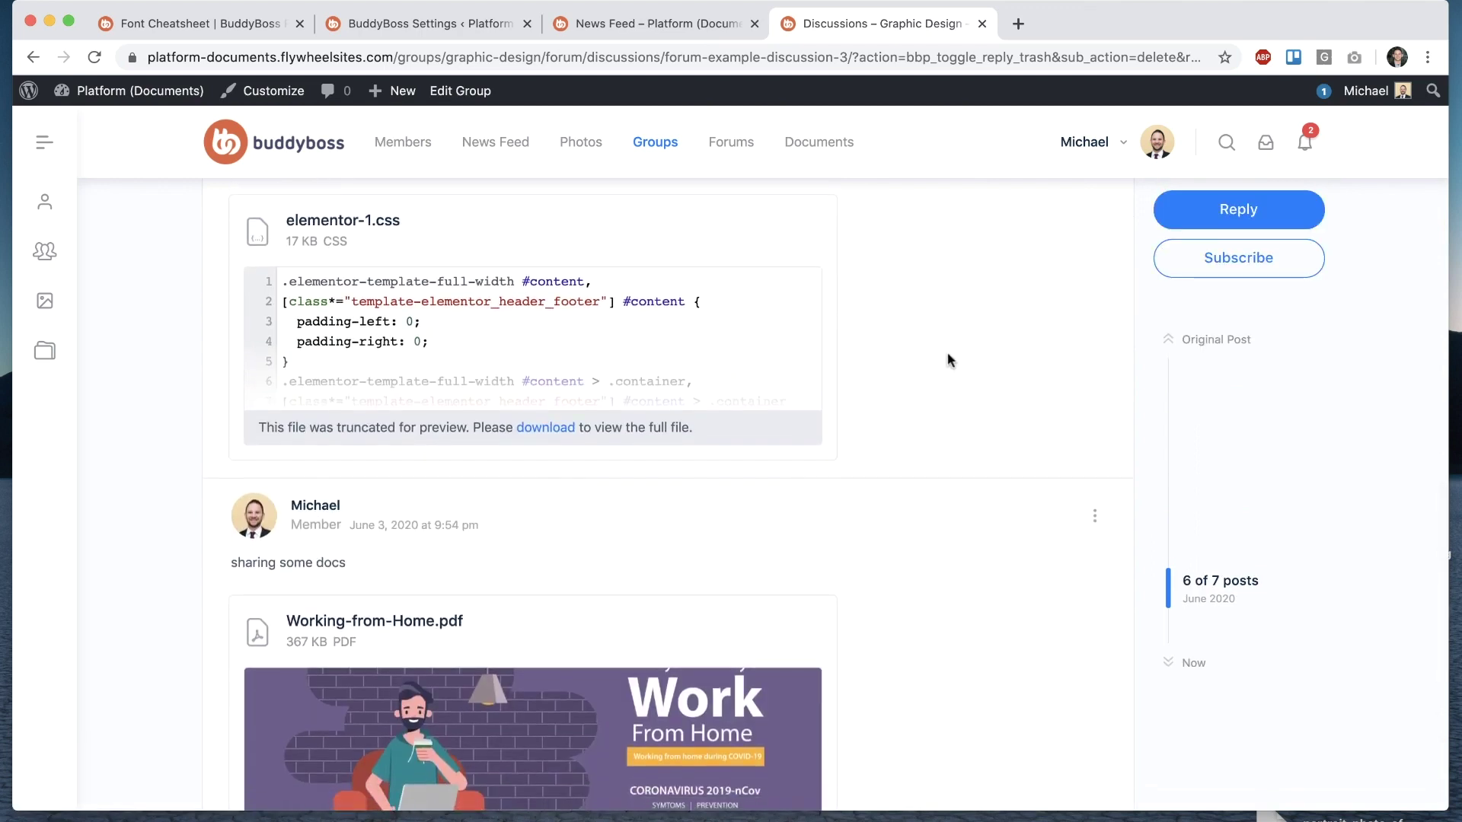
{"action": "scroll", "coordinate": [949, 359], "scroll_direction": "down", "scroll_amount": 3}
{"action": "scroll", "coordinate": [949, 358], "scroll_direction": "up", "scroll_amount": 3}
{"action": "scroll", "coordinate": [950, 359], "scroll_direction": "down", "scroll_amount": 1}
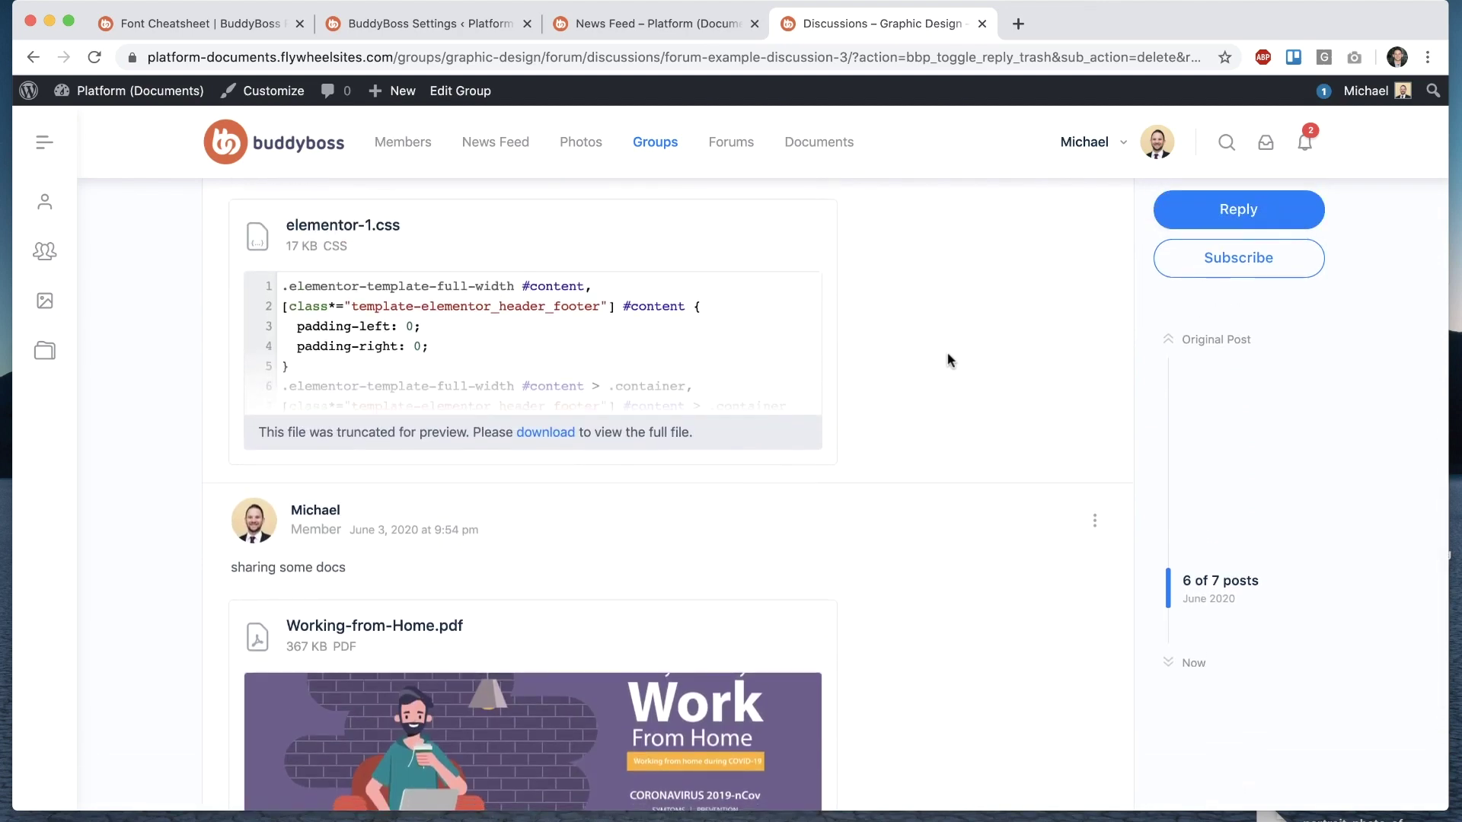